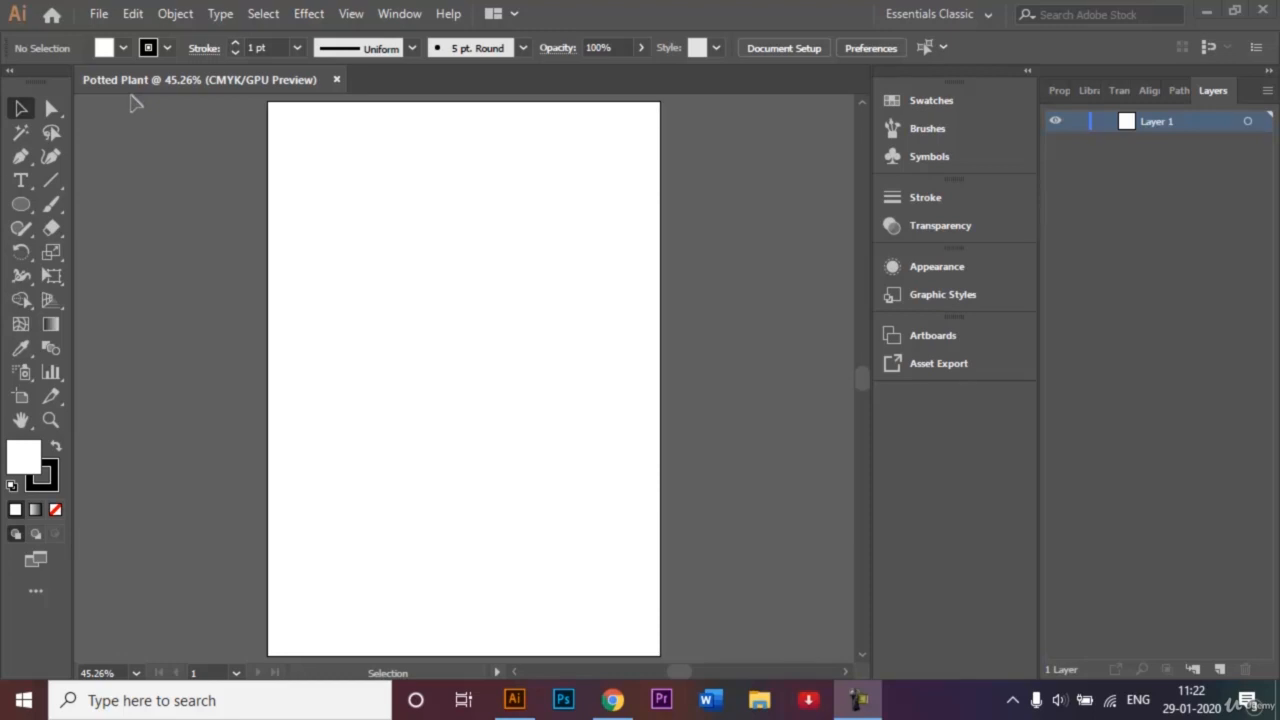
# Choose the Essentials Classic workspace
pyautogui.click(978, 15)
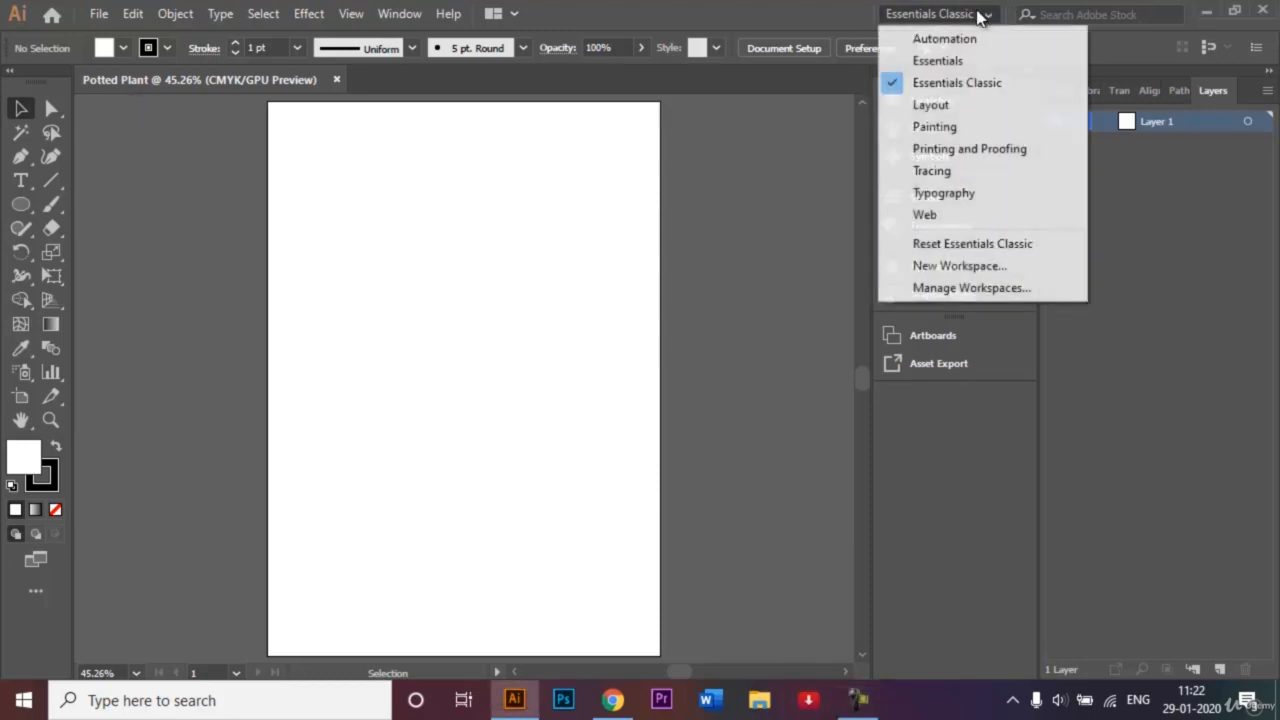
pyautogui.click(1001, 86)
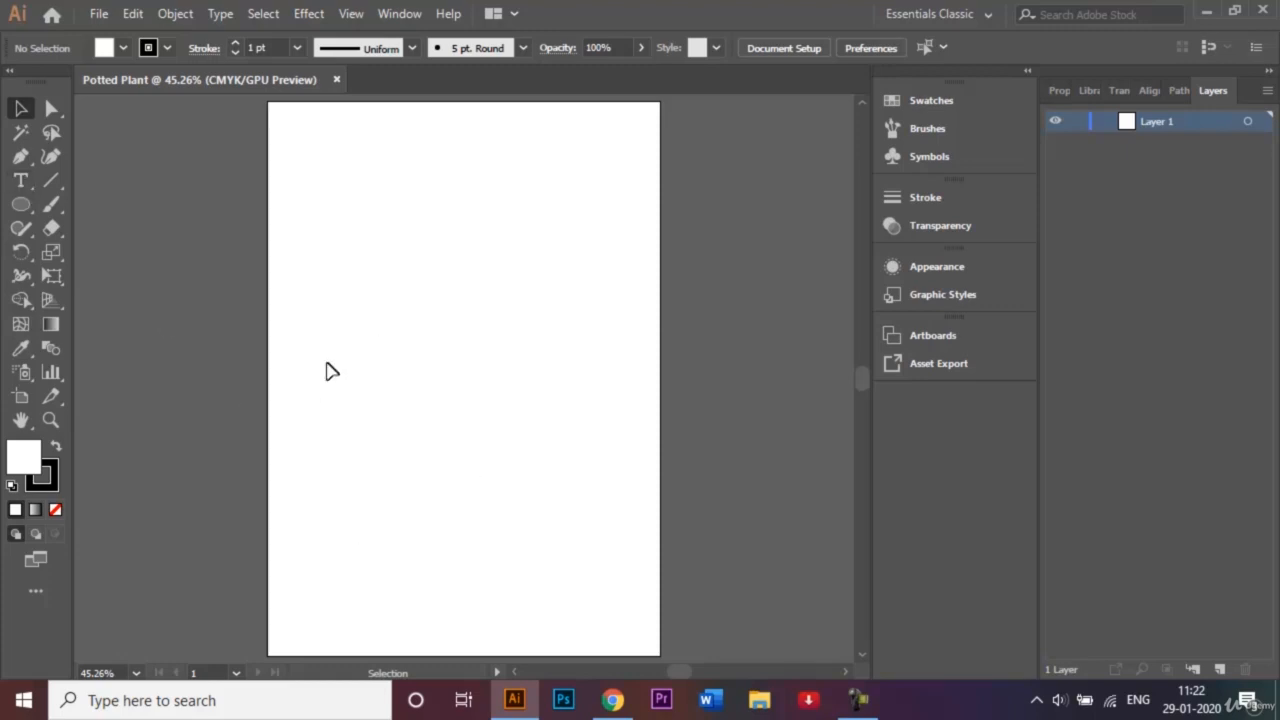
# Draw two unfilled rectangles with a black stroke: a wide, thin one for the pot's rim and a square one below for its body
pyautogui.click(29, 206)
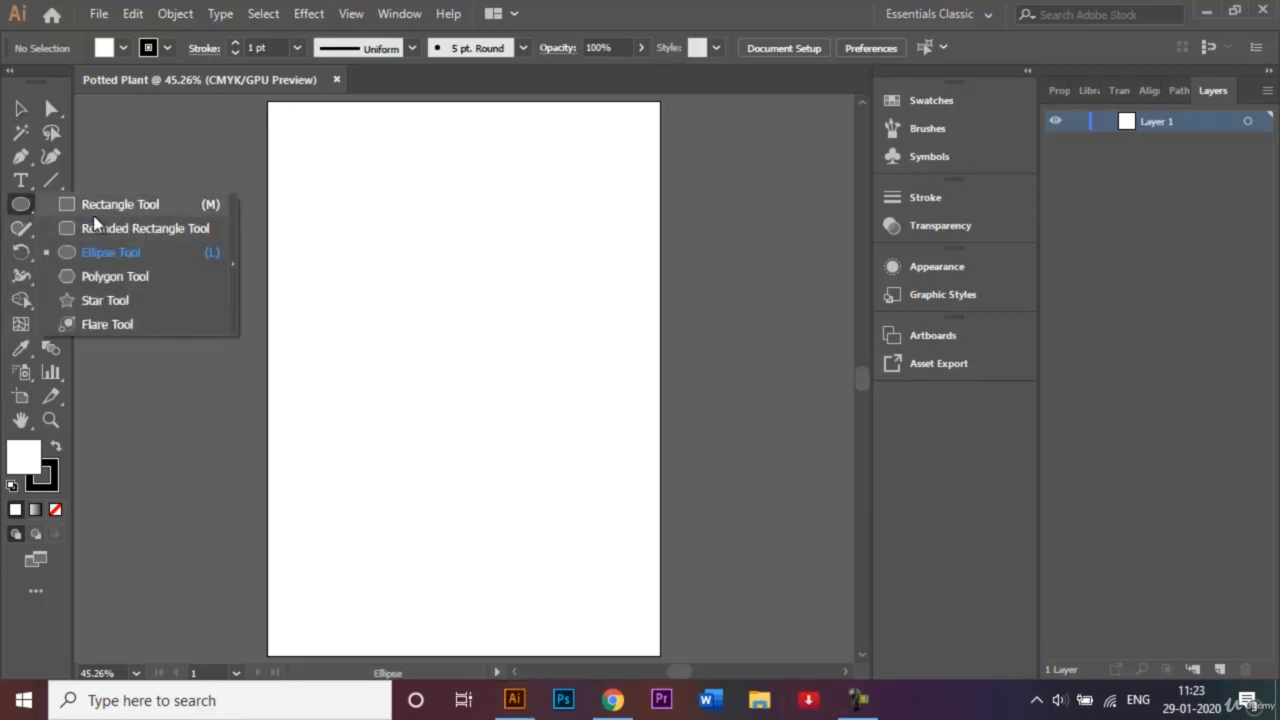
pyautogui.click(99, 209)
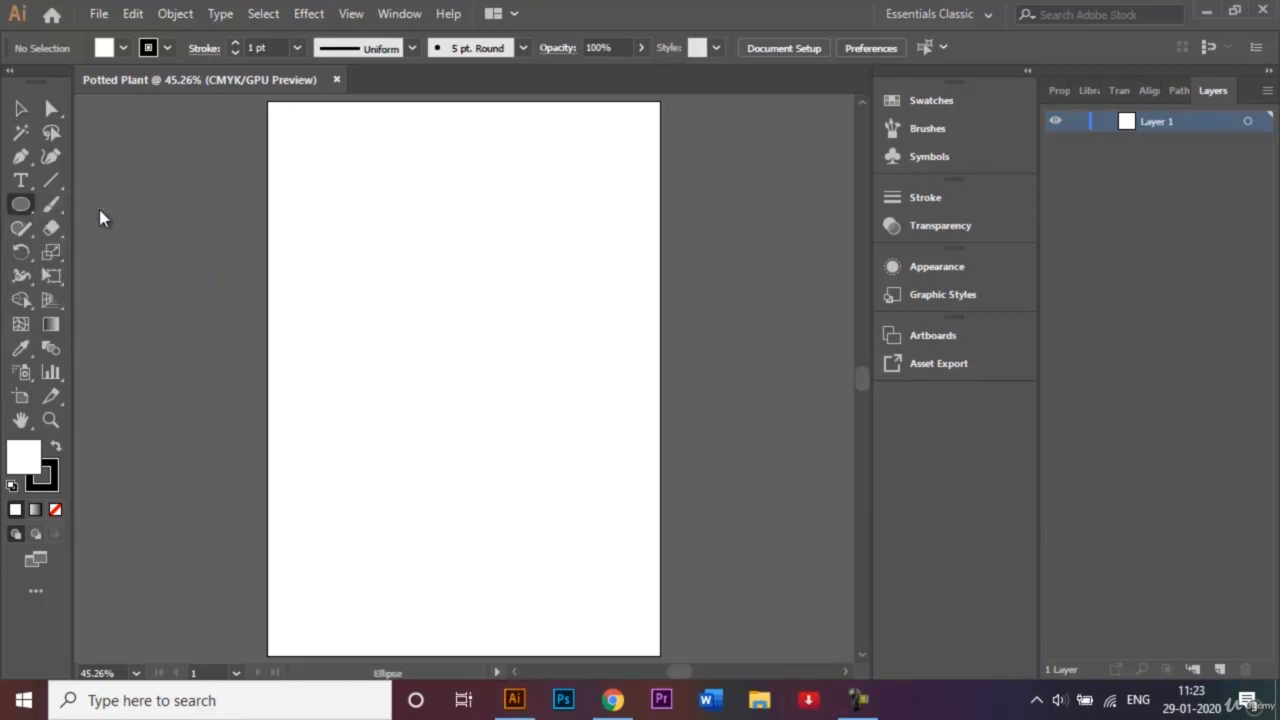
pyautogui.click(55, 510)
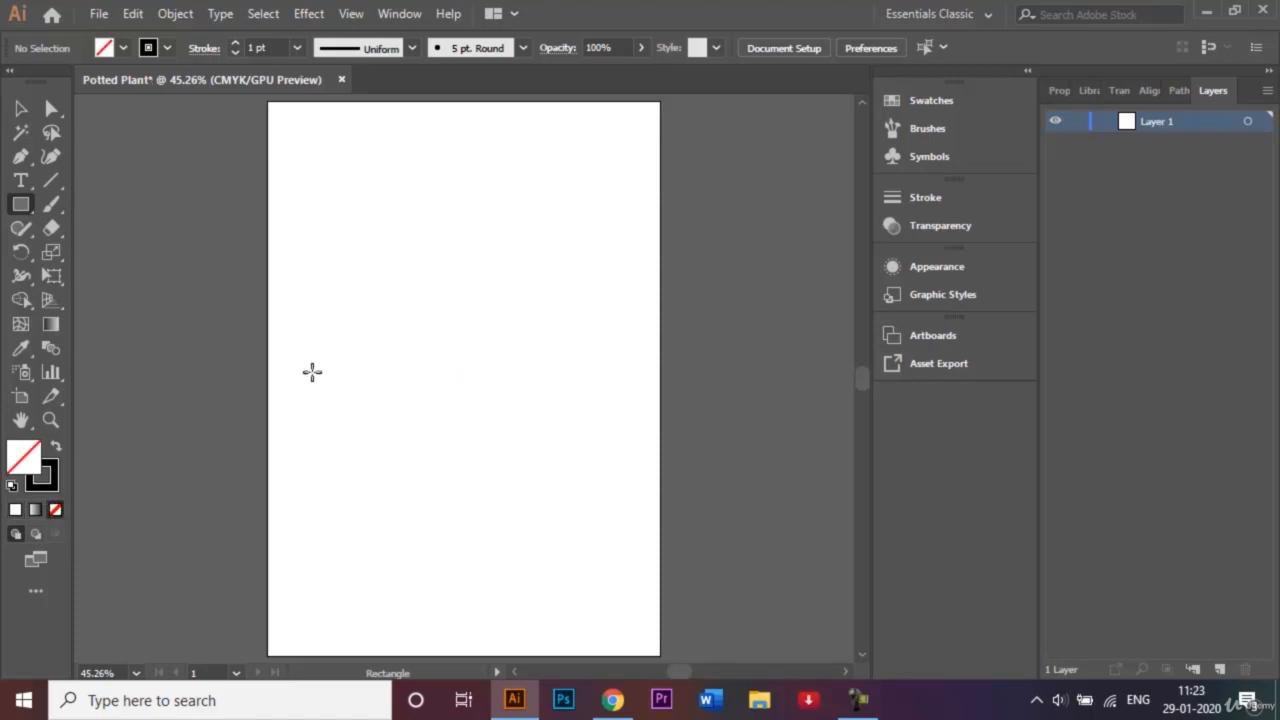
pyautogui.moveTo(313, 379); pyautogui.dragTo(440, 404)
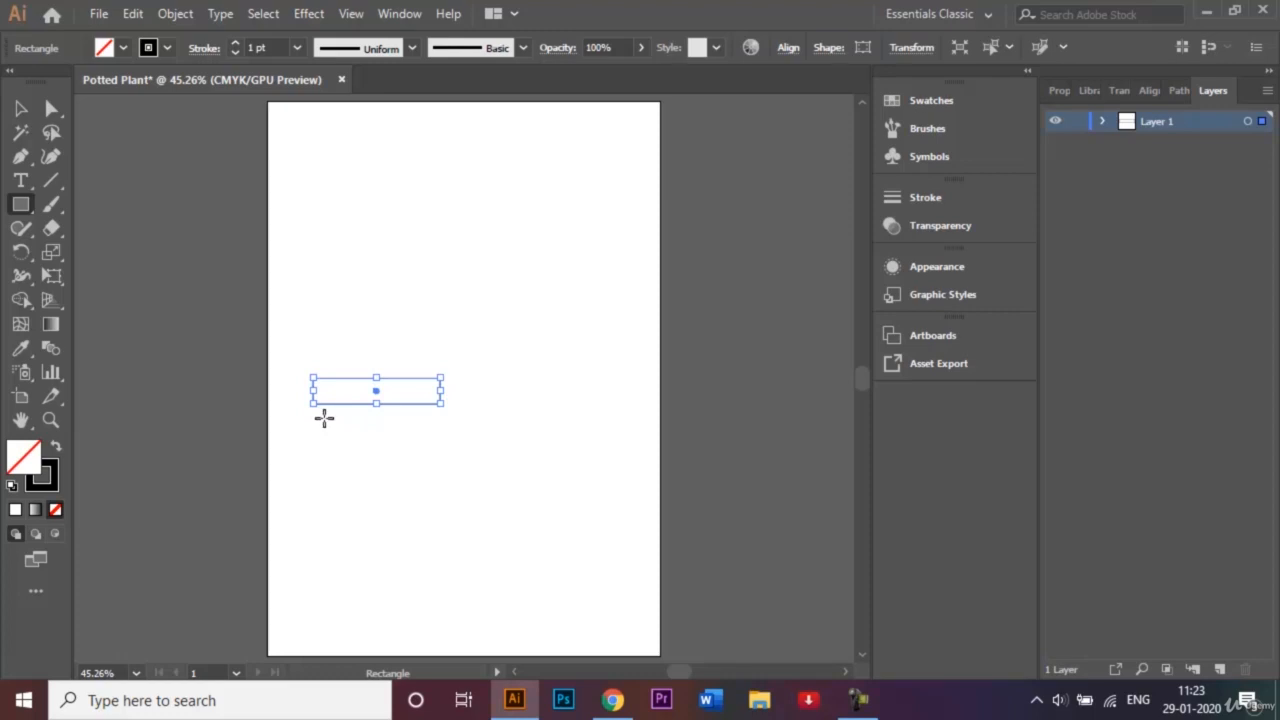
pyautogui.moveTo(323, 418); pyautogui.dragTo(418, 511)
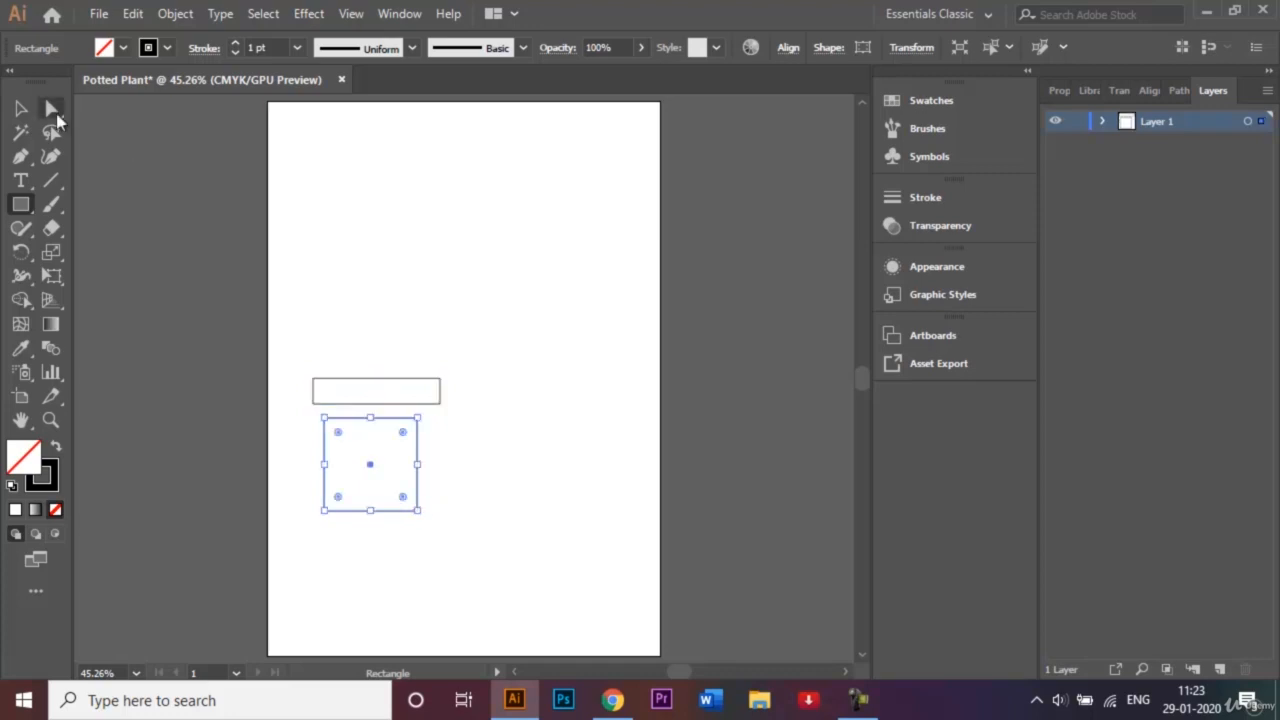
# Move the square body up against the rim's lower edge, centred beneath the rim
pyautogui.click(21, 108)
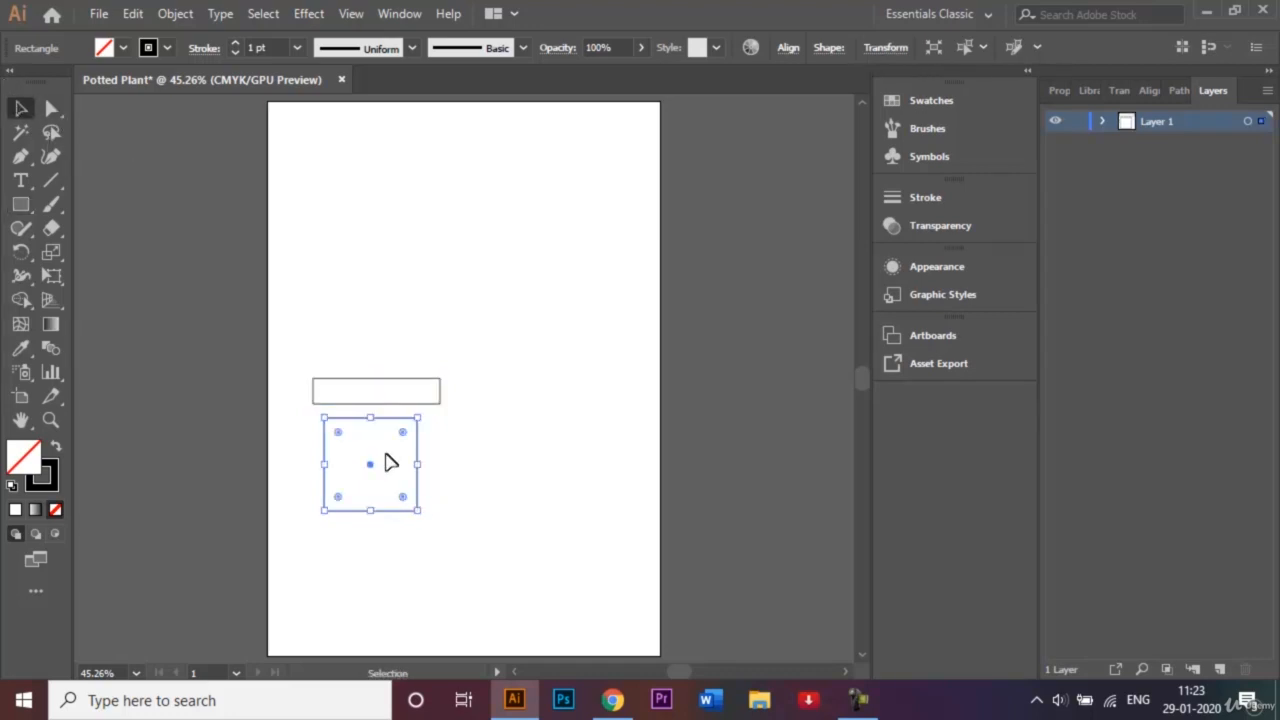
pyautogui.moveTo(371, 465); pyautogui.dragTo(379, 452)
pyautogui.click(553, 441)
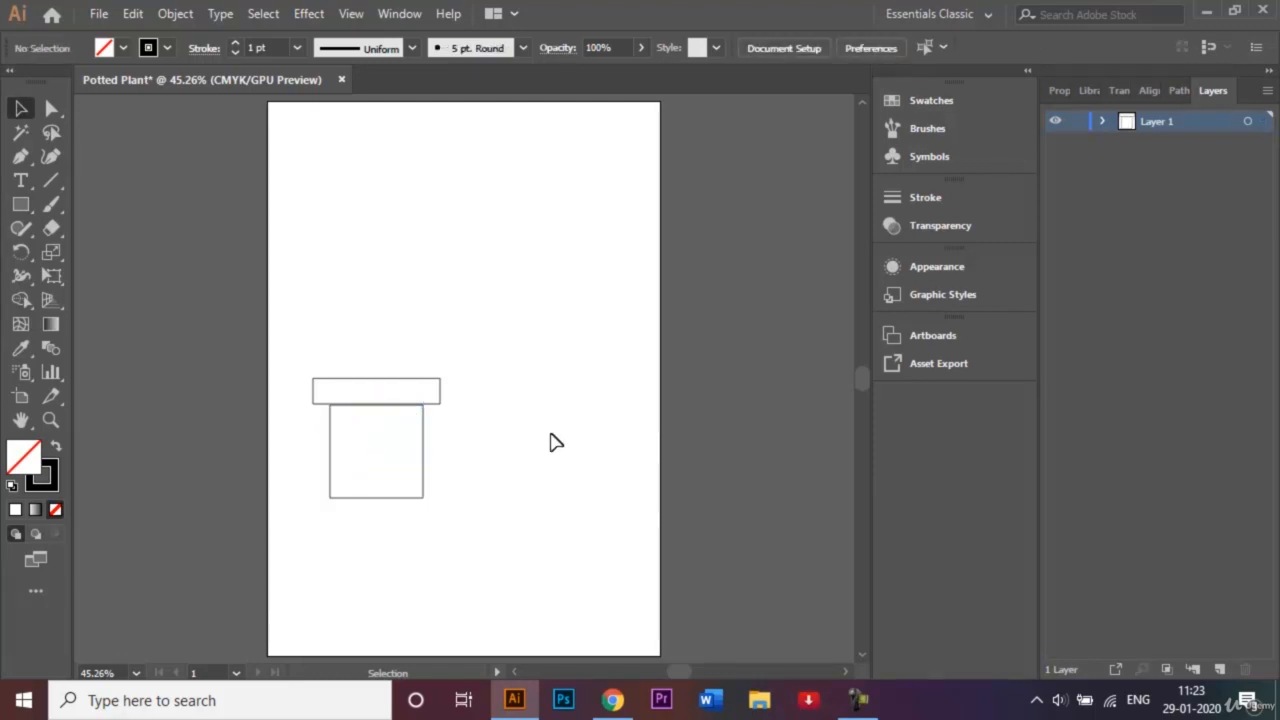
pyautogui.hotkey('ctrl', '1')
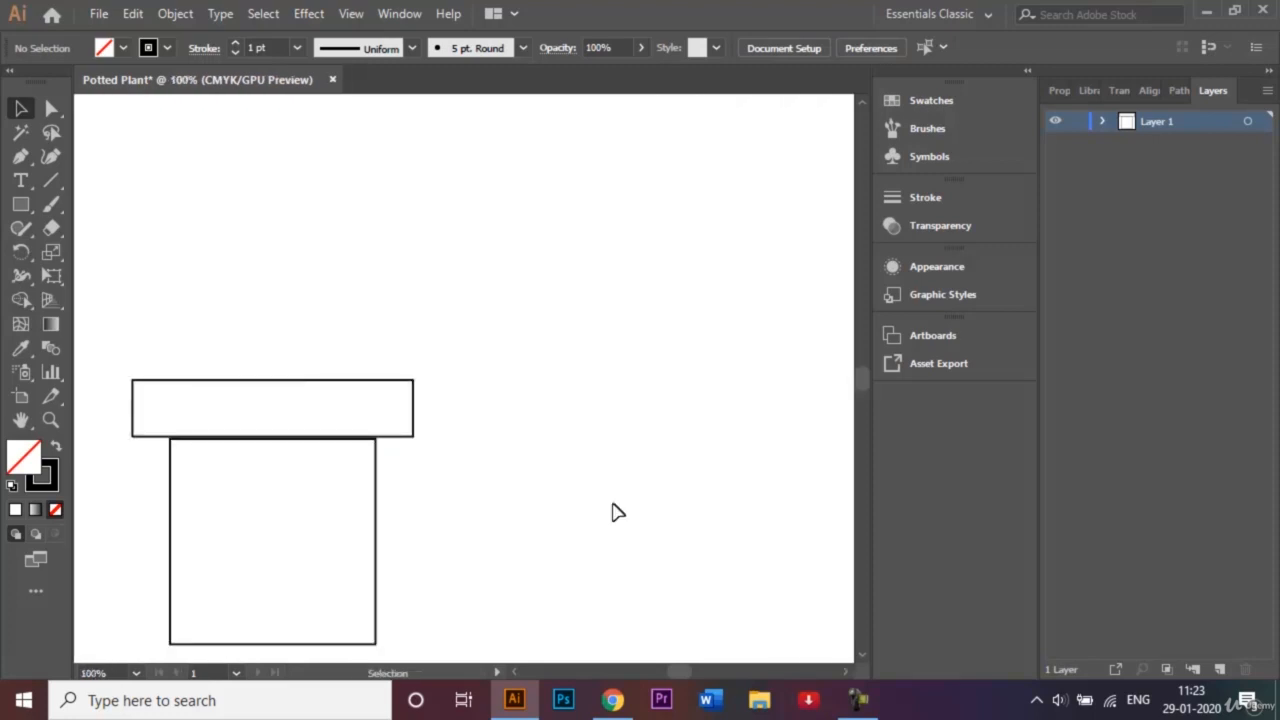
pyautogui.moveTo(858, 656); pyautogui.dragTo(858, 656)
pyautogui.moveTo(515, 675); pyautogui.dragTo(515, 675)
pyautogui.click(519, 425)
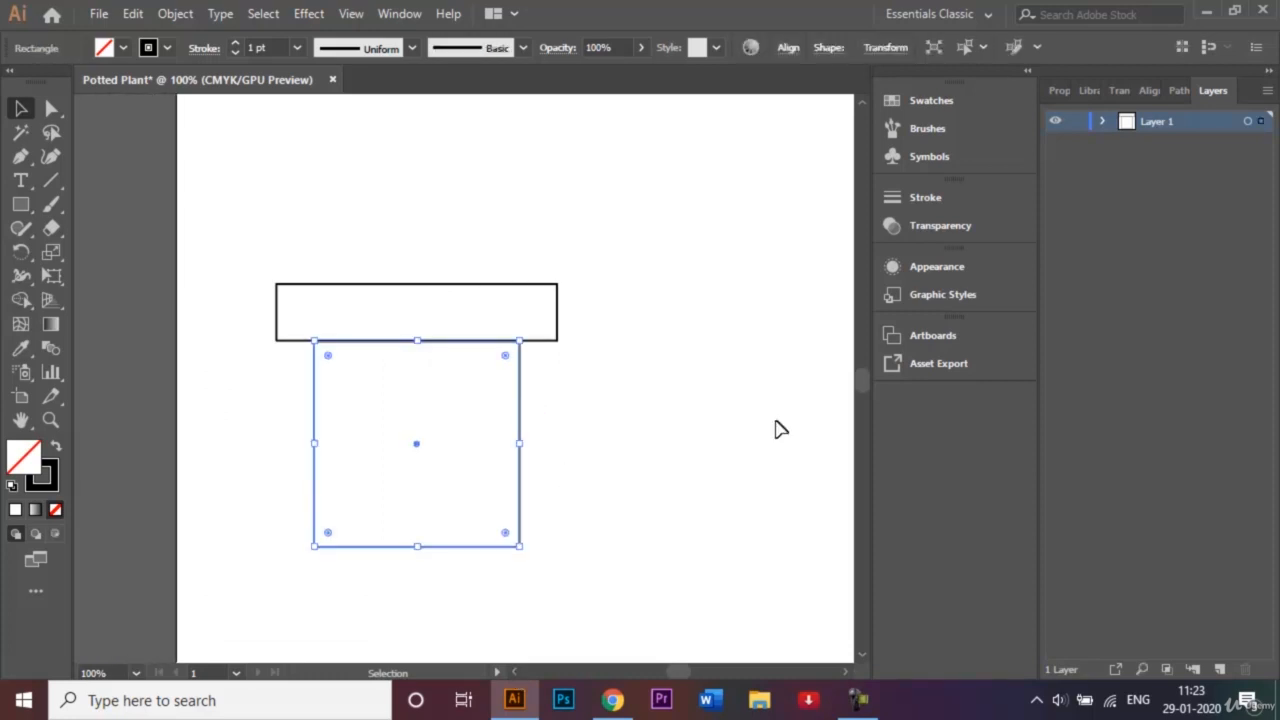
pyautogui.click(728, 418)
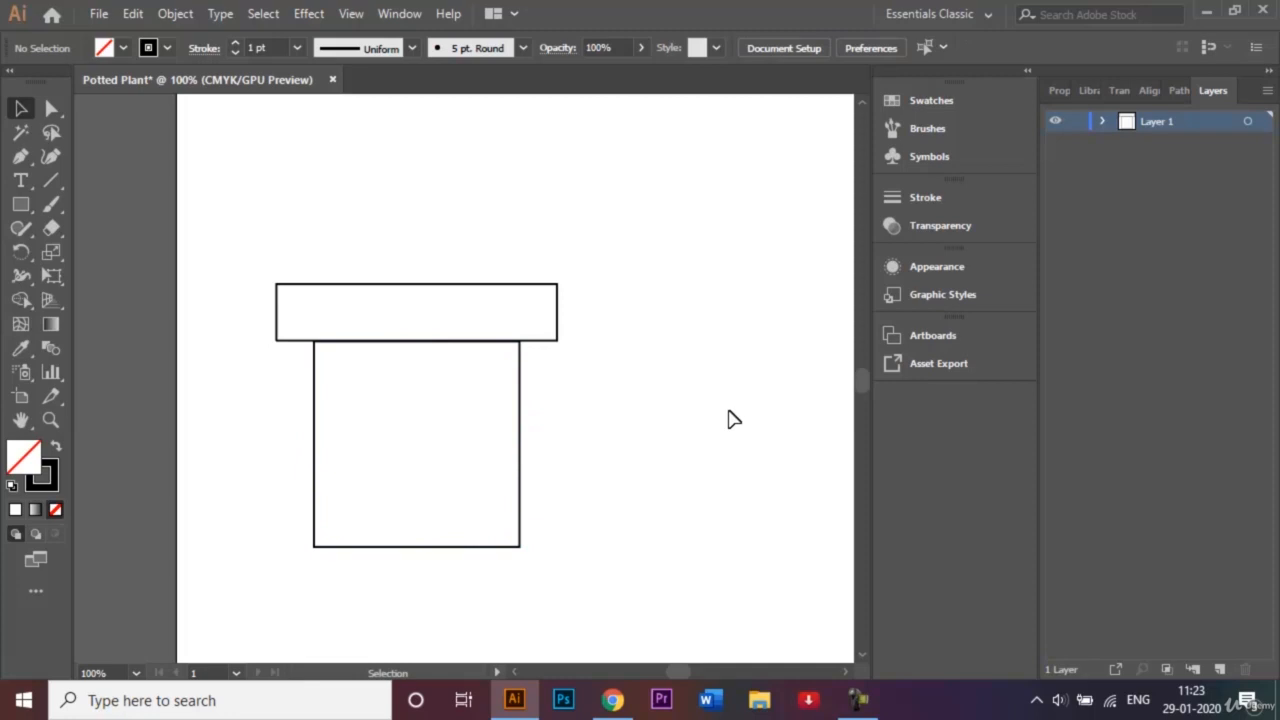
# Round all four corners of the rim rectangle until its short ends look strongly curved
pyautogui.click(302, 285)
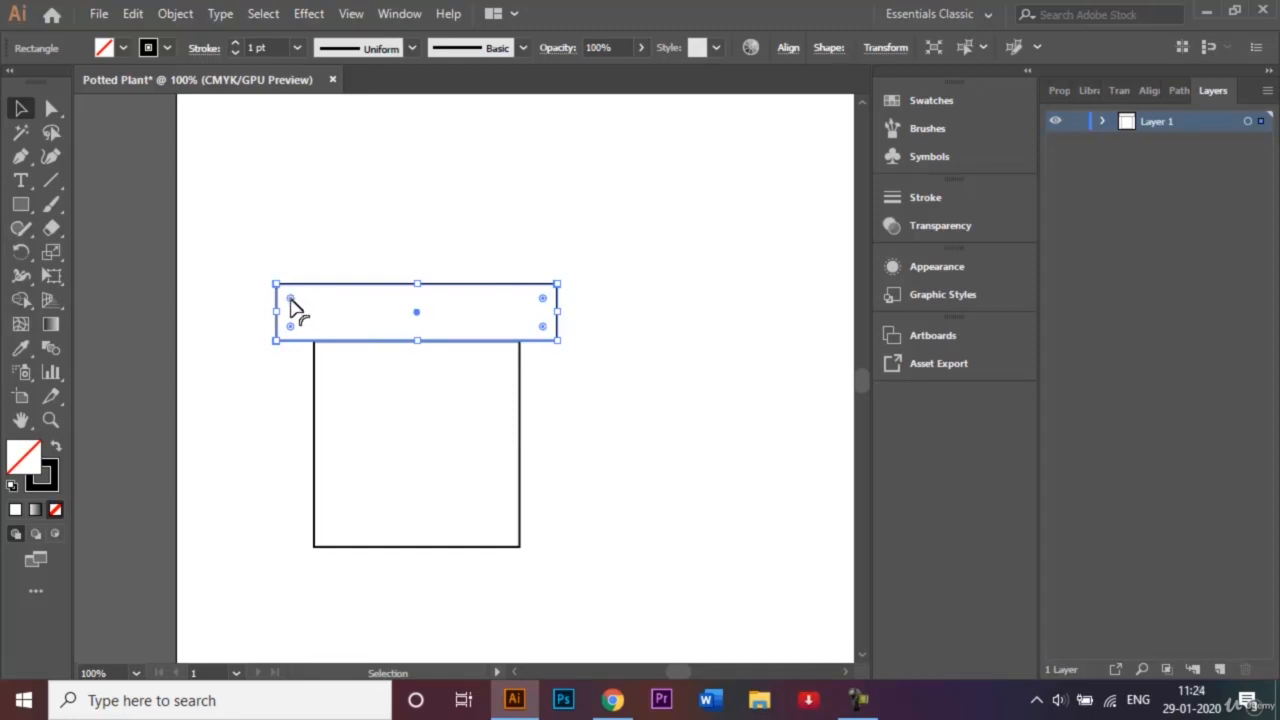
pyautogui.moveTo(291, 300); pyautogui.dragTo(302, 307)
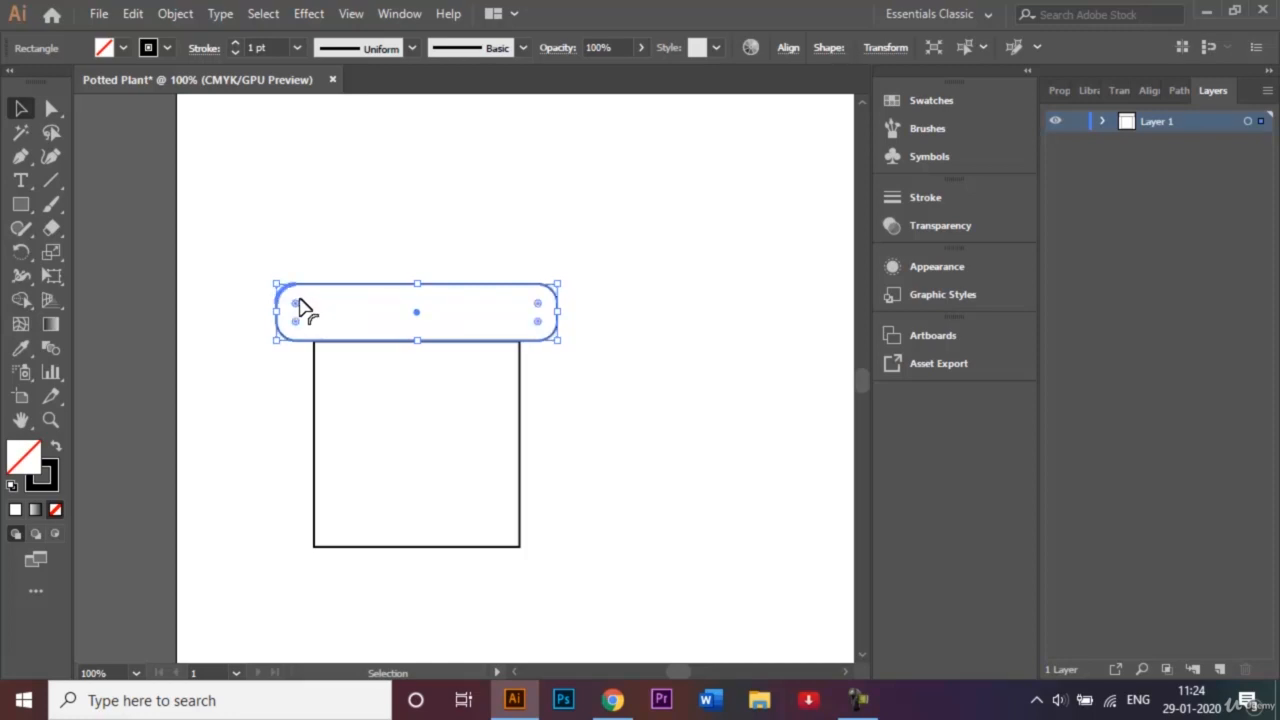
pyautogui.click(255, 155)
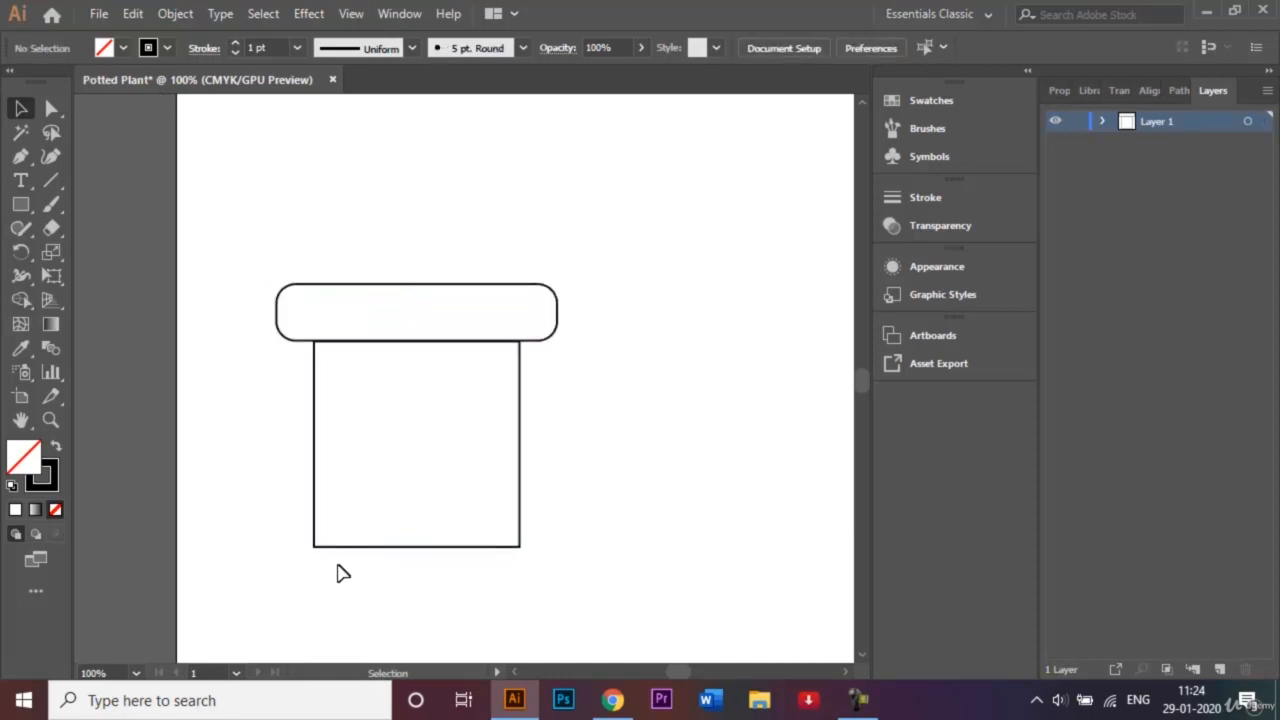
# Shift only the pot body's lower-left anchor point horizontally inward so the left side slants
pyautogui.moveTo(313, 548); pyautogui.dragTo(316, 557)
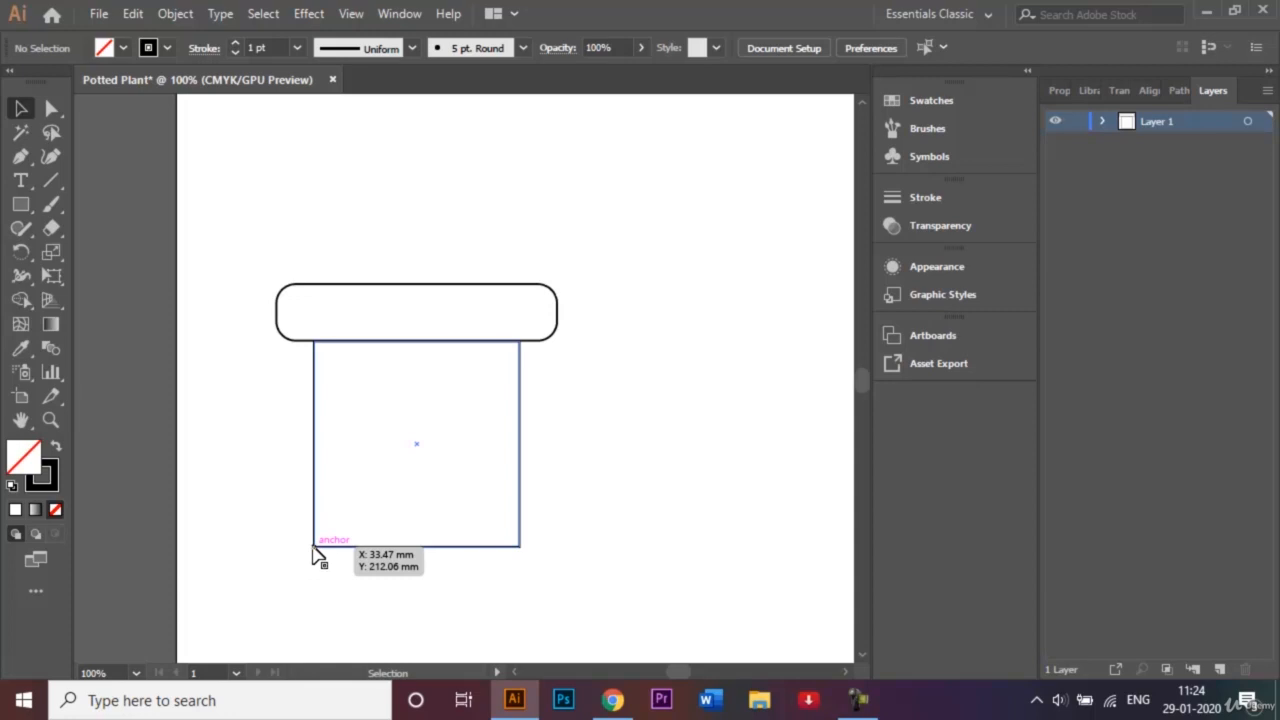
pyautogui.moveTo(518, 552)
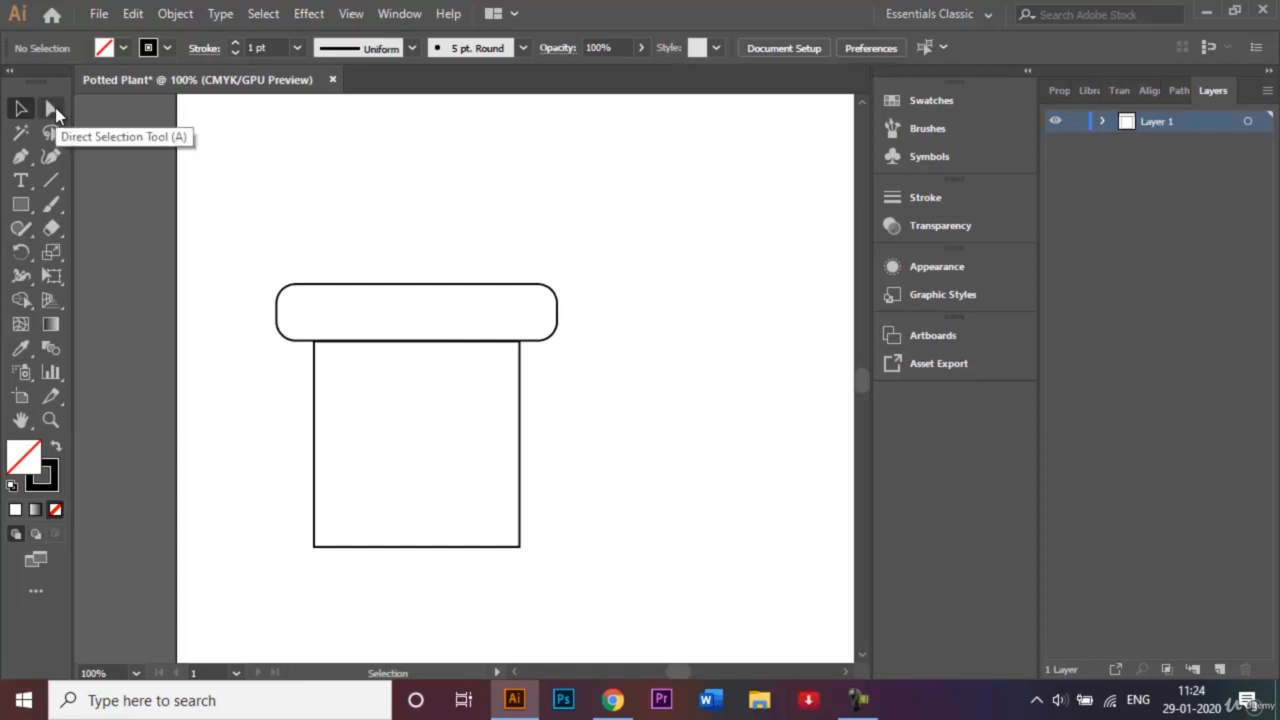
pyautogui.click(53, 110)
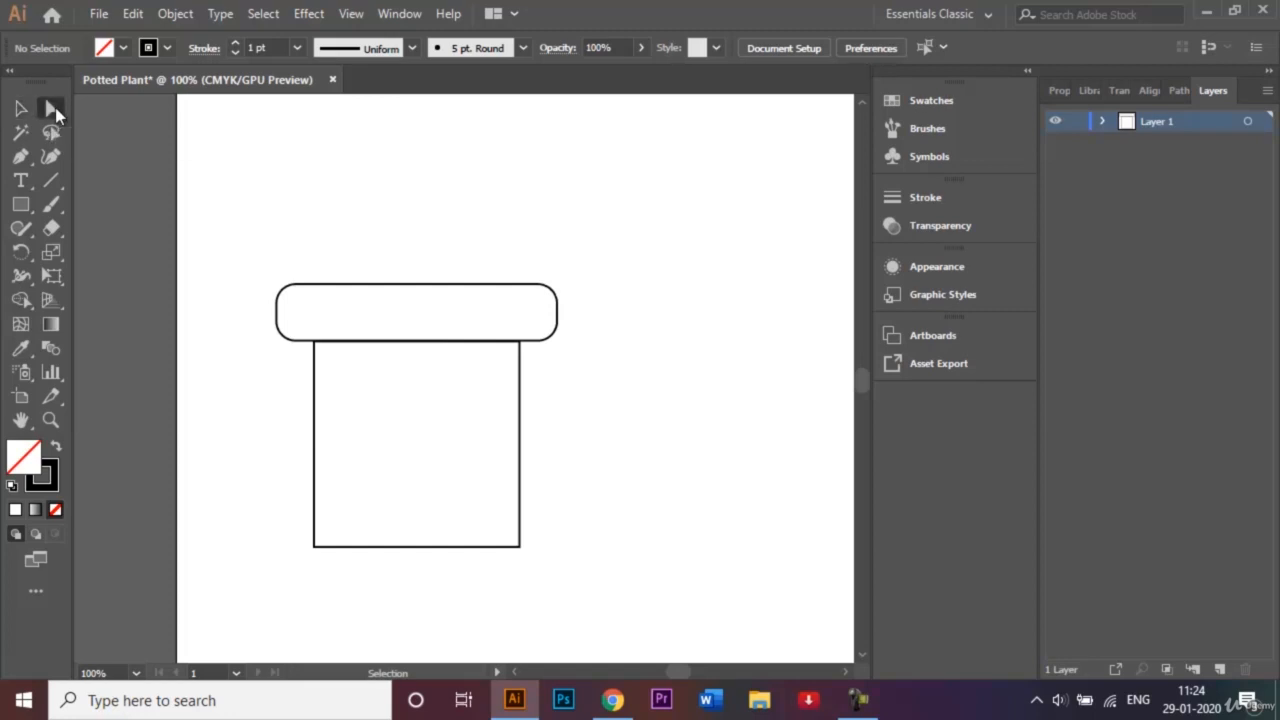
pyautogui.click(314, 547)
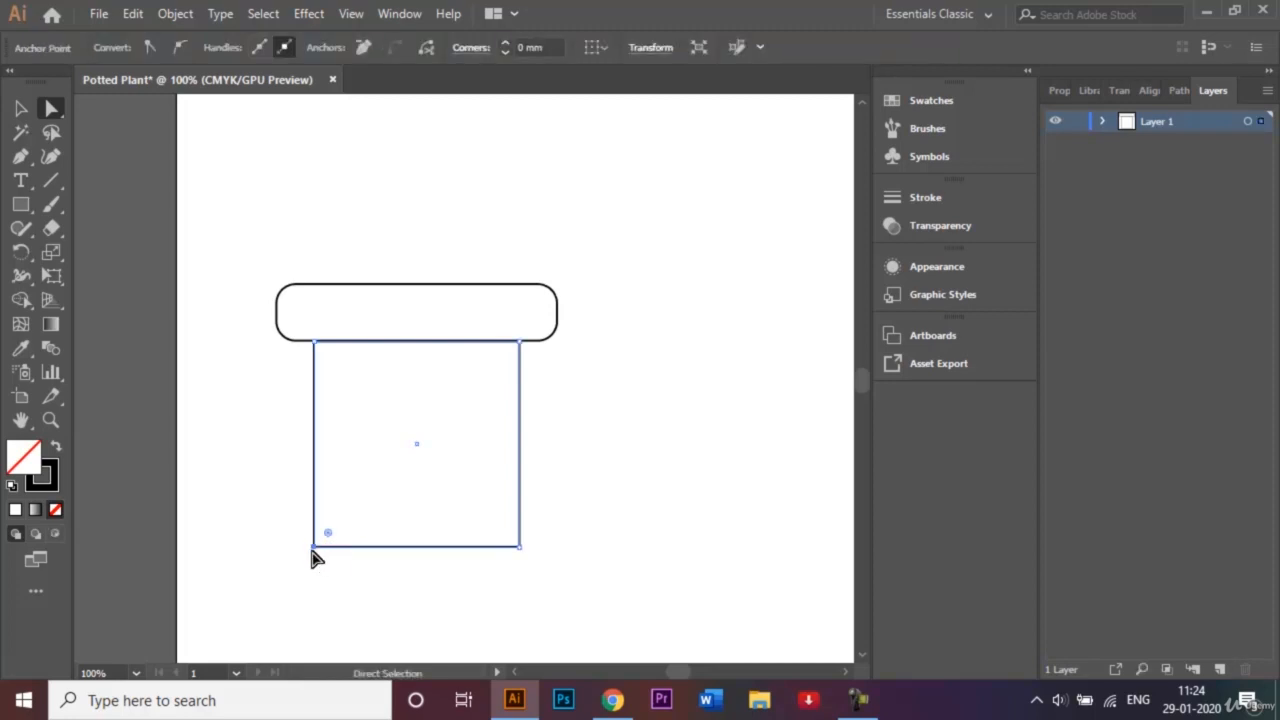
pyautogui.press('ctrl')
pyautogui.hotkey('shift', 'Right')
pyautogui.hotkey('shift', 'Right')
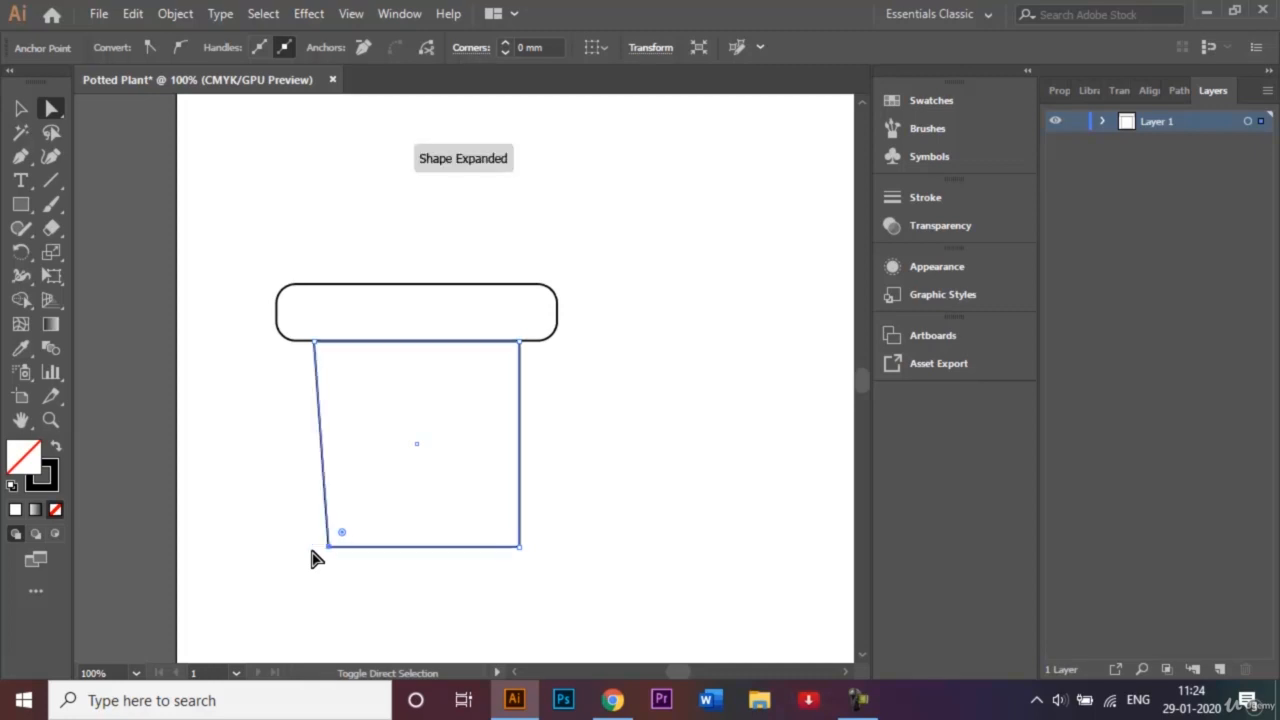
pyautogui.hotkey('shift', 'Right')
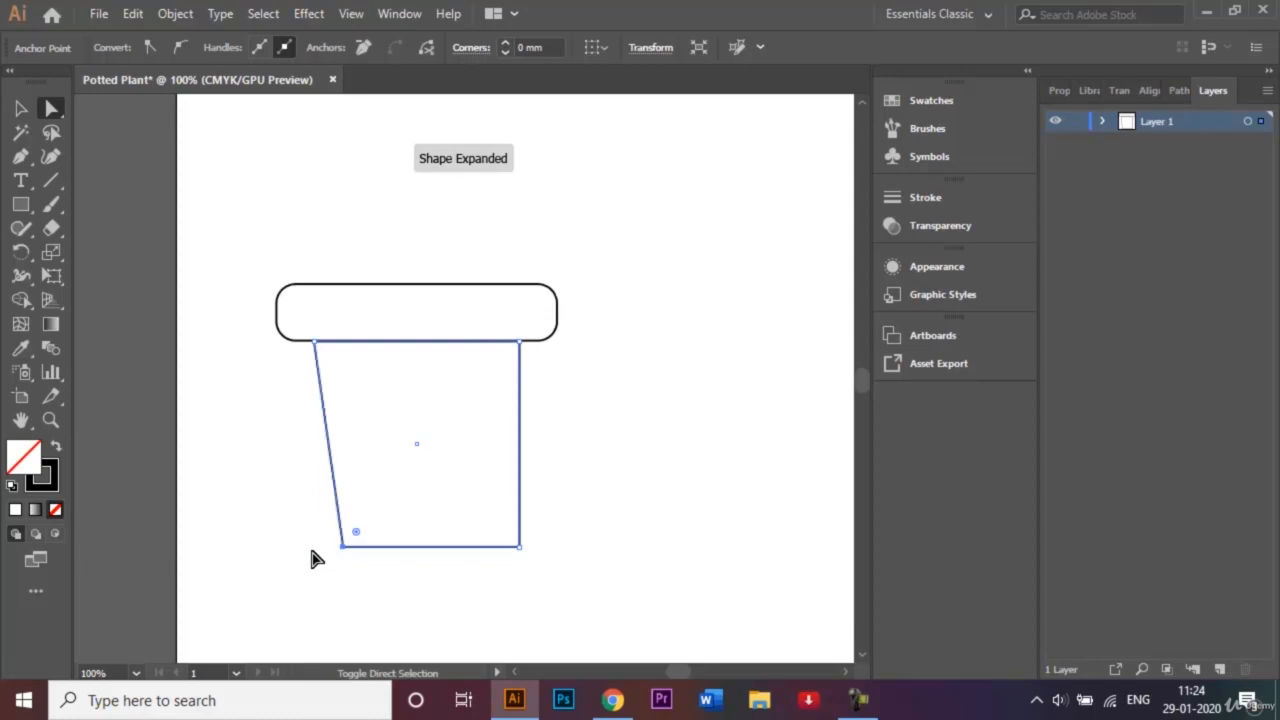
# Shift the pot body's lower-right anchor point inward by the same amount to complete a symmetrical taper, and deselect it
pyautogui.click(519, 547)
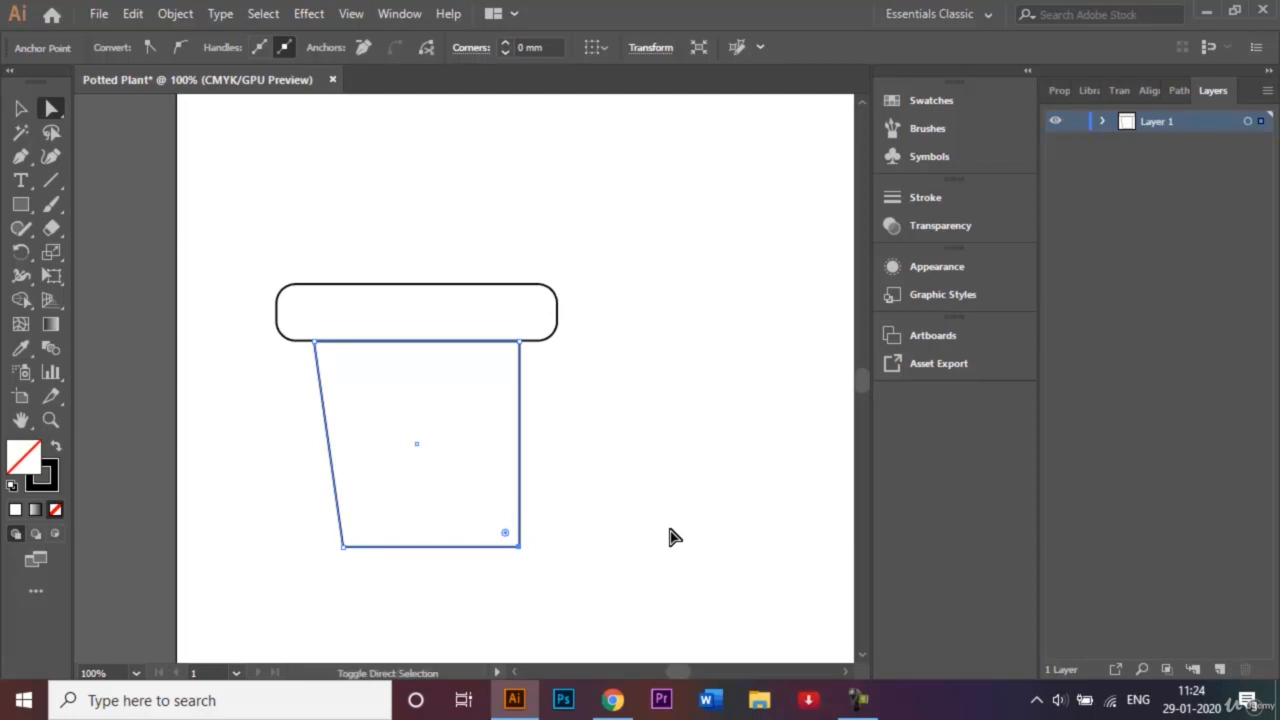
pyautogui.hotkey('shift', 'Left')
pyautogui.hotkey('shift', 'Left')
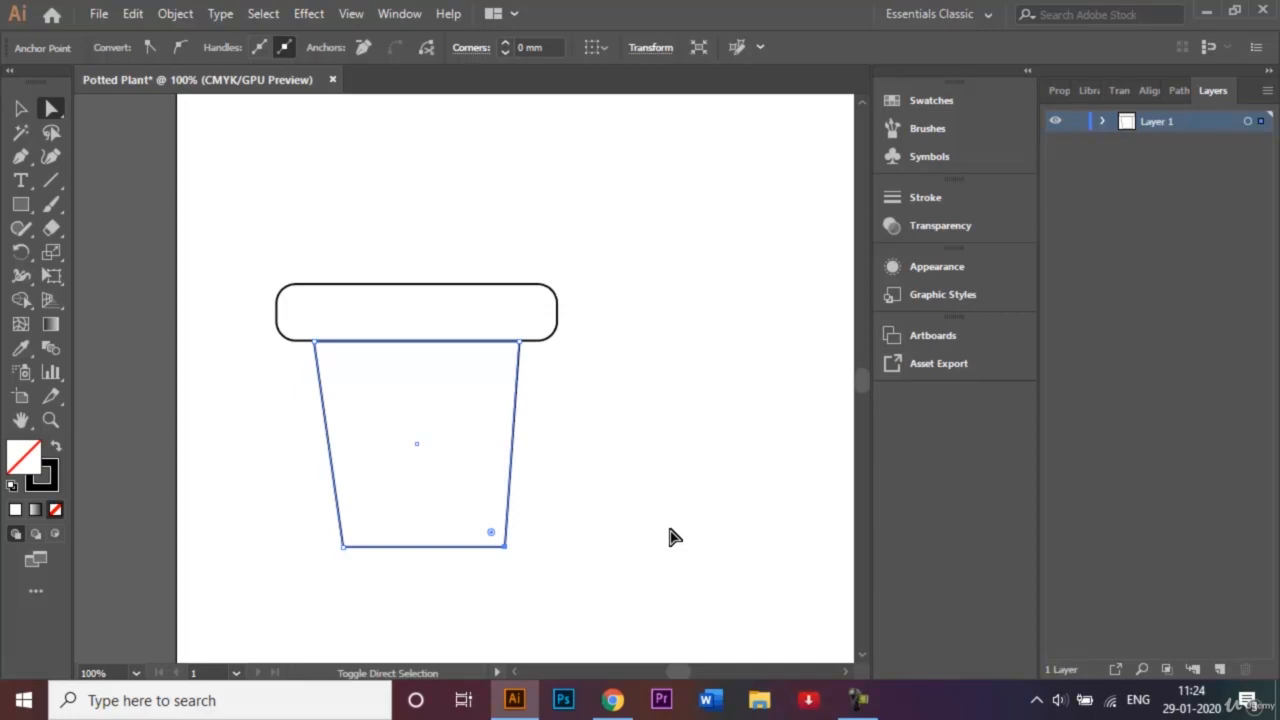
pyautogui.hotkey('shift', 'Left')
pyautogui.hotkey('shift', 'Left')
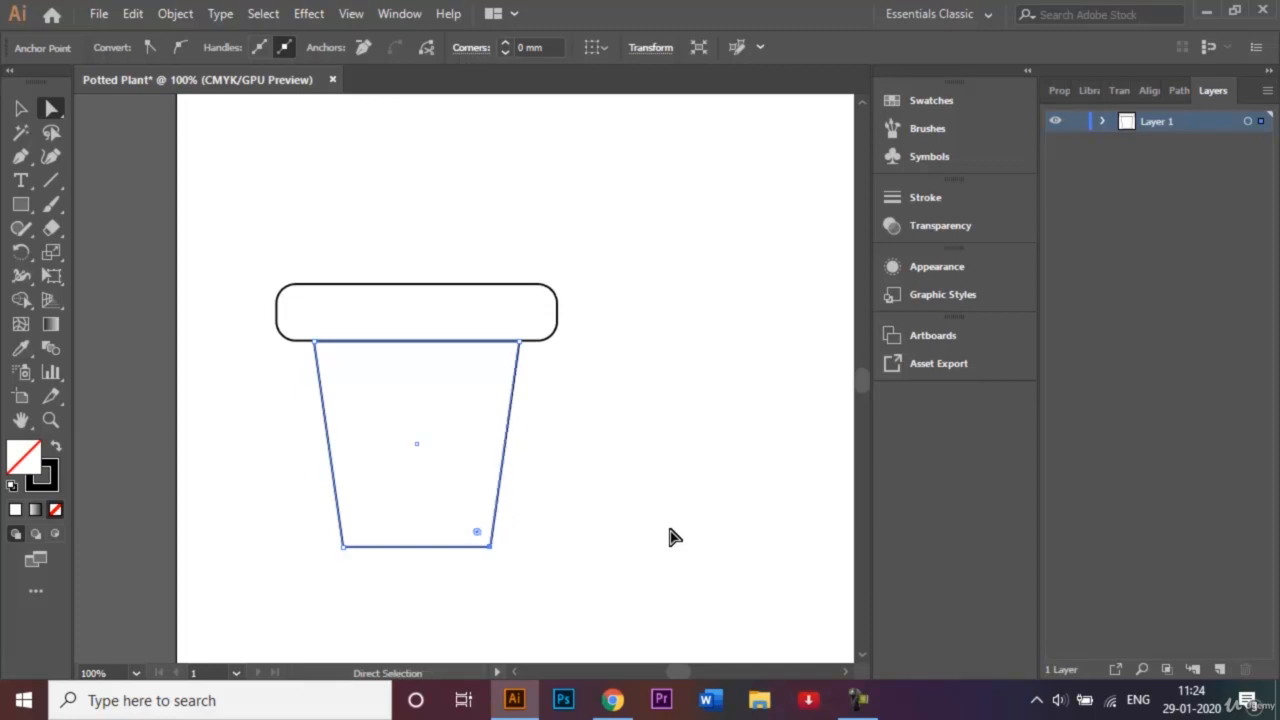
pyautogui.click(20, 108)
pyautogui.click(390, 206)
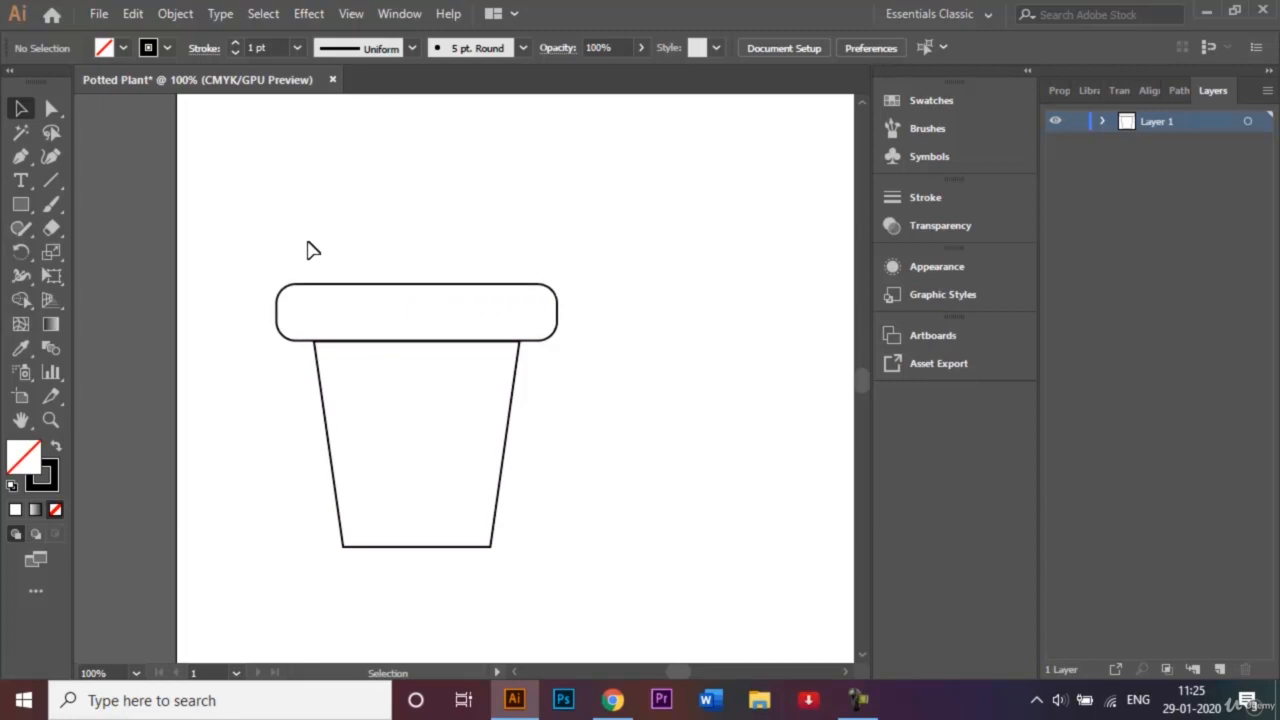
# Align the rim and the tapered body to each other by their horizontal centres
pyautogui.moveTo(309, 250); pyautogui.dragTo(537, 560)
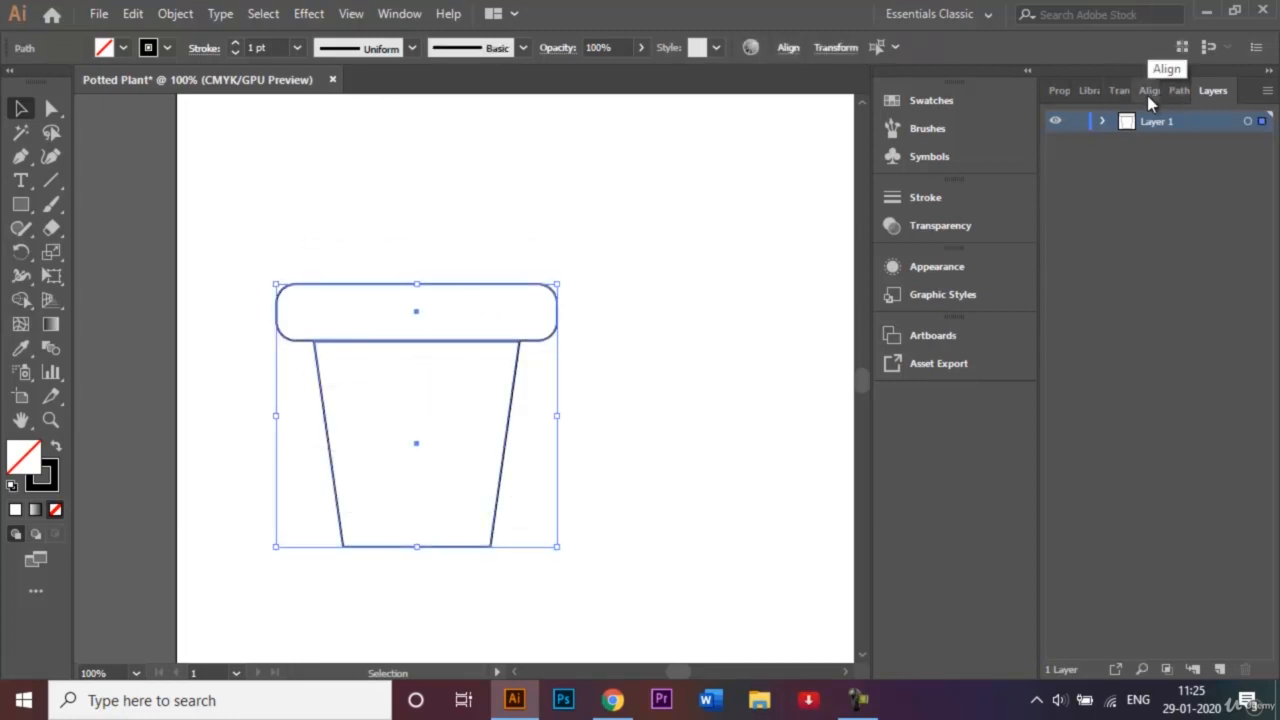
pyautogui.click(1147, 93)
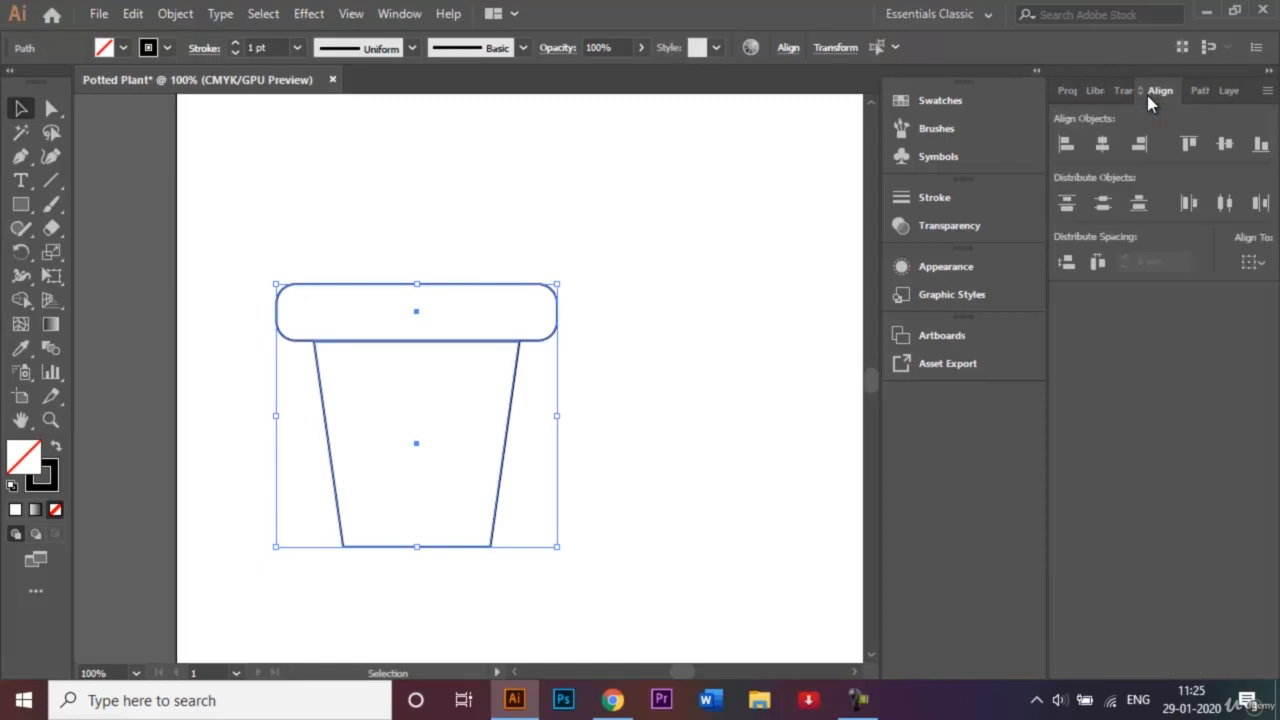
pyautogui.click(1102, 146)
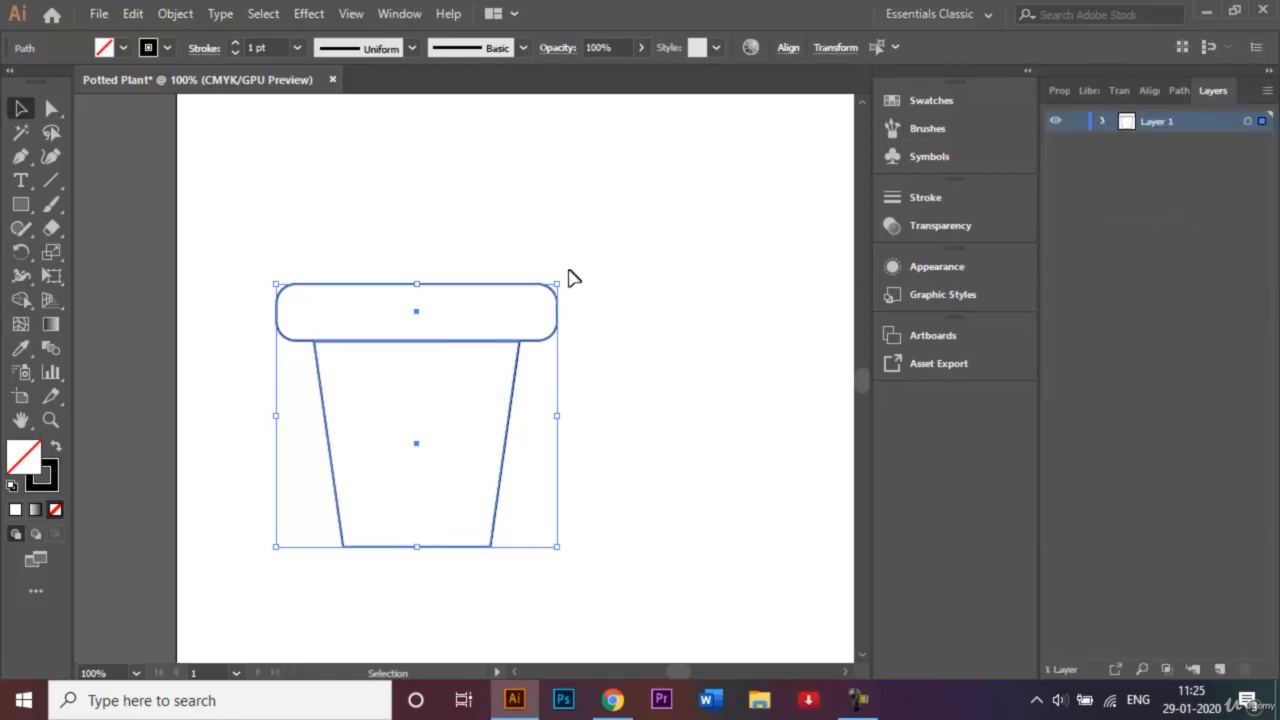
pyautogui.click(748, 256)
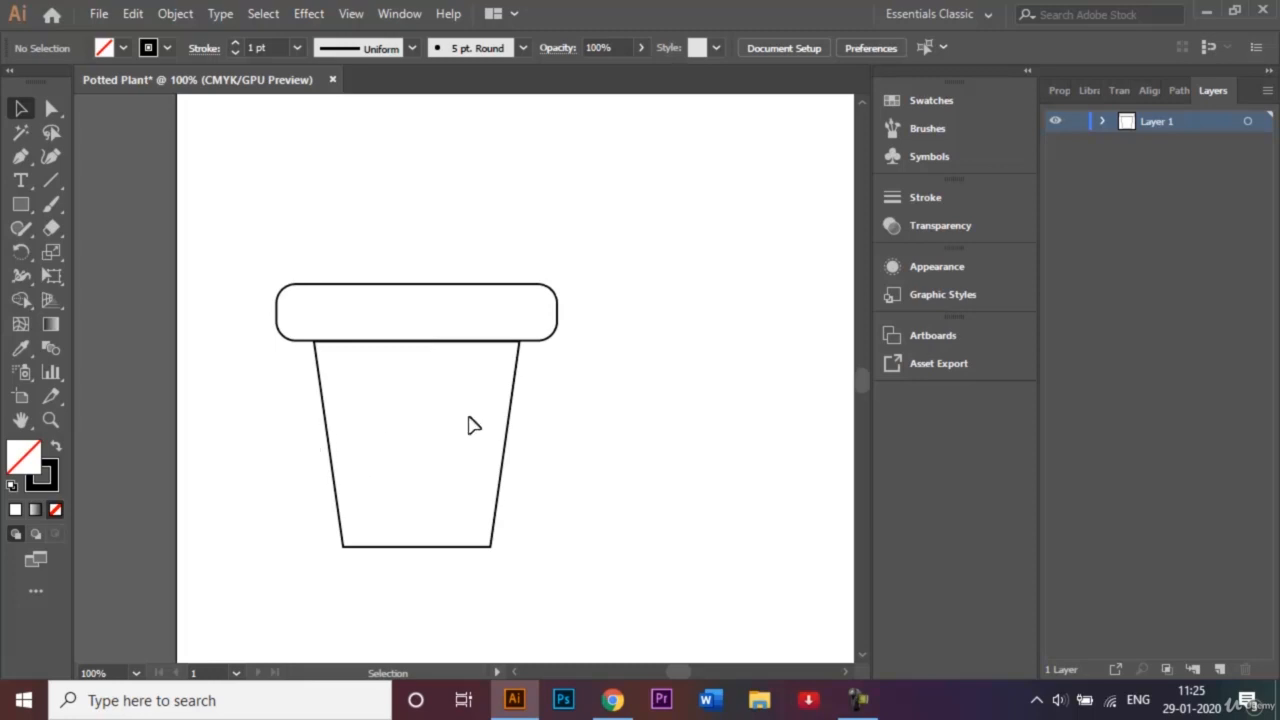
# Draw an unfilled horizontal rectangle across the middle of the pot's body, extending past both of its sides
pyautogui.click(19, 207)
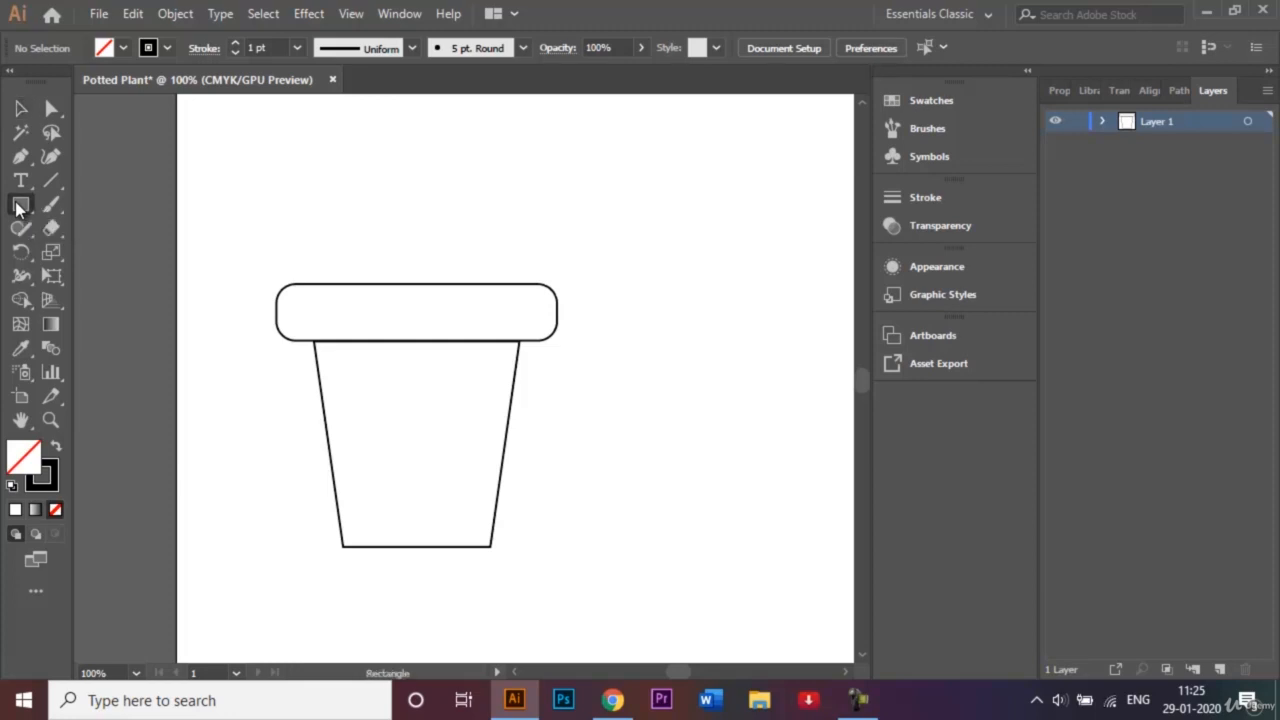
pyautogui.moveTo(302, 404); pyautogui.dragTo(538, 452)
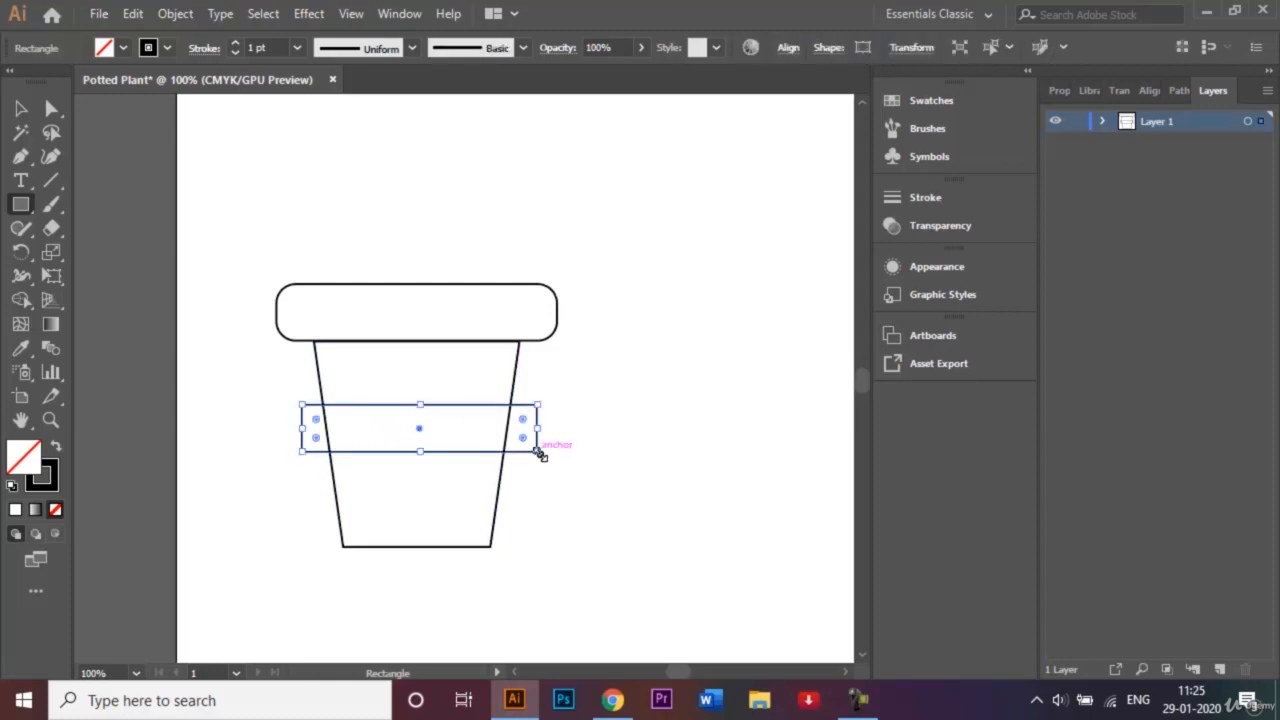
# Shift only the band's lower-left anchor point horizontally inward onto the pot's slanted left side
pyautogui.click(50, 110)
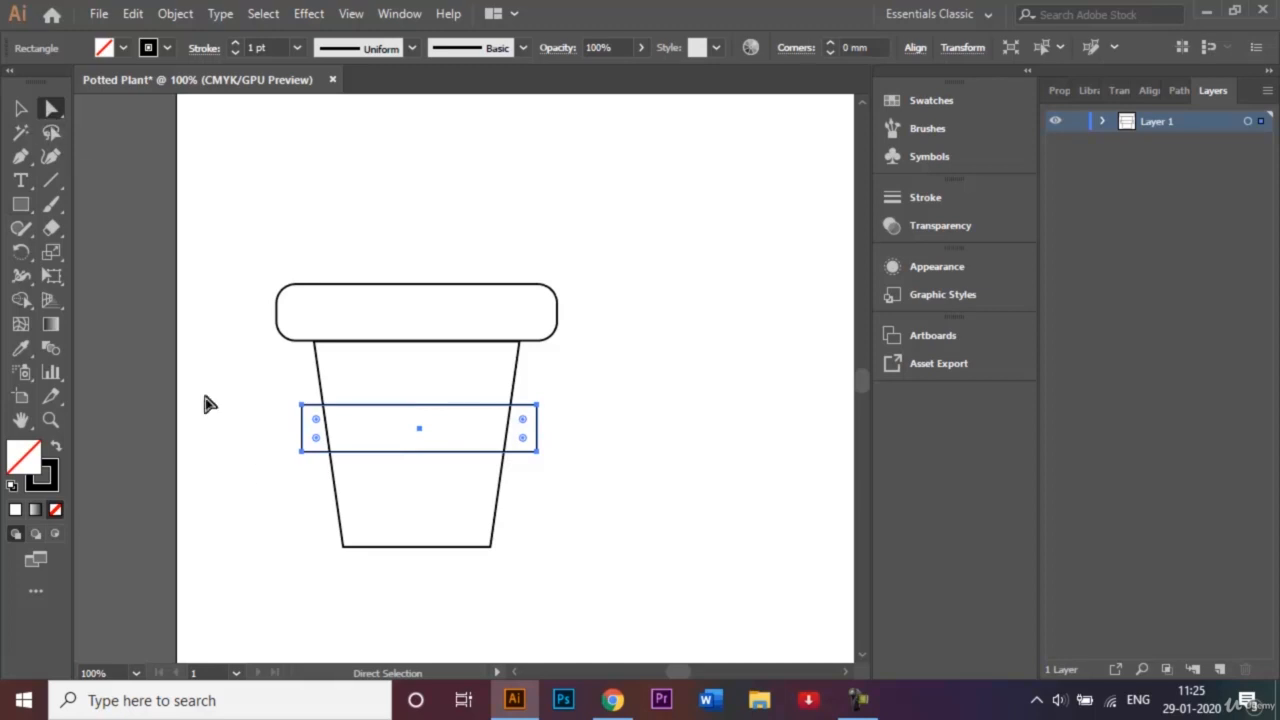
pyautogui.click(300, 452)
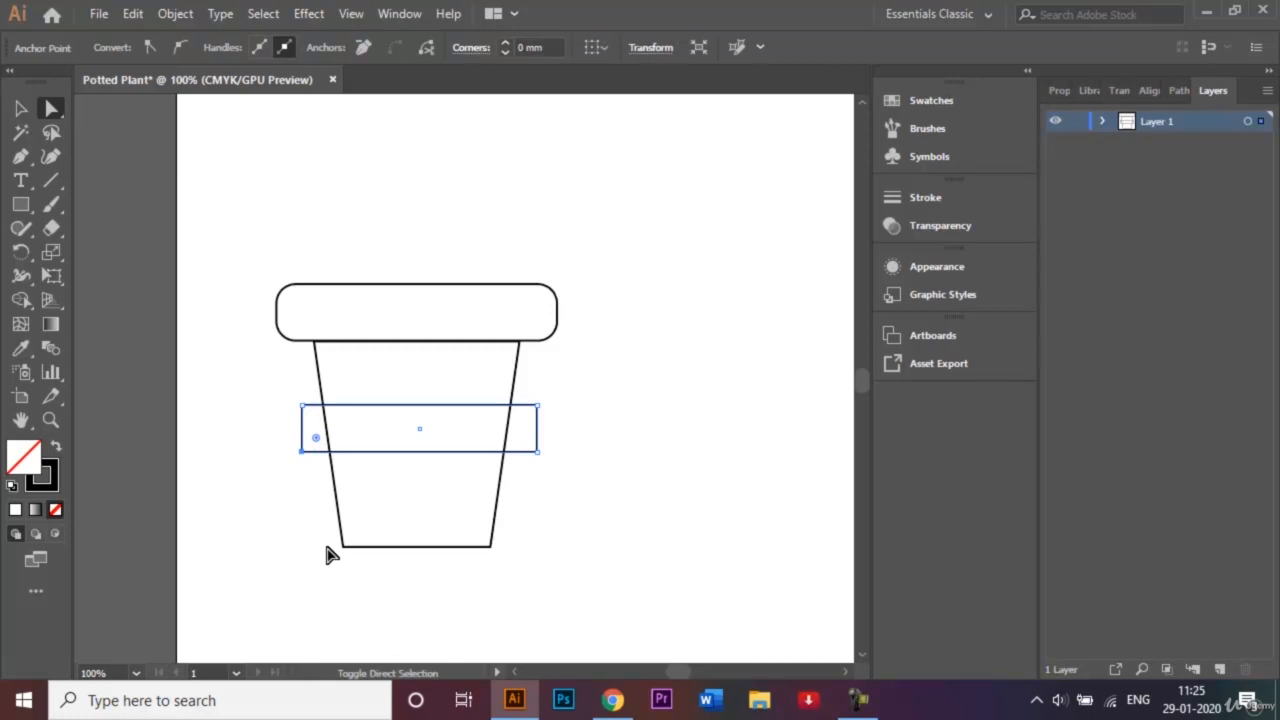
pyautogui.hotkey('shift', 'Right')
pyautogui.hotkey('shift', 'Right')
pyautogui.hotkey('shift', 'Right')
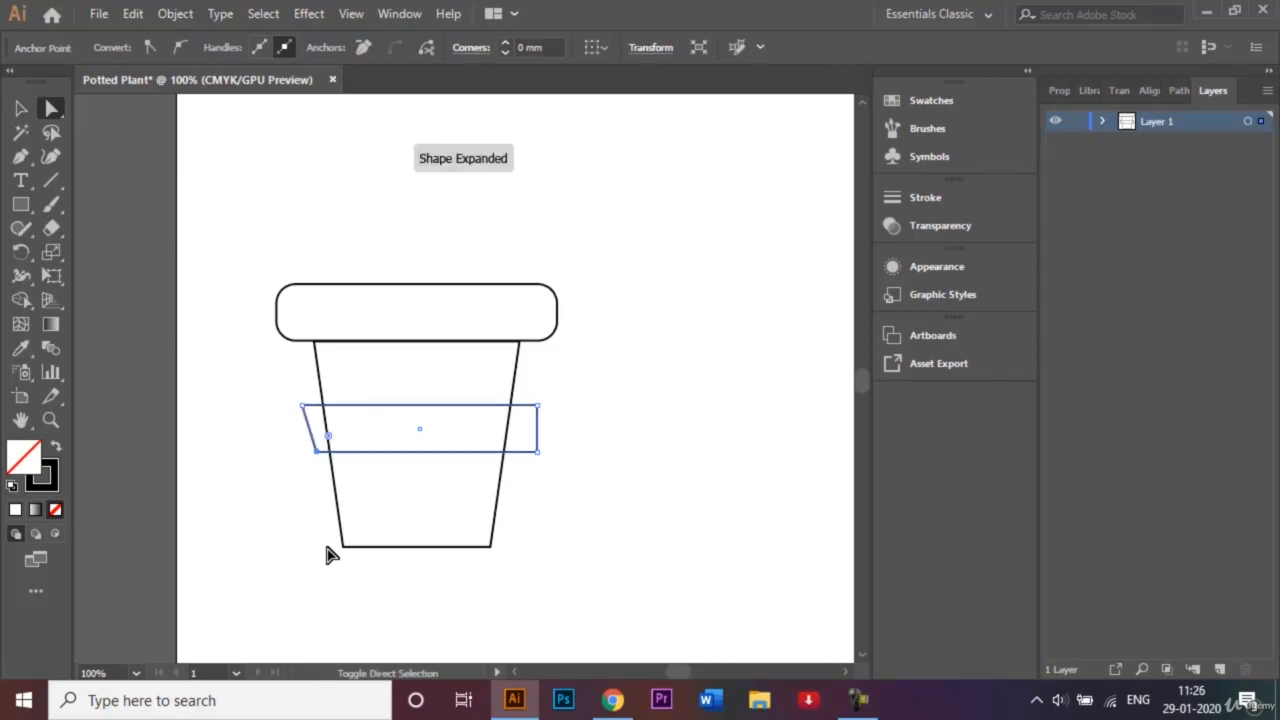
# Shift the band's upper-left anchor point horizontally inward until it meets the pot's slanted left side, keeping the band's upper edge level
pyautogui.click(301, 406)
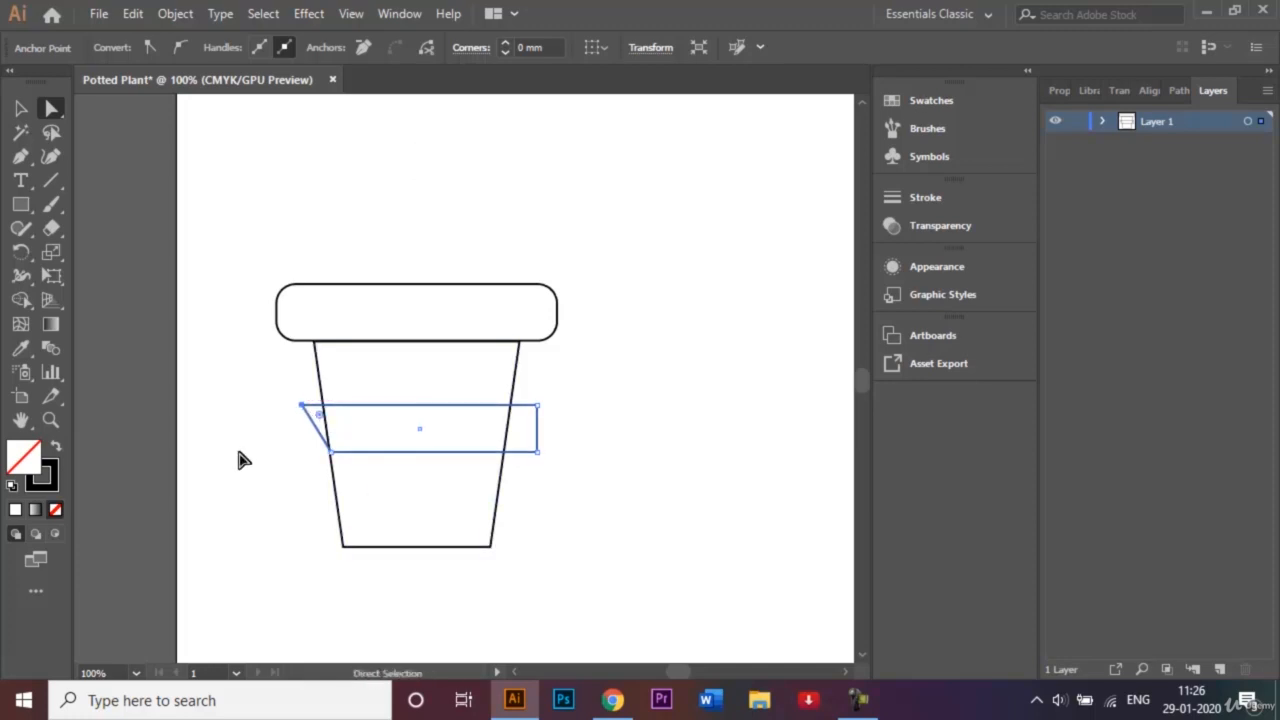
pyautogui.hotkey('shift', 'Right')
pyautogui.hotkey('shift', 'Right')
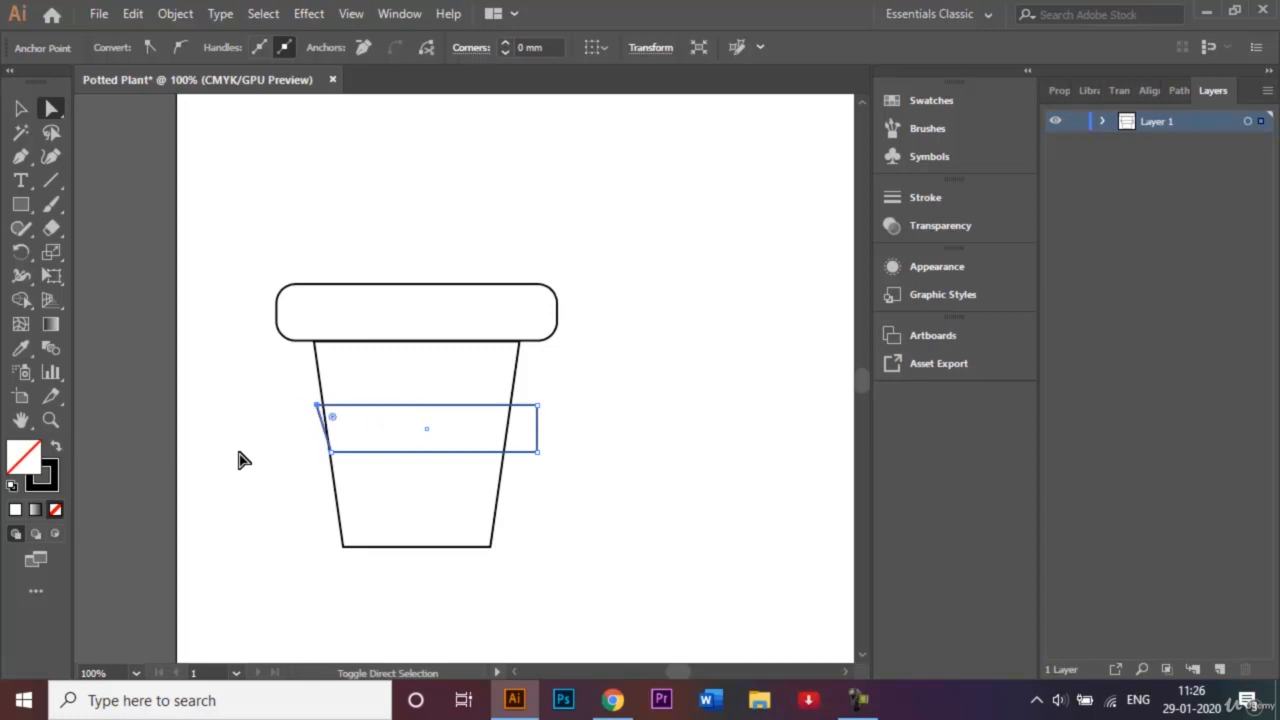
pyautogui.press('Right')
pyautogui.press('Right')
pyautogui.press('Right')
pyautogui.press('Right')
pyautogui.press('Right')
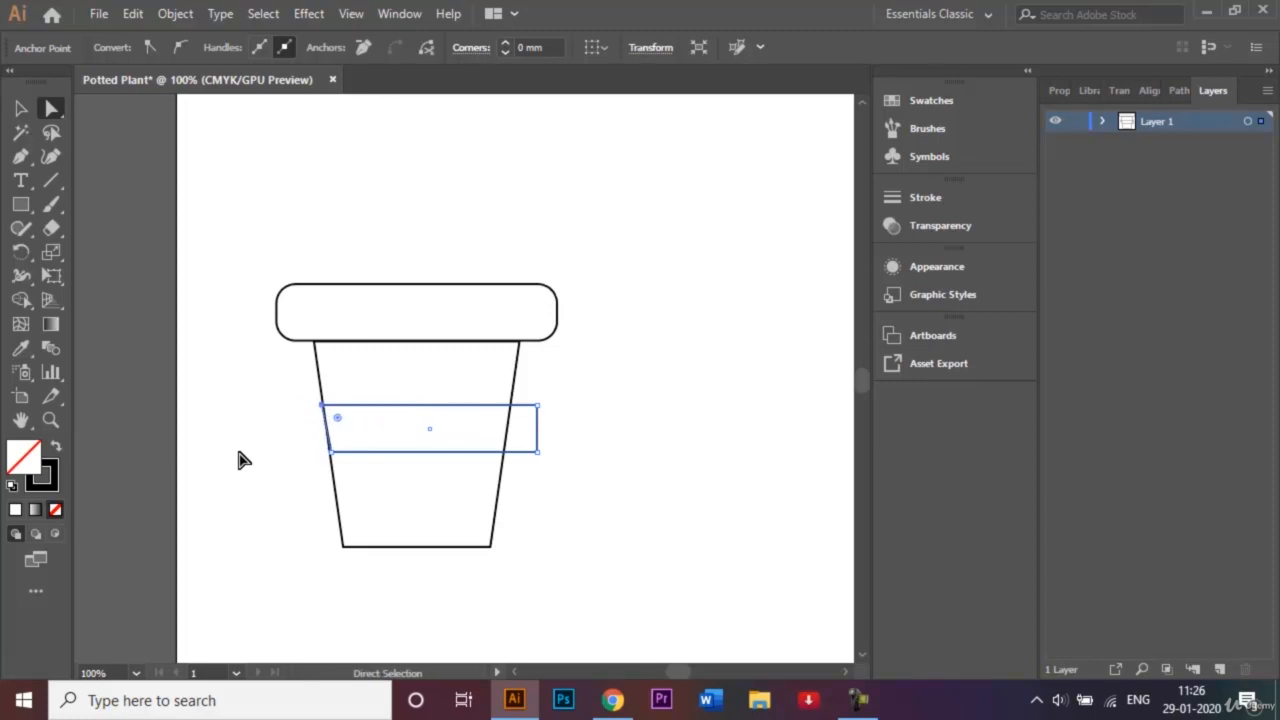
pyautogui.press('Down')
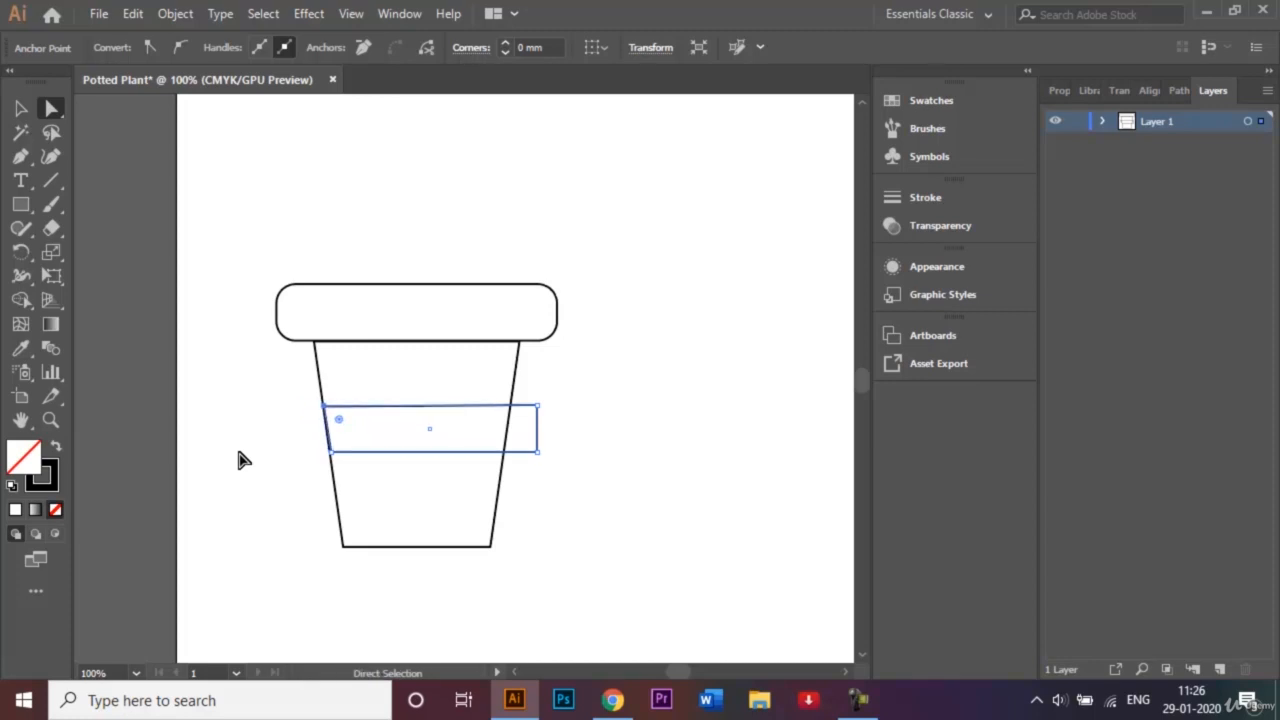
pyautogui.press('Up')
pyautogui.press('Left')
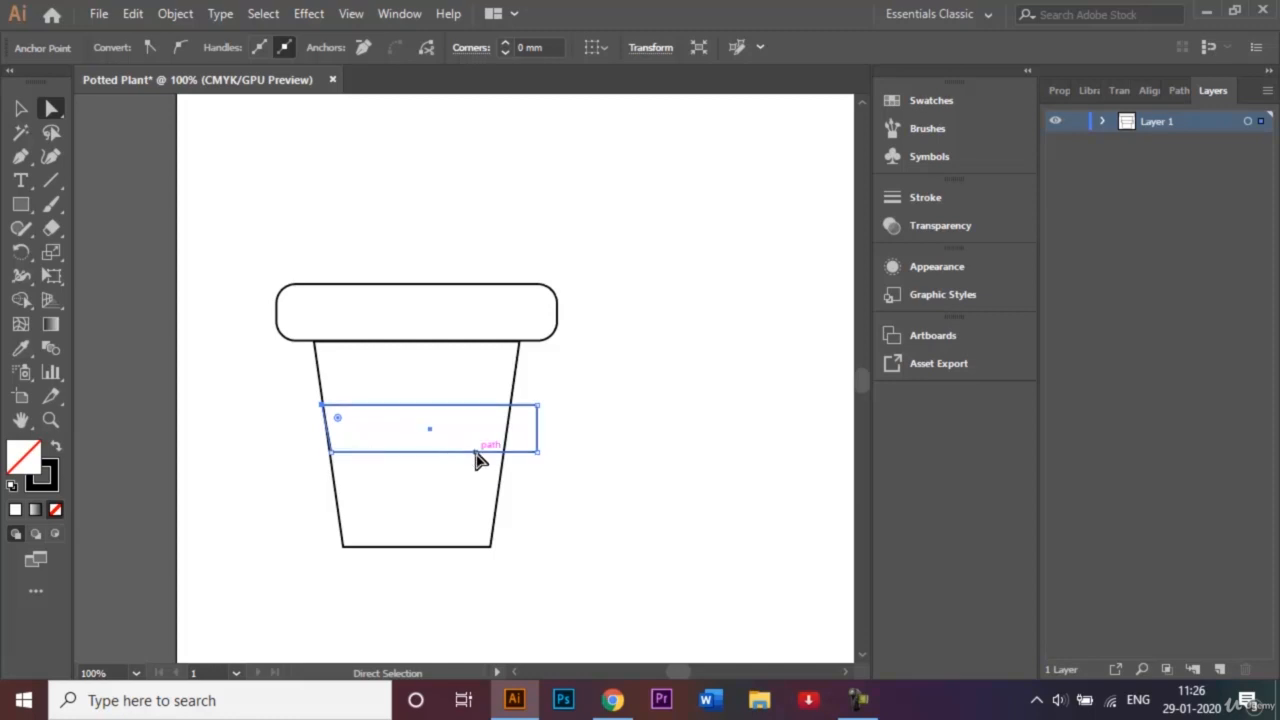
# Fine-tune the band's two left anchor points at close range so its left edge coincides with the pot's outline
pyautogui.hotkey('ctrl', '+')
pyautogui.hotkey('ctrl', '+')
pyautogui.hotkey('ctrl', '+')
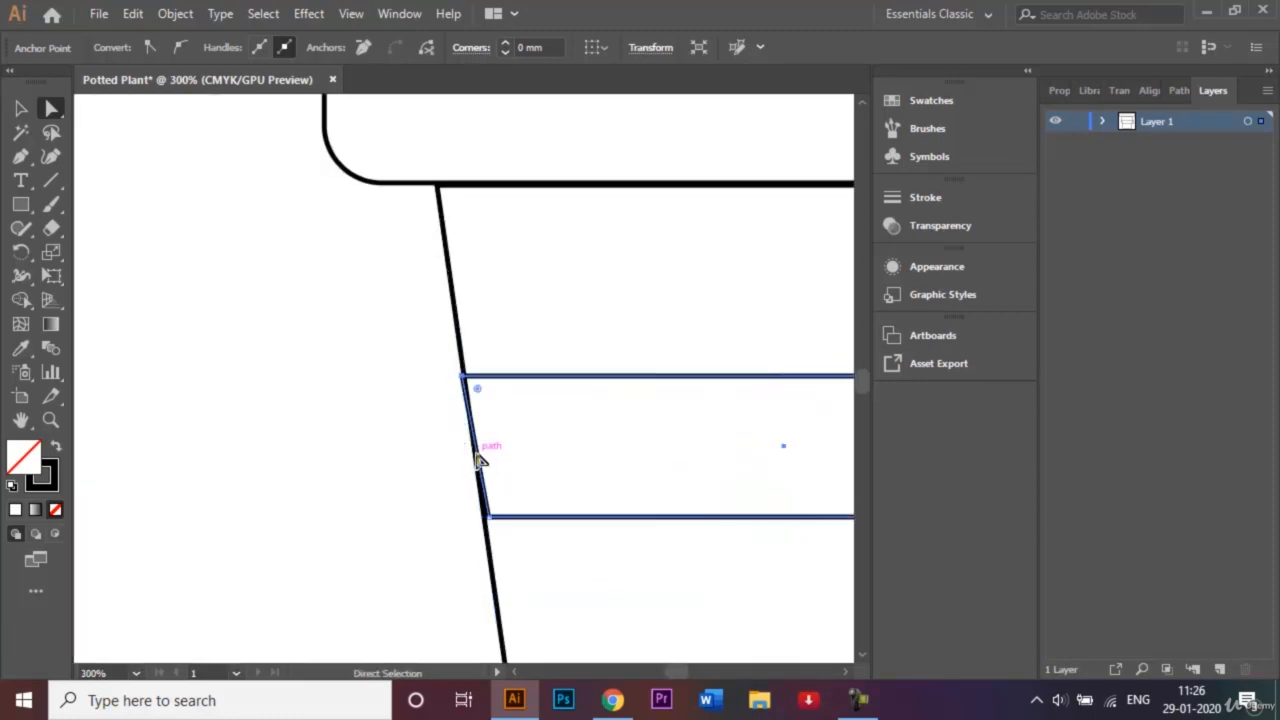
pyautogui.click(488, 516)
pyautogui.press('Left')
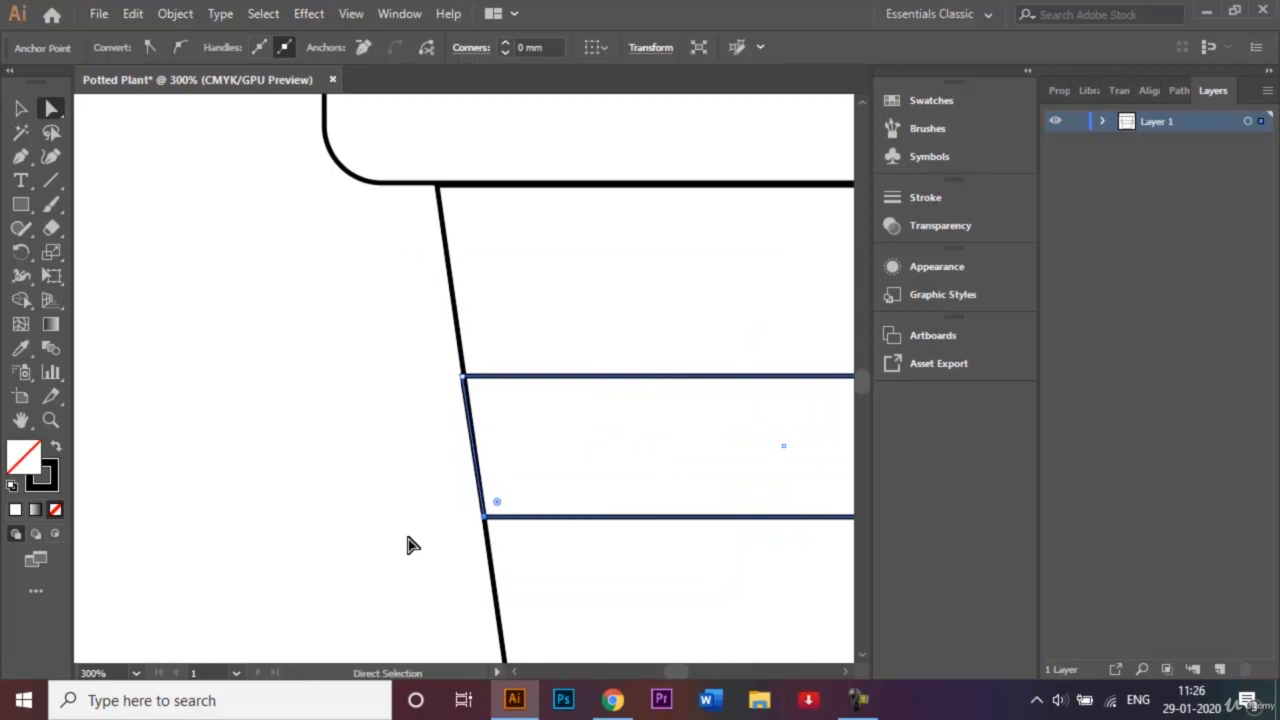
pyautogui.click(465, 378)
pyautogui.press('Right')
pyautogui.press('Left')
# Shift the band's upper-right anchor point horizontally inward onto the pot's slanted right side
pyautogui.hscroll(-5, 847, 677)
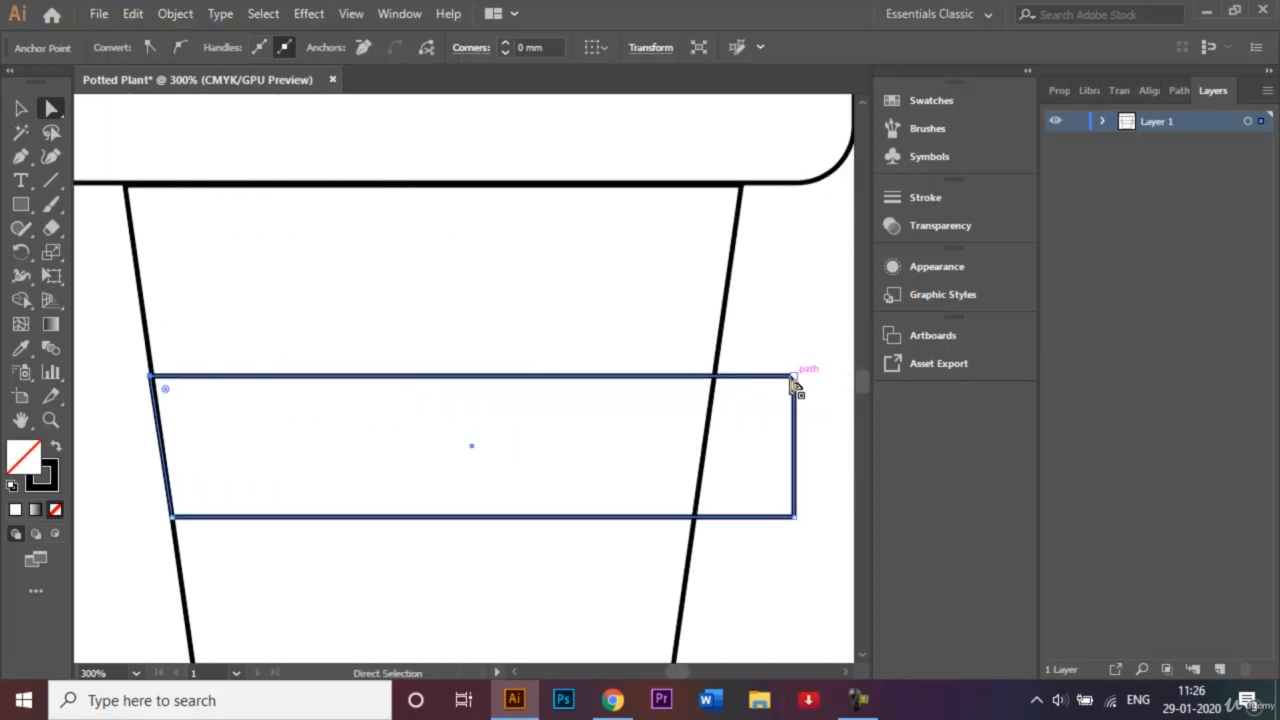
pyautogui.click(794, 377)
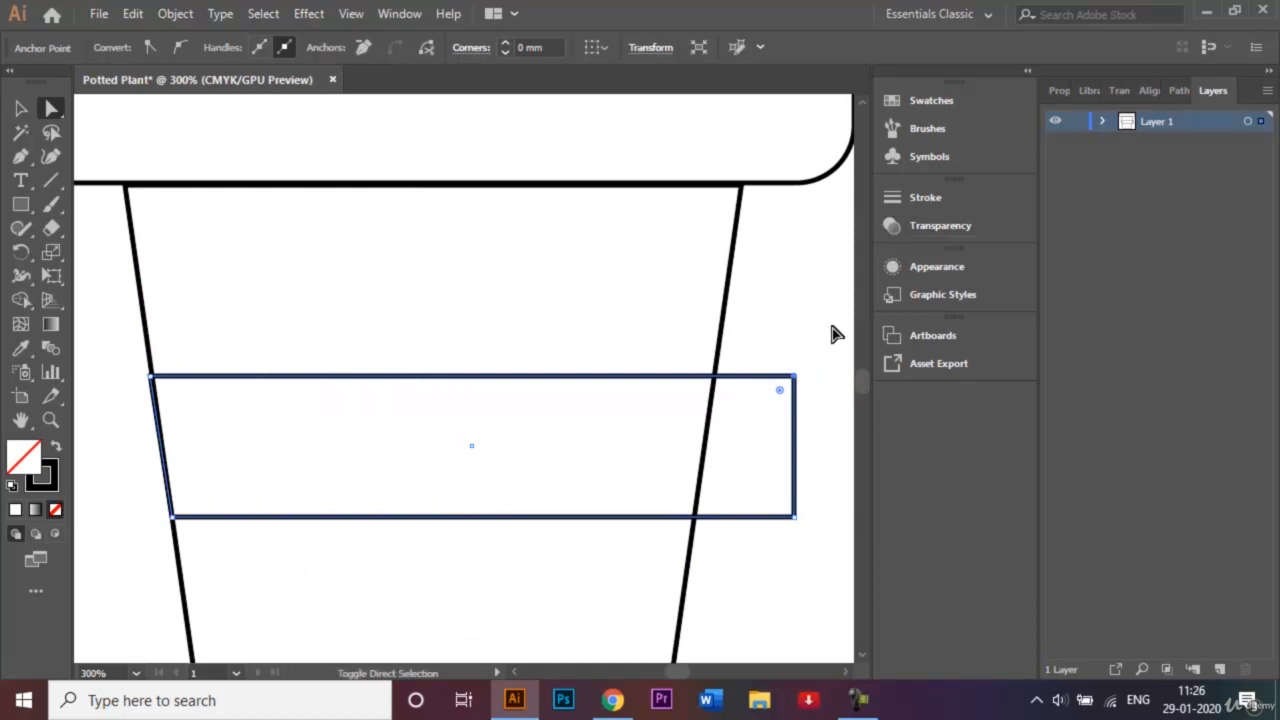
pyautogui.hotkey('shift', 'Left')
pyautogui.hotkey('shift', 'Left')
pyautogui.hotkey('shift', 'Left')
pyautogui.hotkey('shift', 'Left')
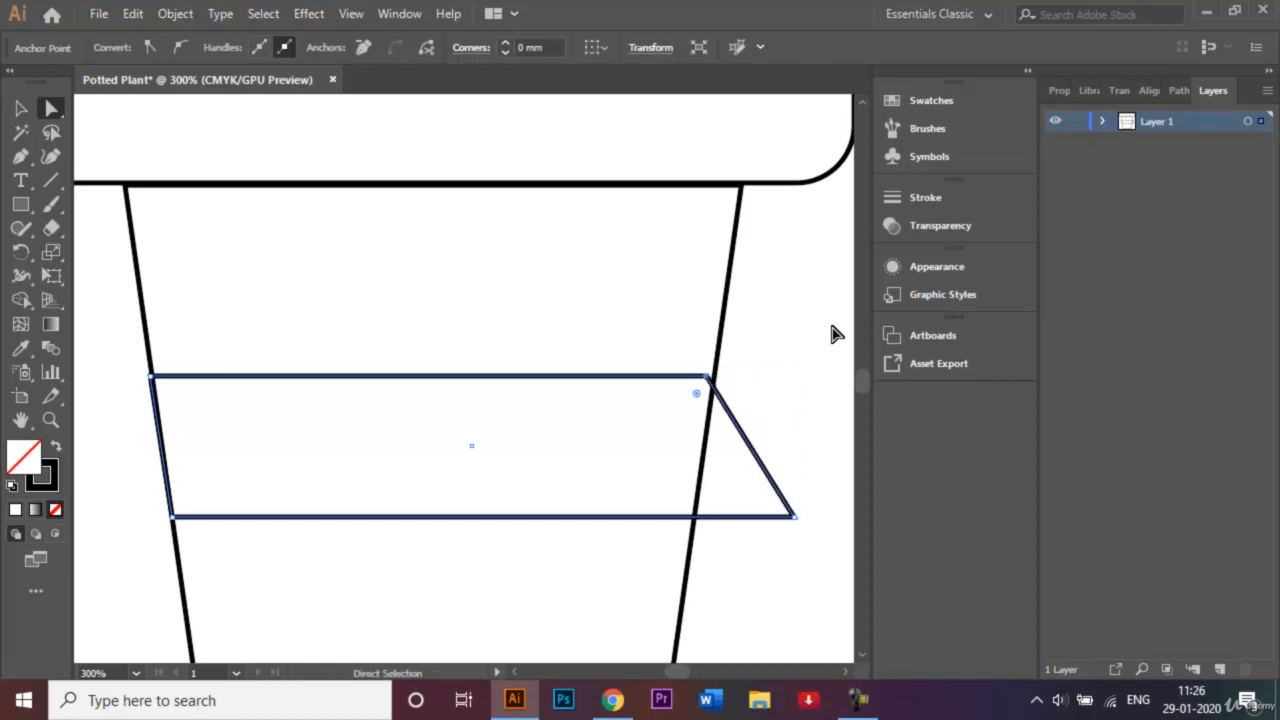
pyautogui.press('Right')
pyautogui.press('Right')
pyautogui.press('Right')
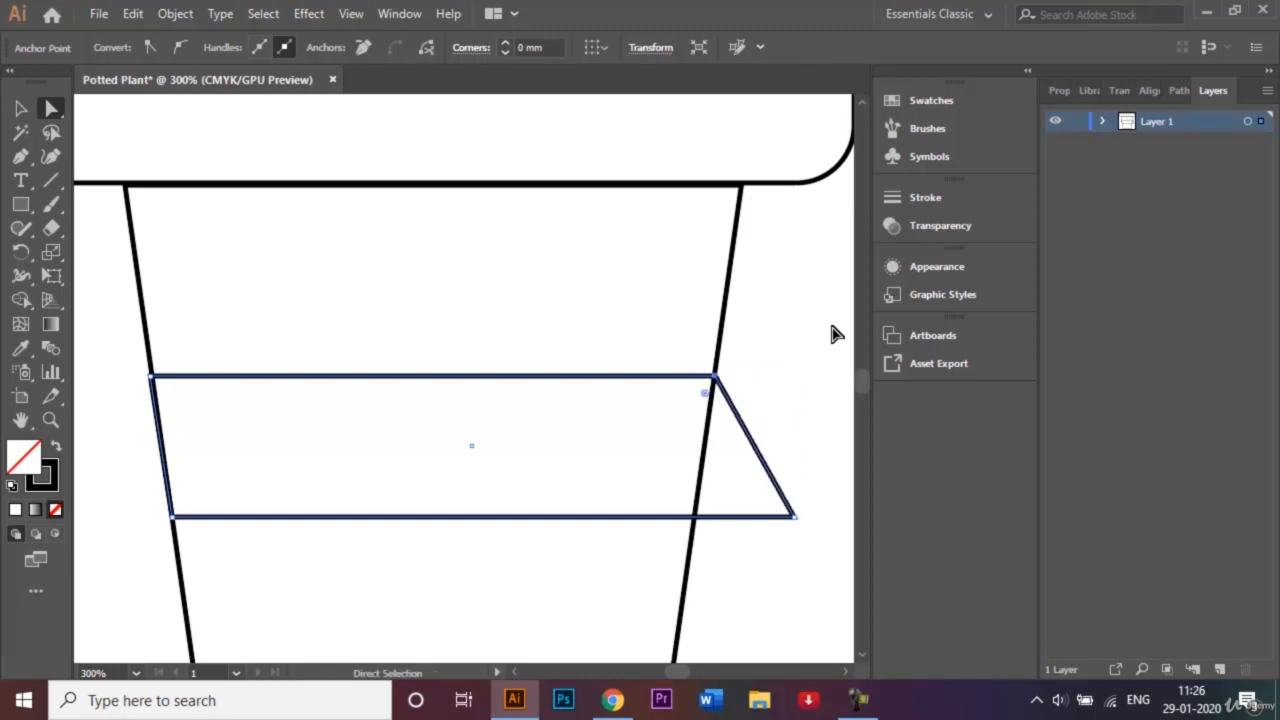
# Shift the band's lower-right anchor point horizontally inward so its right edge follows the pot's outline, and deselect the band
pyautogui.click(795, 518)
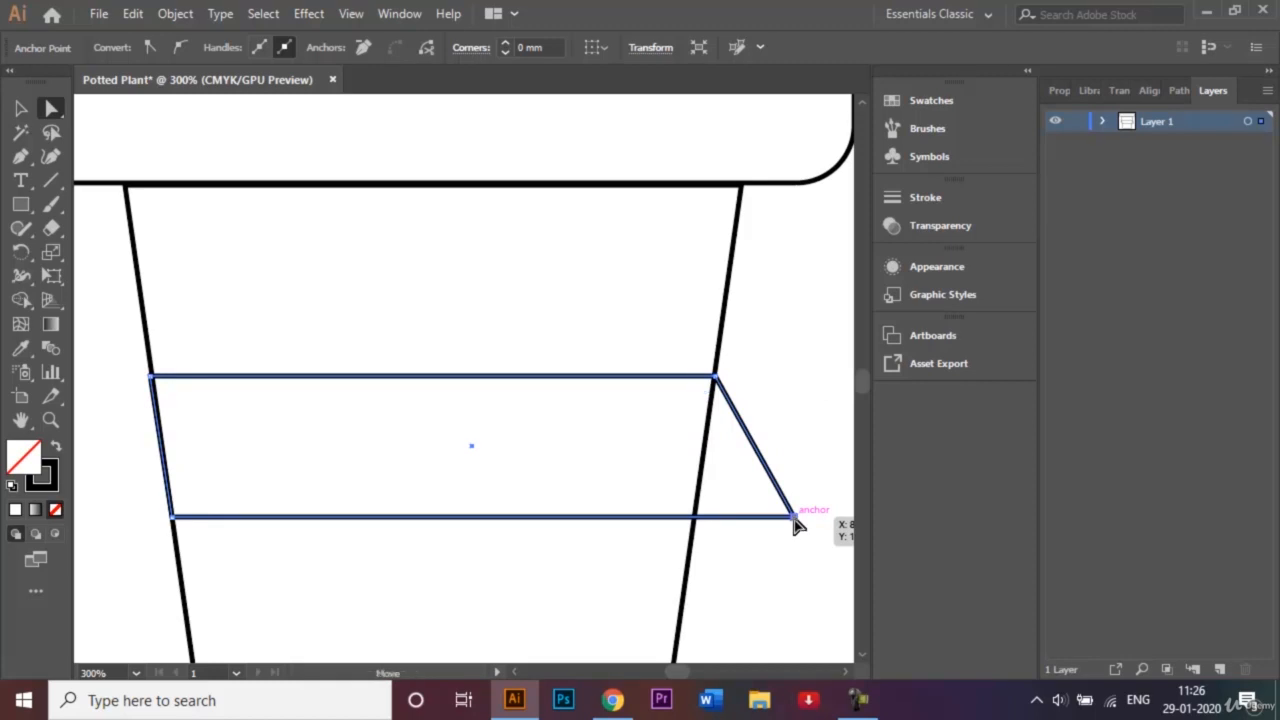
pyautogui.hotkey('shift', 'Left')
pyautogui.hotkey('shift', 'Left')
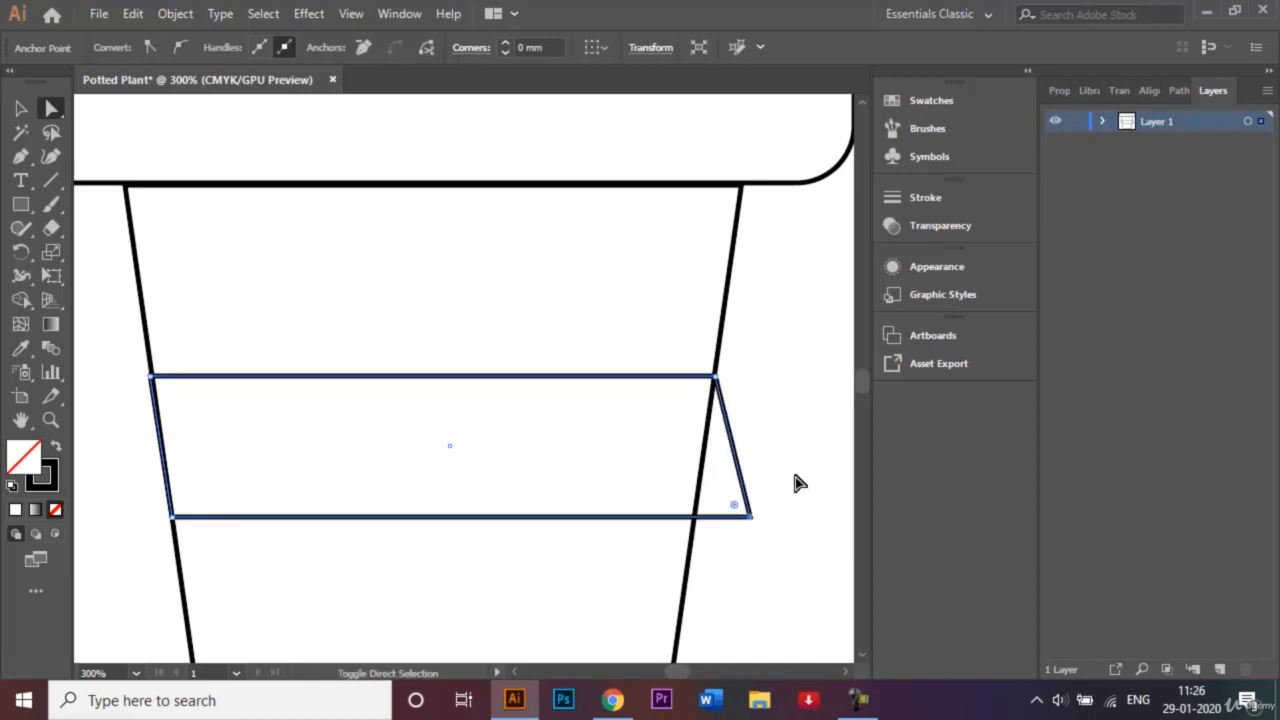
pyautogui.hotkey('shift', 'Left')
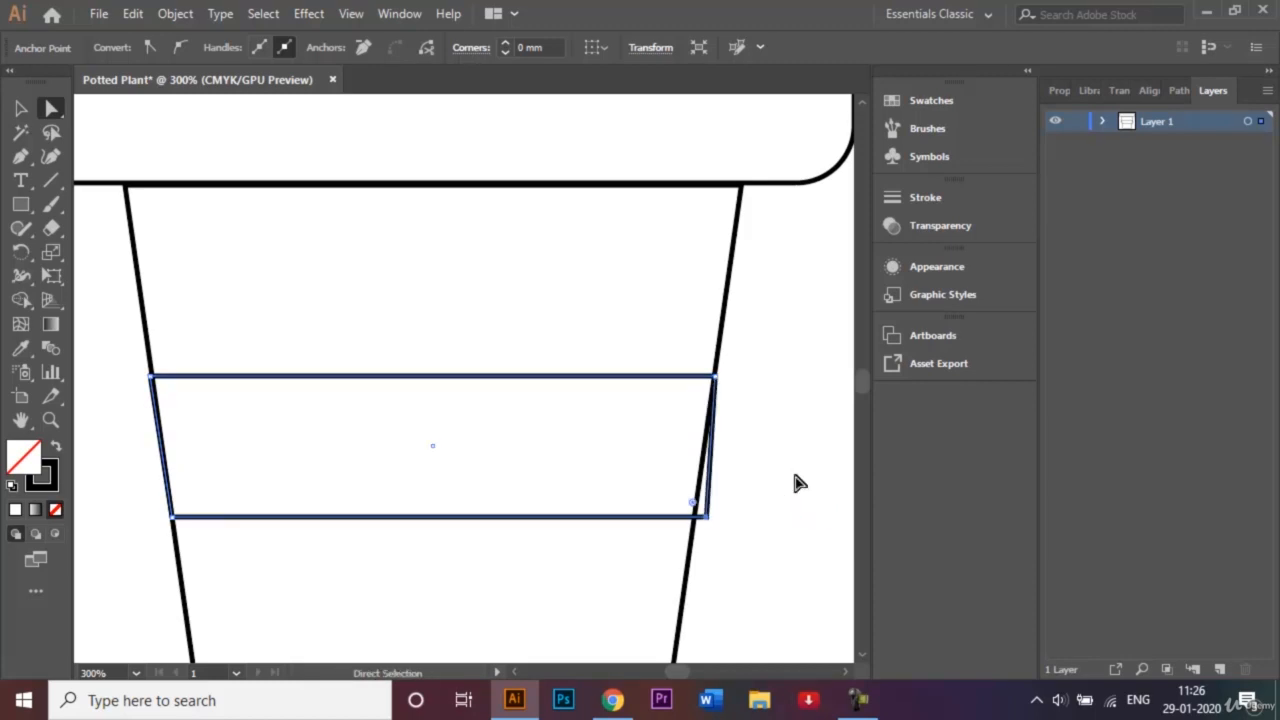
pyautogui.press('Left')
pyautogui.press('Left')
pyautogui.press('Left')
pyautogui.press('Left')
pyautogui.press('Left')
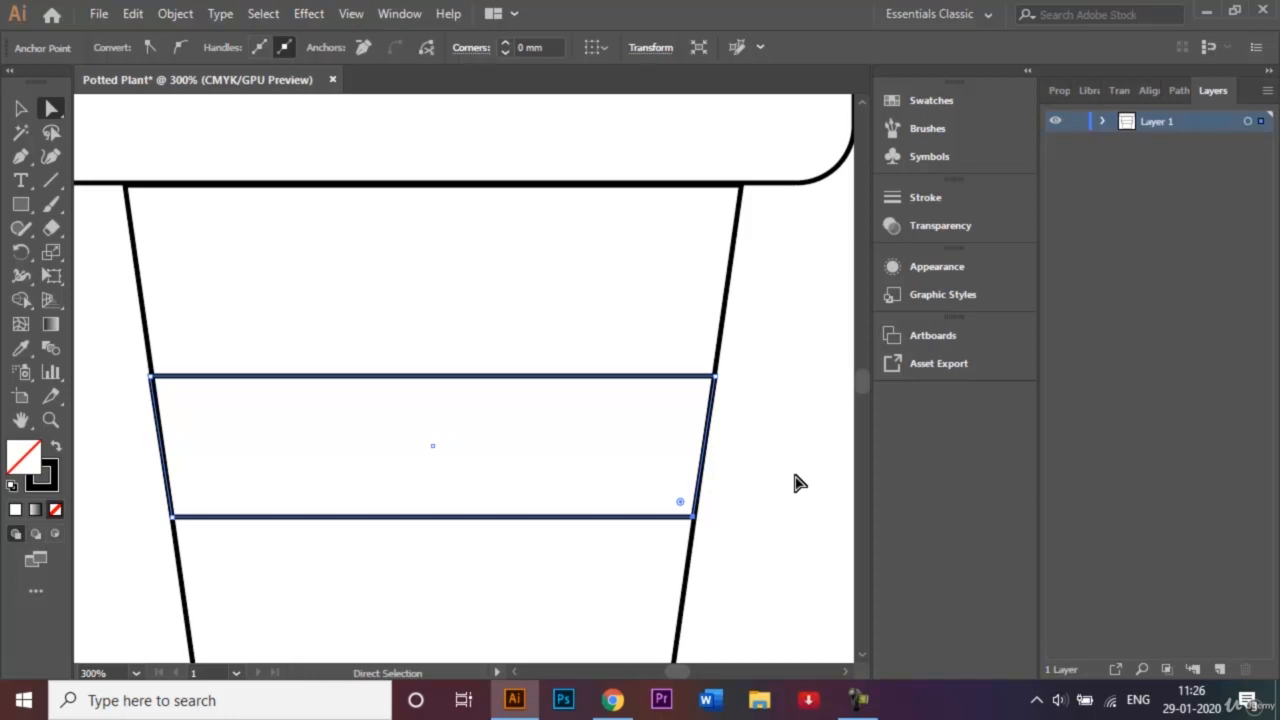
pyautogui.keyDown('shift'); pyautogui.click(136, 262); pyautogui.keyUp('shift')
pyautogui.click(22, 110)
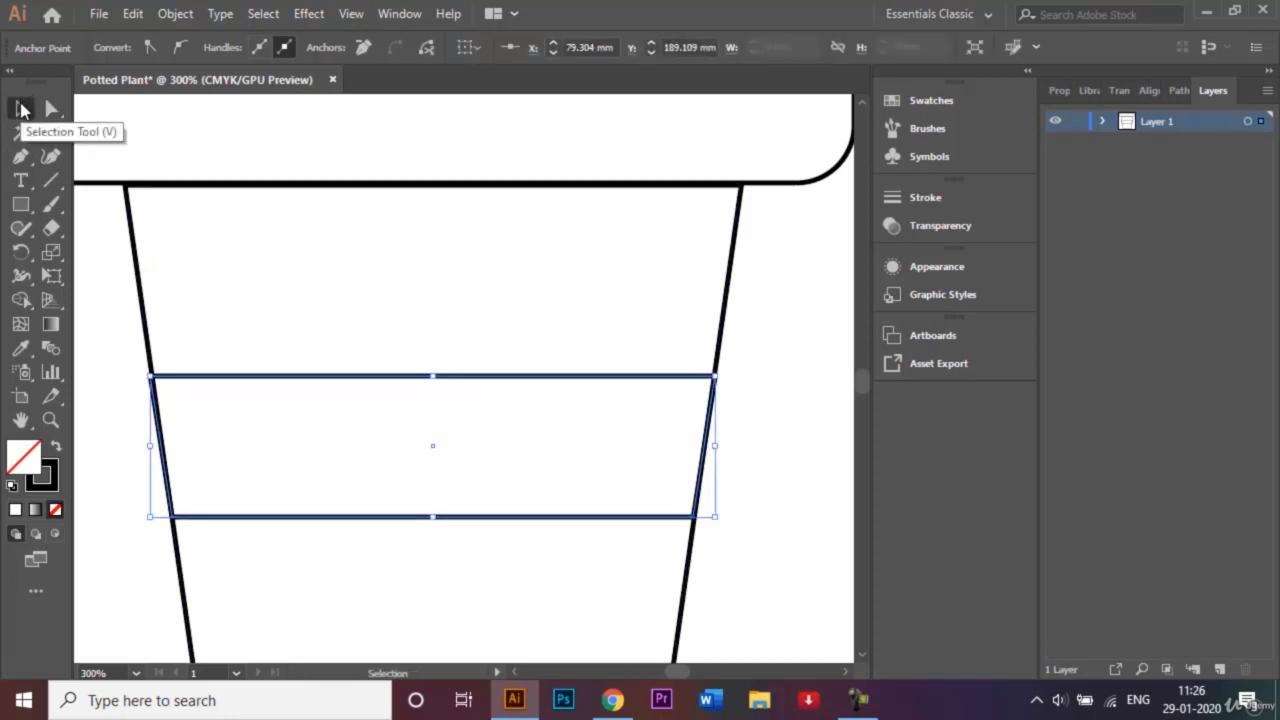
pyautogui.click(127, 325)
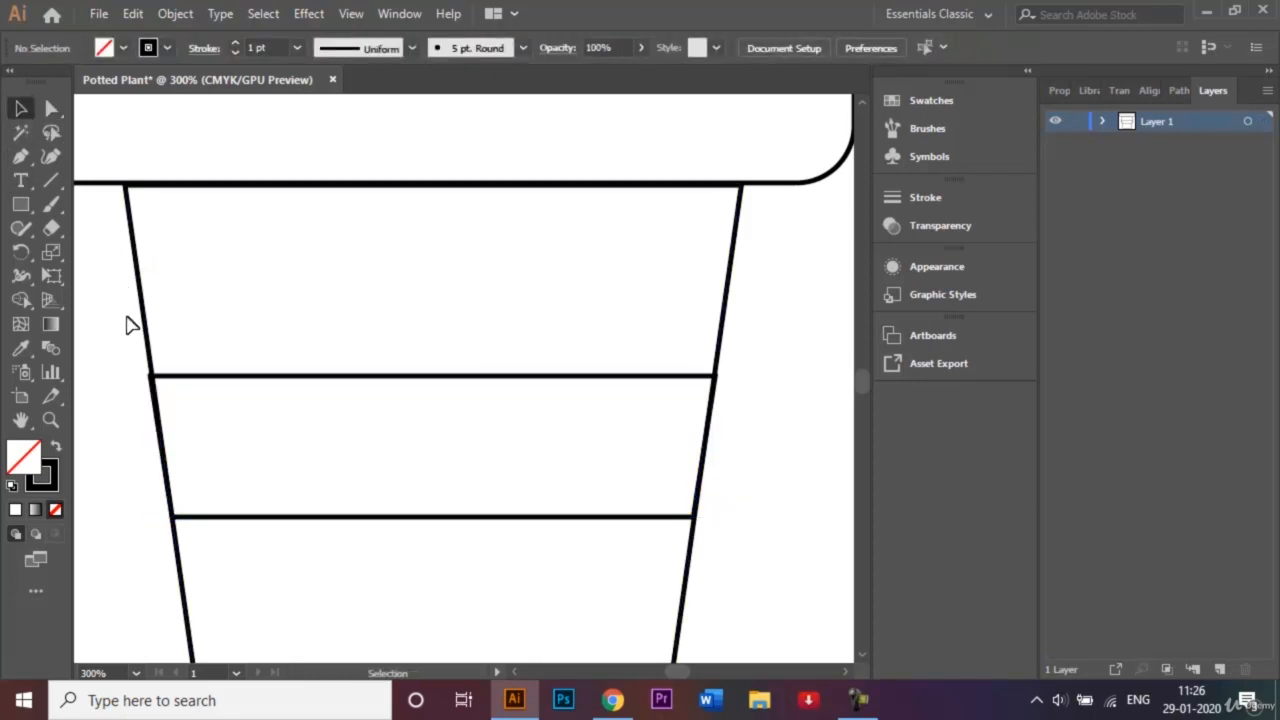
# Draw an unfilled circle with the Ellipse tool just above the pot's rim, narrower than the rim
pyautogui.hotkey('ctrl', '0')
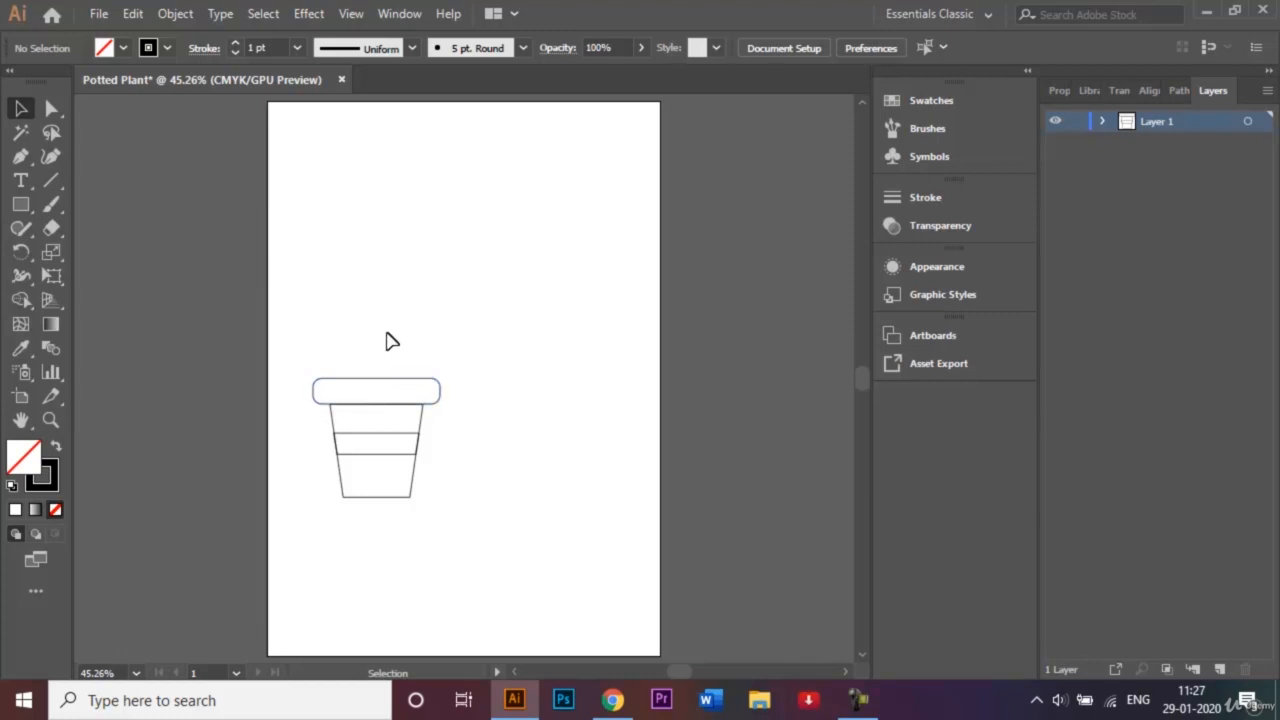
pyautogui.click(22, 206)
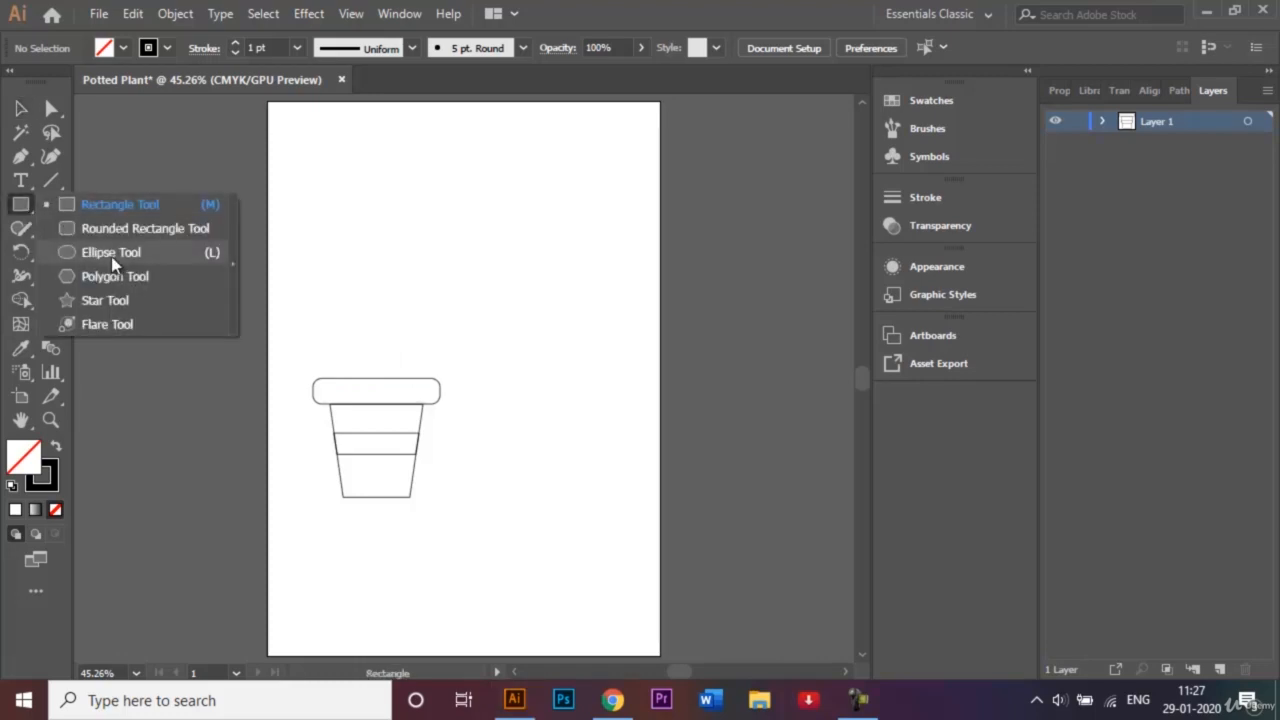
pyautogui.click(111, 256)
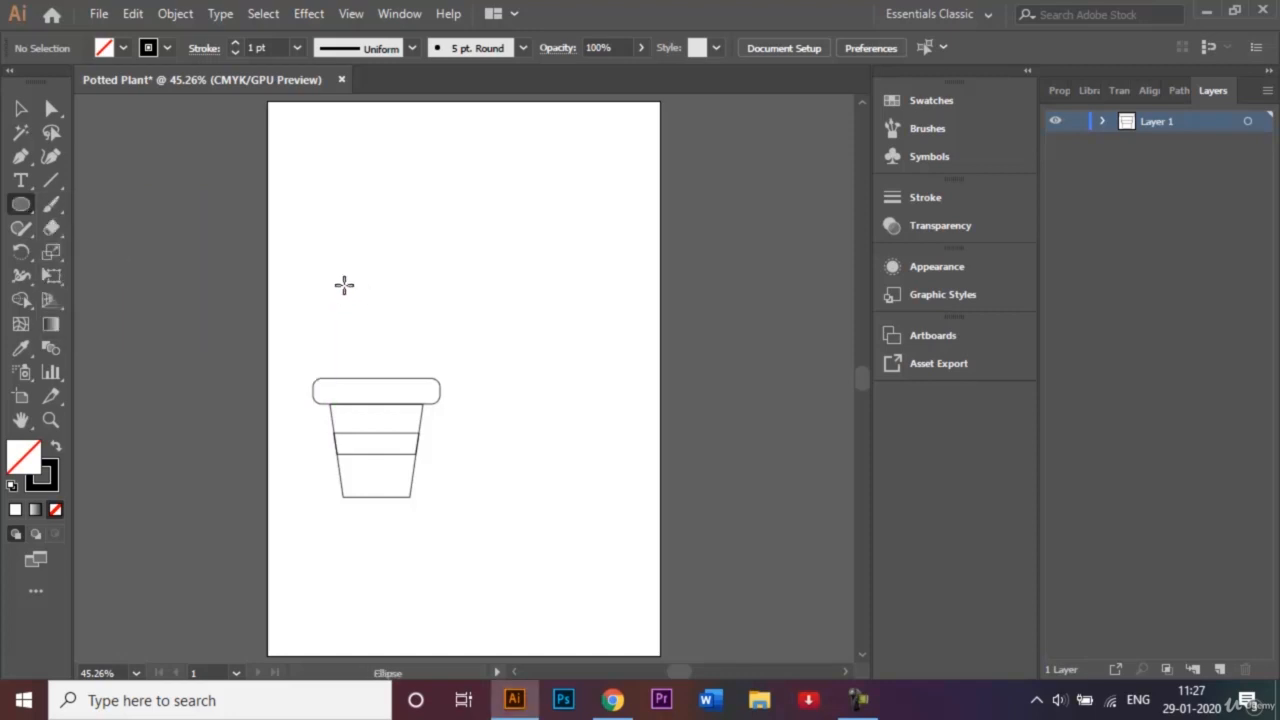
pyautogui.moveTo(344, 285); pyautogui.dragTo(418, 362)
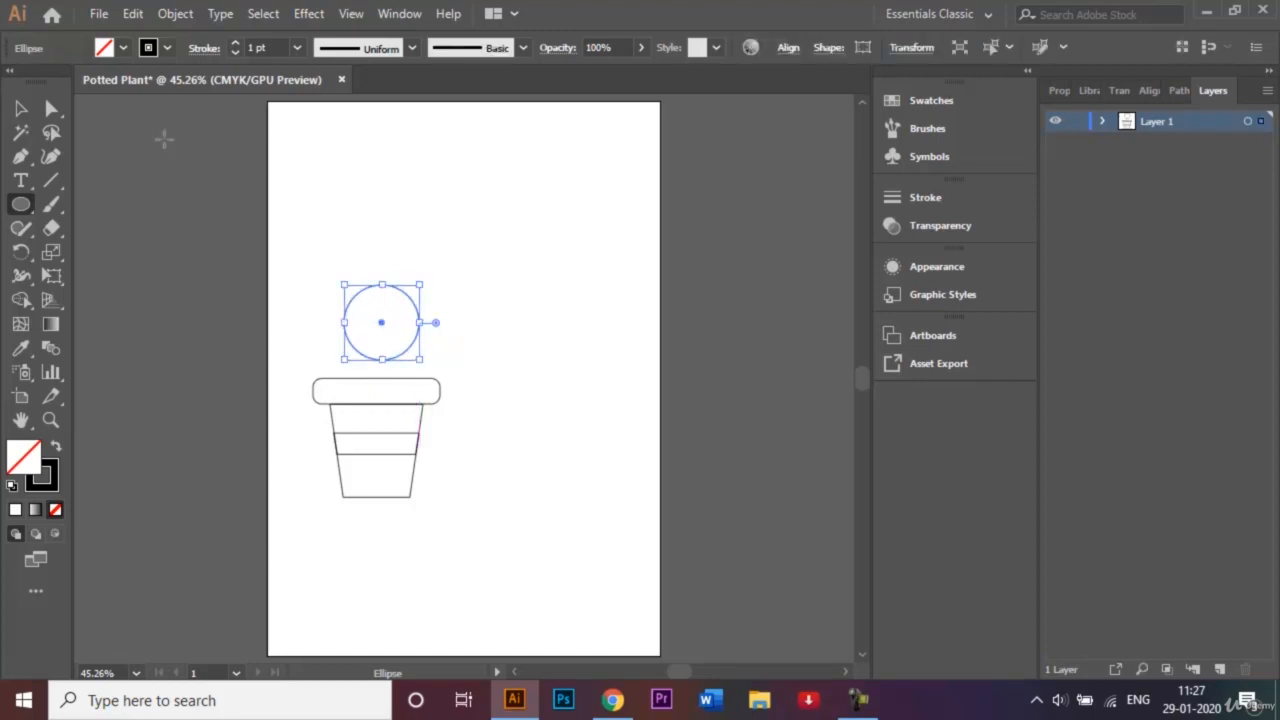
# Duplicate the circle horizontally to the right so the two circles overlap in a narrow leaf shape, and deselect
pyautogui.click(21, 110)
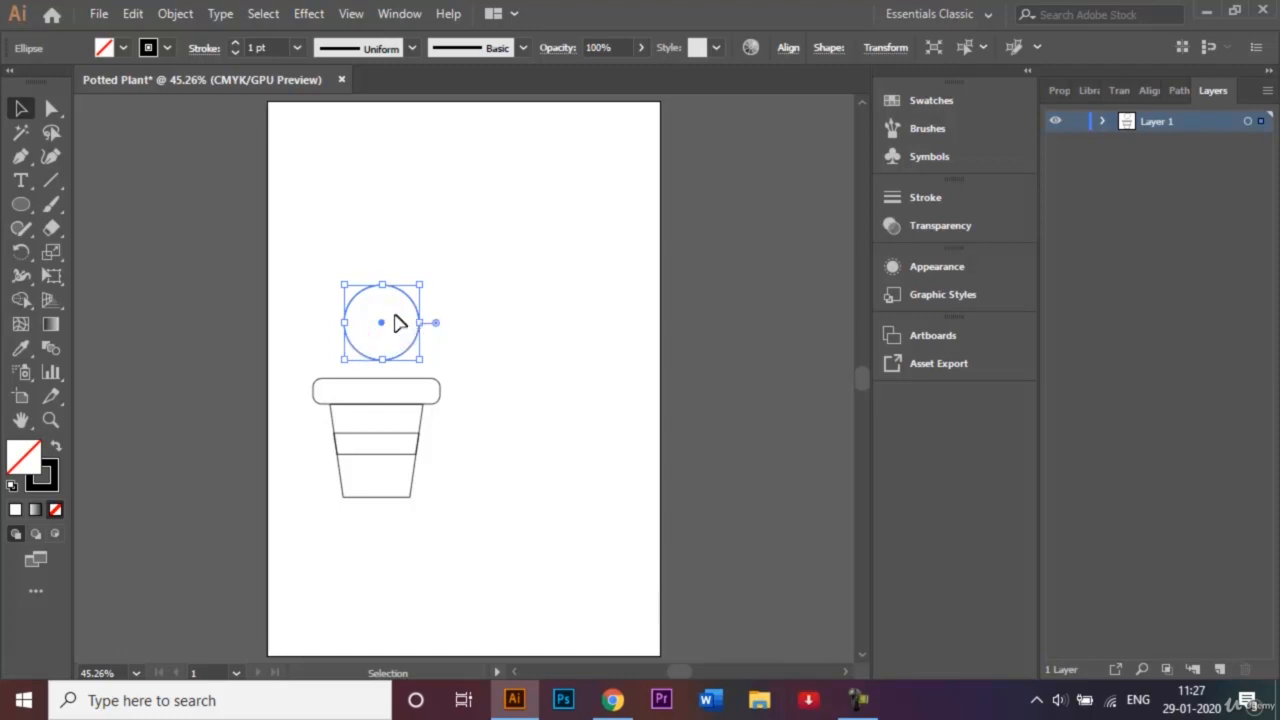
pyautogui.moveTo(381, 321); pyautogui.dragTo(426, 322)
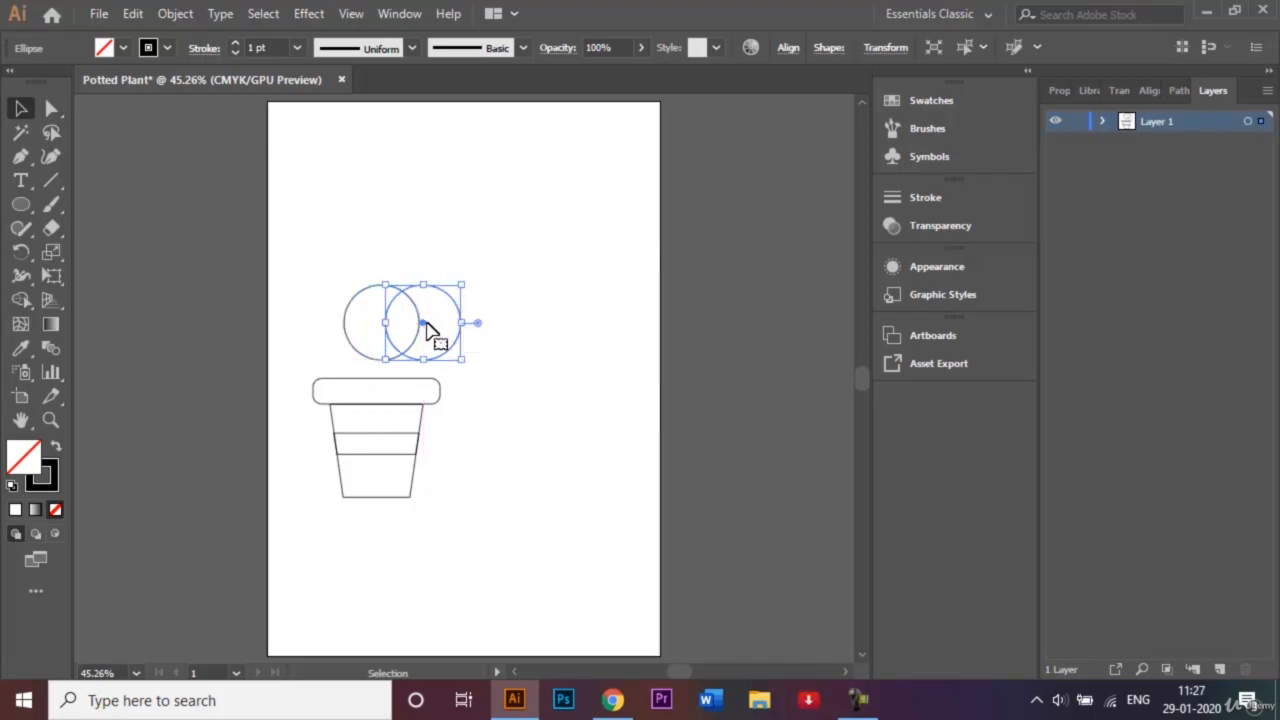
pyautogui.click(505, 322)
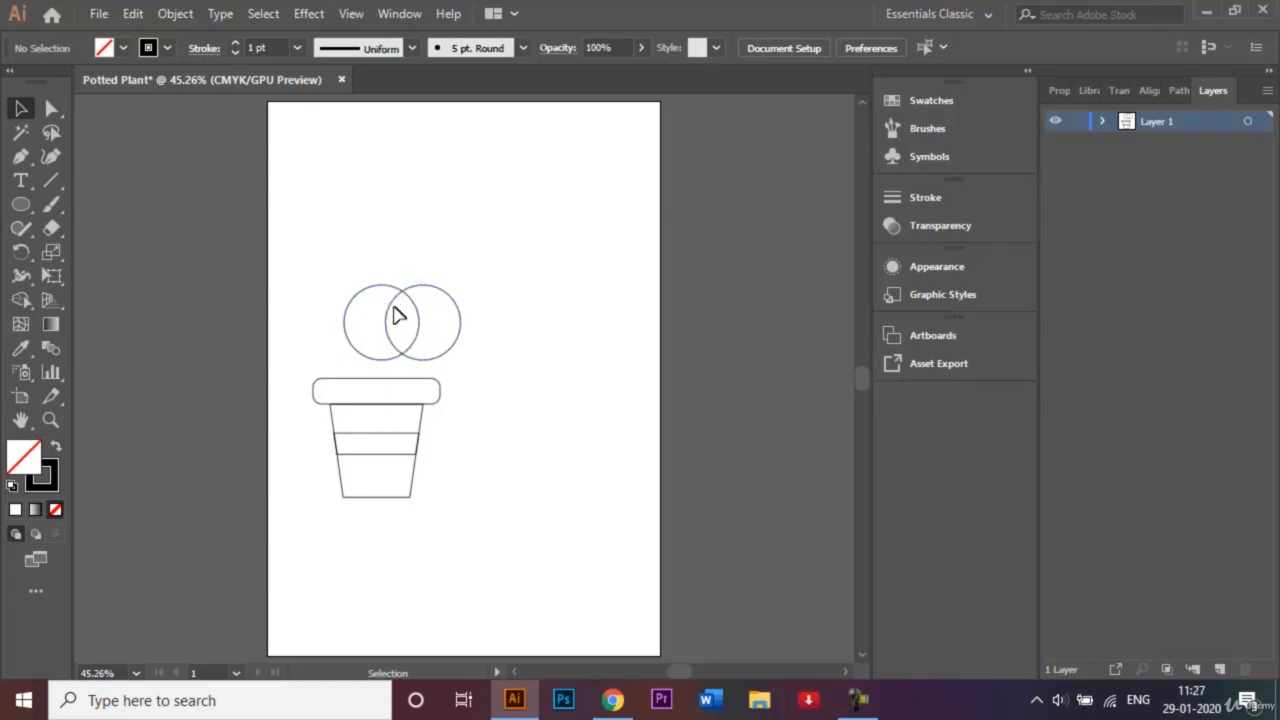
# Remove the outer parts of both circles with the Shape Builder, keeping only their leaf-shaped overlap, and deselect it
pyautogui.moveTo(316, 265); pyautogui.dragTo(500, 370)
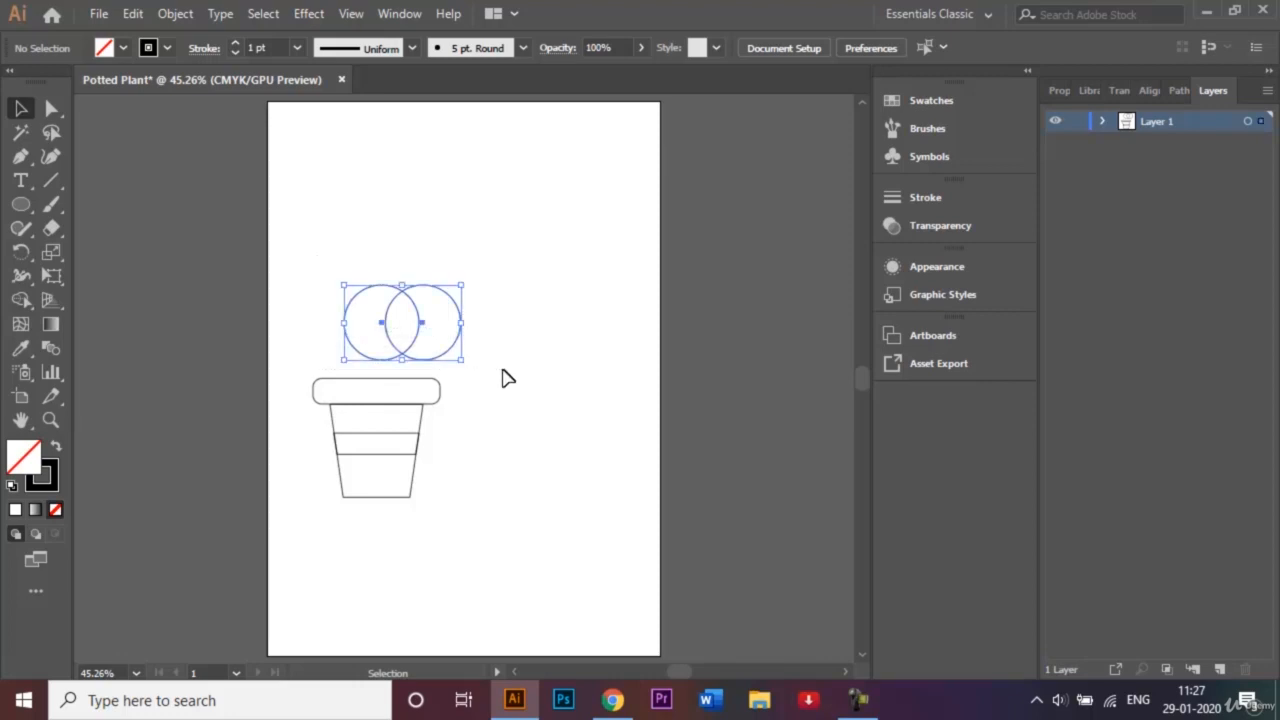
pyautogui.click(21, 299)
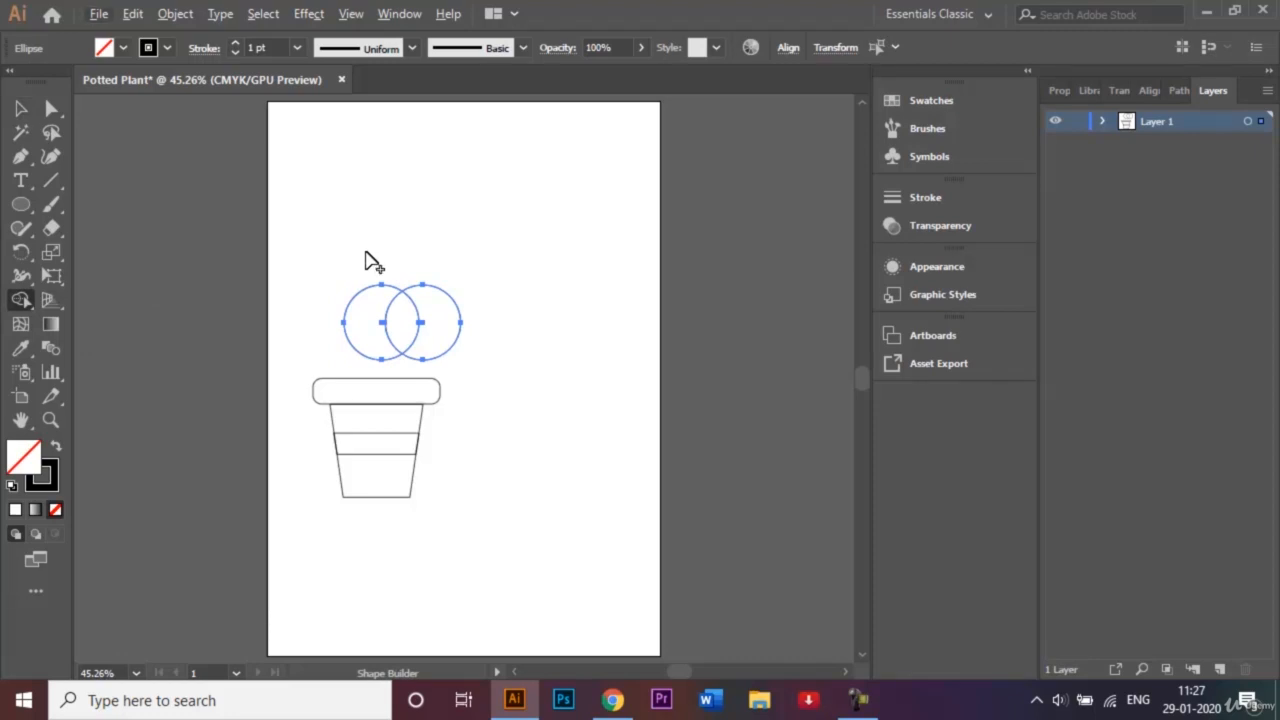
pyautogui.moveTo(366, 260)
pyautogui.mouseDown()
pyautogui.moveTo(370, 366)
pyautogui.moveTo(445, 330)
pyautogui.moveTo(445, 260)
pyautogui.mouseUp()
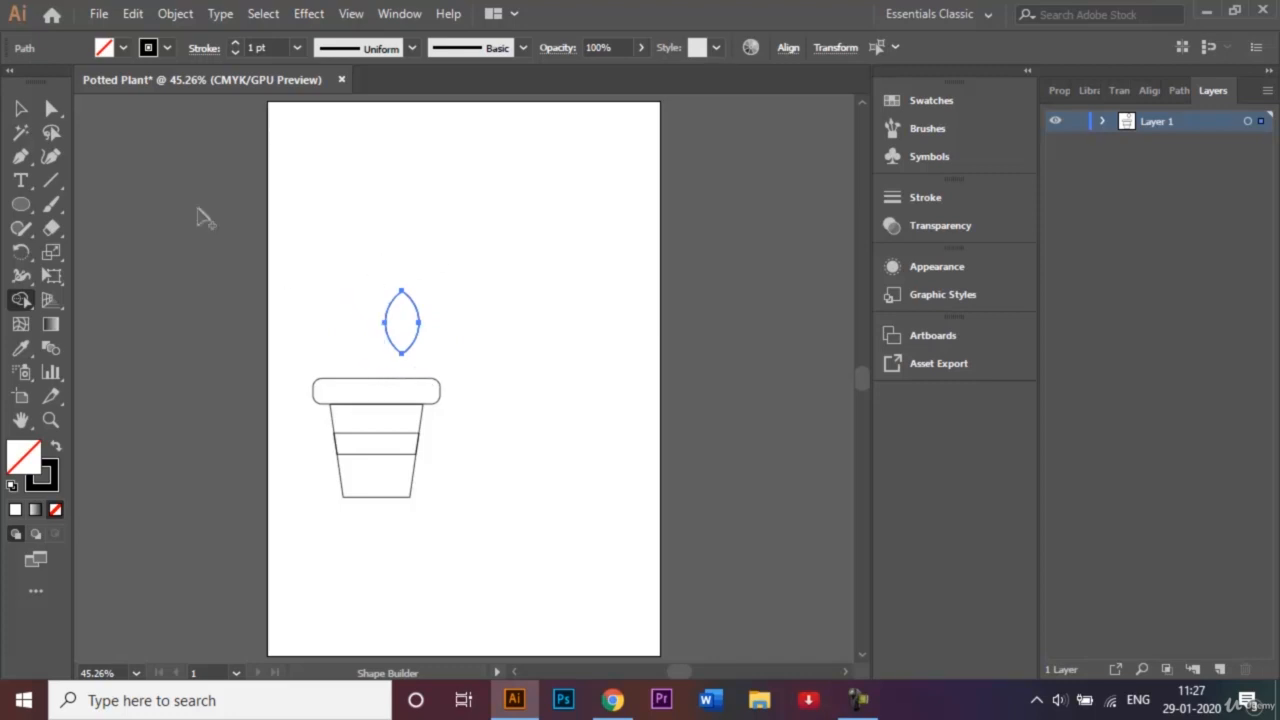
pyautogui.click(24, 109)
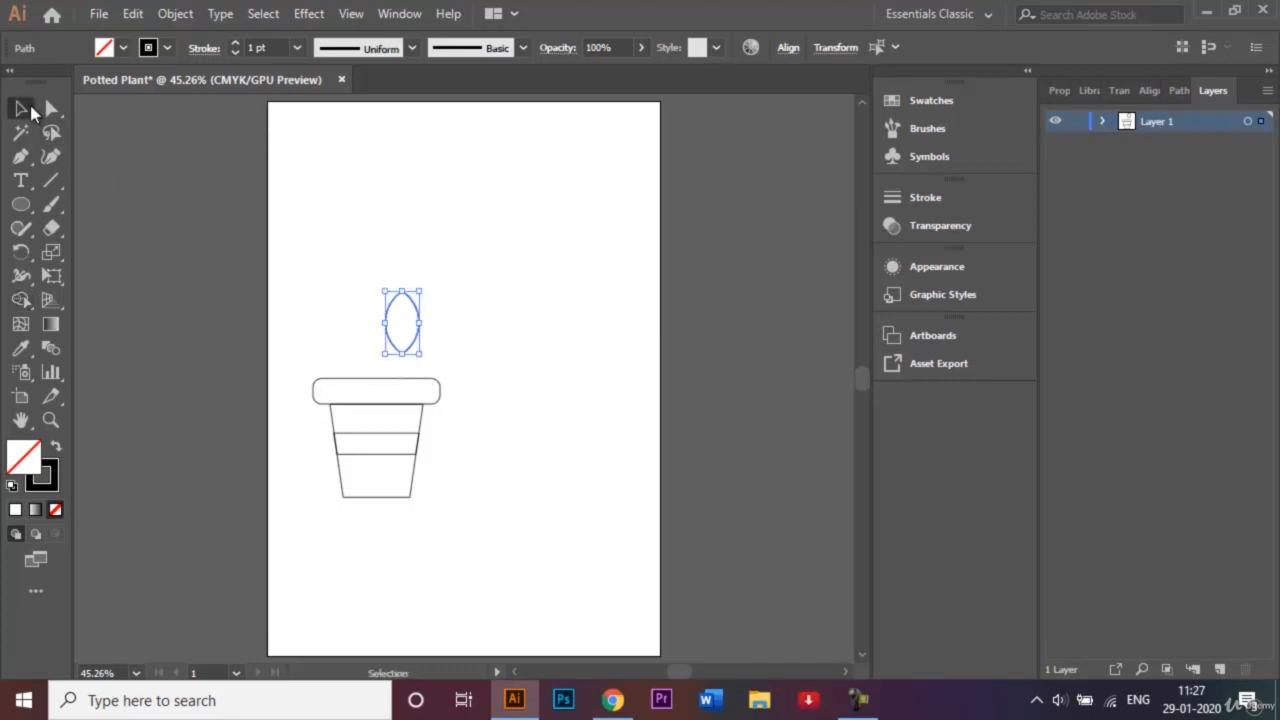
pyautogui.click(387, 218)
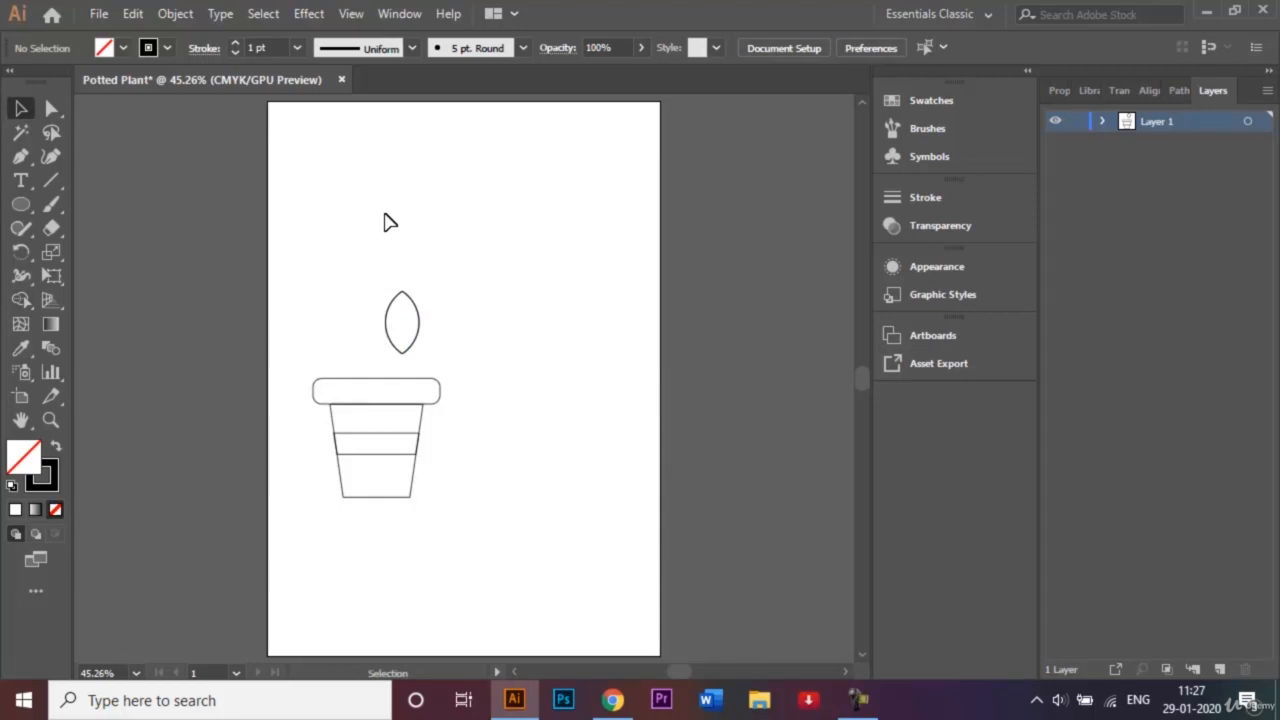
# Move the leaf upright onto the centre of the pot's rim and place a partly overlapping copy to its left at the same height
pyautogui.hotkey('ctrl', '+')
pyautogui.hotkey('ctrl', '+')
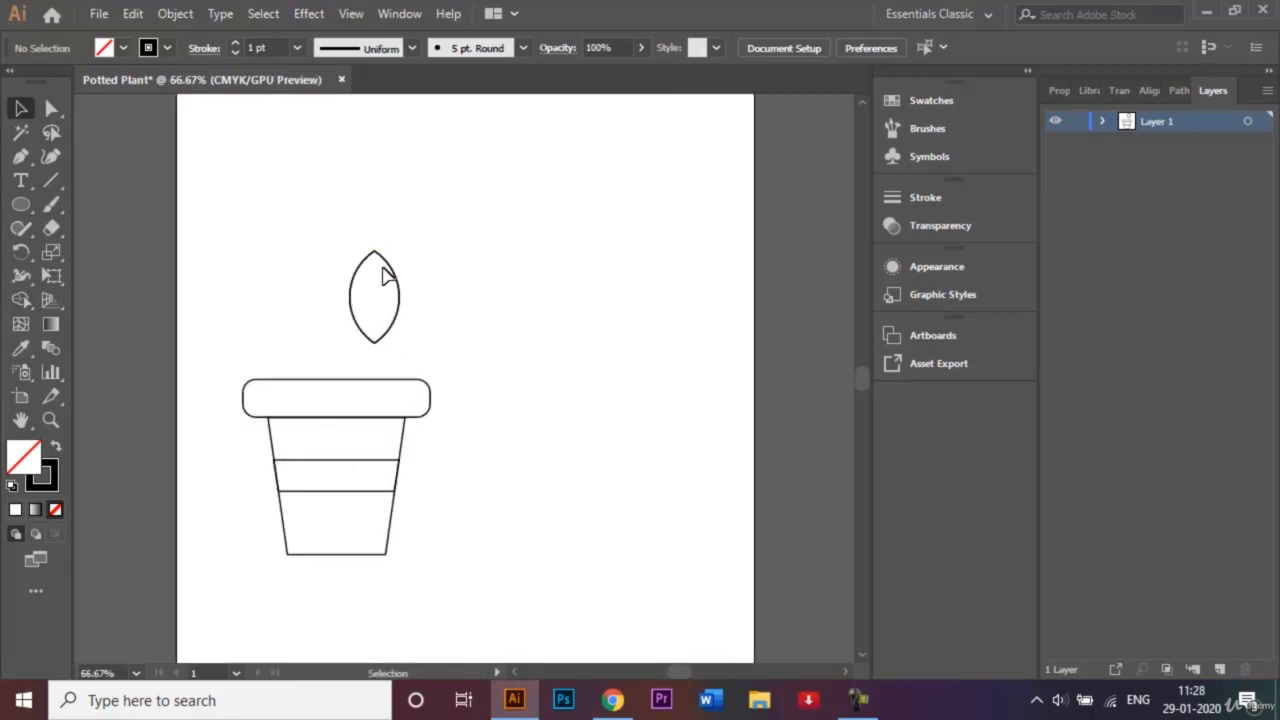
pyautogui.click(395, 272)
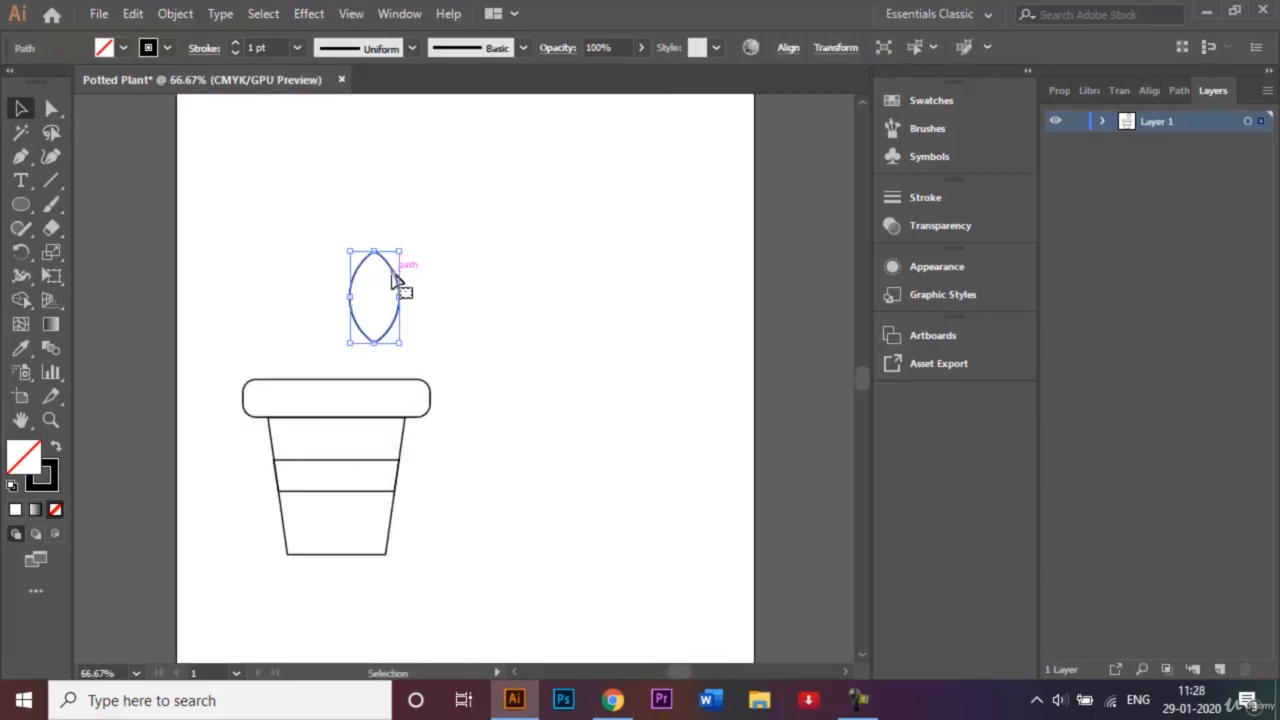
pyautogui.moveTo(394, 280); pyautogui.dragTo(280, 315)
pyautogui.click(466, 329)
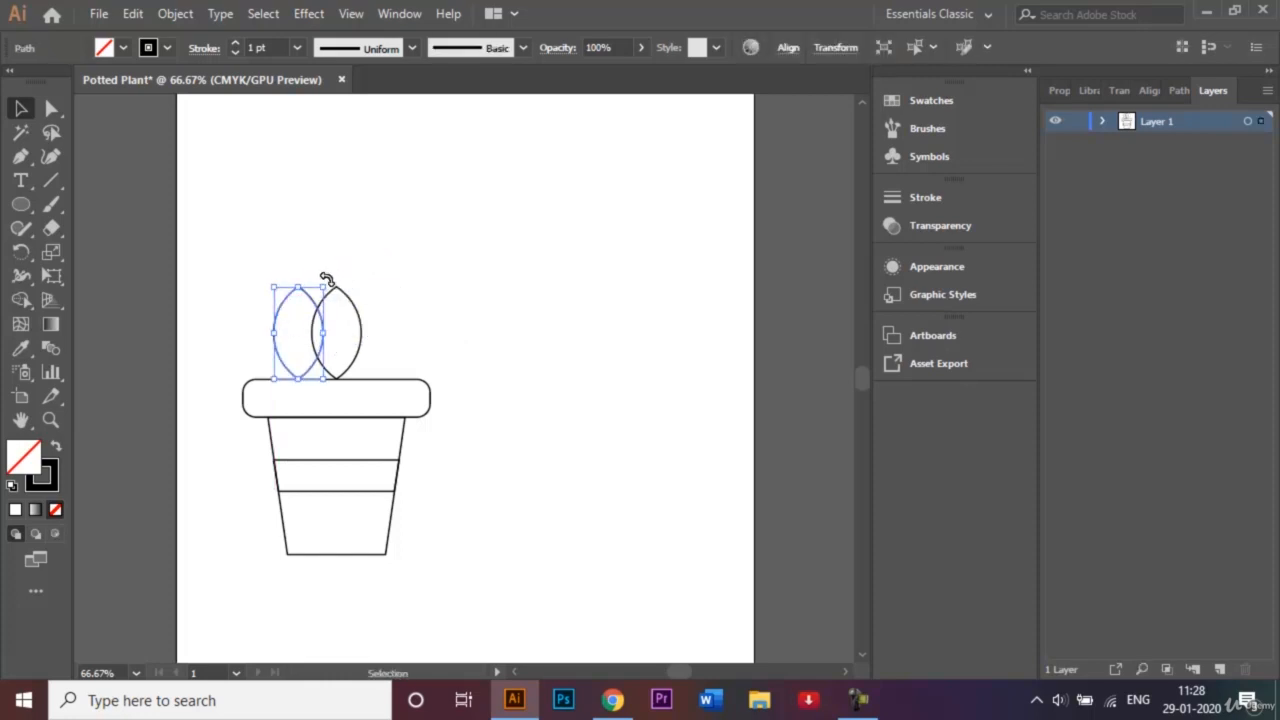
# Tilt the left leaf copy outward to the left and shift its base down and right towards the centre leaf's base
pyautogui.moveTo(326, 278); pyautogui.dragTo(292, 283)
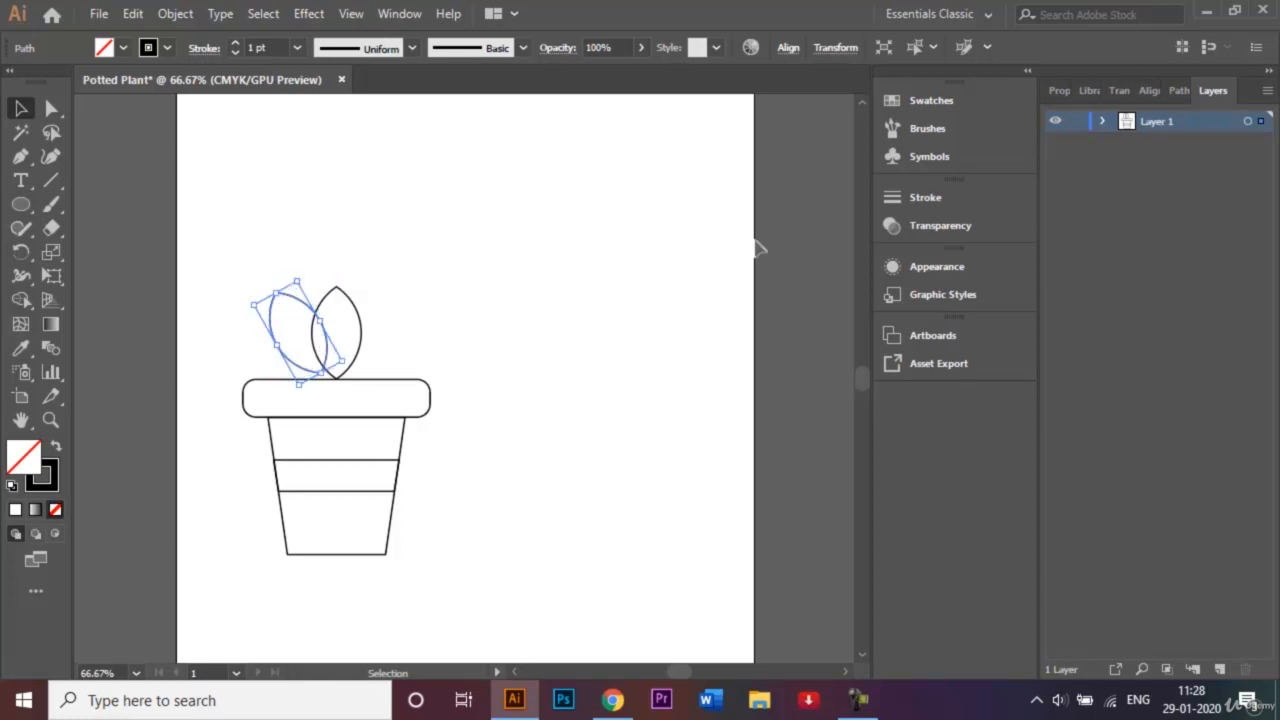
pyautogui.press('Down')
pyautogui.press('Down')
pyautogui.press('Down')
pyautogui.press('Down')
pyautogui.press('Down')
pyautogui.press('Down')
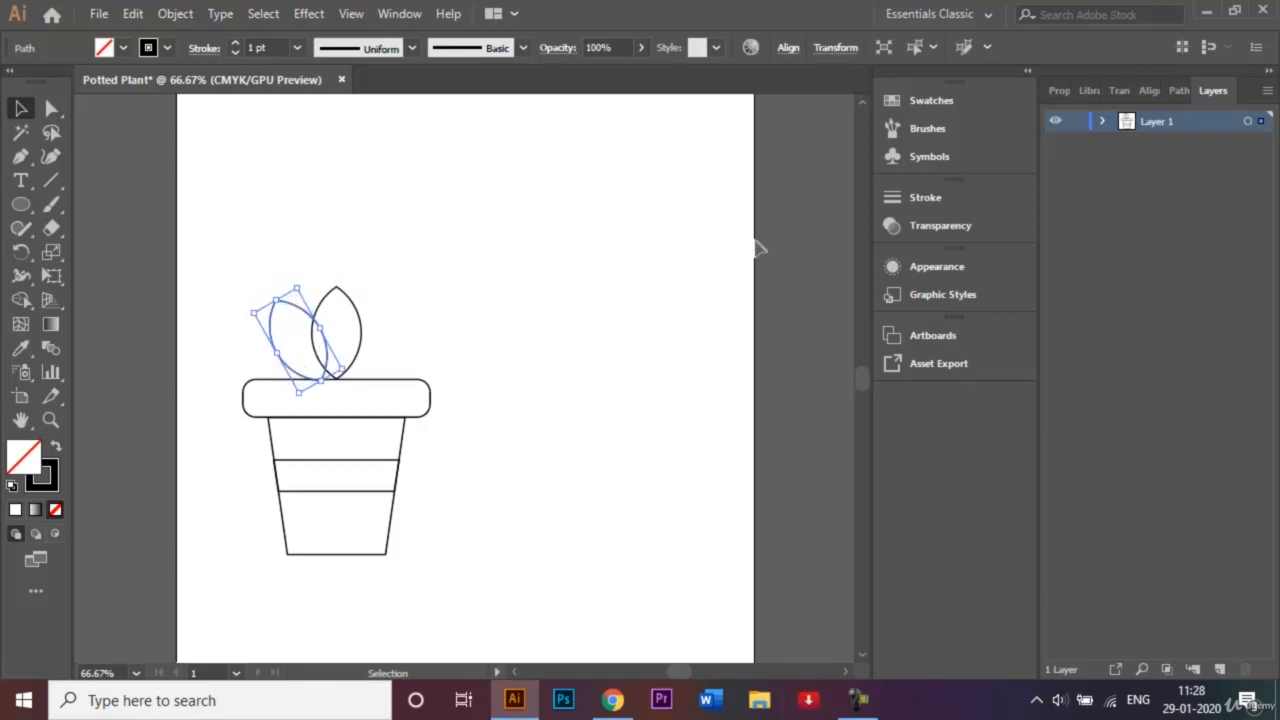
pyautogui.press('Right')
pyautogui.press('Right')
pyautogui.press('Right')
pyautogui.press('Right')
pyautogui.press('Right')
pyautogui.press('Right')
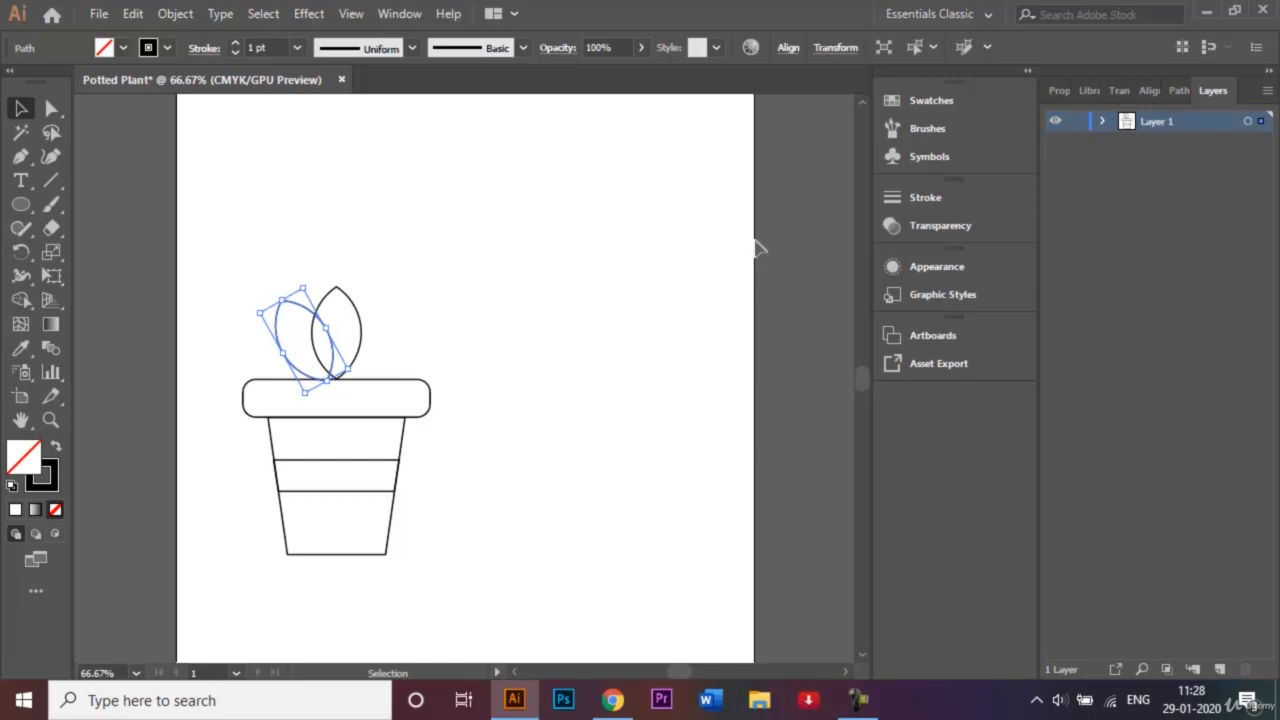
# Tilt the left leaf slightly further outward, align its lower tip with the centre leaf's lower tip on the rim, and deselect it
pyautogui.hotkey('ctrl', '+')
pyautogui.hotkey('ctrl', '+')
pyautogui.hotkey('ctrl', '+')
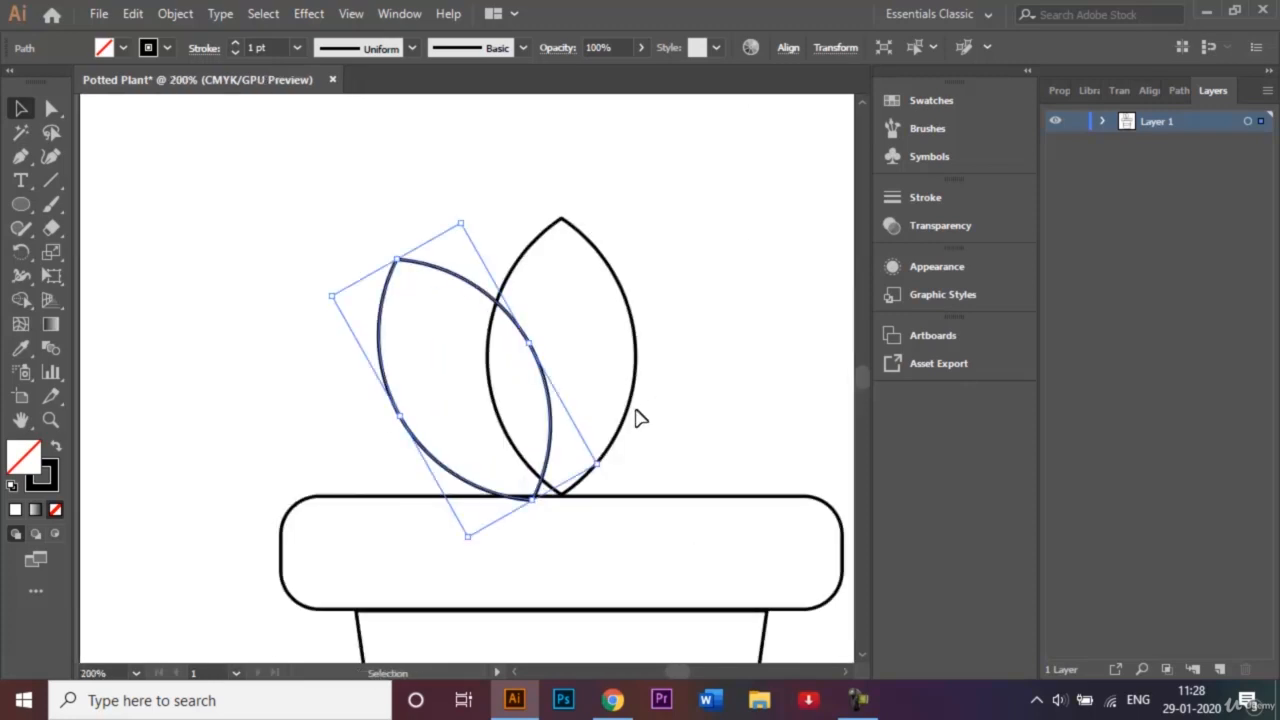
pyautogui.moveTo(463, 215); pyautogui.dragTo(442, 215)
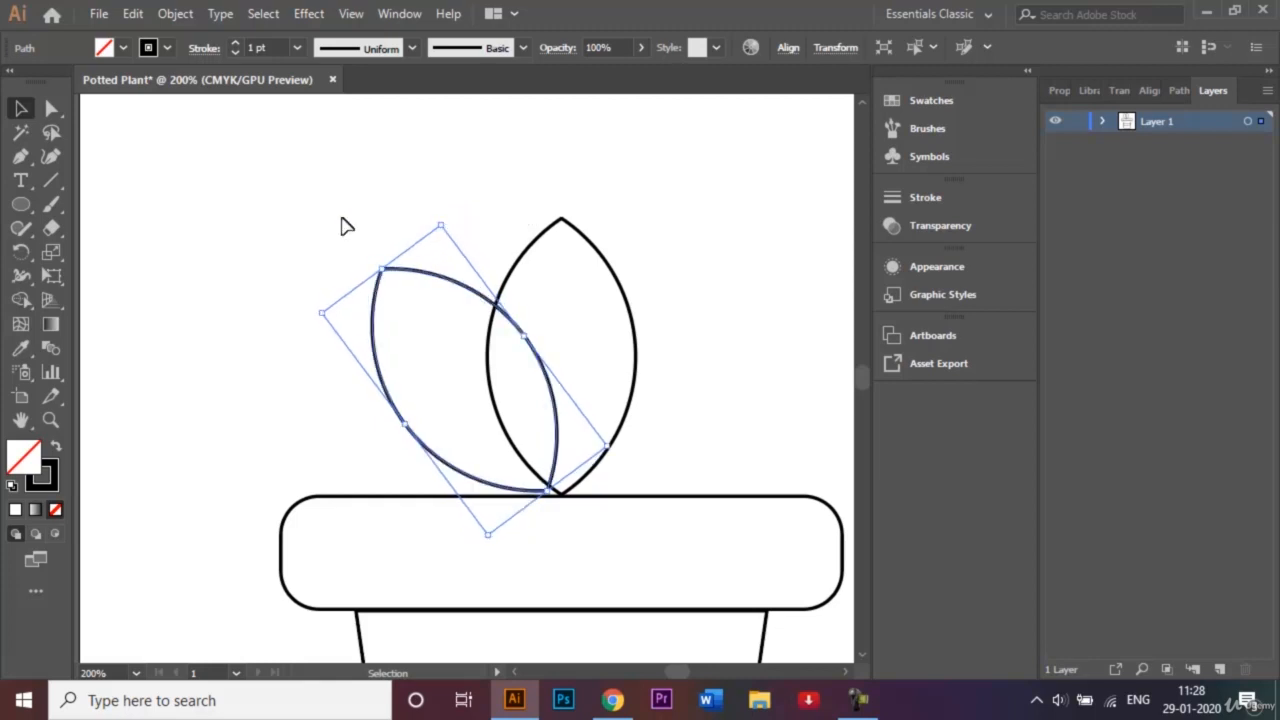
pyautogui.press('Down')
pyautogui.press('Down')
pyautogui.press('Right')
pyautogui.press('Right')
pyautogui.press('Right')
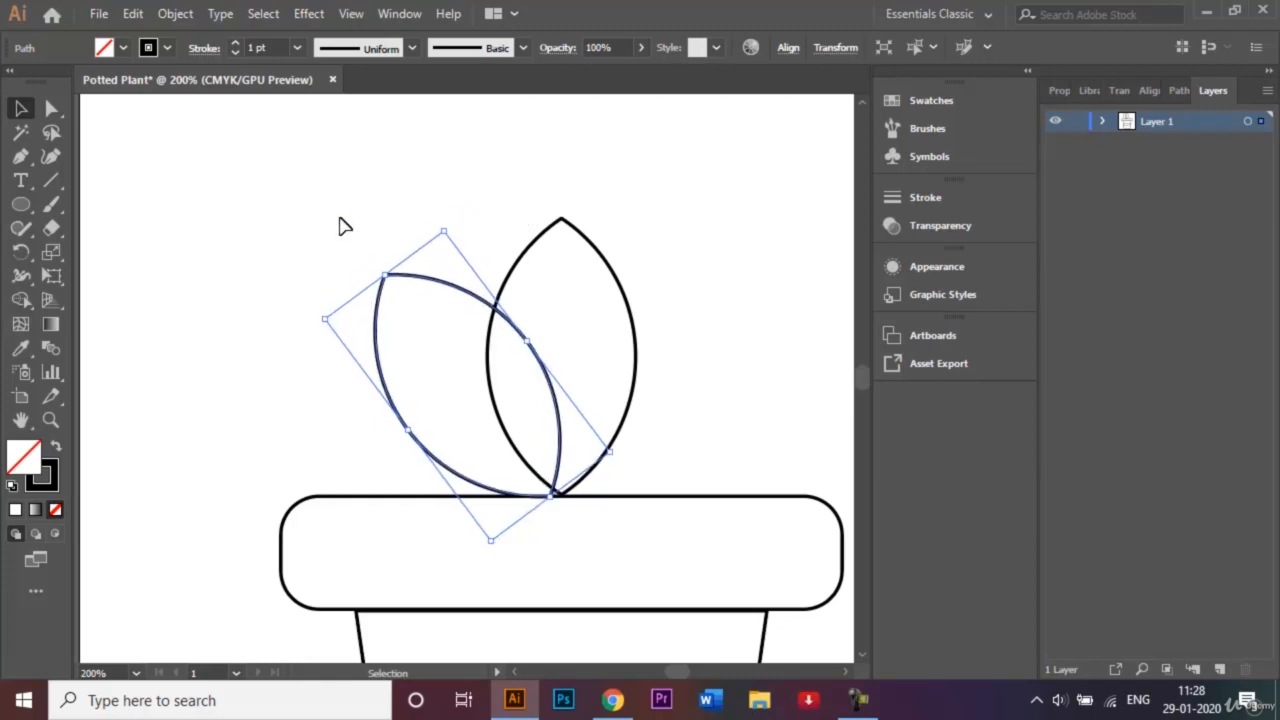
pyautogui.press('Right')
pyautogui.press('Right')
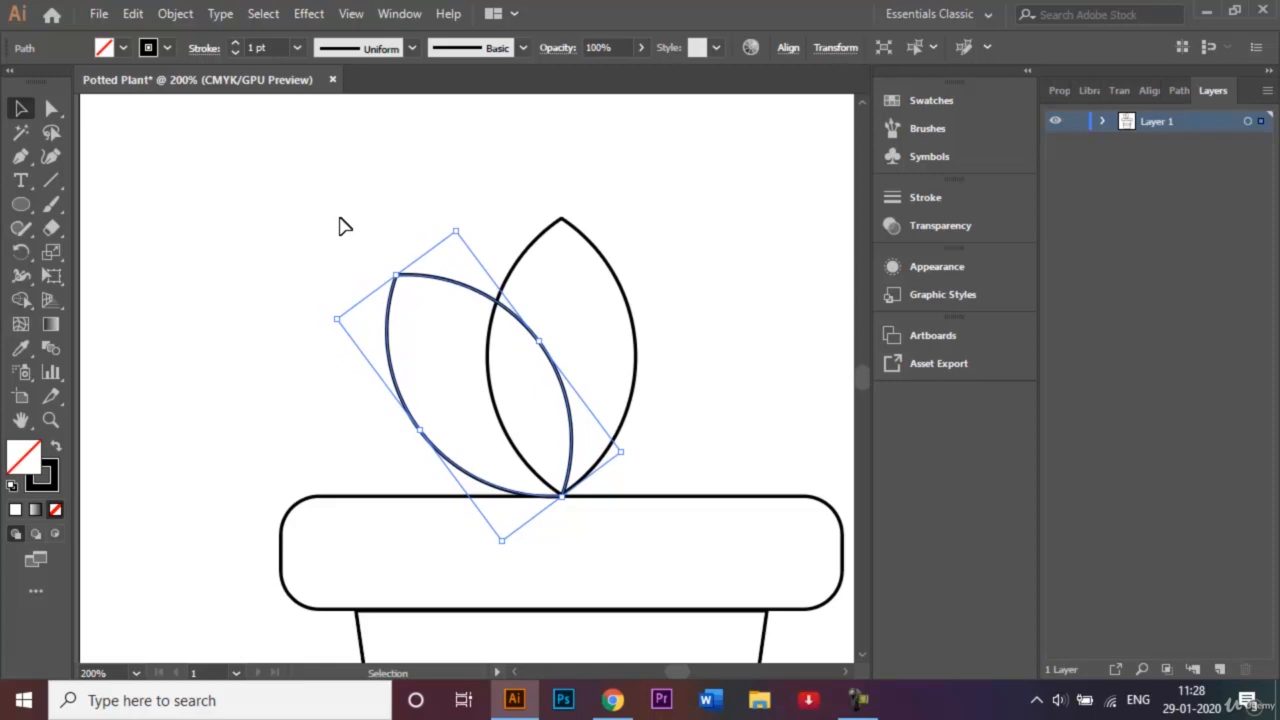
pyautogui.click(605, 213)
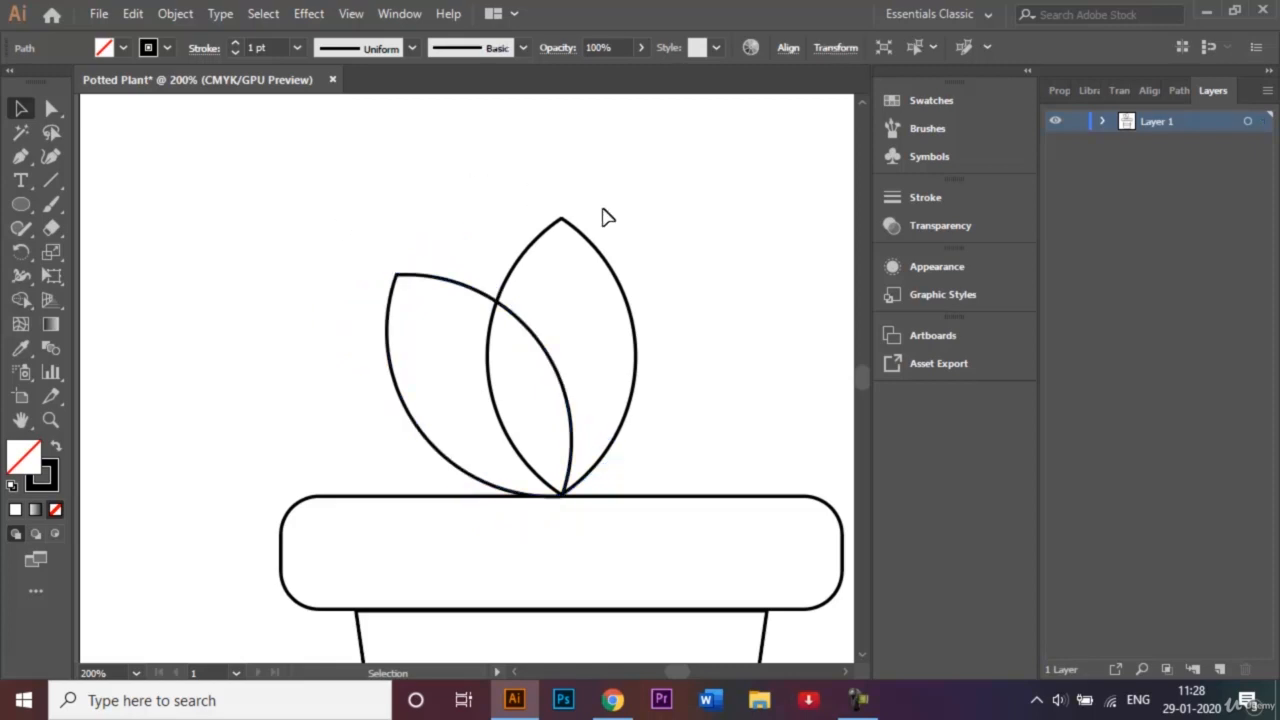
pyautogui.click(447, 285)
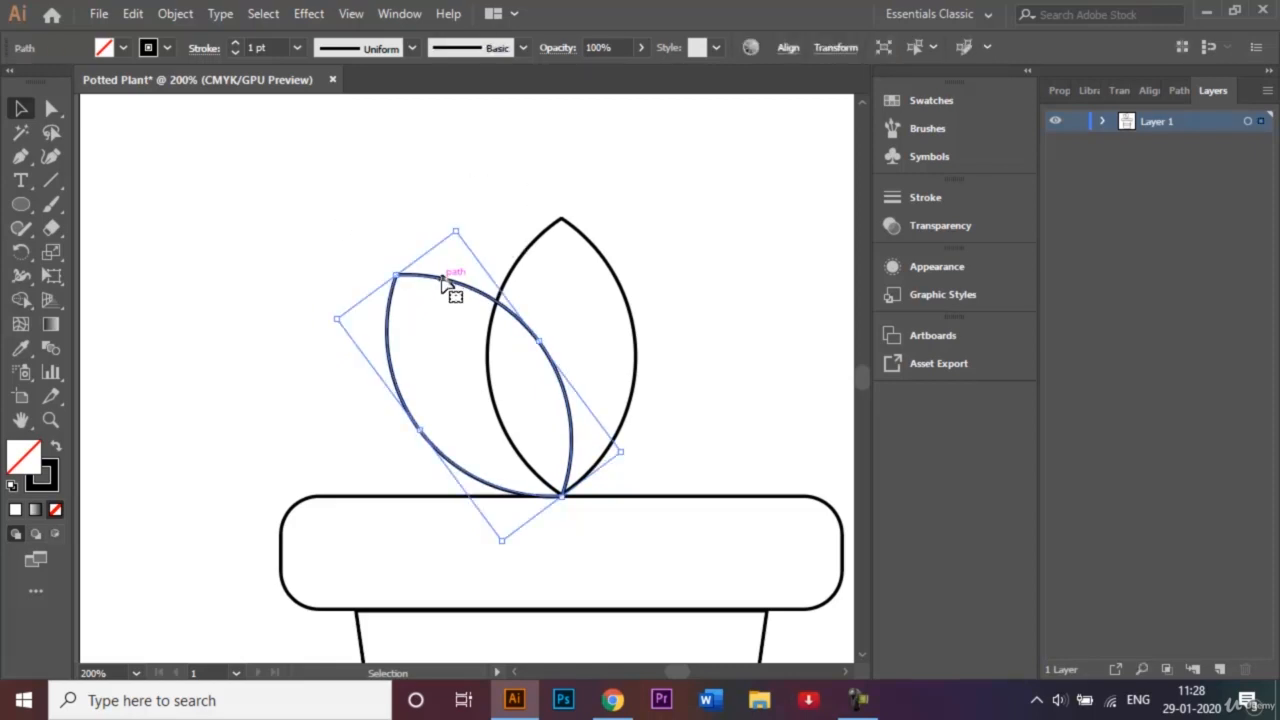
pyautogui.moveTo(446, 282); pyautogui.dragTo(338, 322)
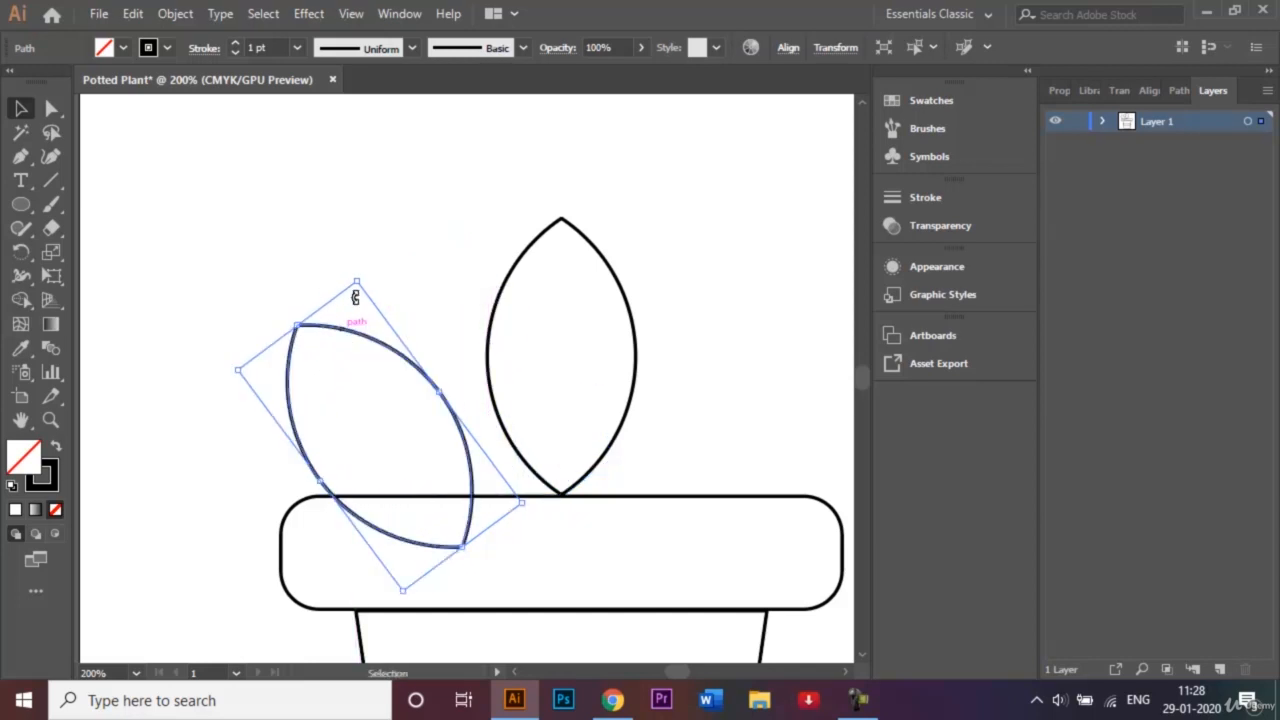
pyautogui.hotkey('ctrl', 'z')
# Duplicate the tilted leaf down to its left and rotate the copy counter-clockwise until it lies nearly horizontal
pyautogui.press('a')
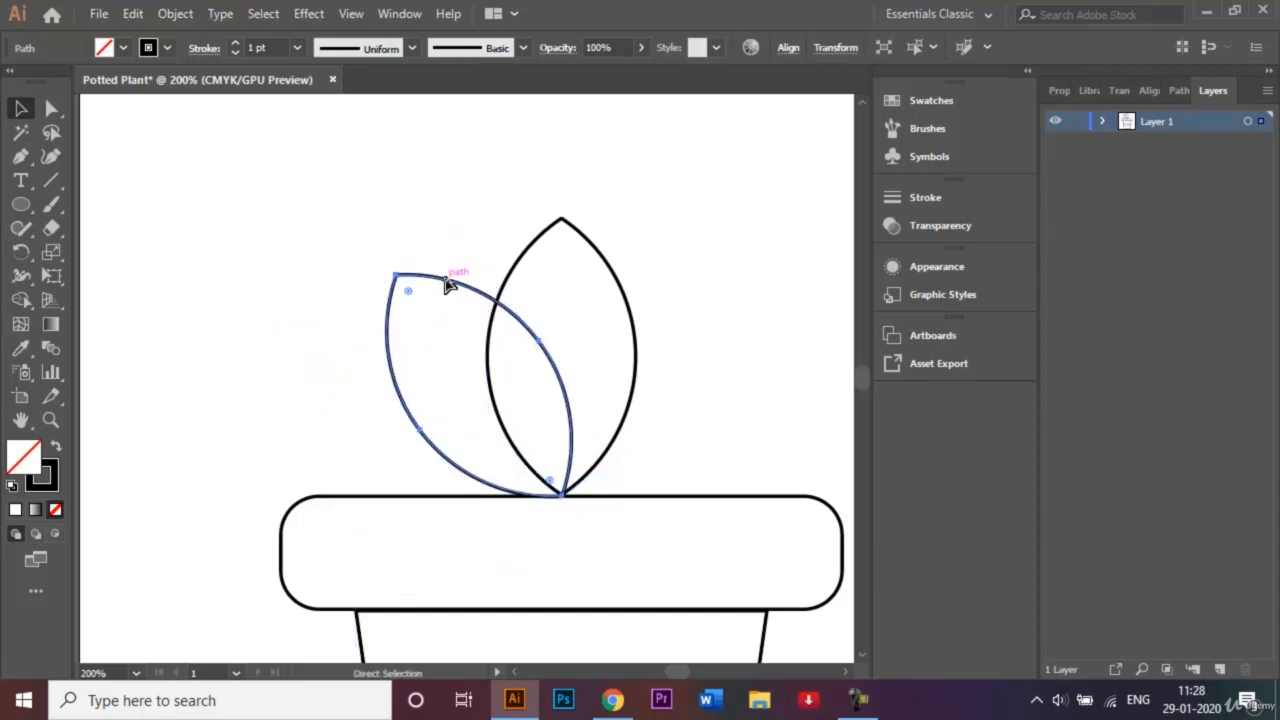
pyautogui.moveTo(454, 292); pyautogui.dragTo(330, 372)
pyautogui.press('v')
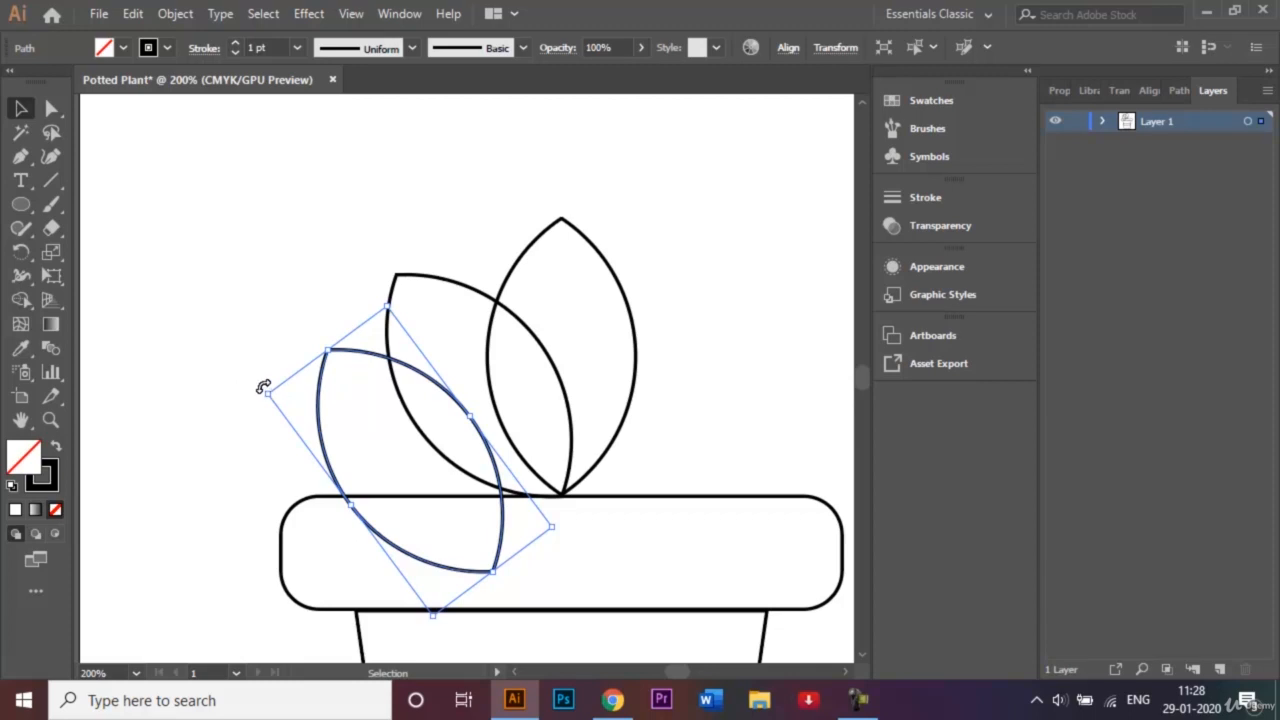
pyautogui.moveTo(265, 391); pyautogui.dragTo(268, 493)
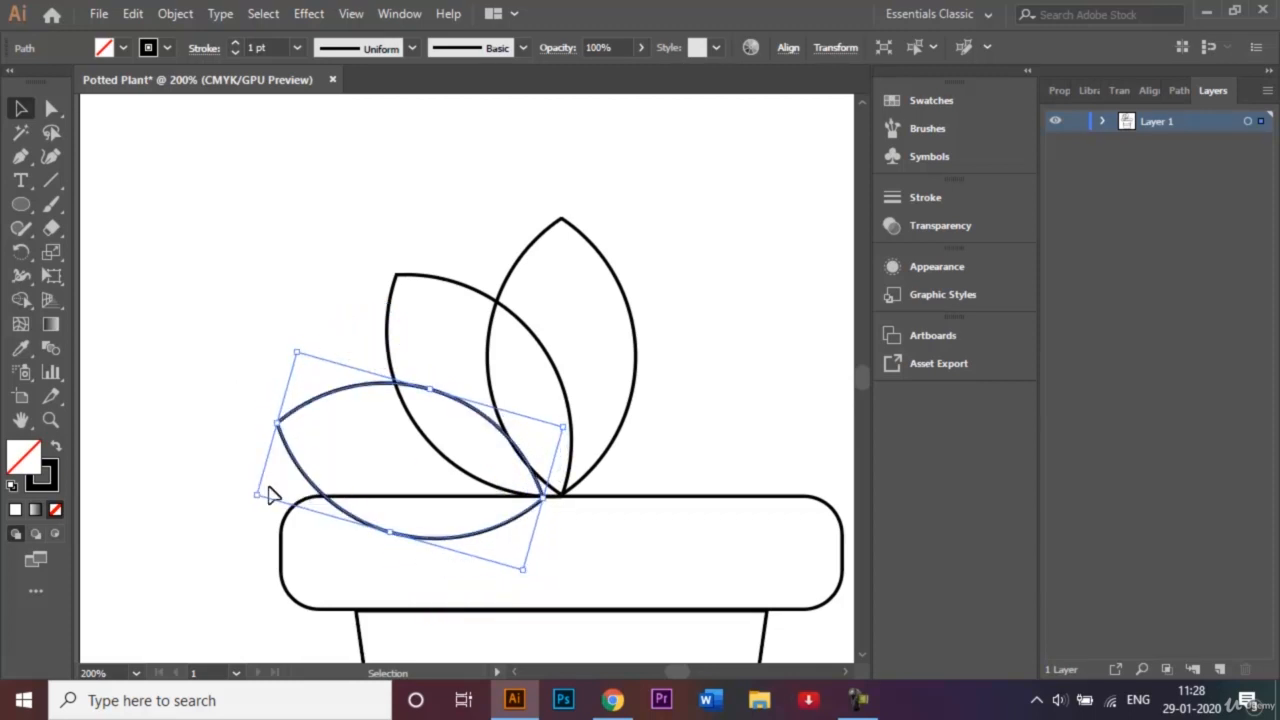
# Shift the nearly horizontal leaf right and slightly up so its inner tip meets the other leaves' shared base point, and deselect it
pyautogui.press('Right')
pyautogui.press('Right')
pyautogui.press('Right')
pyautogui.press('Right')
pyautogui.press('Right')
pyautogui.press('Right')
pyautogui.press('Right')
pyautogui.press('Right')
pyautogui.press('Right')
pyautogui.press('Up')
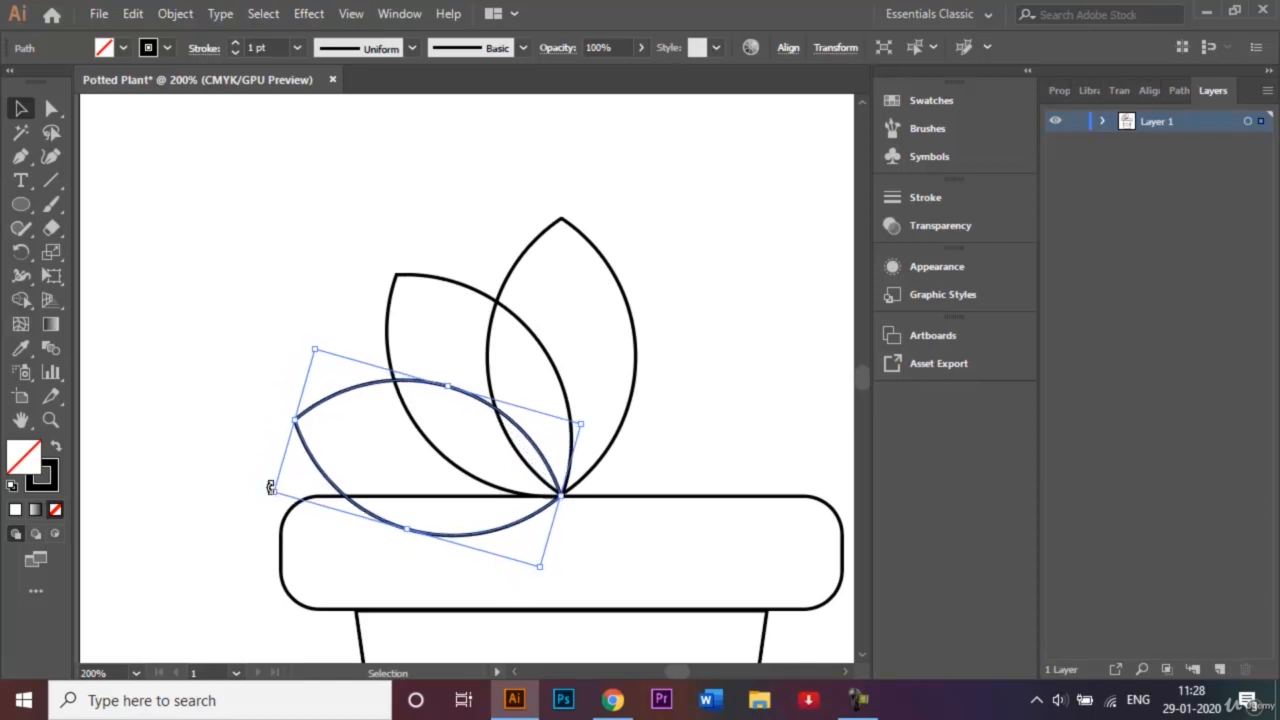
pyautogui.press('Up')
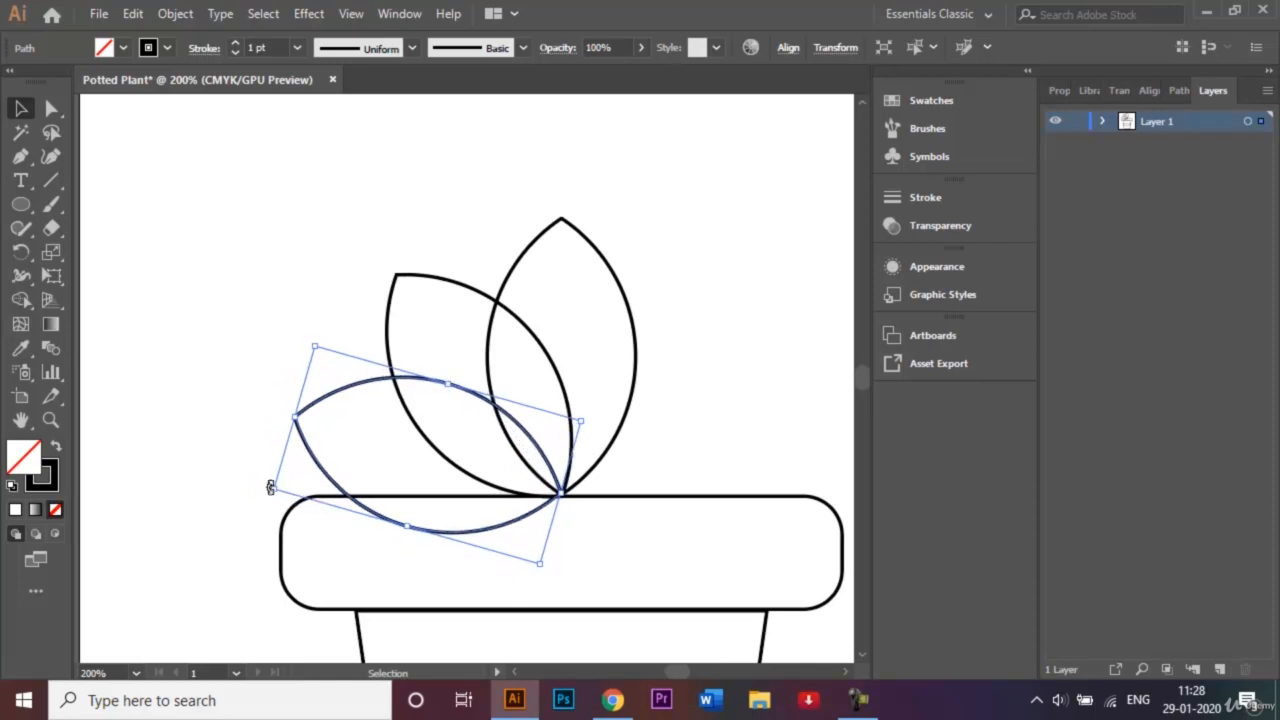
pyautogui.click(713, 287)
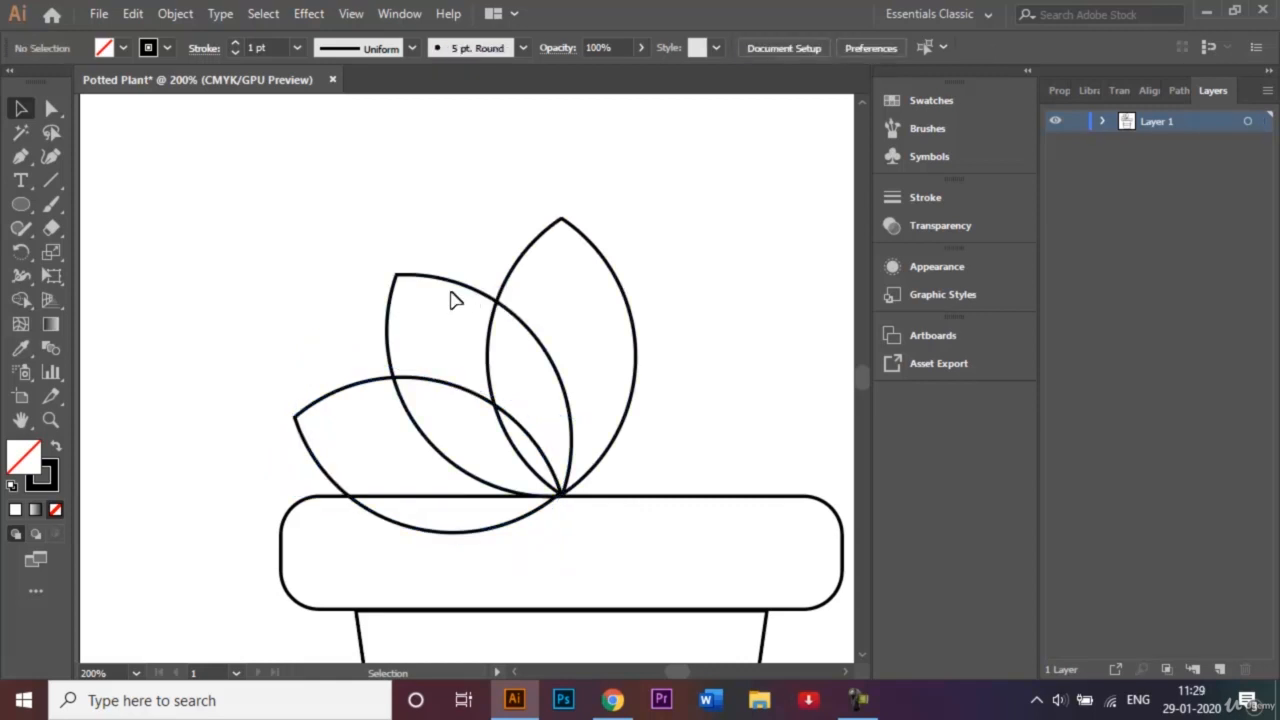
# Duplicate the middle tilted leaf upward and rotate the copy closer to upright, placing it between that leaf and the centre leaf
pyautogui.click(456, 289)
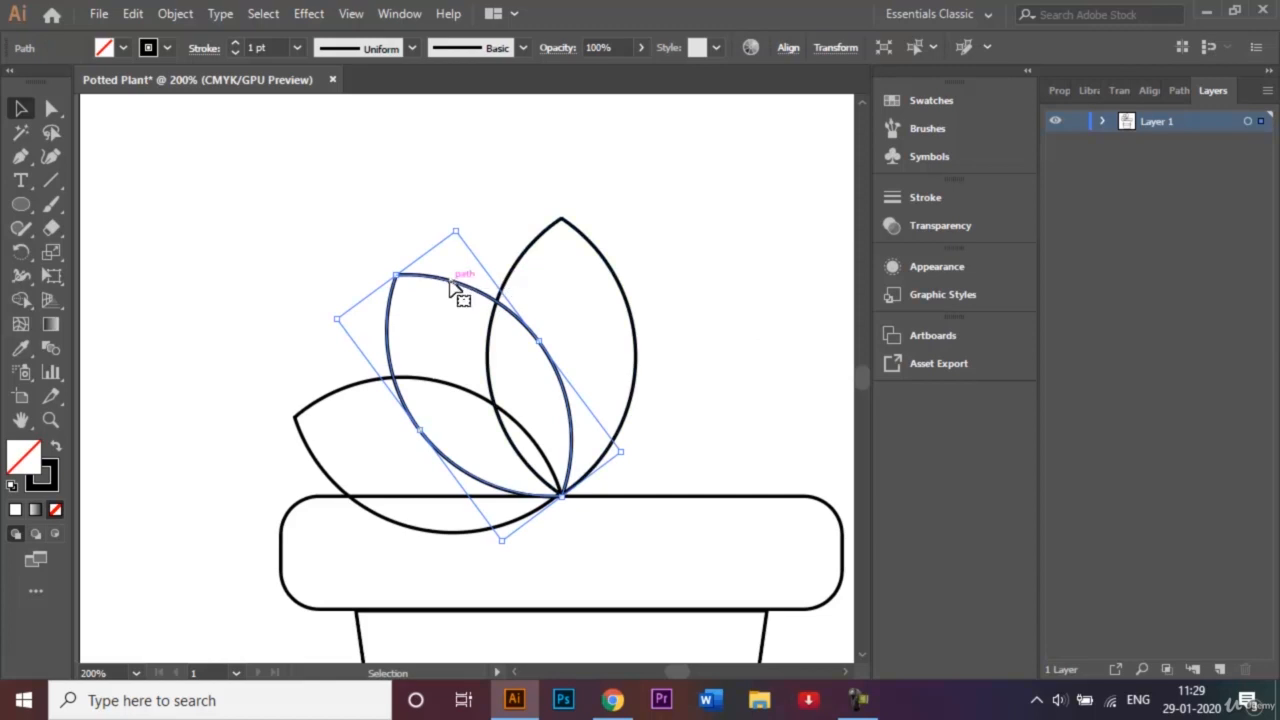
pyautogui.moveTo(452, 287); pyautogui.dragTo(479, 217)
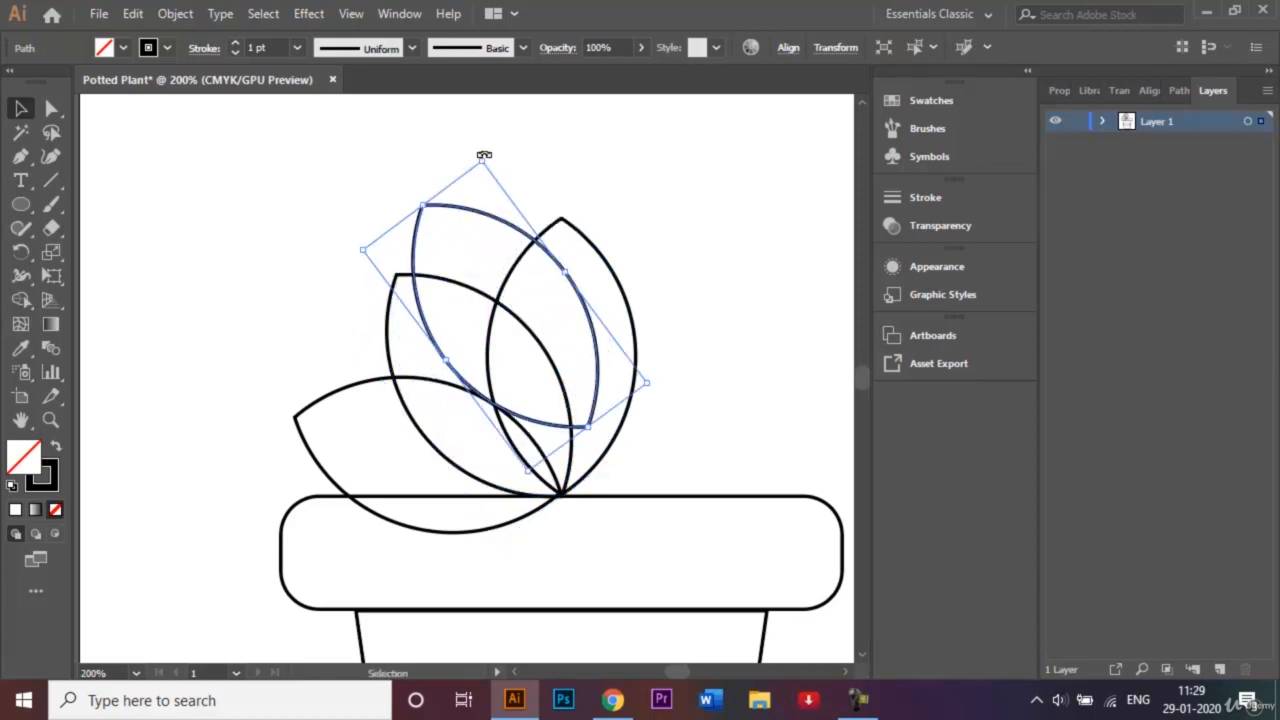
pyautogui.moveTo(483, 151); pyautogui.dragTo(552, 185)
pyautogui.press('Left')
pyautogui.press('Left')
pyautogui.press('Left')
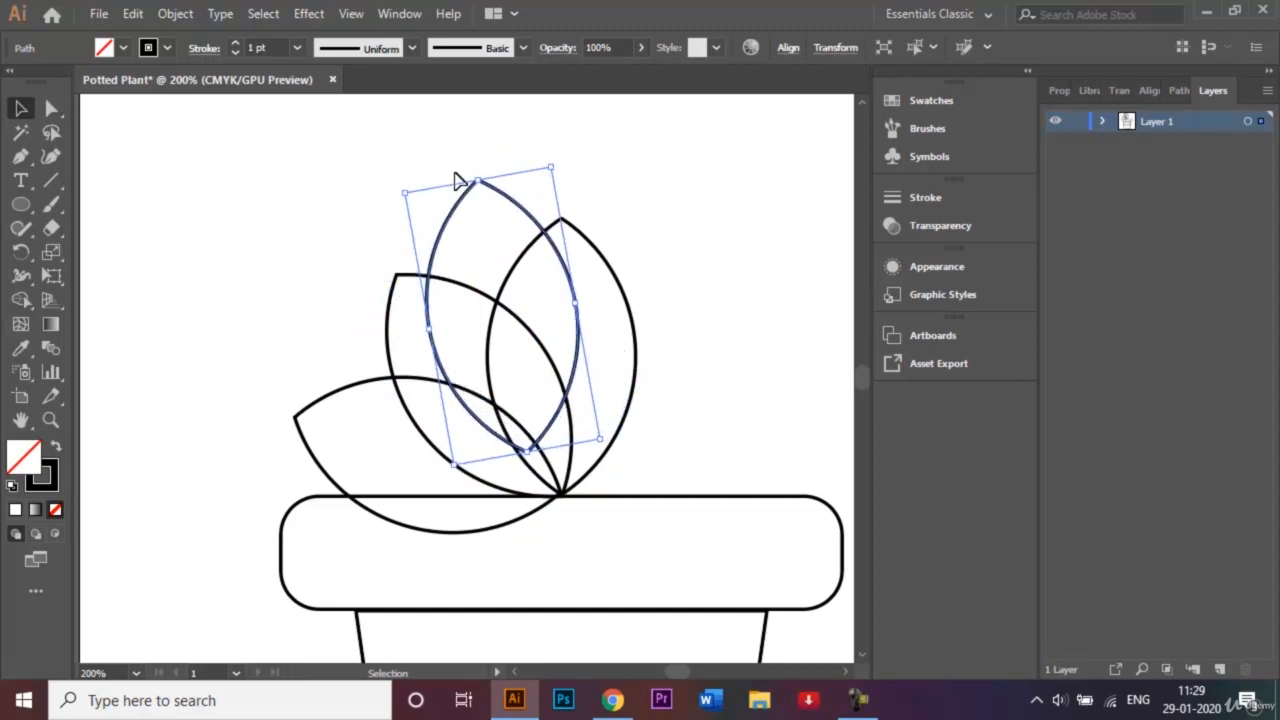
# Lower the near-upright leaf copy until its bottom tip sits just above the rim beside the shared base point, and deselect it
pyautogui.press('Down')
pyautogui.press('Down')
pyautogui.press('Down')
pyautogui.press('Down')
pyautogui.press('Down')
pyautogui.press('Down')
pyautogui.press('Down')
pyautogui.press('Down')
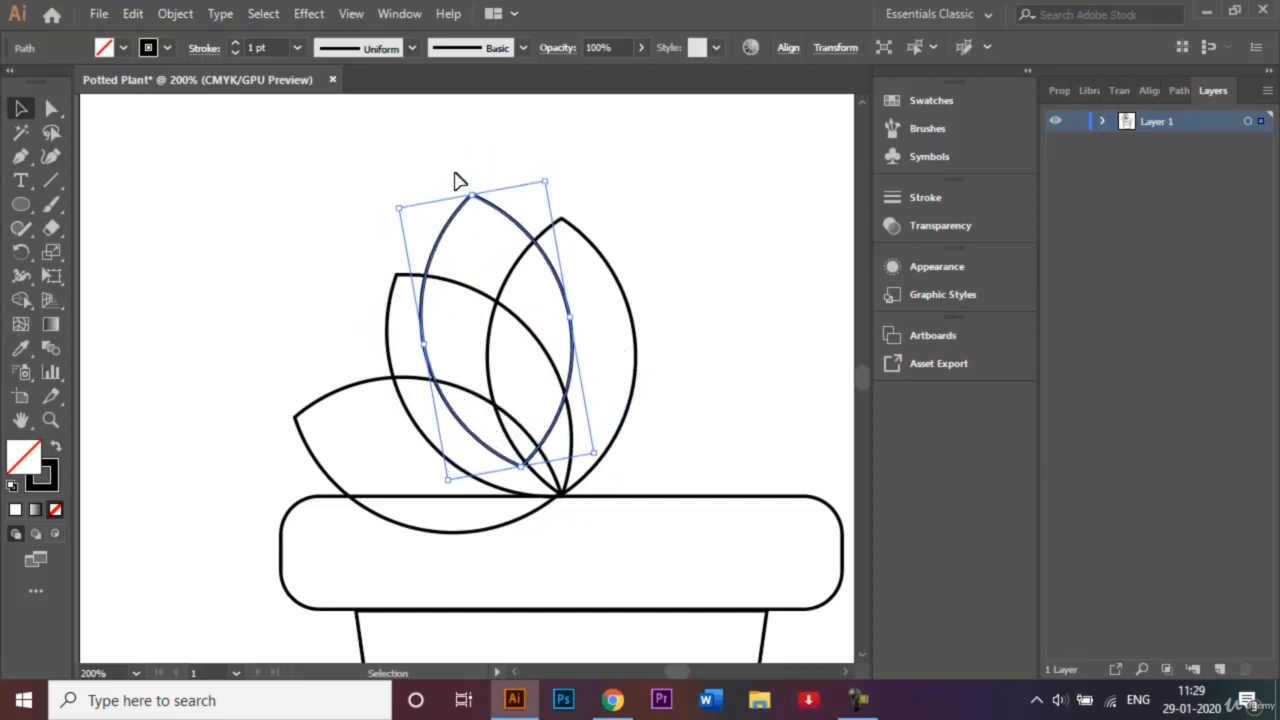
pyautogui.press('Down')
pyautogui.press('Down')
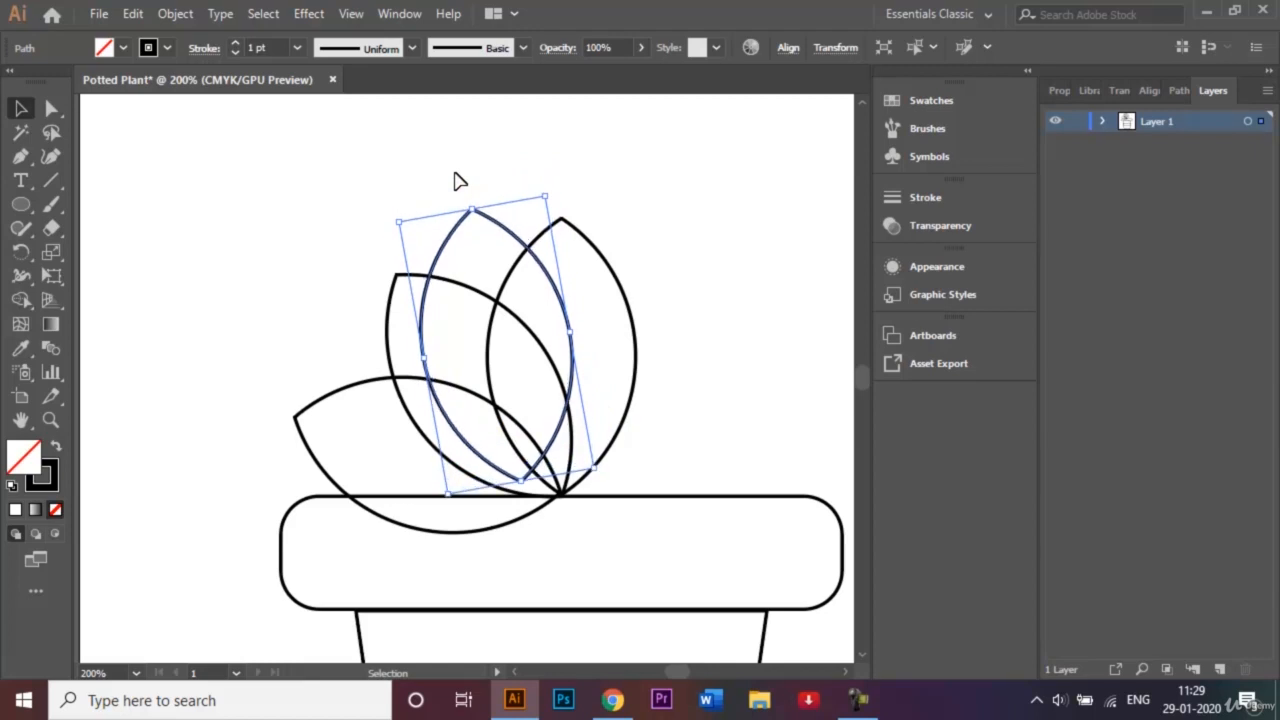
pyautogui.click(530, 170)
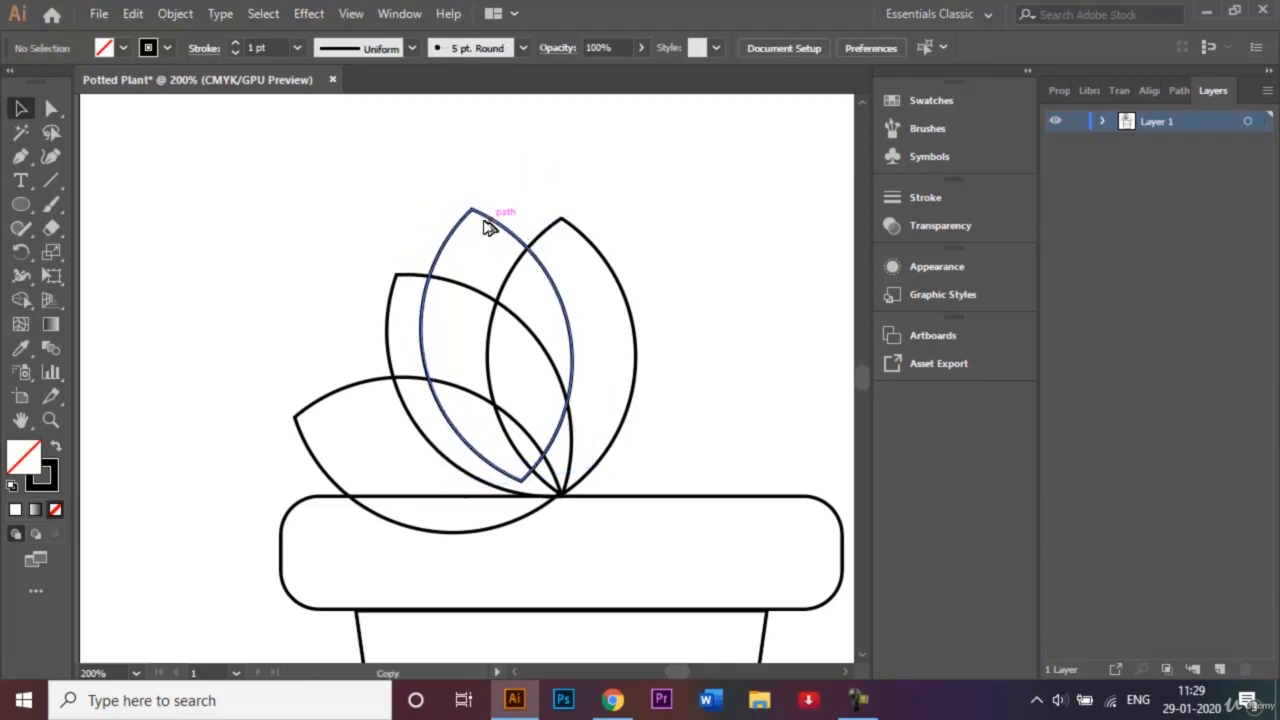
pyautogui.moveTo(487, 227); pyautogui.dragTo(360, 282)
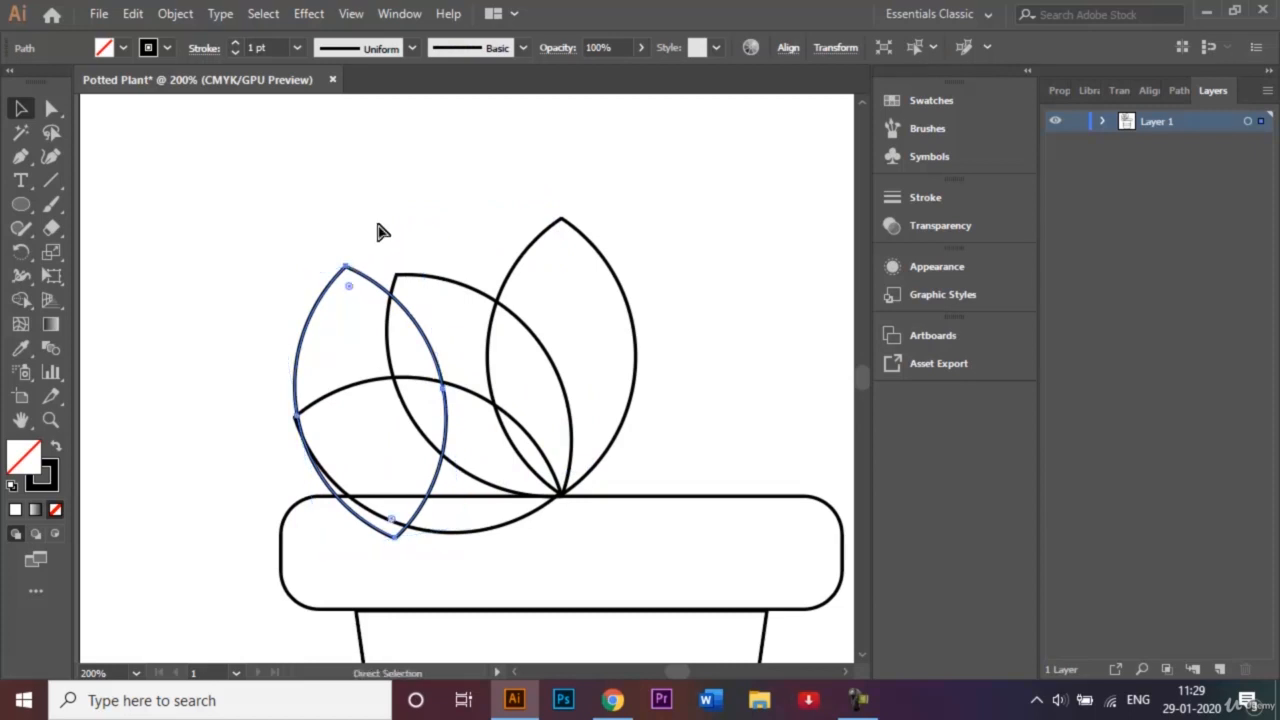
pyautogui.hotkey('ctrl', 'z')
pyautogui.hotkey('ctrl', 'z')
pyautogui.hotkey('ctrl', 'z')
pyautogui.hotkey('ctrl', 'z')
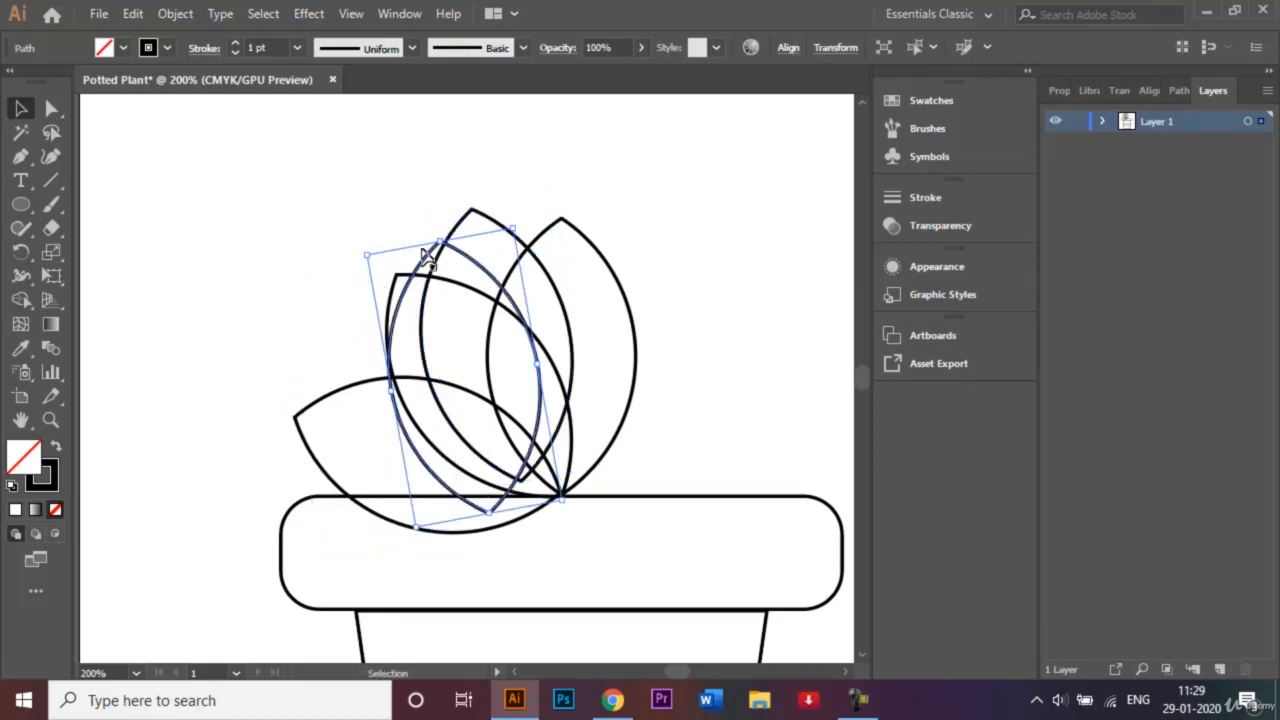
# Place a copy of the near-upright leaf further left, tilt it outward between the two lower left leaves, and shift it right towards the base
pyautogui.moveTo(478, 270); pyautogui.dragTo(392, 305)
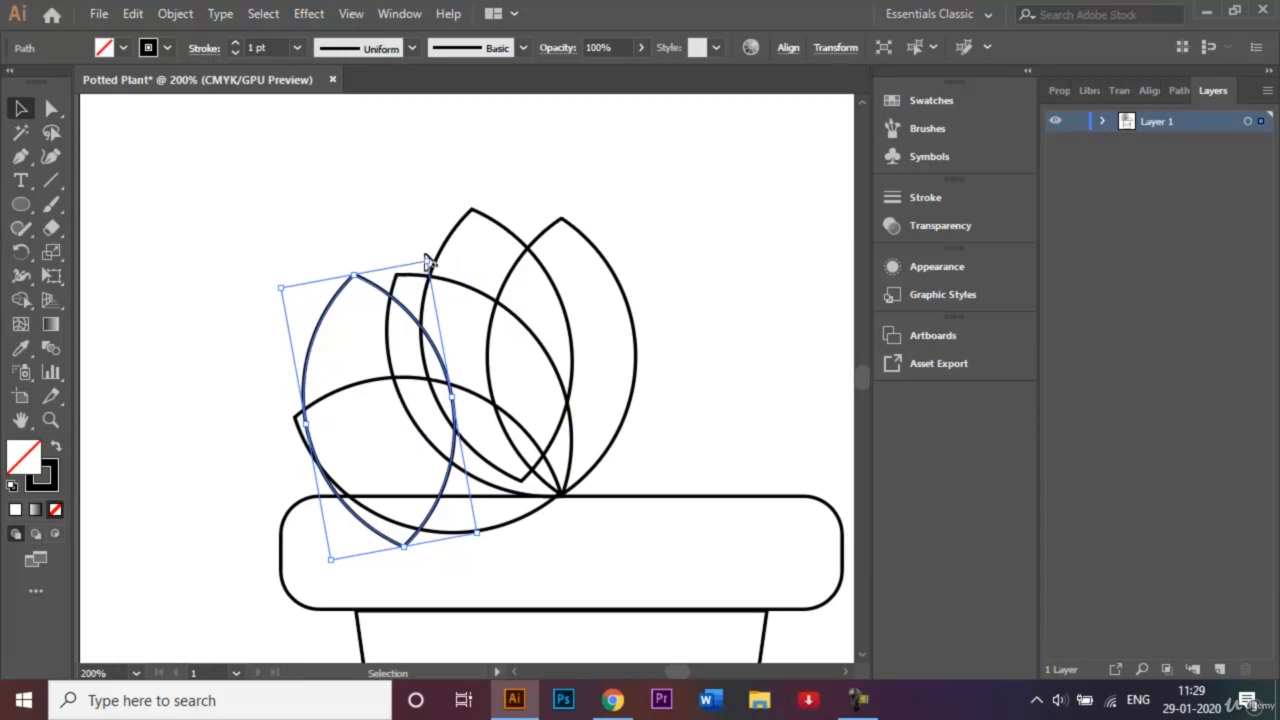
pyautogui.moveTo(422, 257); pyautogui.dragTo(331, 294)
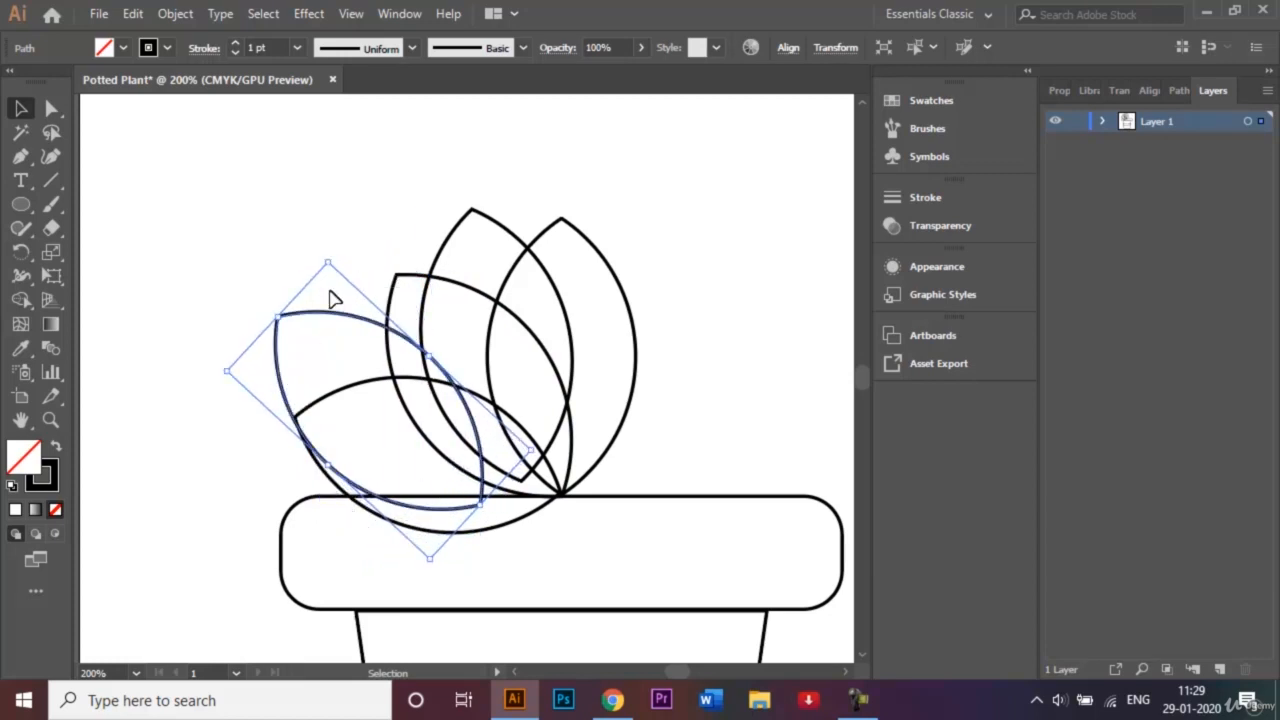
pyautogui.hotkey('shift', 'Right')
pyautogui.hotkey('shift', 'Right')
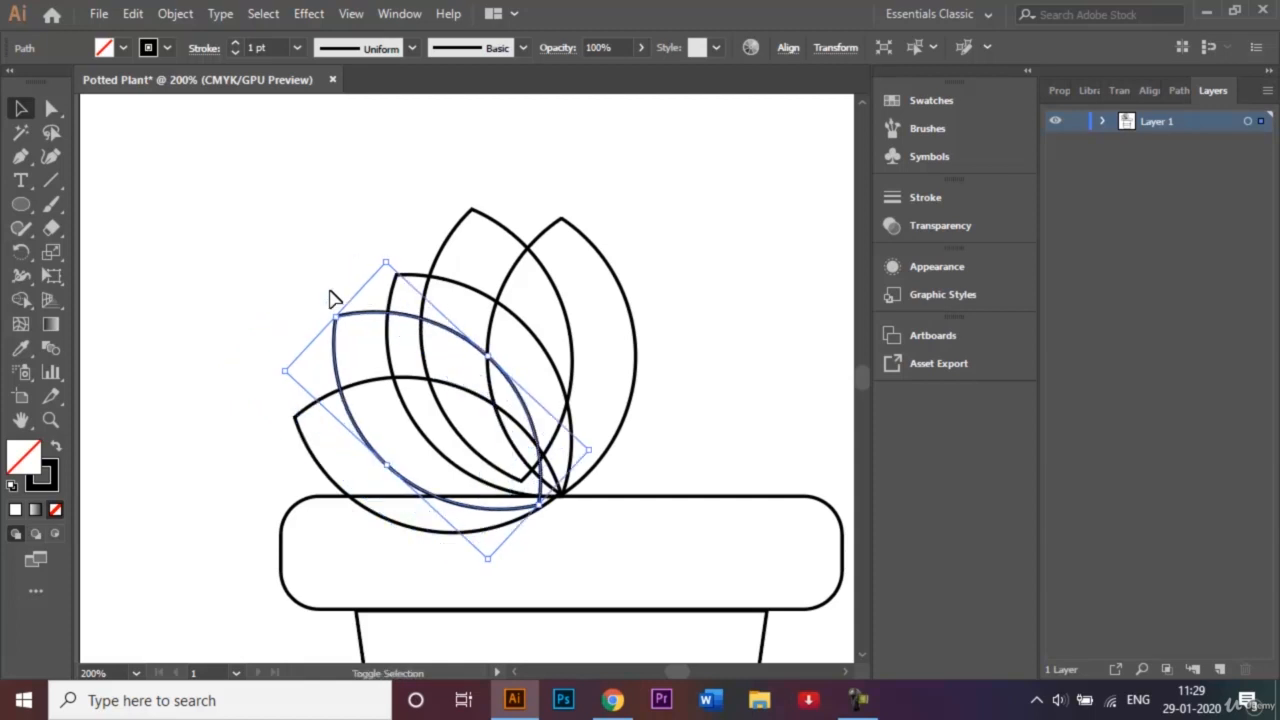
# Fine-tune the new leaf's position so it fills the gap between the two lower left leaves, with its lower tip near their base, and deselect it
pyautogui.hotkey('shift', 'Left')
pyautogui.press('Down')
pyautogui.press('Down')
pyautogui.press('Down')
pyautogui.press('Down')
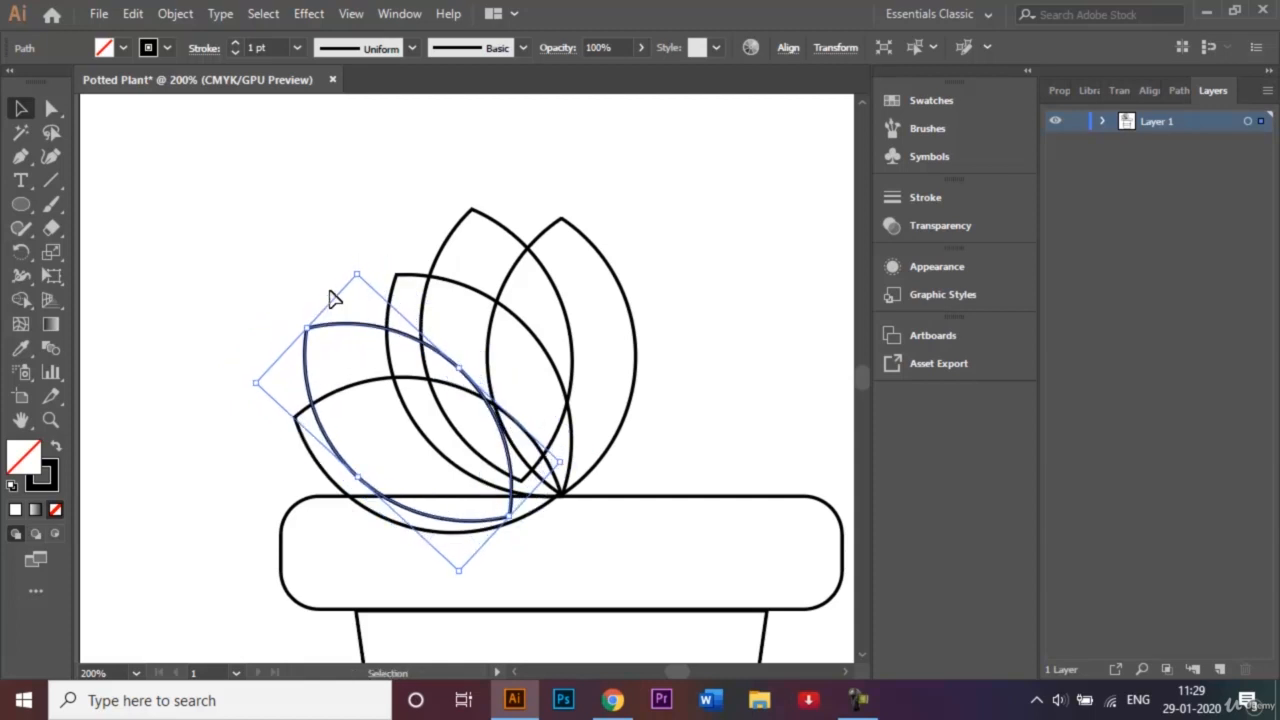
pyautogui.press('Right')
pyautogui.press('Right')
pyautogui.press('Right')
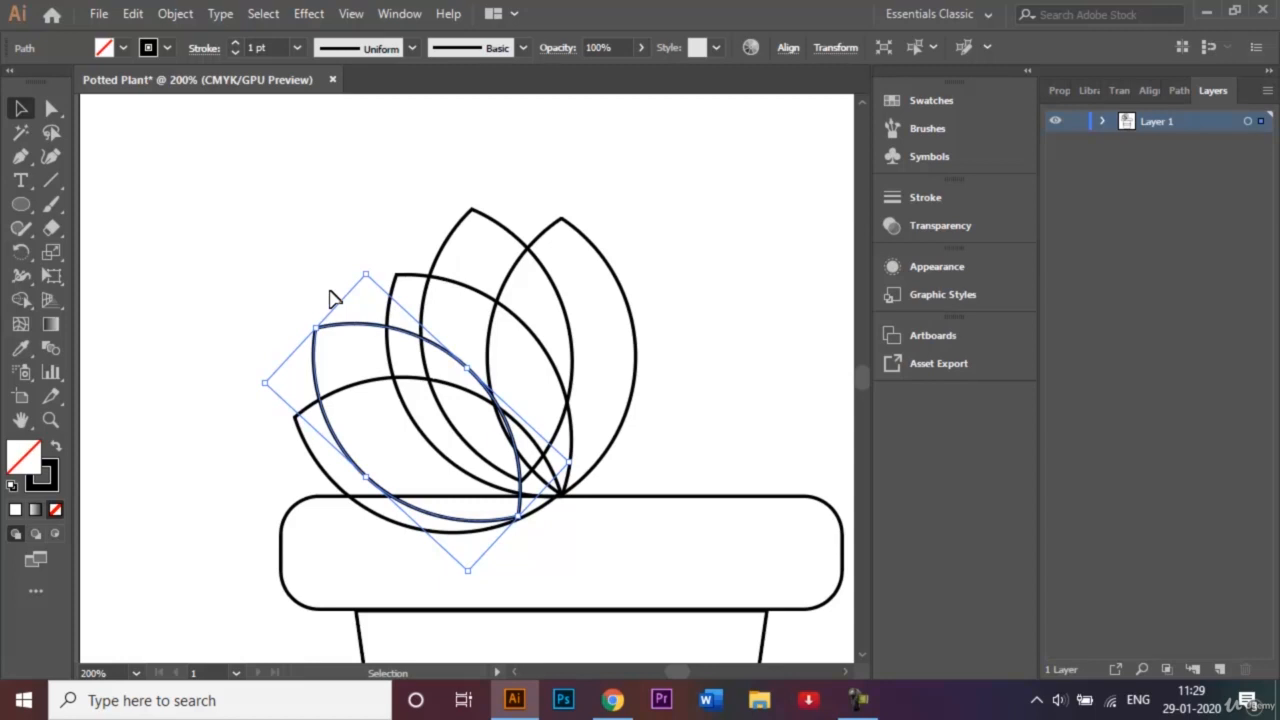
pyautogui.press('Up')
pyautogui.press('Up')
pyautogui.press('Up')
pyautogui.press('Up')
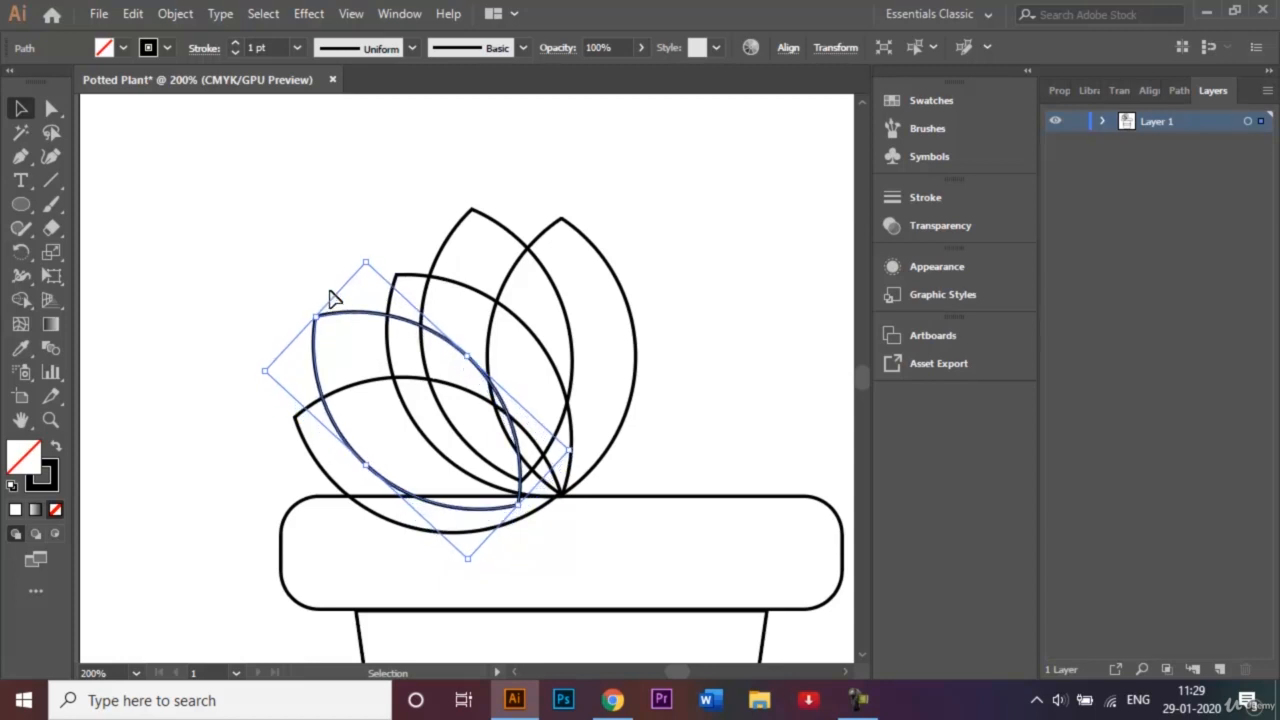
pyautogui.press('Right')
pyautogui.press('Down')
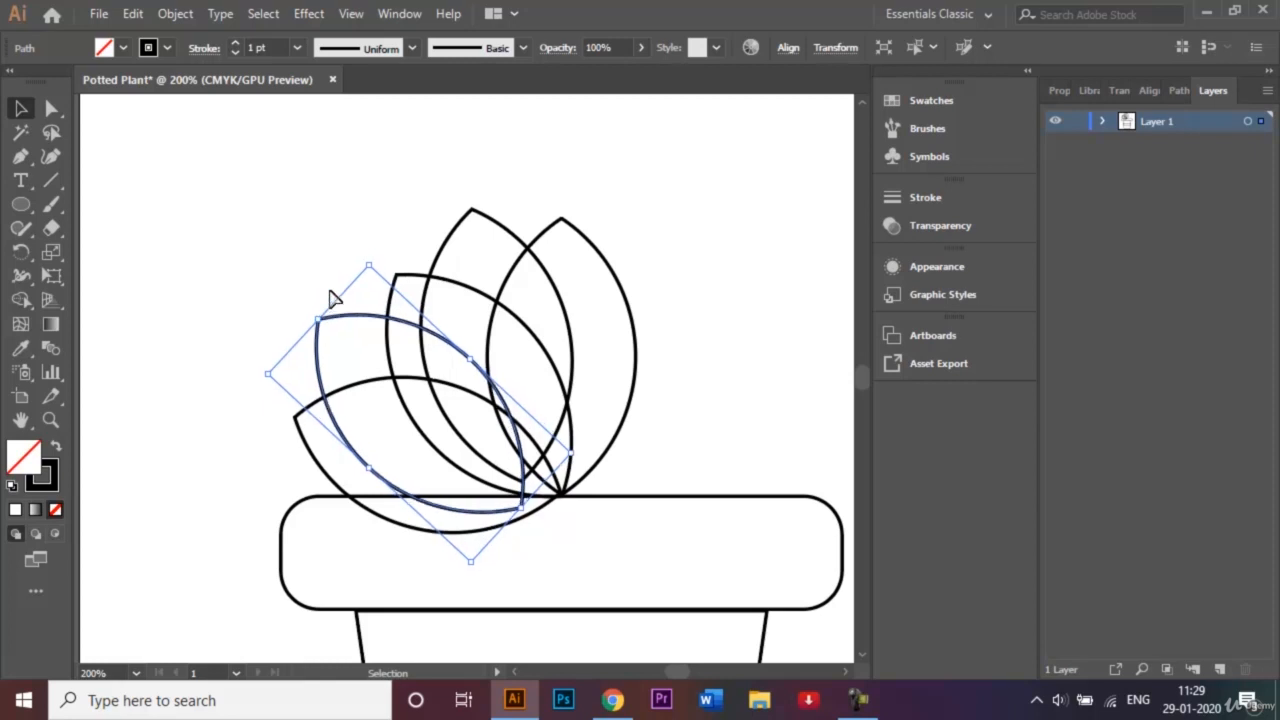
pyautogui.click(394, 188)
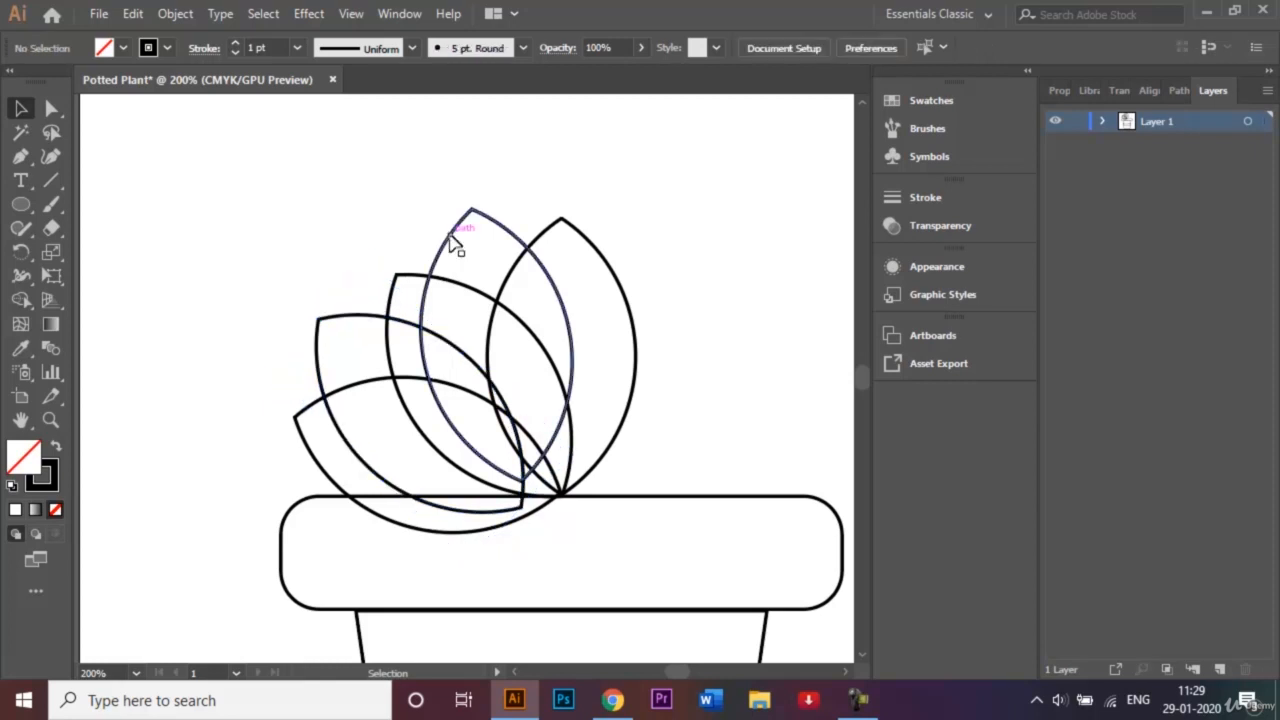
# Shift the middle tilted leaf slightly up and left to even out its spacing between the neighbouring leaves
pyautogui.click(420, 281)
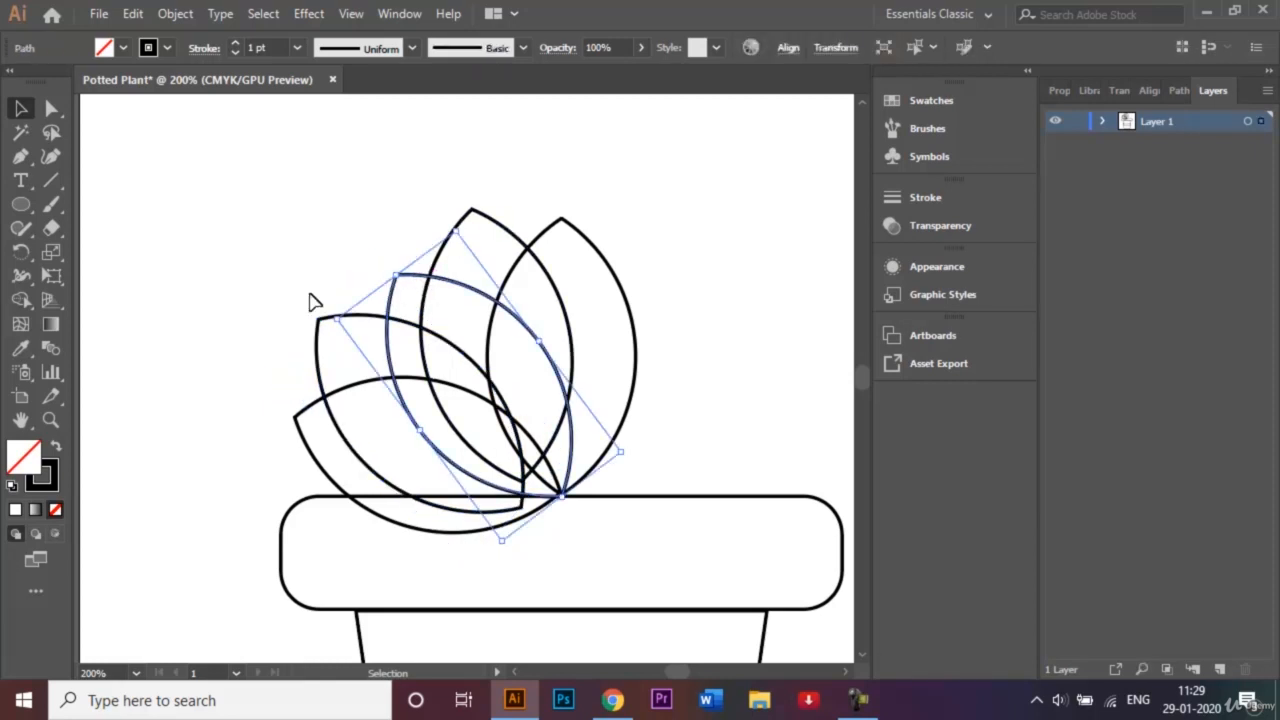
pyautogui.press('Up')
pyautogui.press('Left')
pyautogui.press('Left')
pyautogui.press('Up')
pyautogui.press('Left')
pyautogui.press('Left')
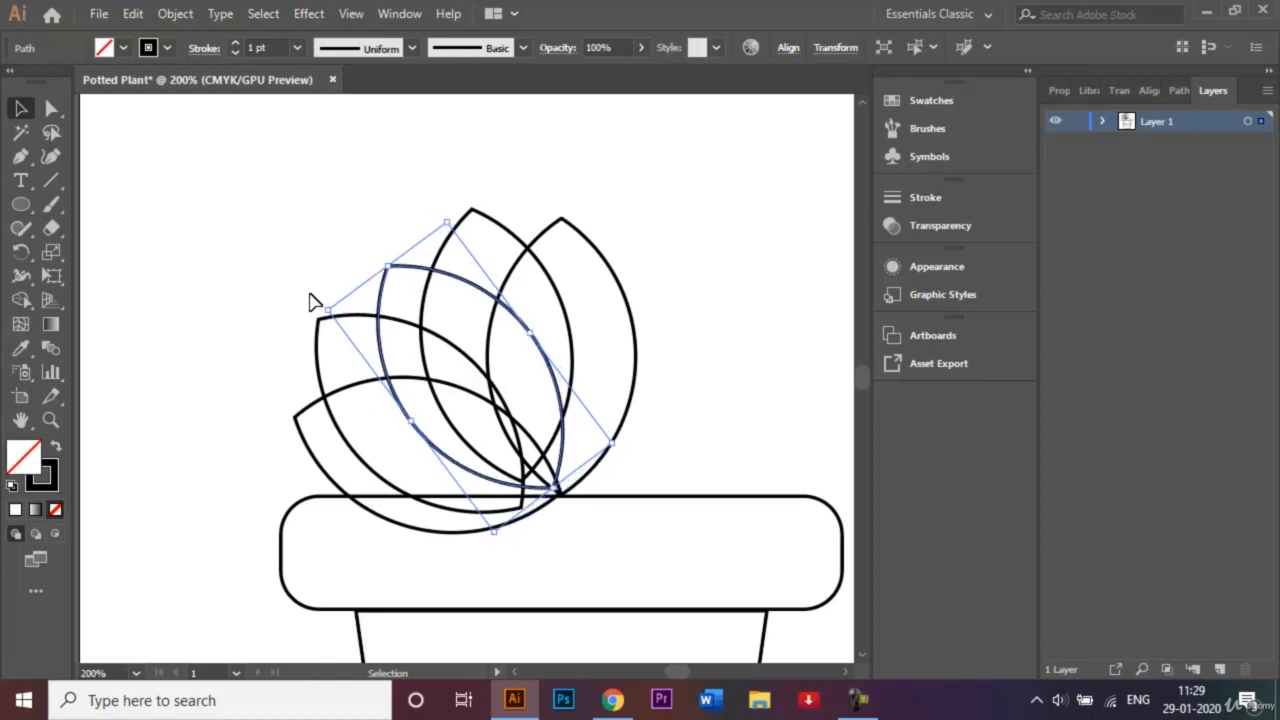
pyautogui.press('Left')
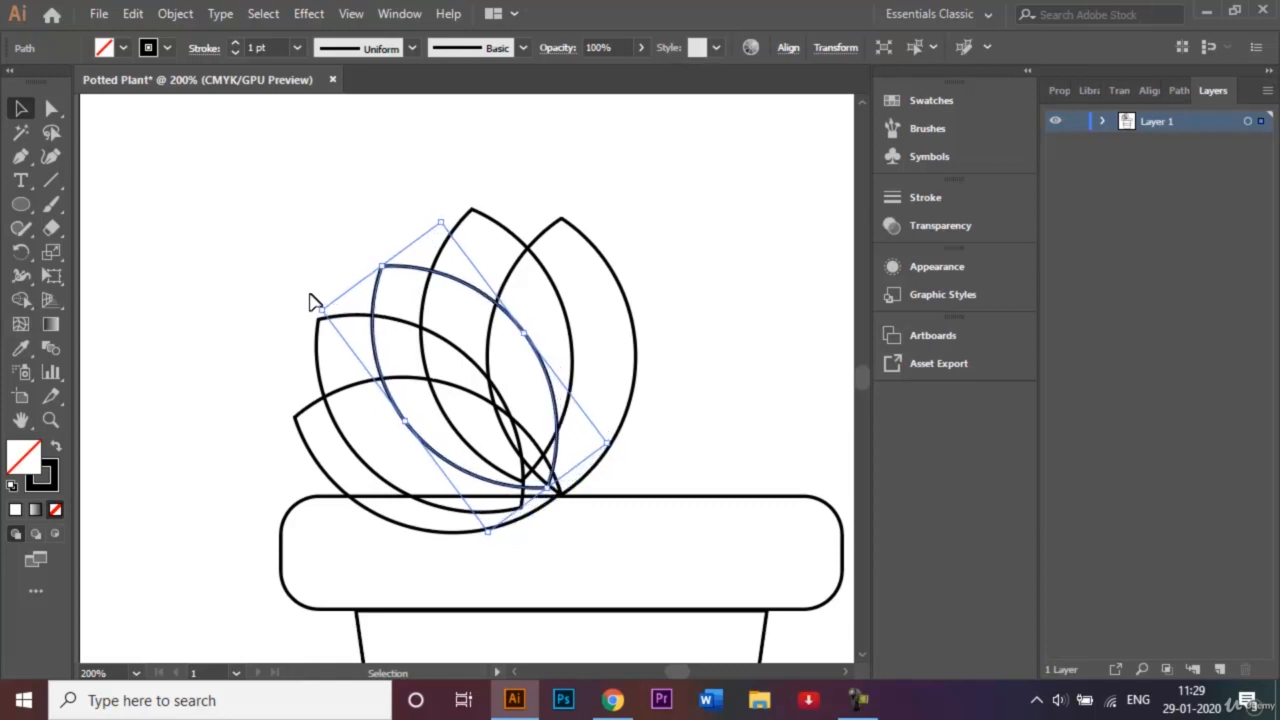
# Select the four left leaves, leaving out the upright centre one, and create a reflected copy of them across the vertical axis
pyautogui.click(296, 268)
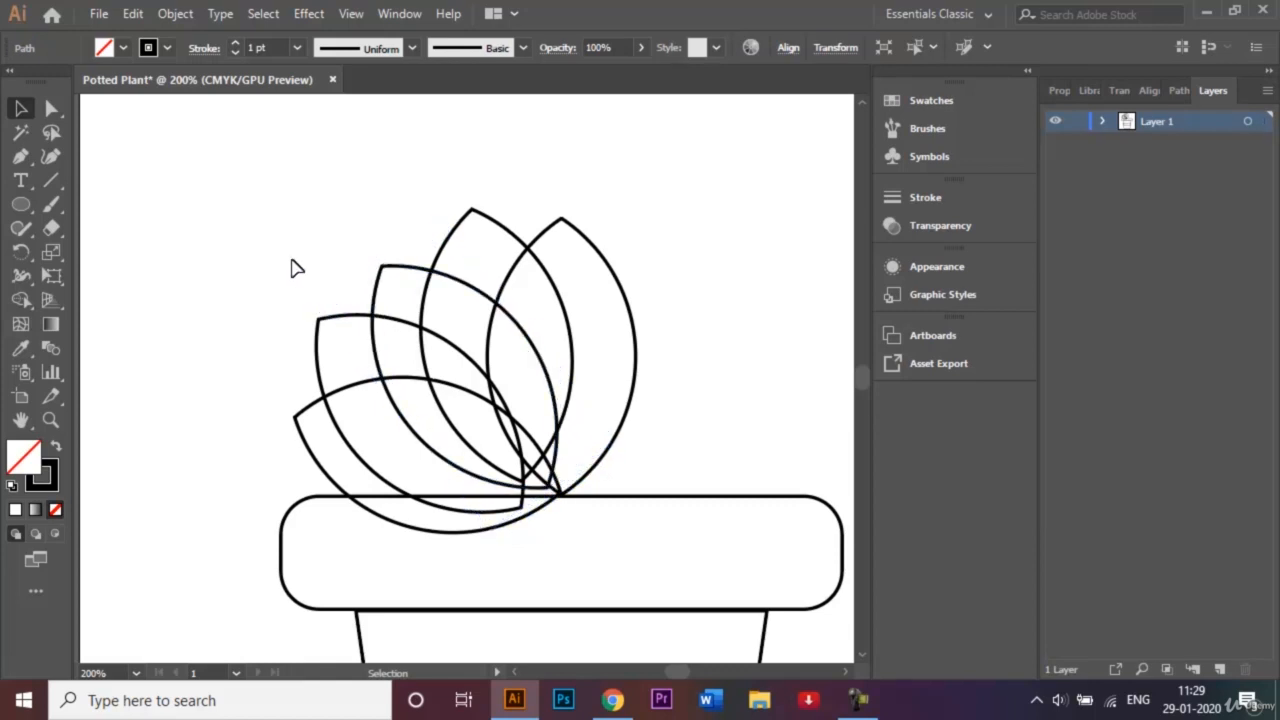
pyautogui.click(451, 244)
pyautogui.keyDown('shift'); pyautogui.click(415, 275); pyautogui.keyUp('shift')
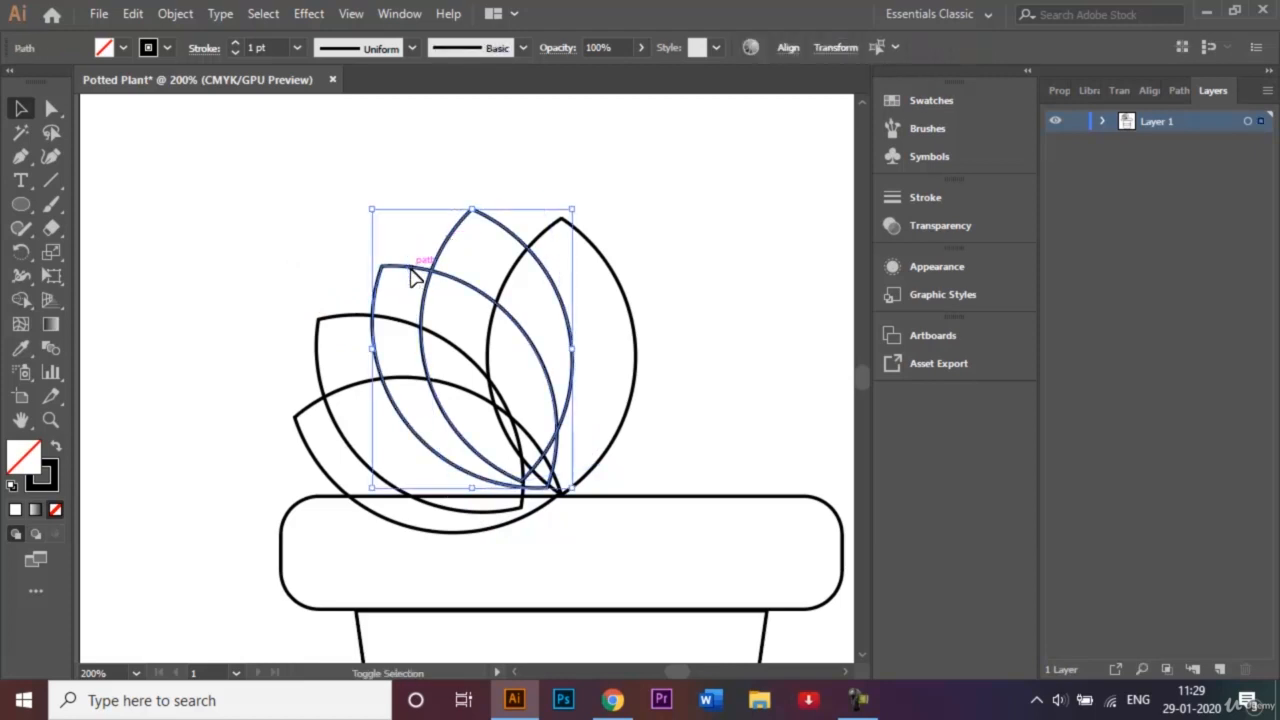
pyautogui.keyDown('shift'); pyautogui.click(351, 318); pyautogui.keyUp('shift')
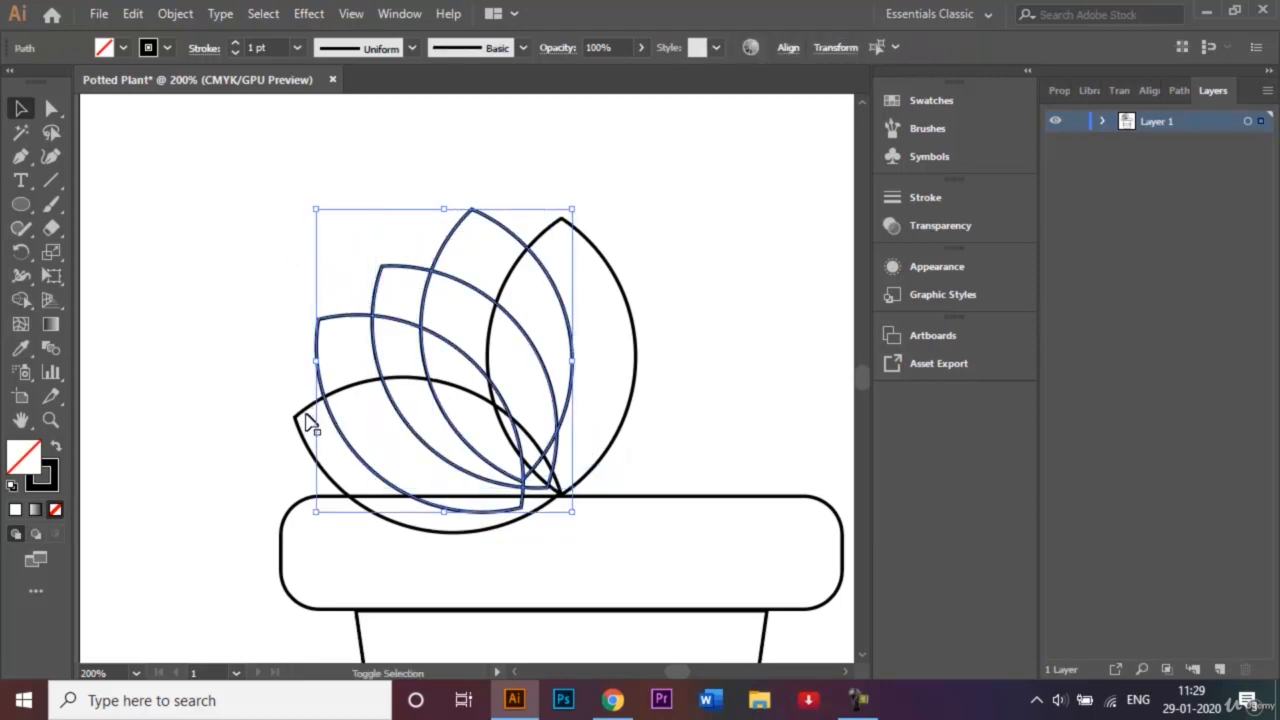
pyautogui.keyDown('shift'); pyautogui.click(305, 420); pyautogui.keyUp('shift')
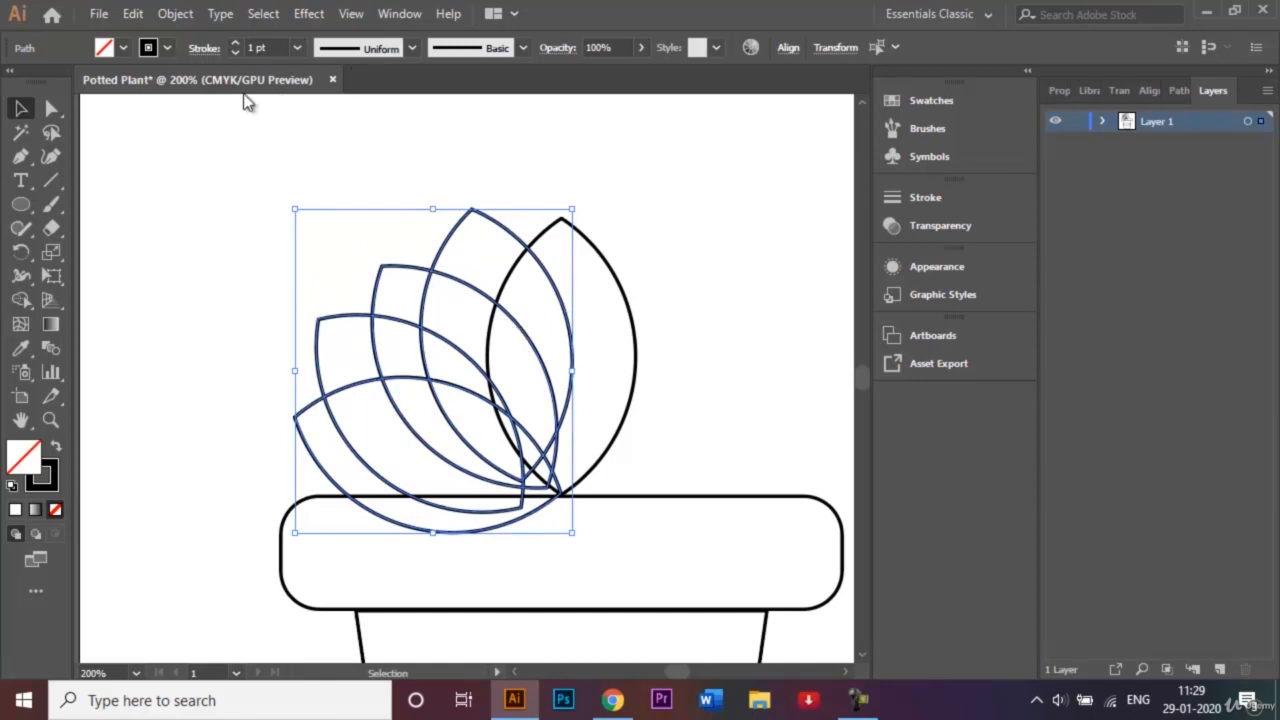
pyautogui.click(175, 14)
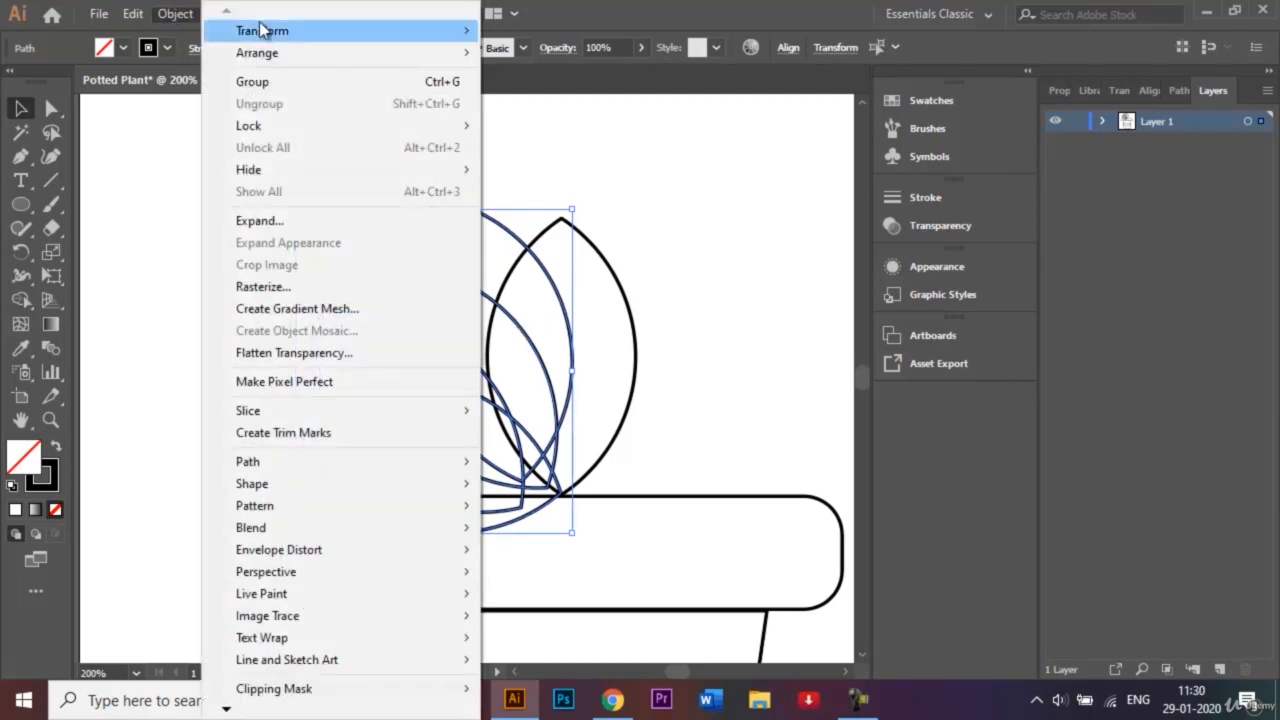
pyautogui.moveTo(262, 30)
pyautogui.click(563, 103)
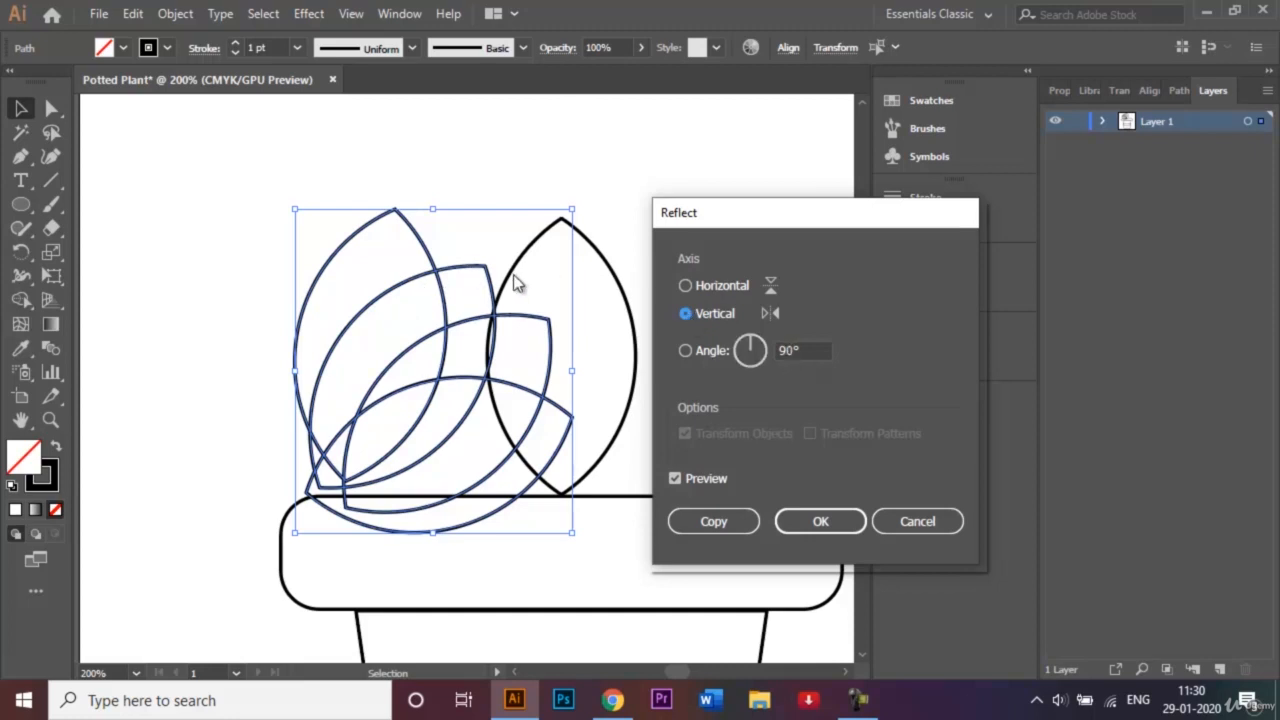
pyautogui.click(705, 521)
# Shift the mirrored leaves right so they fan out opposite the originals from the shared base point, nudge them slightly down, and deselect them
pyautogui.hotkey('shift', 'Right')
pyautogui.hotkey('shift', 'Right')
pyautogui.hotkey('shift', 'Right')
pyautogui.hotkey('shift', 'Right')
pyautogui.hotkey('shift', 'Right')
pyautogui.hotkey('shift', 'Right')
pyautogui.hotkey('shift', 'Right')
pyautogui.hotkey('shift', 'Right')
pyautogui.hotkey('shift', 'Right')
pyautogui.hotkey('shift', 'Right')
pyautogui.hotkey('shift', 'Right')
pyautogui.hotkey('shift', 'Right')
pyautogui.hotkey('shift', 'Right')
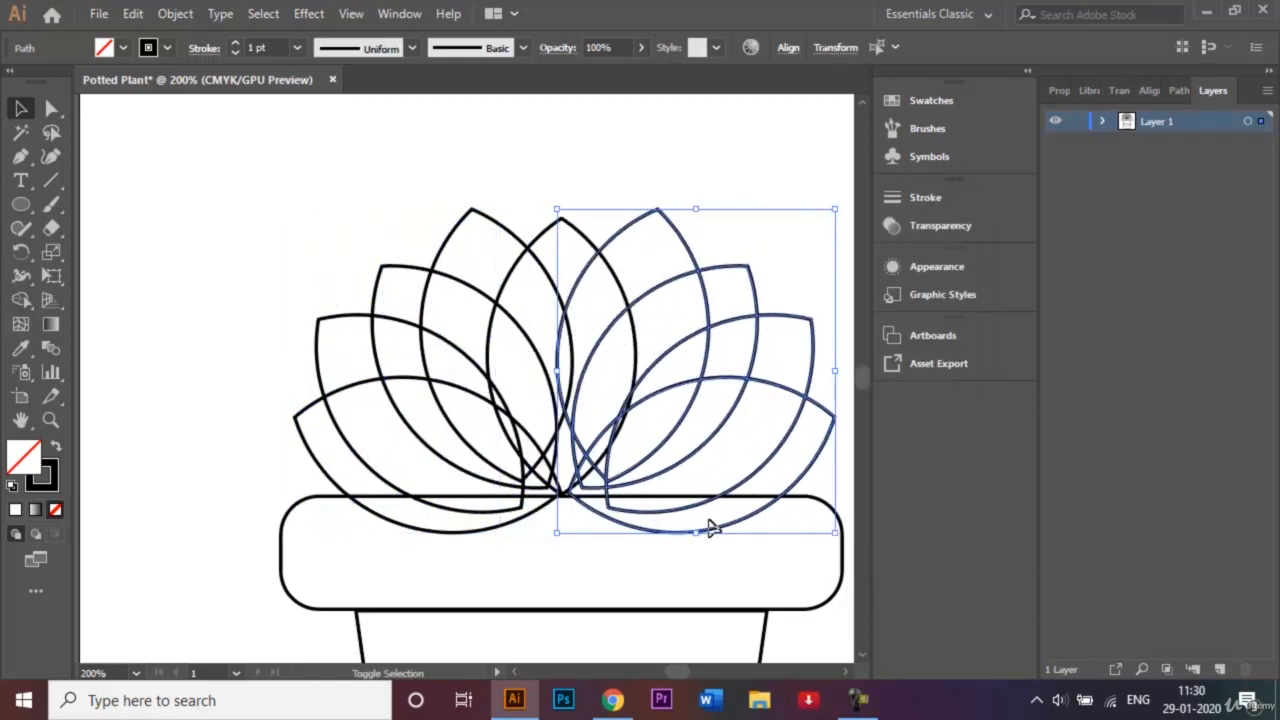
pyautogui.press('Down')
pyautogui.press('Down')
pyautogui.press('Down')
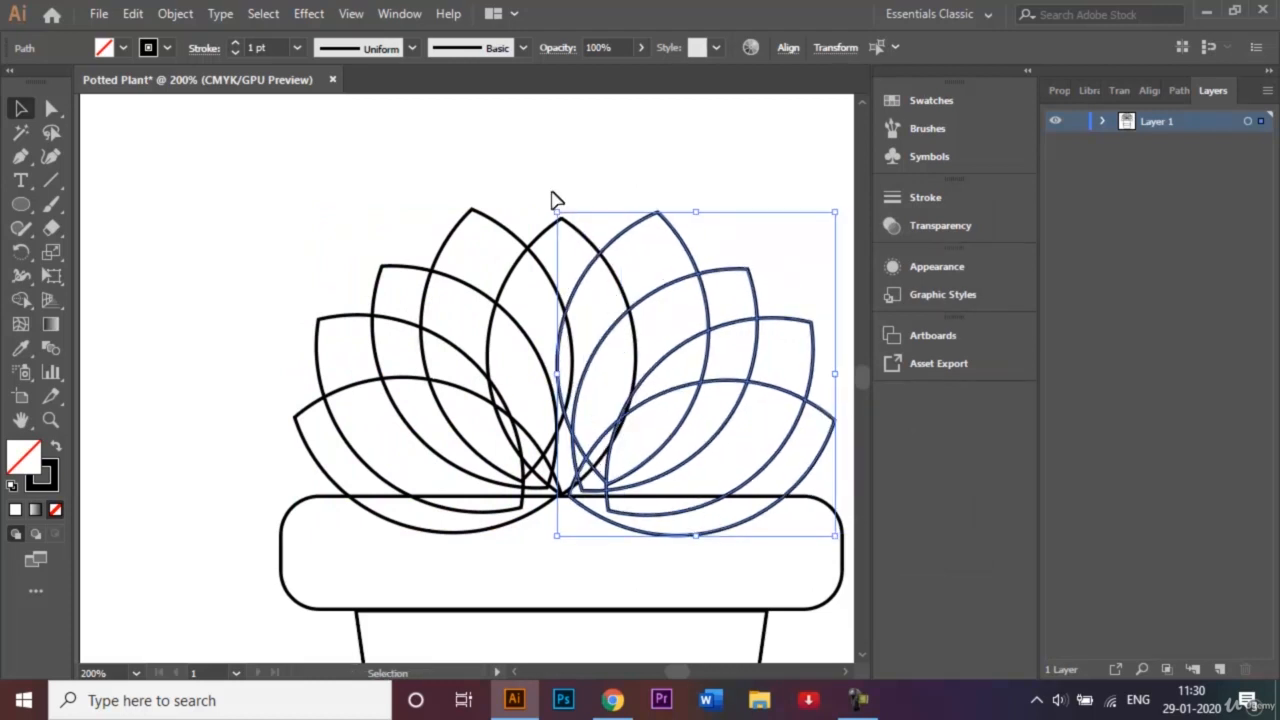
pyautogui.click(564, 148)
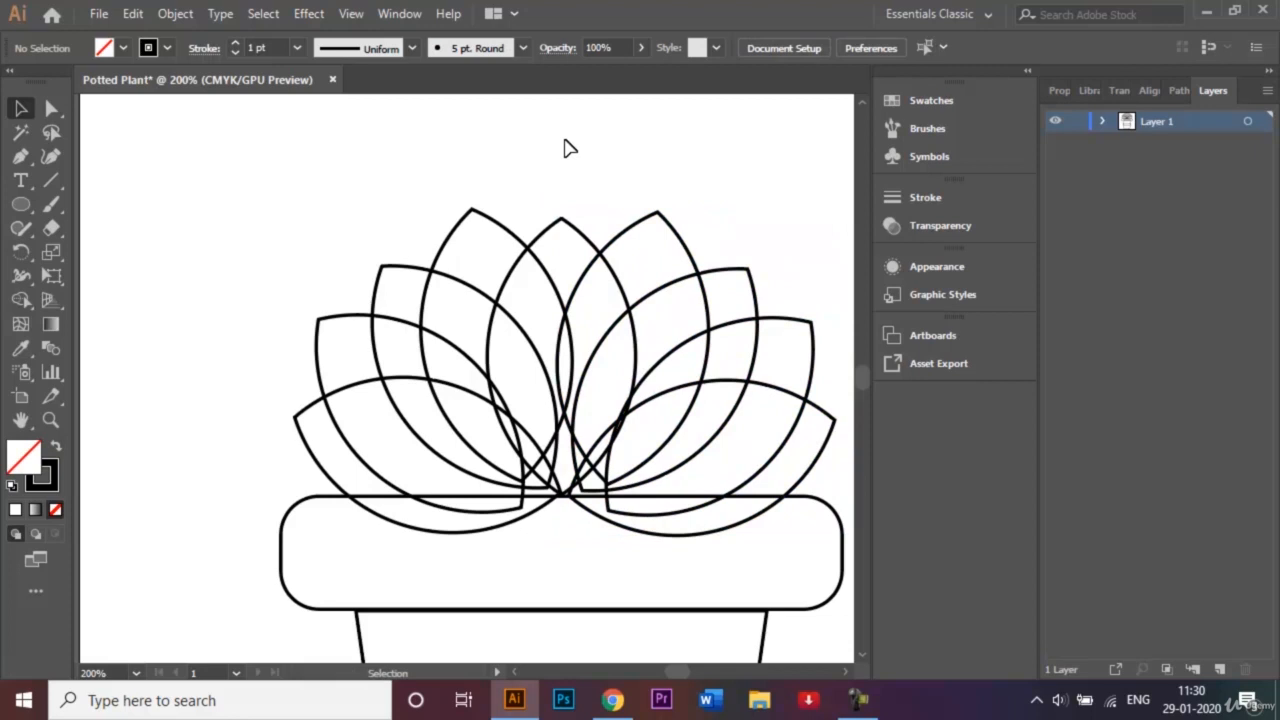
# Draw a circle nearly as wide as the pot's rim with the Ellipse tool and position it just right of the pot
pyautogui.hotkey('ctrl', '0')
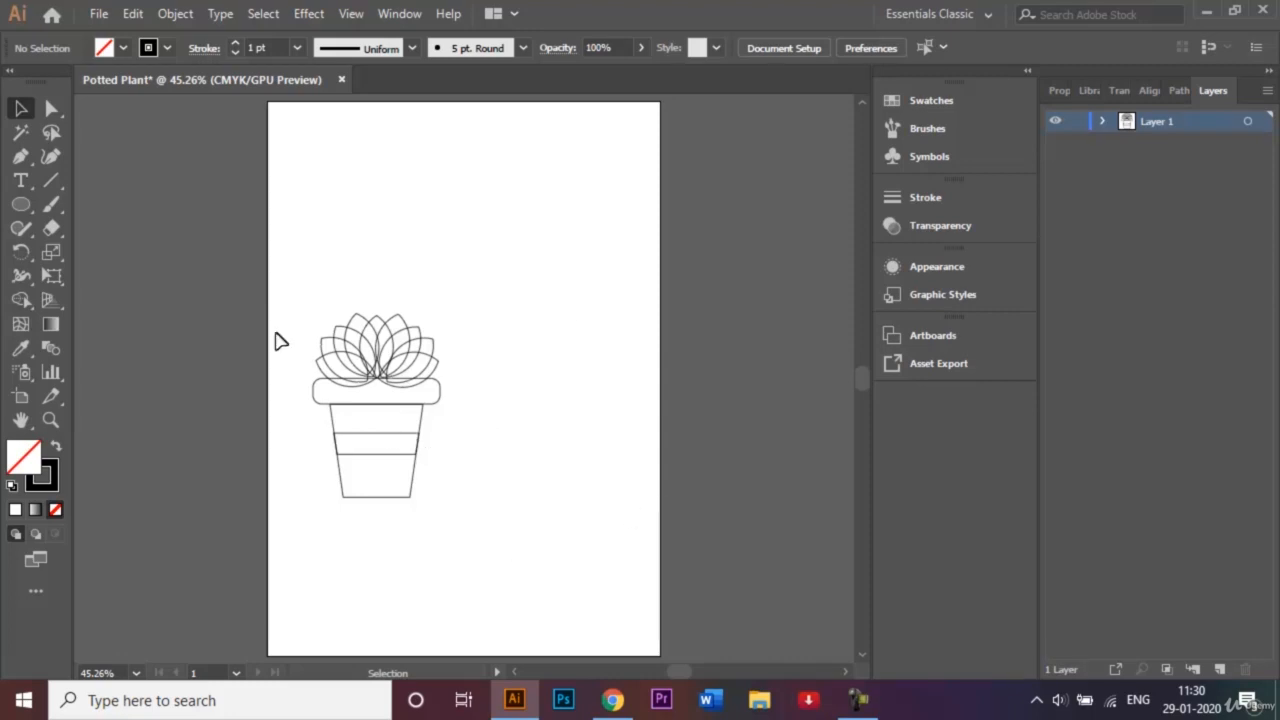
pyautogui.click(27, 207)
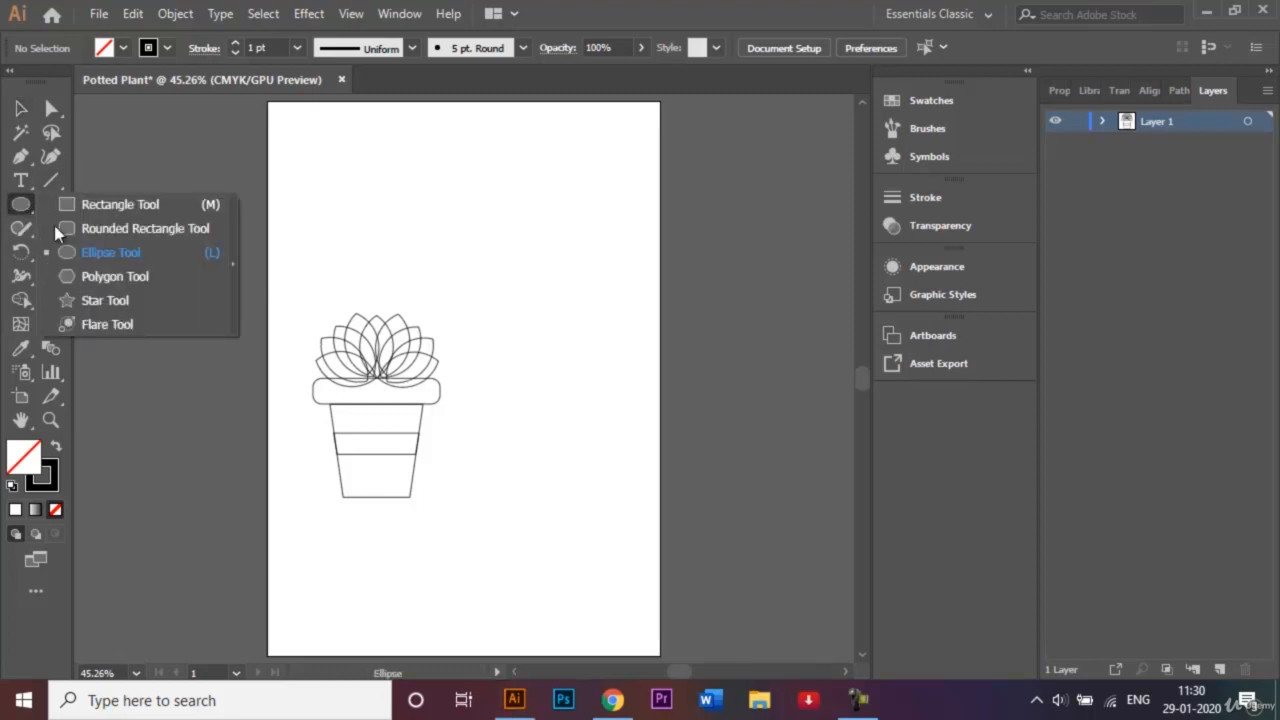
pyautogui.click(92, 252)
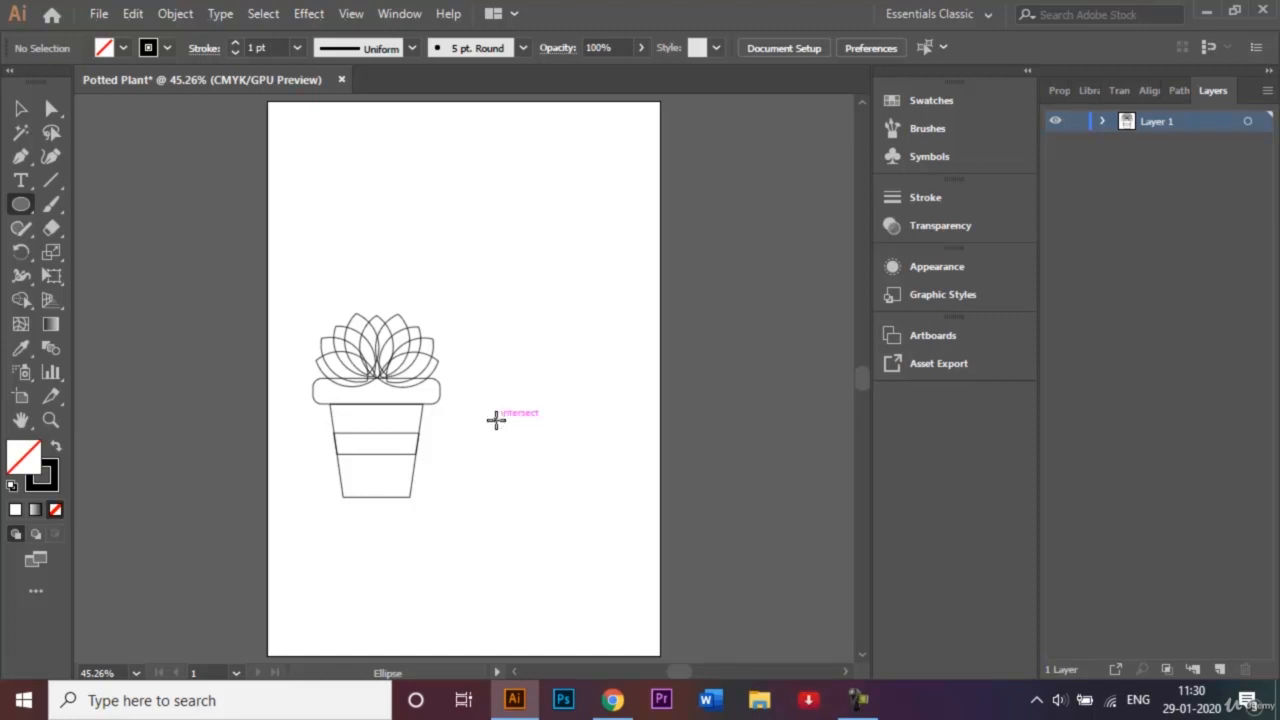
pyautogui.moveTo(496, 420); pyautogui.dragTo(555, 465)
pyautogui.hotkey('shift', 'Down')
pyautogui.hotkey('shift', 'Down')
pyautogui.hotkey('shift', 'Down')
pyautogui.hotkey('shift', 'Down')
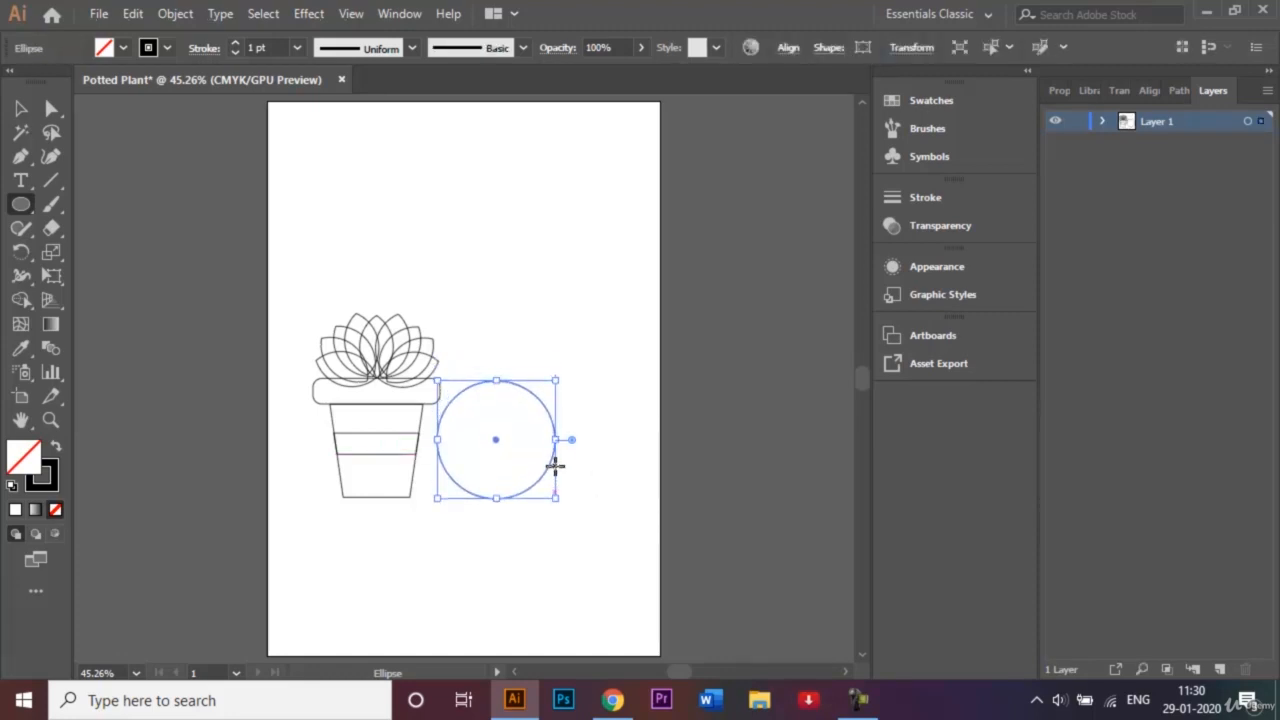
pyautogui.hotkey('shift', 'Right')
pyautogui.hotkey('shift', 'Right')
pyautogui.hotkey('shift', 'Right')
pyautogui.hotkey('shift', 'Right')
pyautogui.hotkey('shift', 'Right')
pyautogui.hotkey('shift', 'Right')
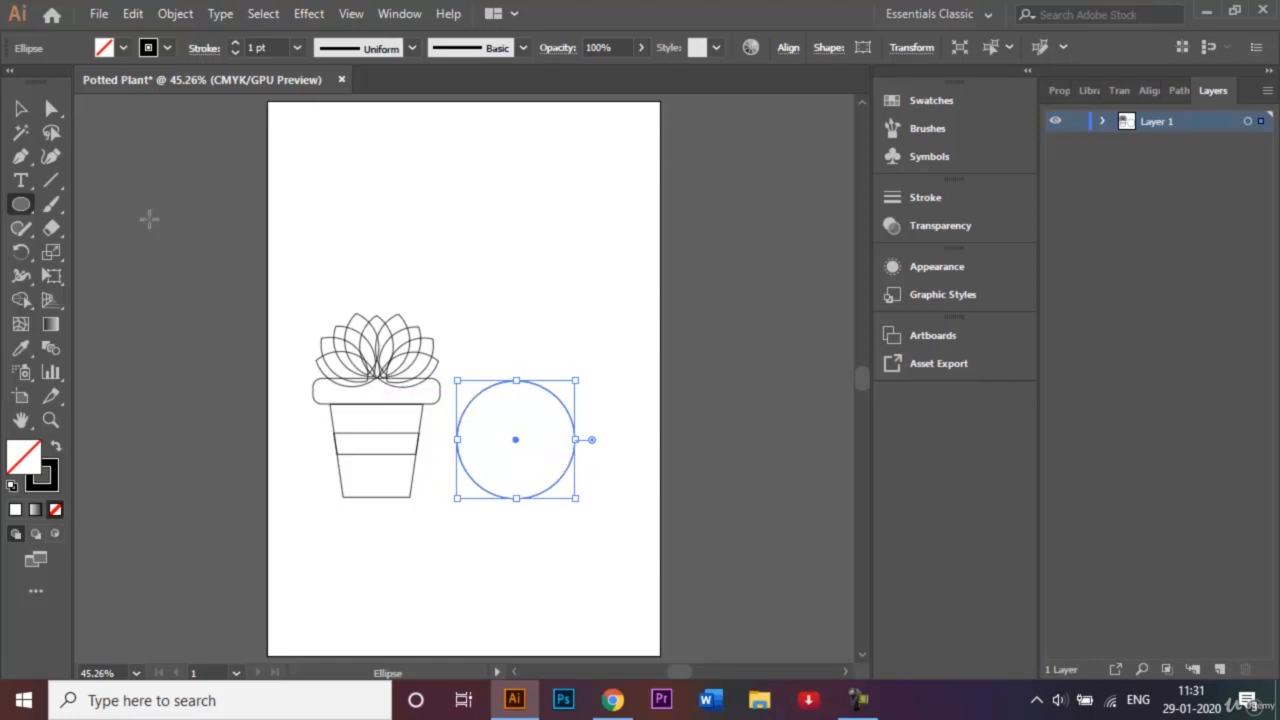
# Draw a horizontal line across the upper part of the circle and place a copy of it across the lower part
pyautogui.click(52, 182)
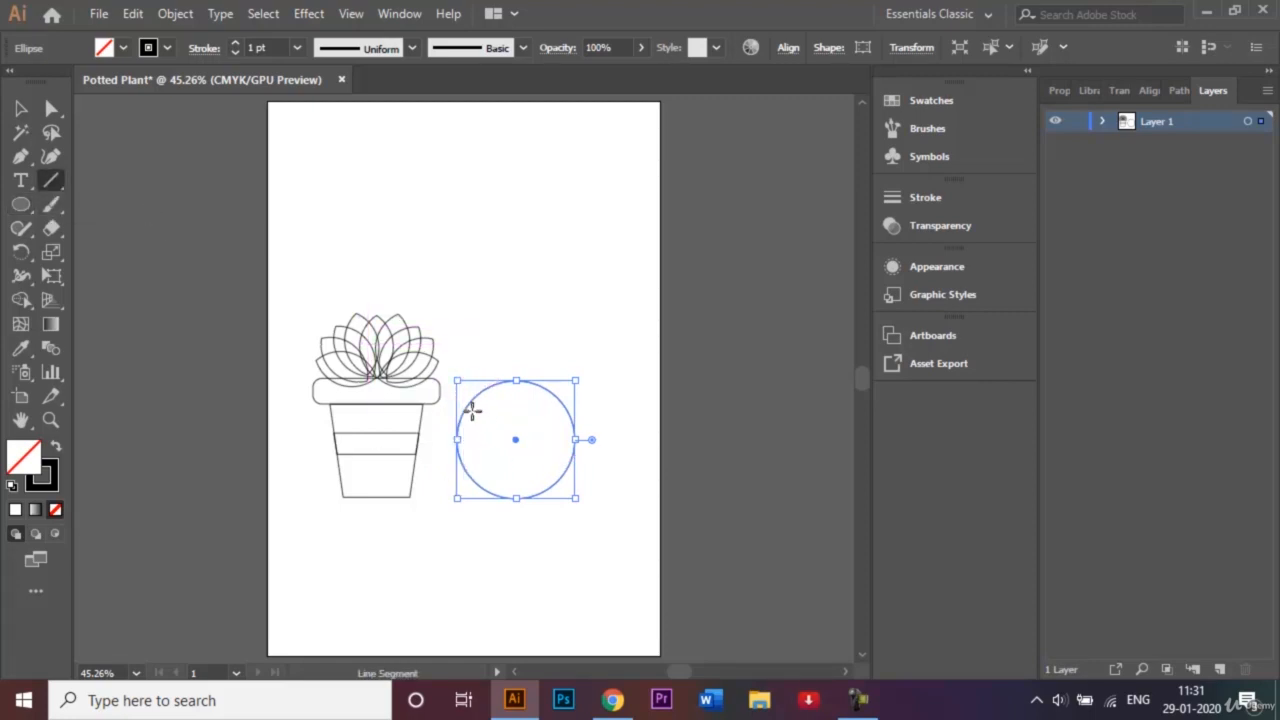
pyautogui.moveTo(463, 391); pyautogui.dragTo(584, 391)
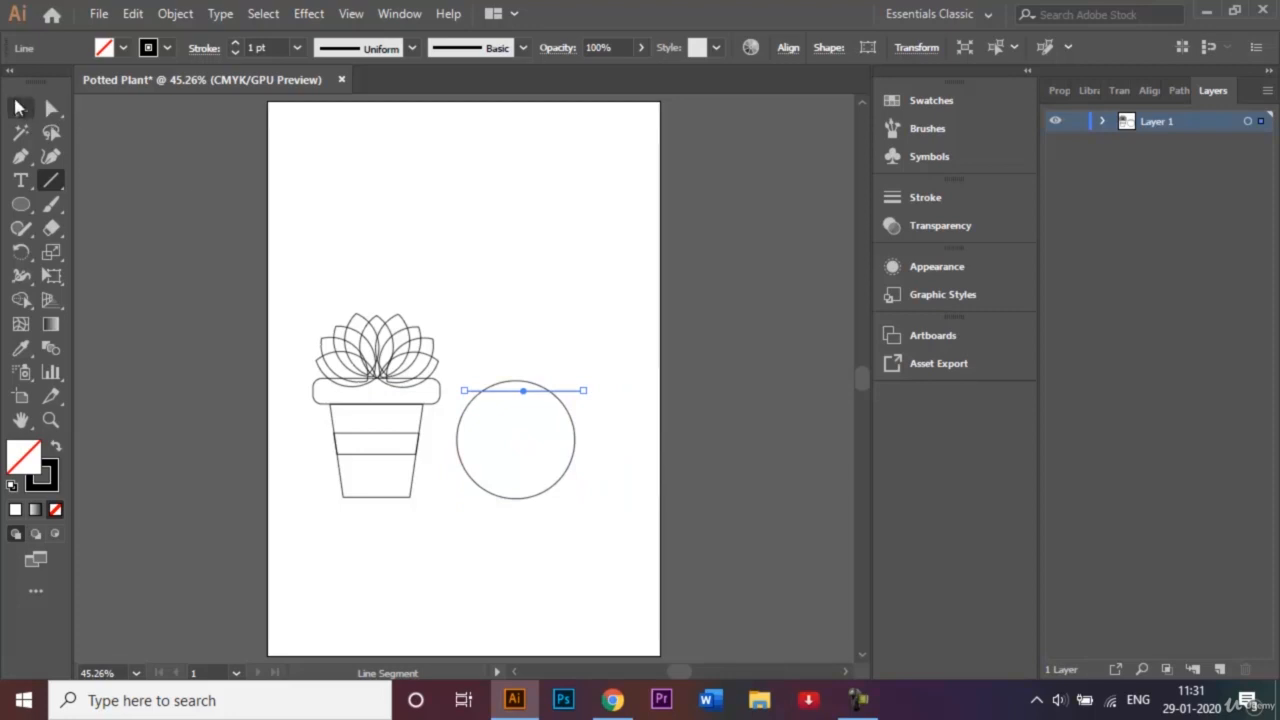
pyautogui.press('v')
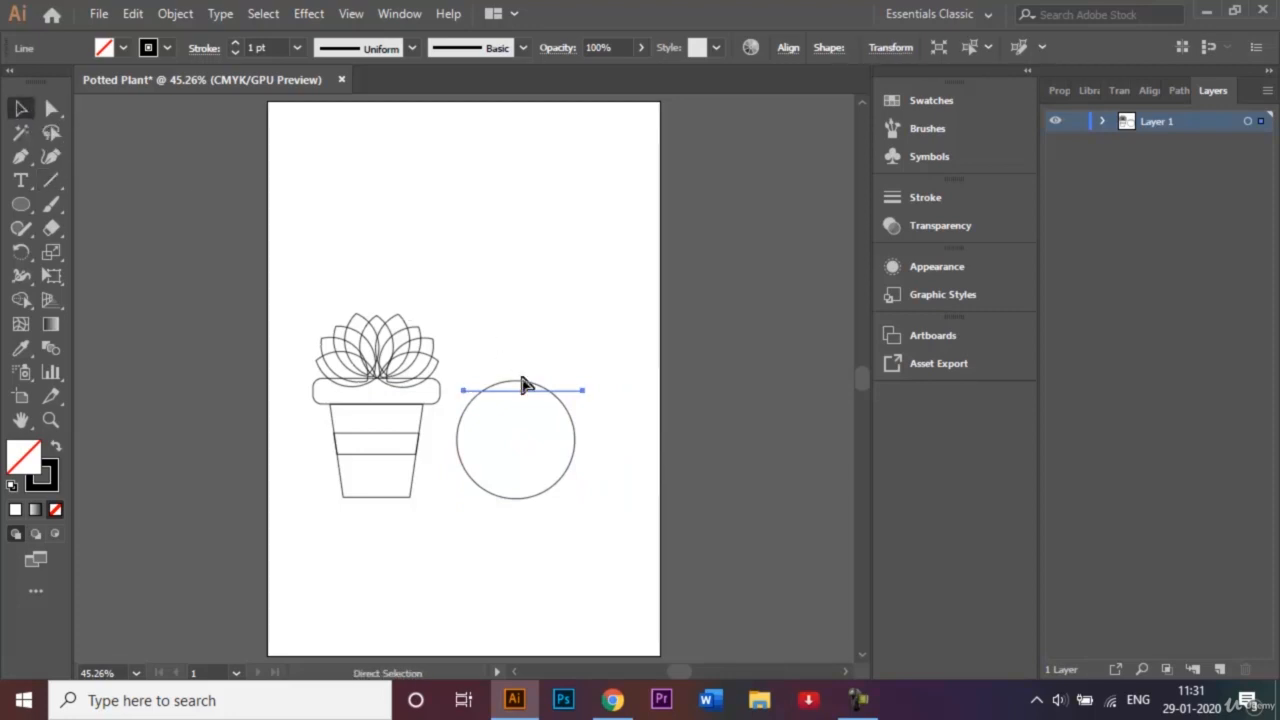
pyautogui.moveTo(525, 387); pyautogui.dragTo(528, 498)
pyautogui.click(620, 449)
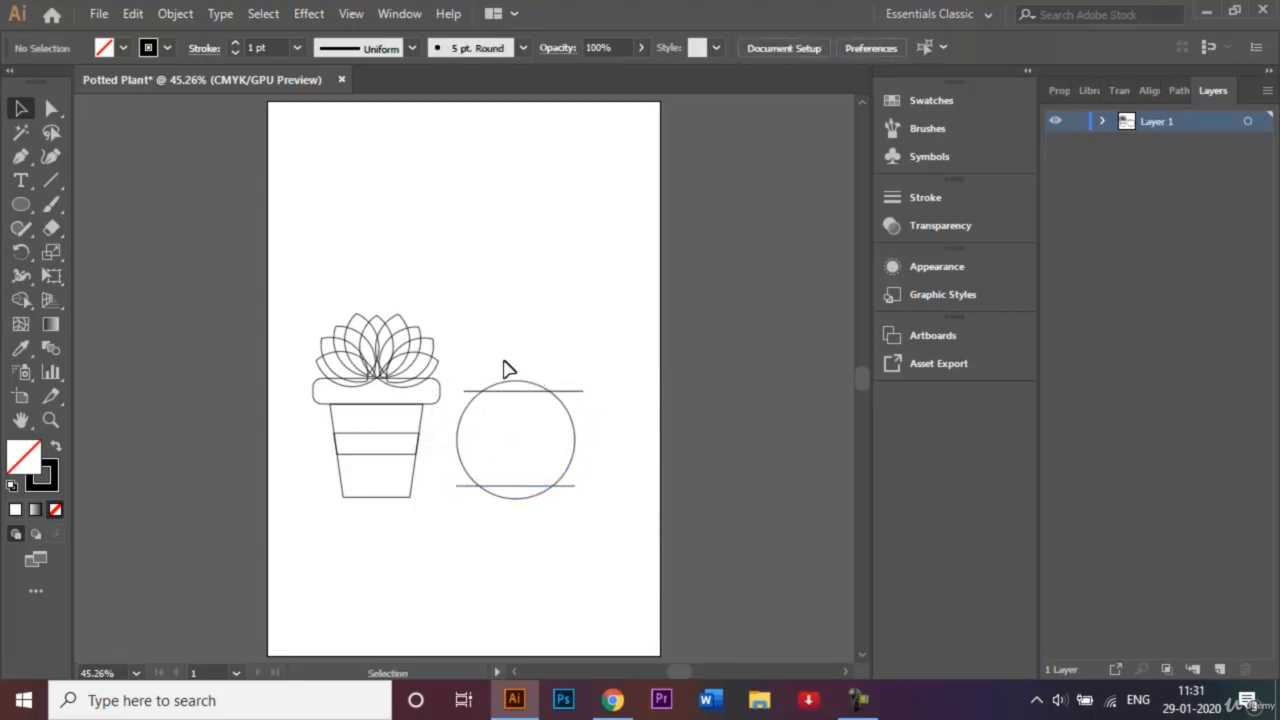
# Trim off the circle's caps above the upper line and below the lower line with the Shape Builder, and deselect the shape
pyautogui.moveTo(468, 353); pyautogui.dragTo(604, 497)
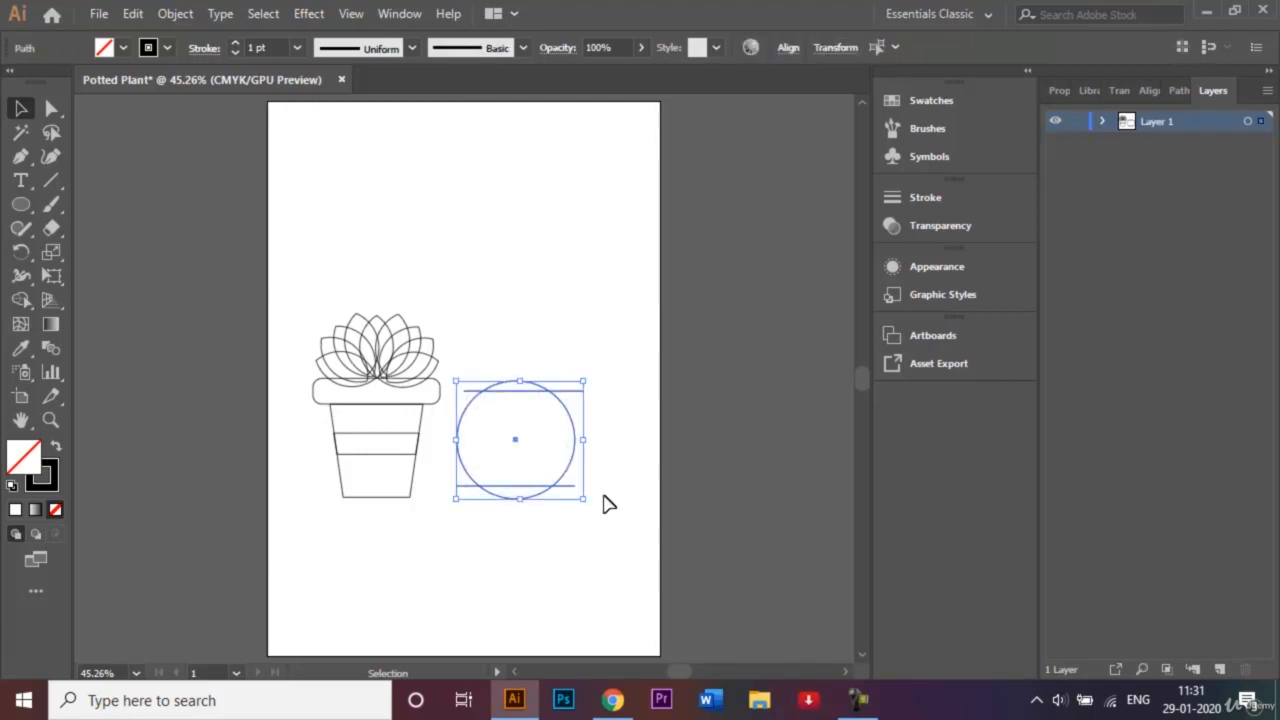
pyautogui.click(24, 301)
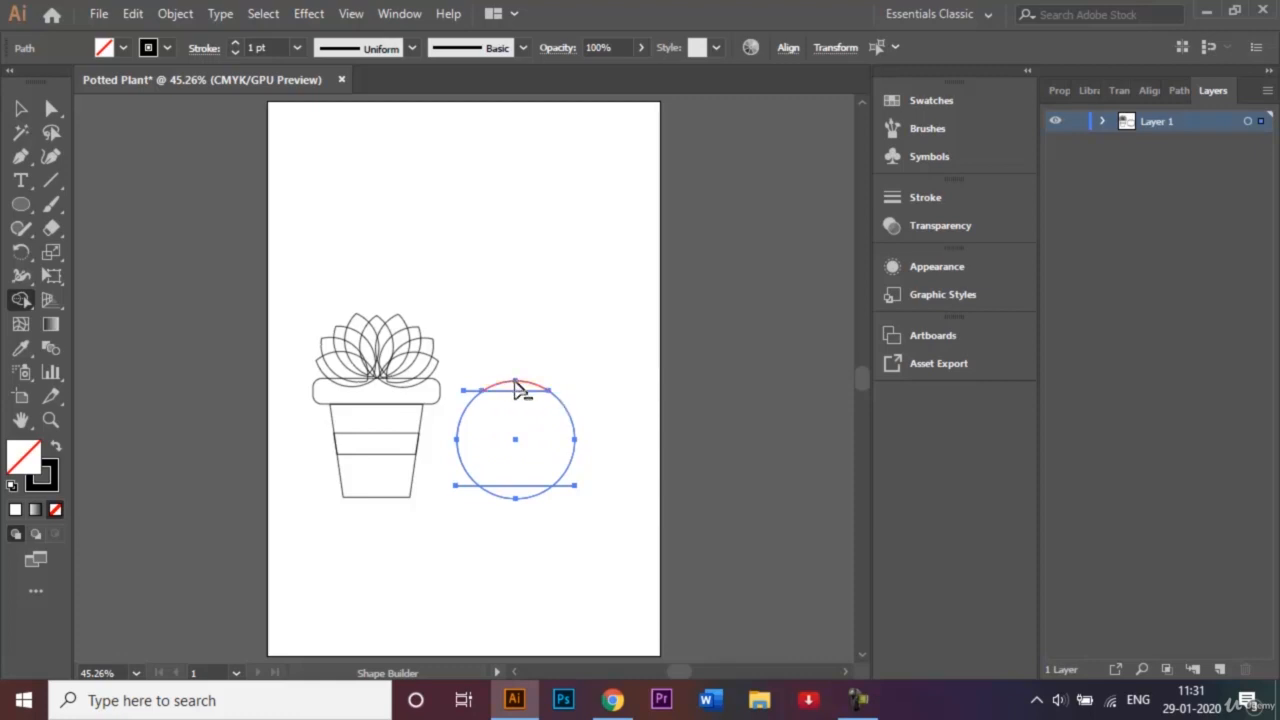
pyautogui.keyDown('alt'); pyautogui.click(514, 383); pyautogui.keyUp('alt')
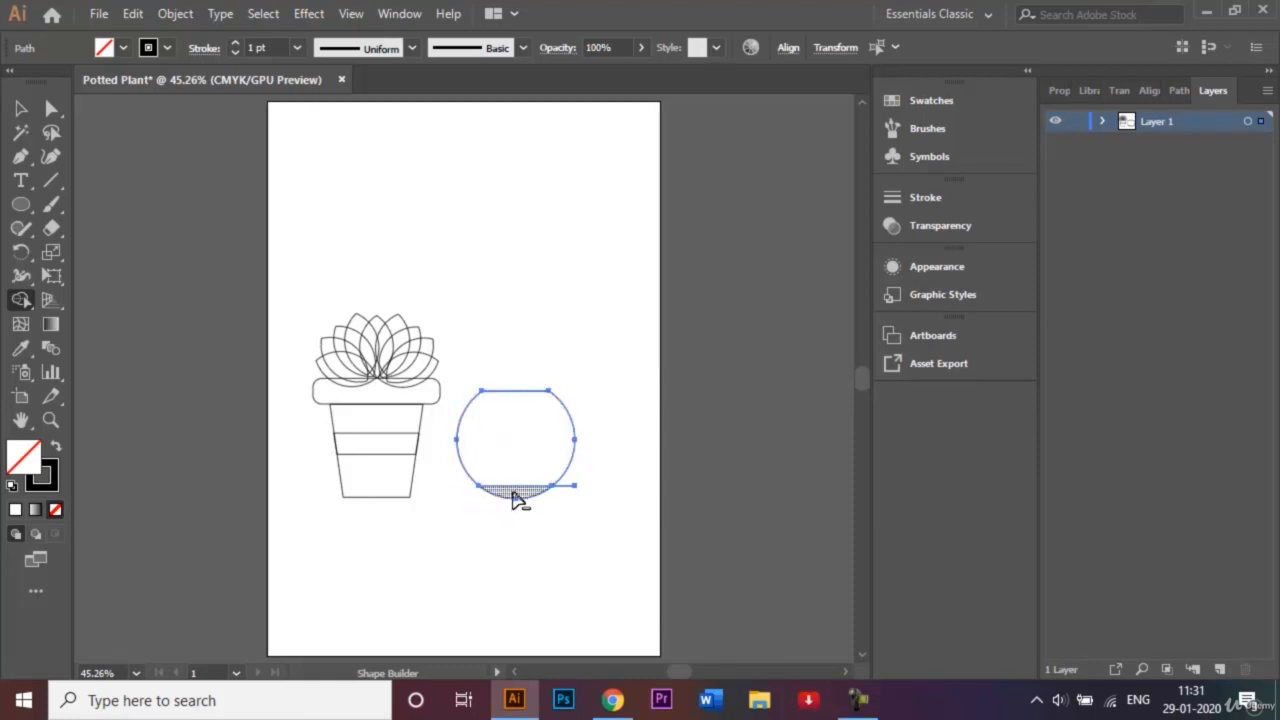
pyautogui.keyDown('alt'); pyautogui.click(514, 498); pyautogui.keyUp('alt')
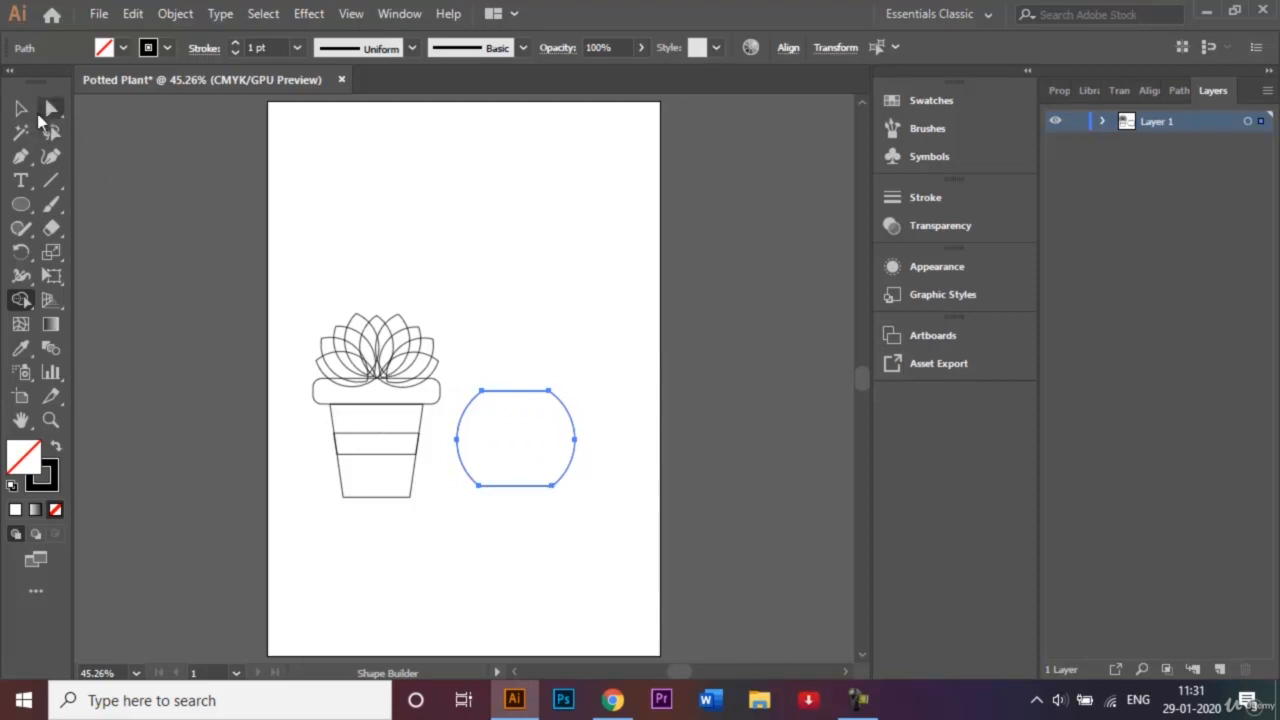
pyautogui.click(20, 108)
pyautogui.click(507, 263)
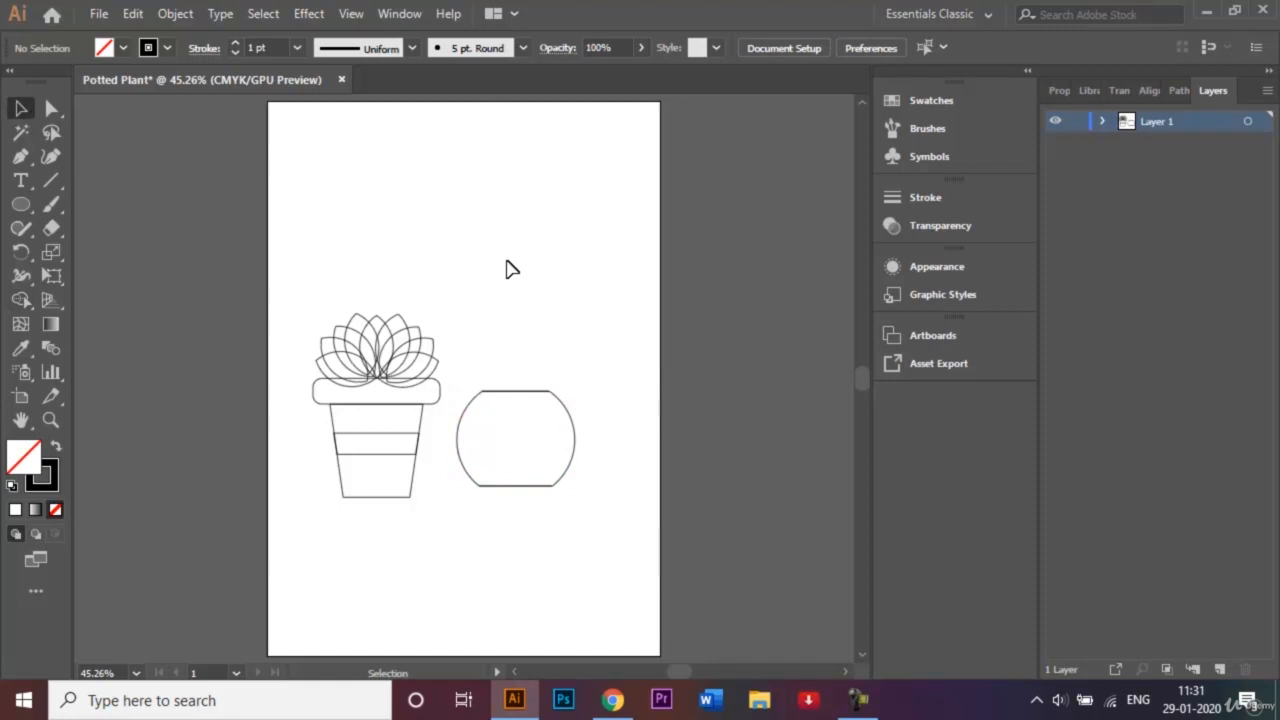
# Pull the leftover line pieces off the flat top and bottom edges of the round bowl and delete both
pyautogui.hotkey('ctrl', '=')
pyautogui.hotkey('ctrl', '=')
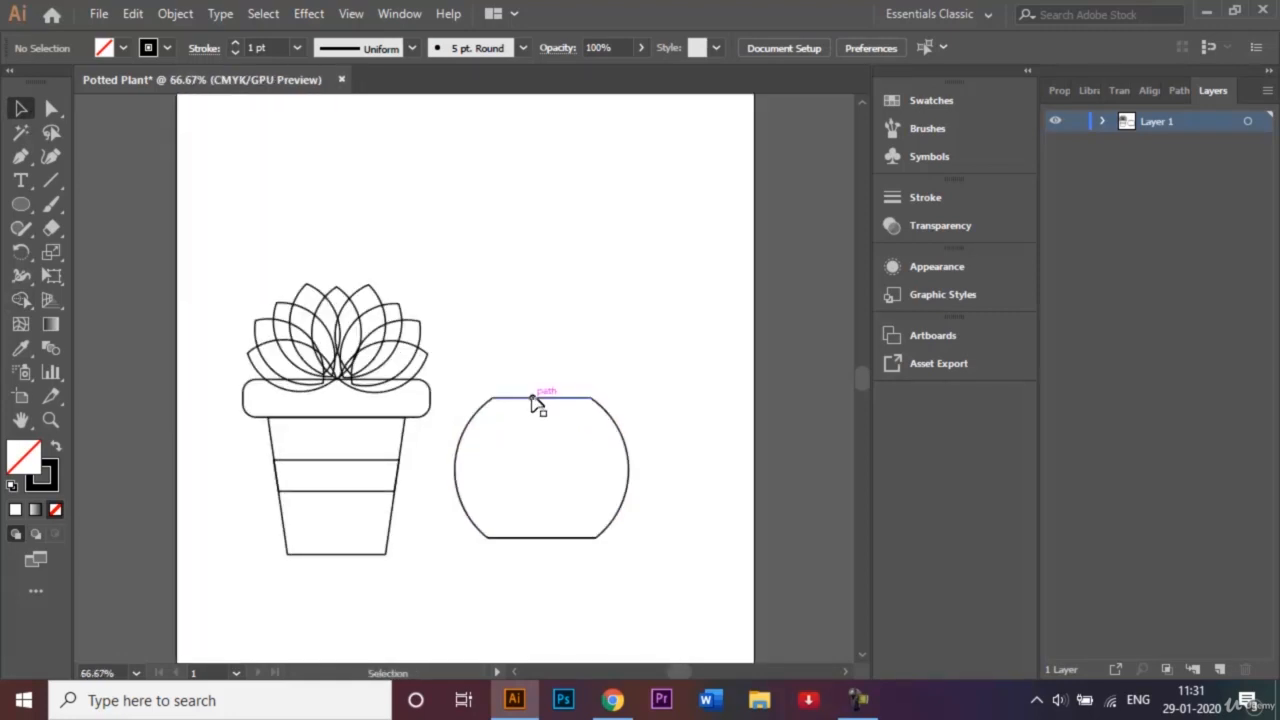
pyautogui.moveTo(535, 403); pyautogui.dragTo(528, 368)
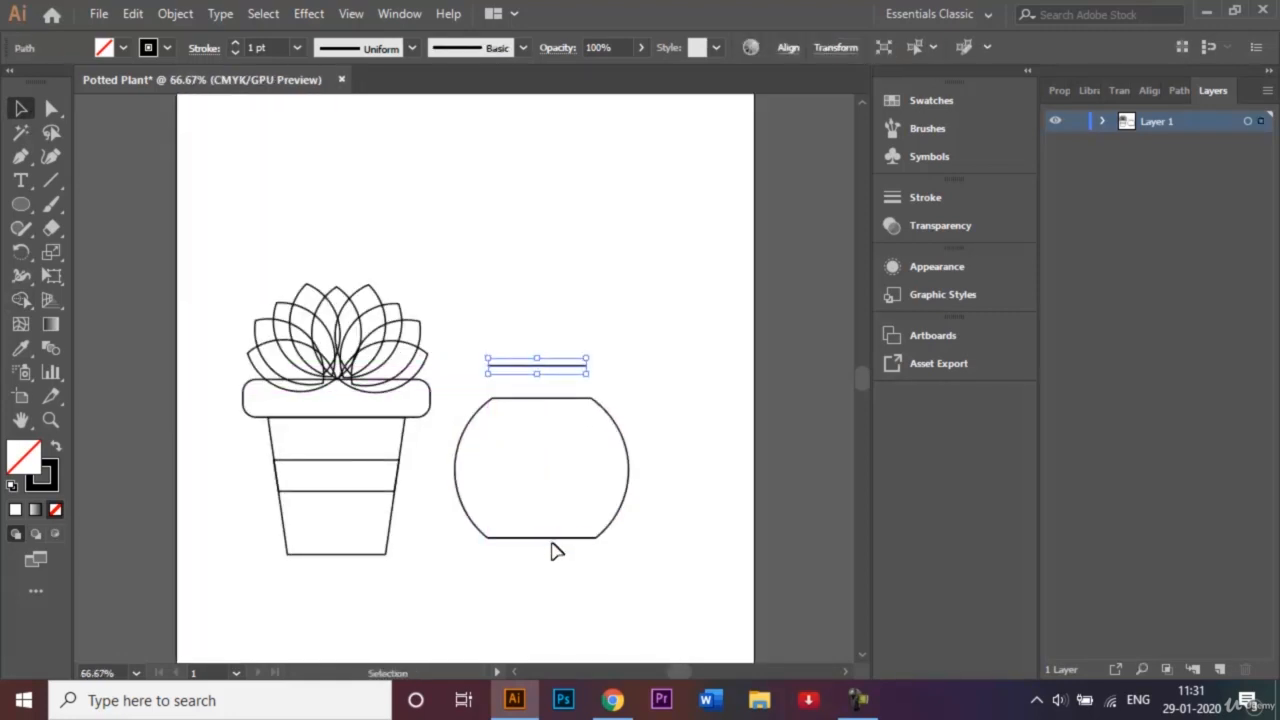
pyautogui.moveTo(550, 538); pyautogui.dragTo(550, 571)
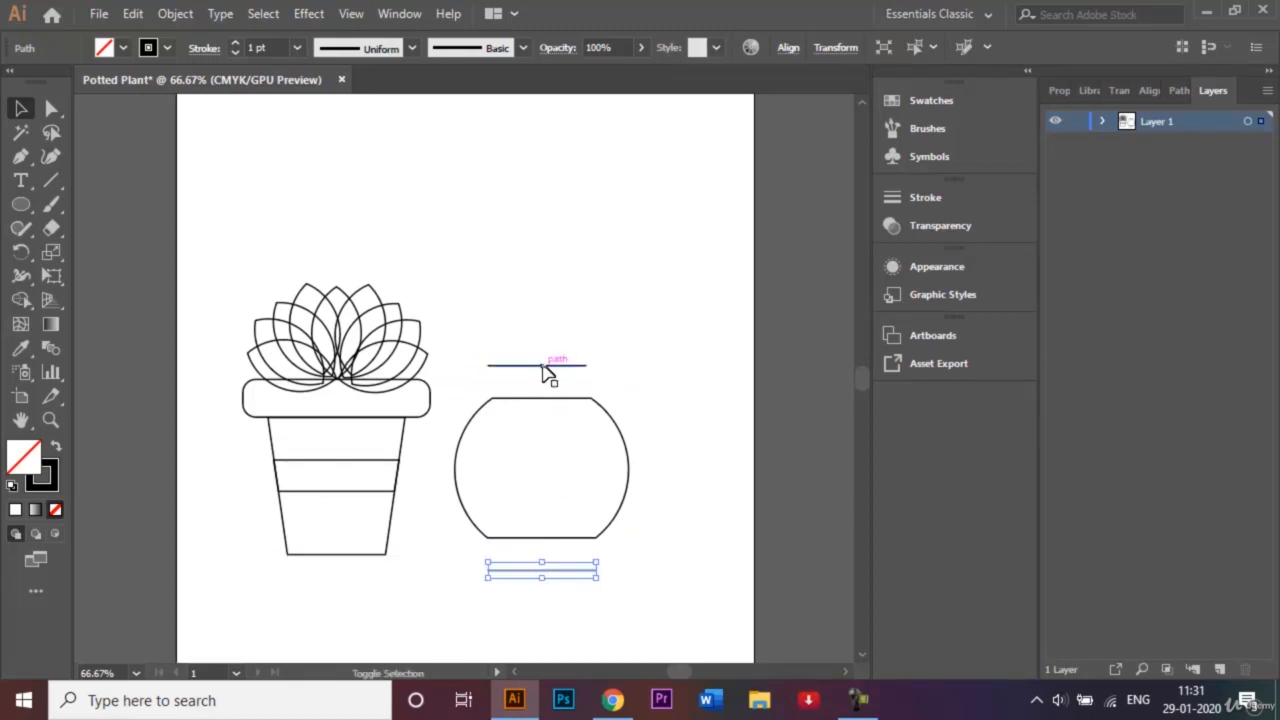
pyautogui.keyDown('shift'); pyautogui.click(545, 368); pyautogui.keyUp('shift')
pyautogui.press('Delete')
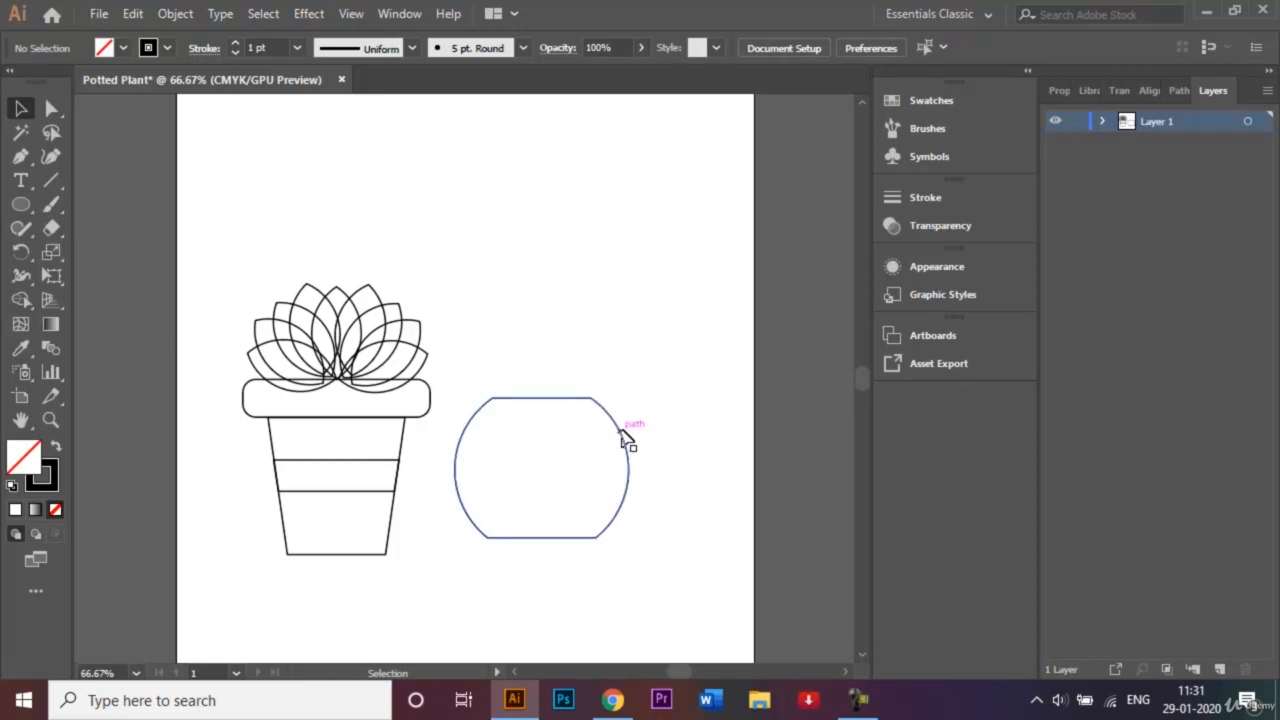
# Draw a thin rectangular foot beneath the round bowl, matching the width of its flat bottom edge, and deselect it
pyautogui.click(22, 205)
pyautogui.click(76, 206)
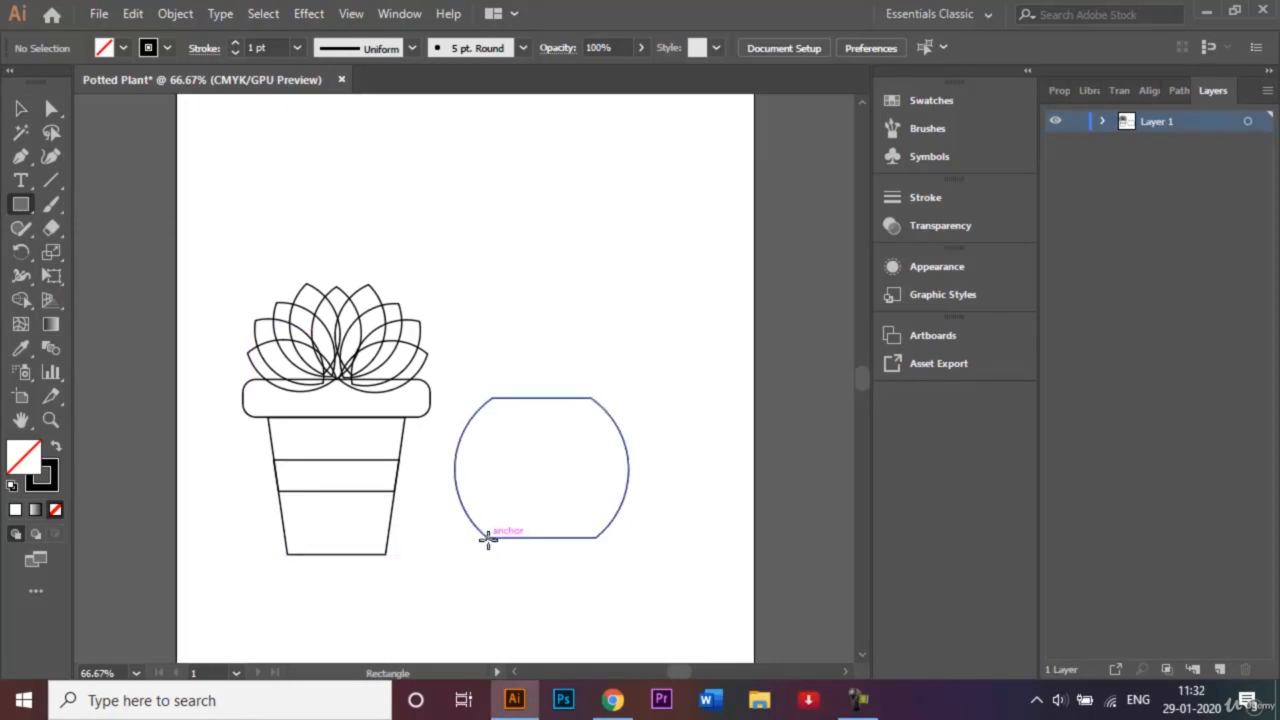
pyautogui.moveTo(489, 538); pyautogui.dragTo(599, 560)
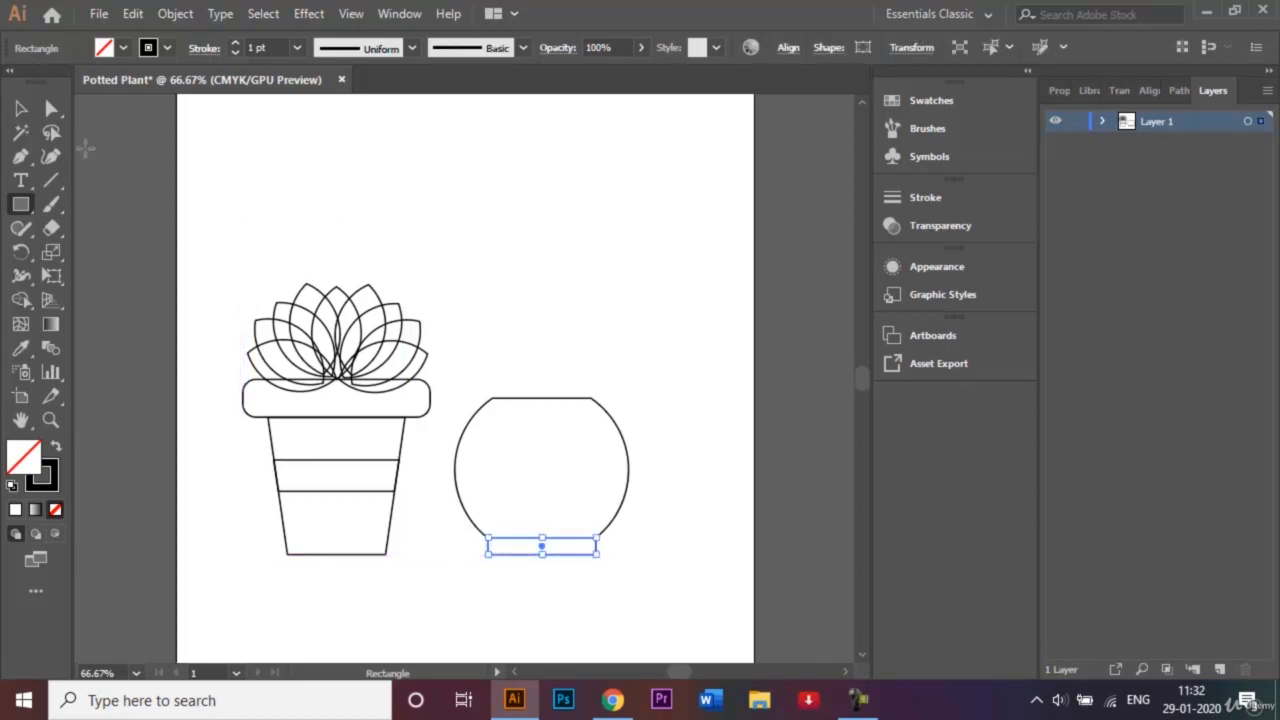
pyautogui.press('v')
pyautogui.click(533, 377)
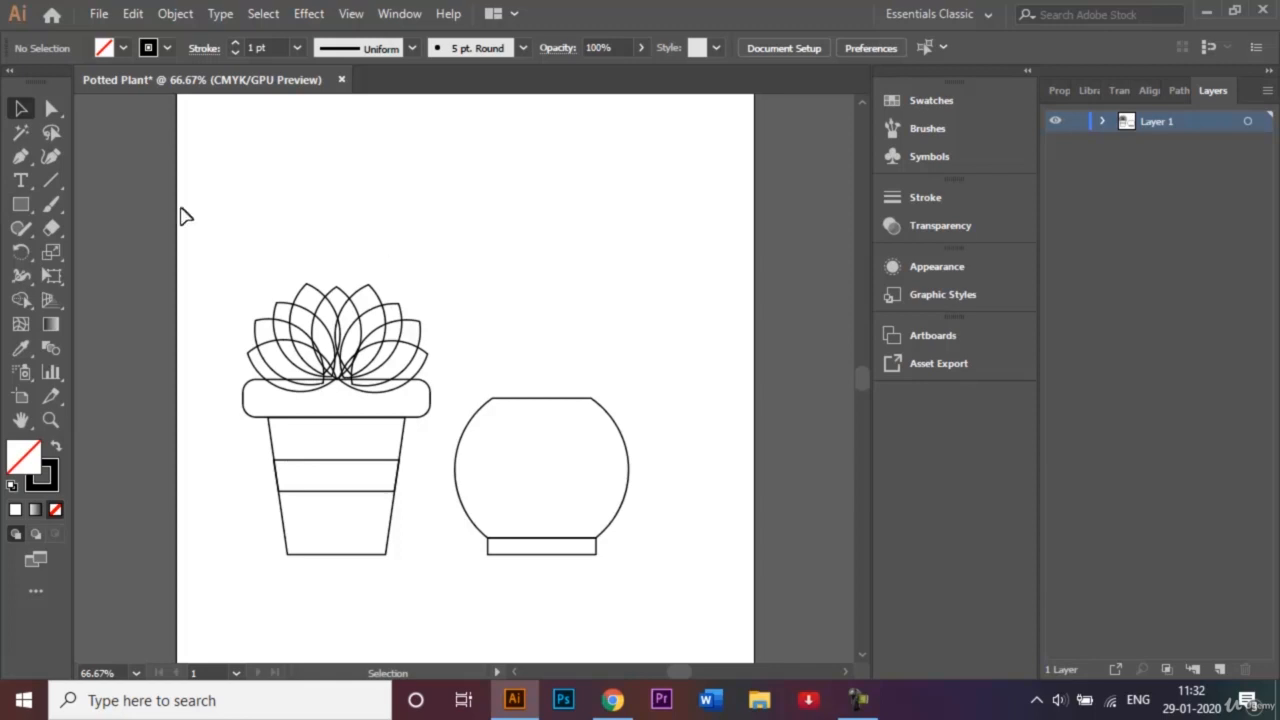
# Draw a smaller circle above the round bowl and place a copy to its right so the two partly overlap
pyautogui.click(20, 204)
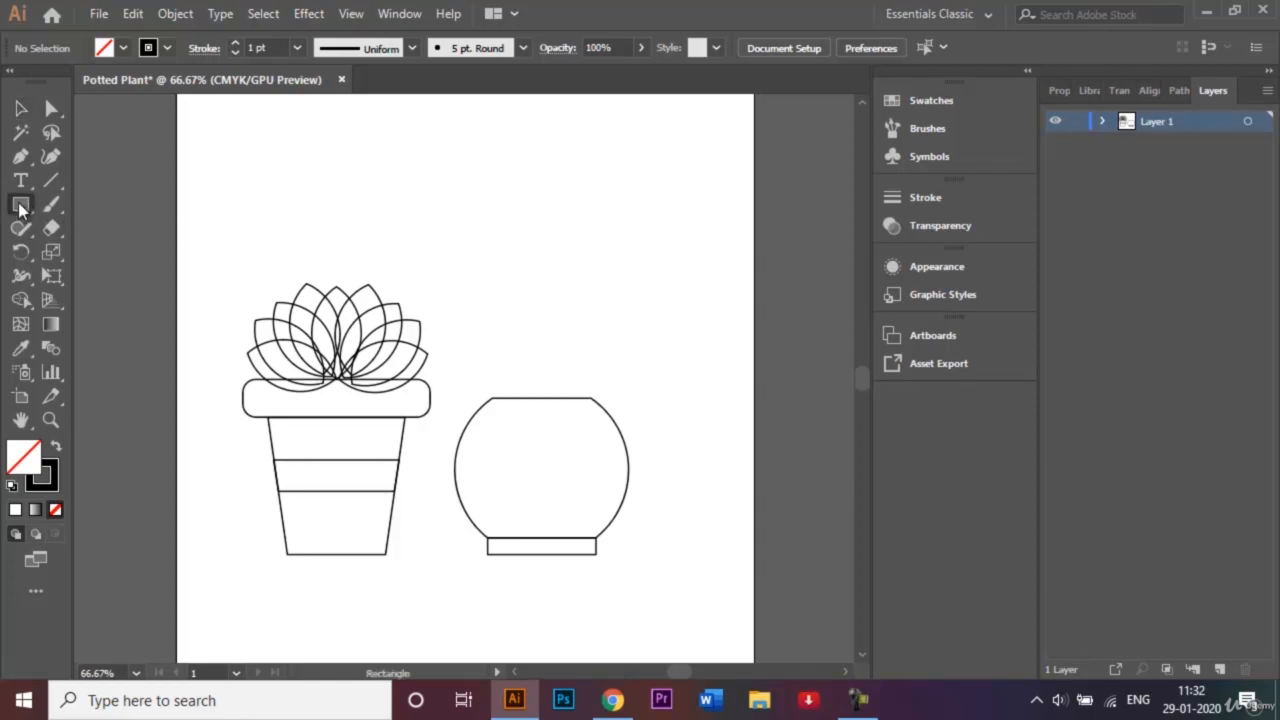
pyautogui.click(129, 260)
pyautogui.moveTo(477, 213); pyautogui.dragTo(589, 323)
pyautogui.click(30, 106)
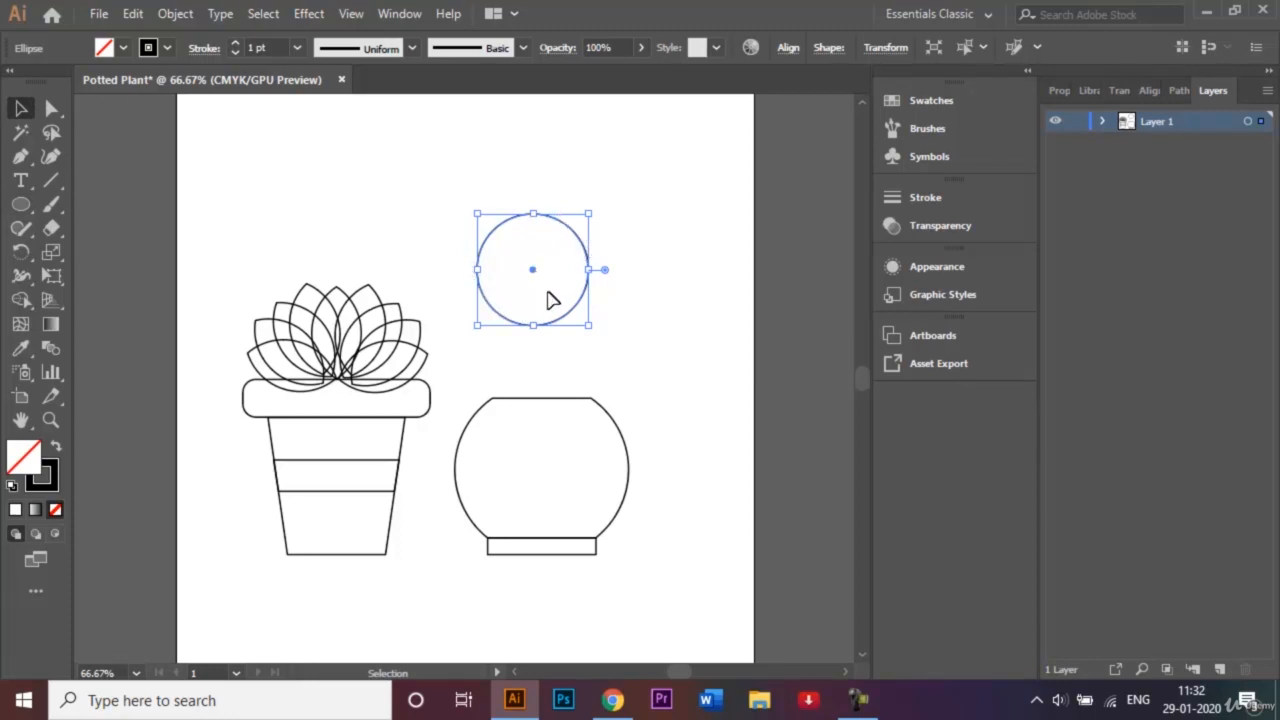
pyautogui.moveTo(533, 270); pyautogui.dragTo(606, 276)
pyautogui.click(530, 183)
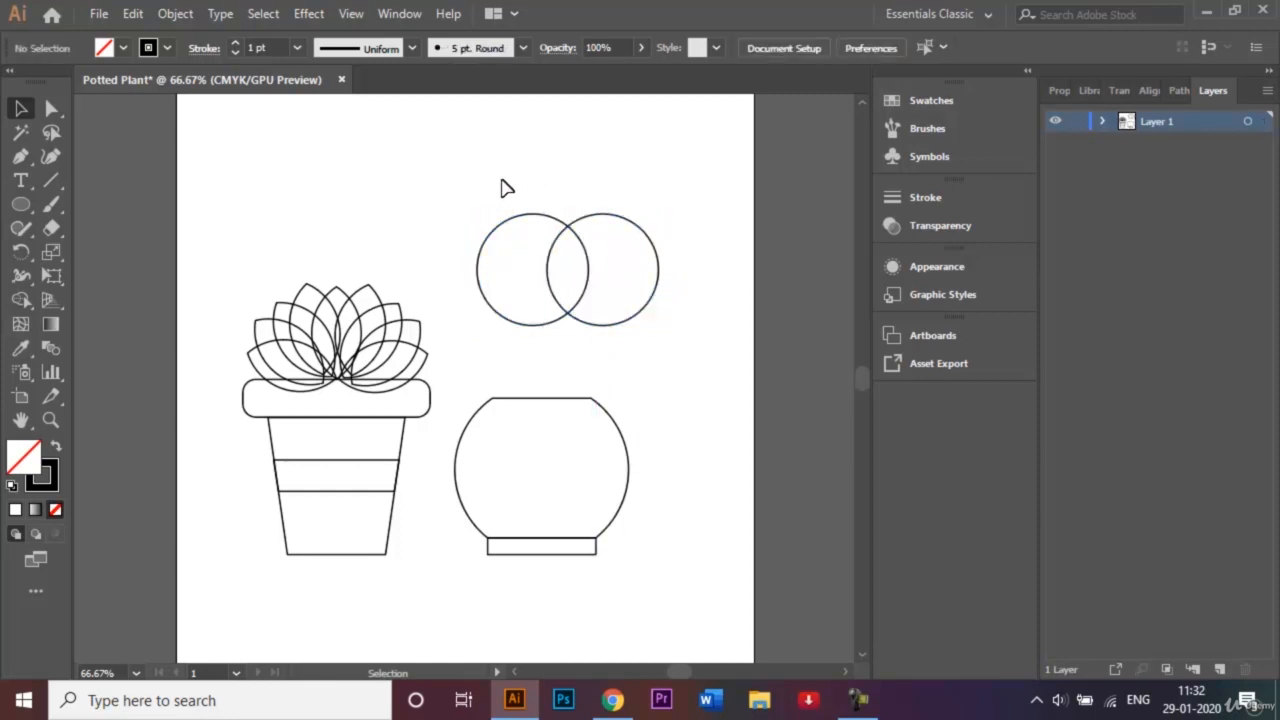
# Trim away the outer parts of both overlapping circles with the Shape Builder, keeping only the leaf-shaped overlap
pyautogui.moveTo(505, 188); pyautogui.dragTo(671, 329)
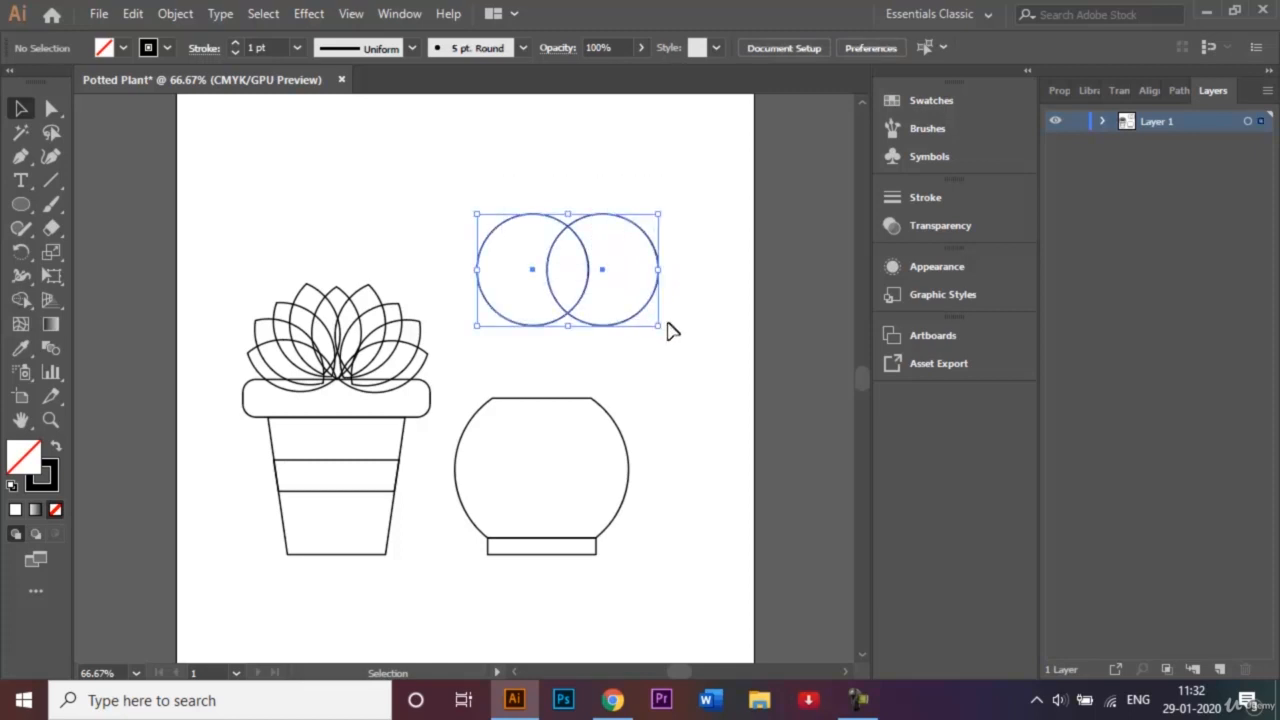
pyautogui.click(20, 299)
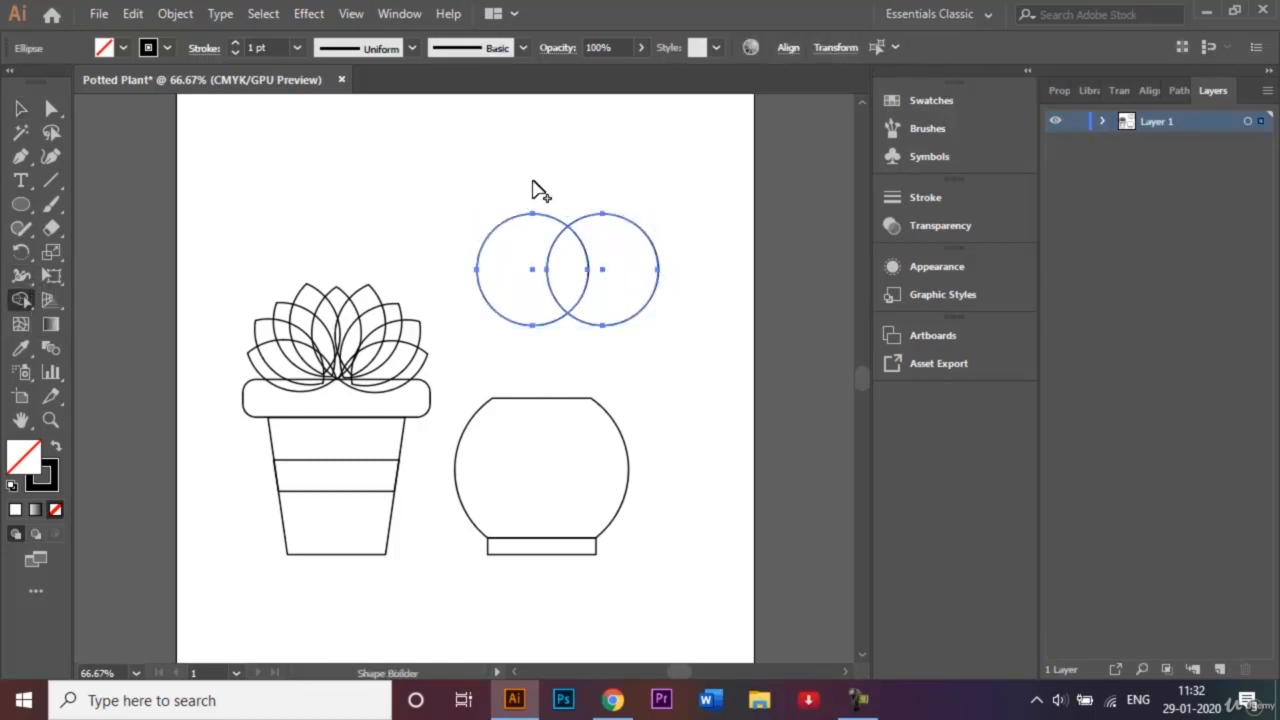
pyautogui.moveTo(535, 235); pyautogui.dragTo(540, 368)
pyautogui.press('alt')
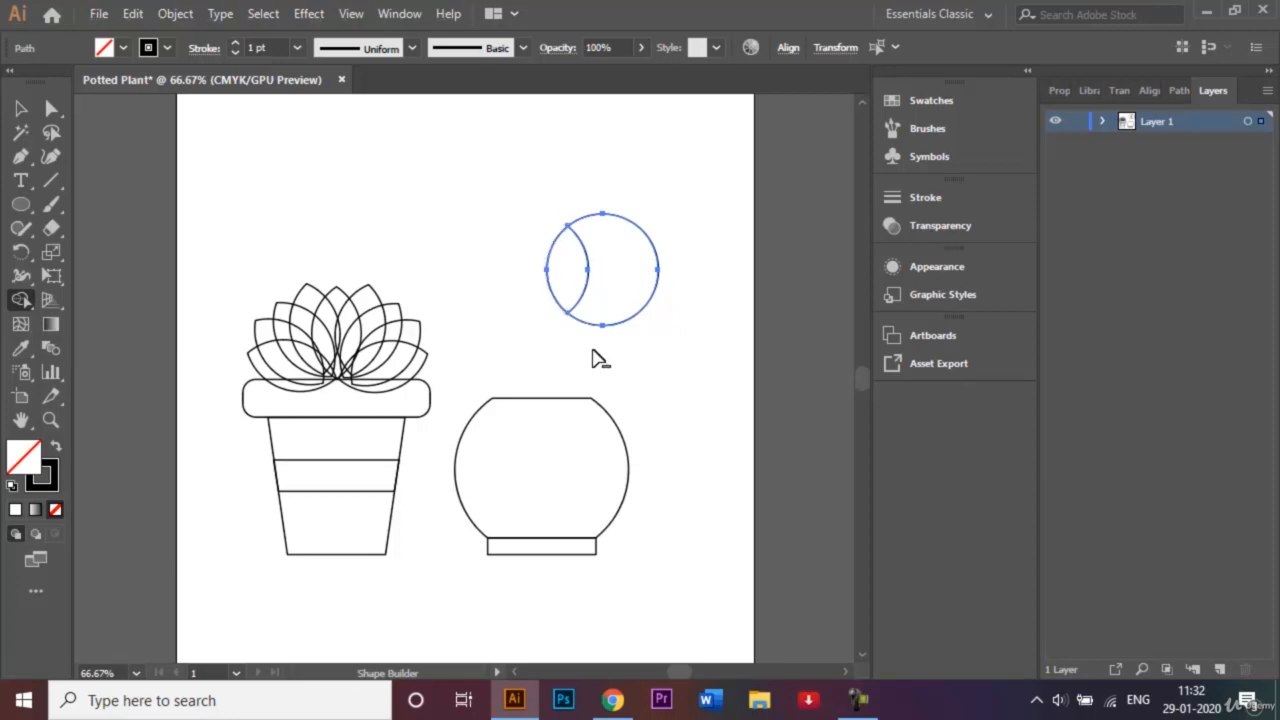
pyautogui.moveTo(598, 345); pyautogui.dragTo(612, 272)
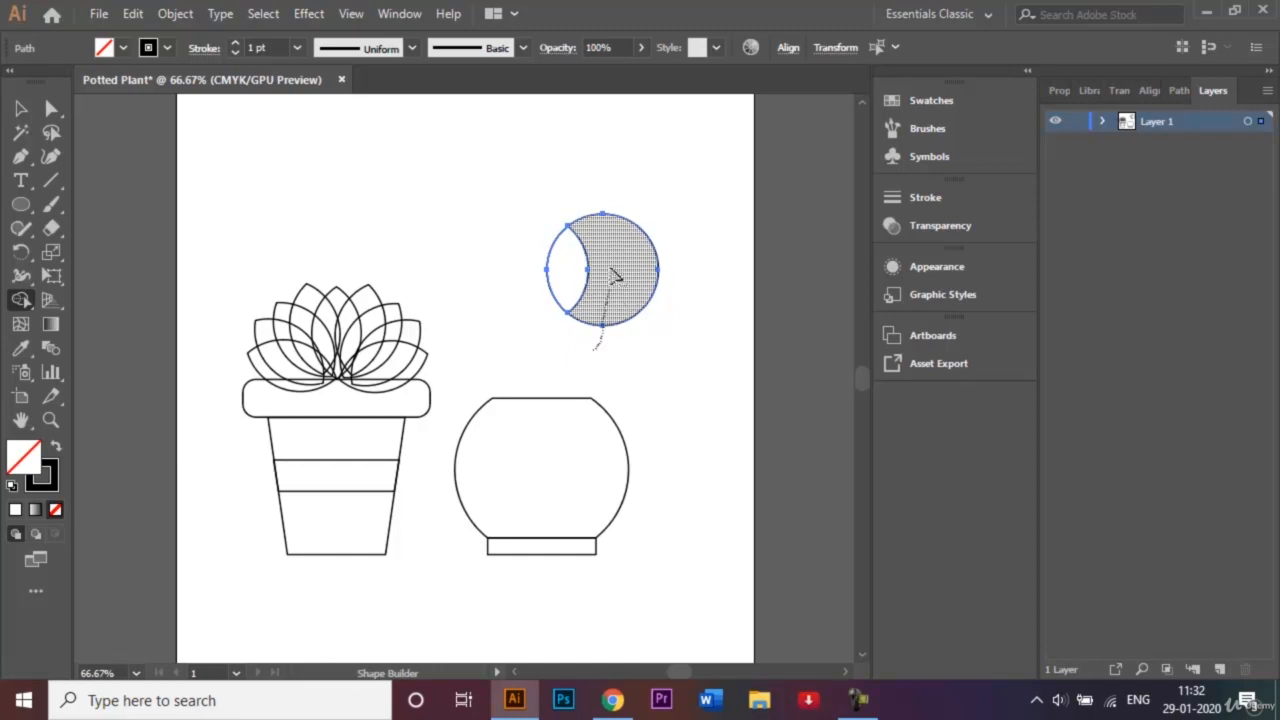
pyautogui.moveTo(611, 213); pyautogui.dragTo(610, 193)
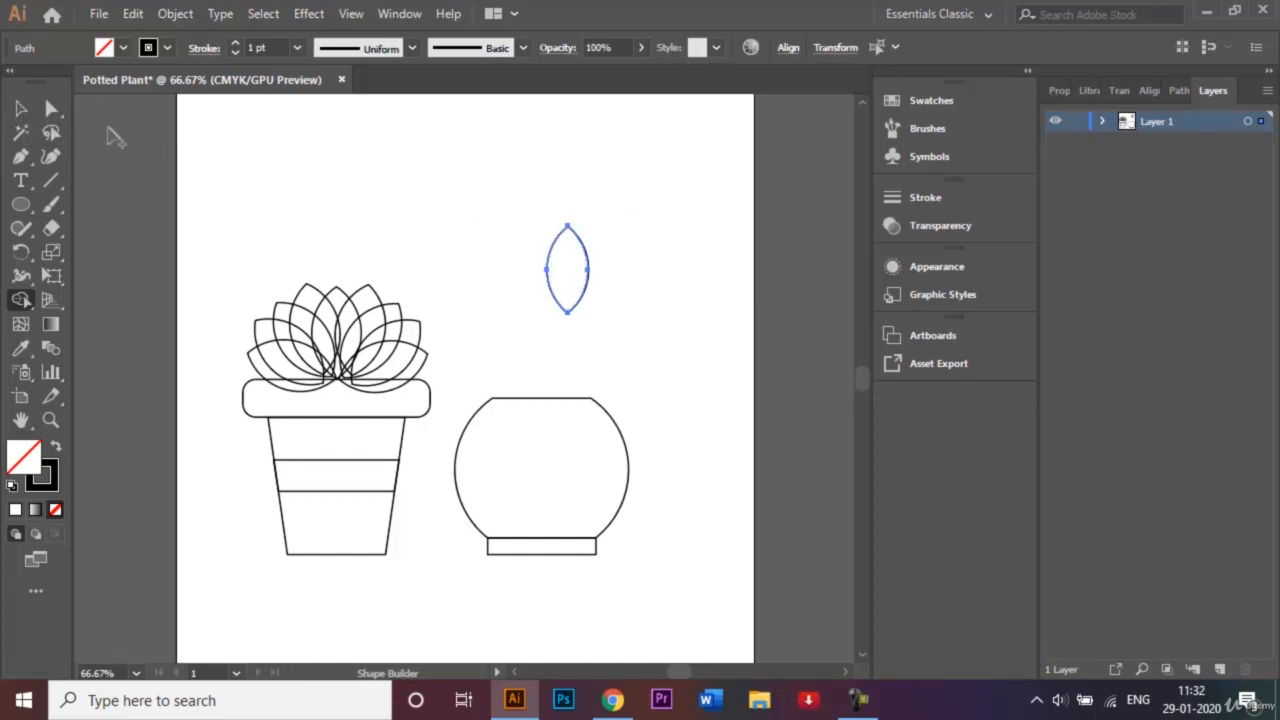
# Stretch the leaf shape upward and narrow it slightly into a long slender leaf, and deselect it
pyautogui.click(28, 110)
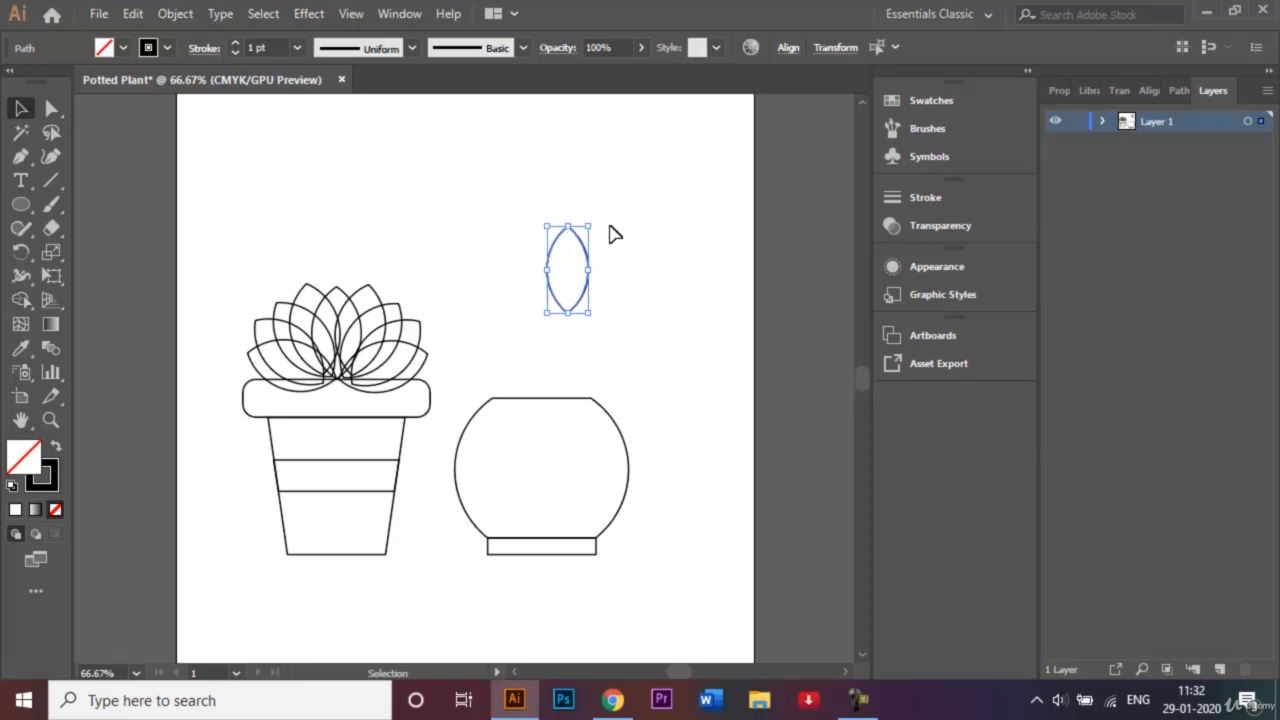
pyautogui.hotkey('ctrl', '=')
pyautogui.hotkey('ctrl', '=')
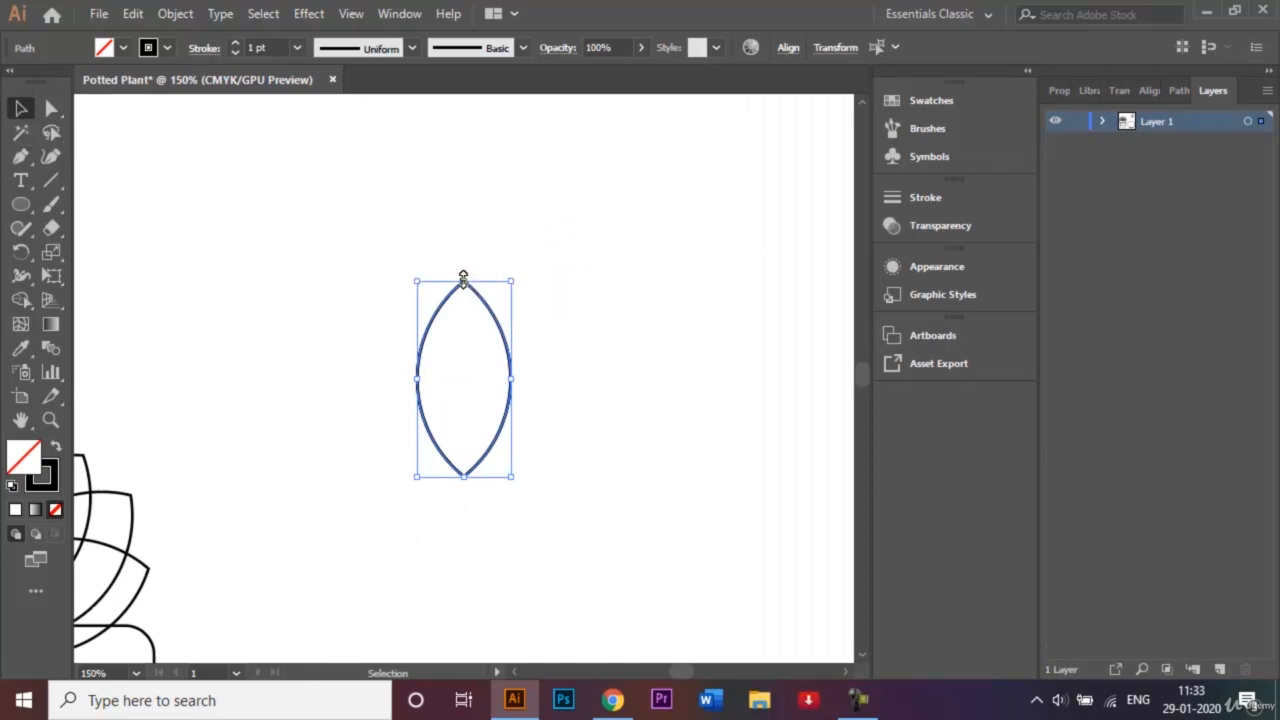
pyautogui.moveTo(463, 277); pyautogui.dragTo(466, 193)
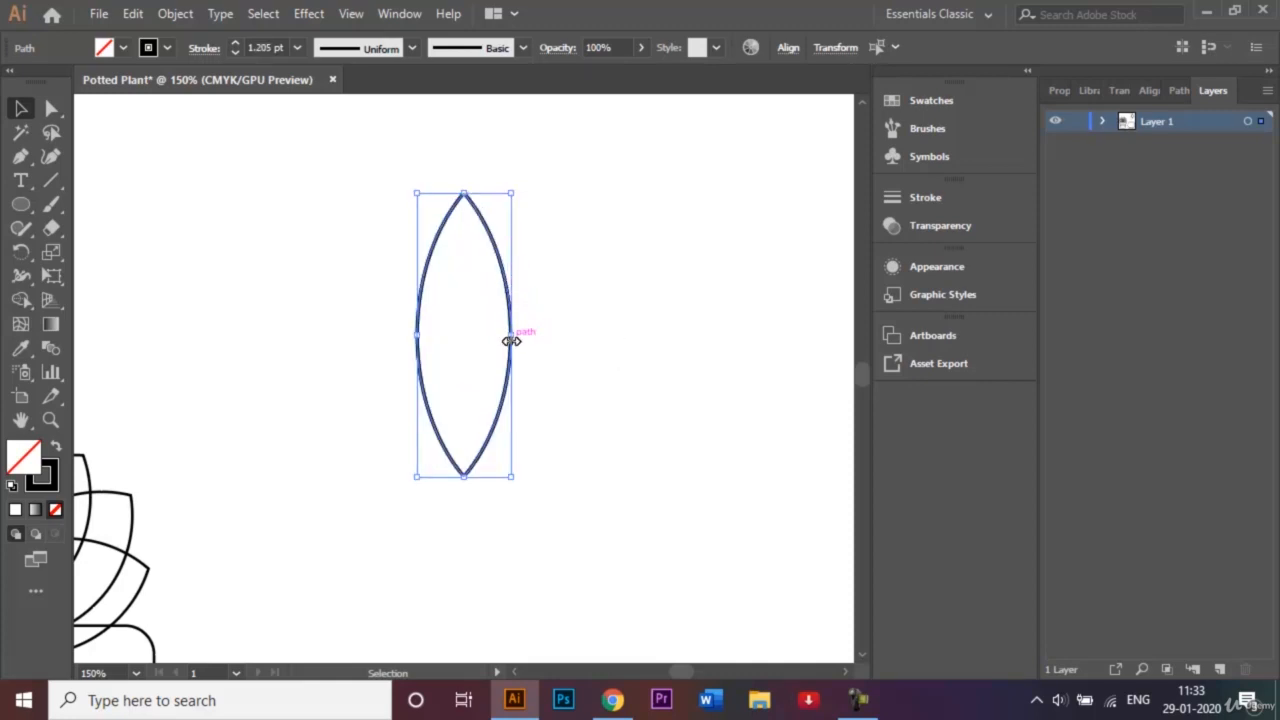
pyautogui.moveTo(511, 341); pyautogui.dragTo(494, 340)
pyautogui.click(548, 366)
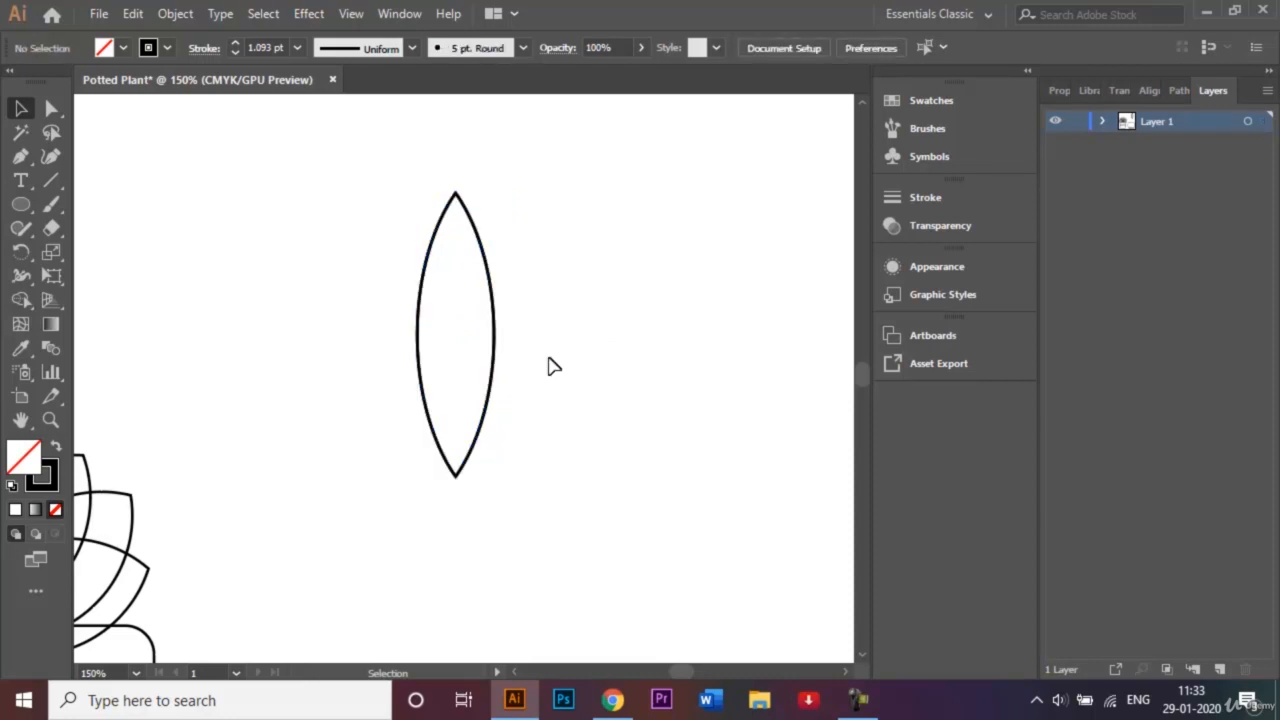
# Place a copy of the slender leaf upright on the middle of the round bowl's rim, with its lower tip touching the edge
pyautogui.hotkey('ctrl', '0')
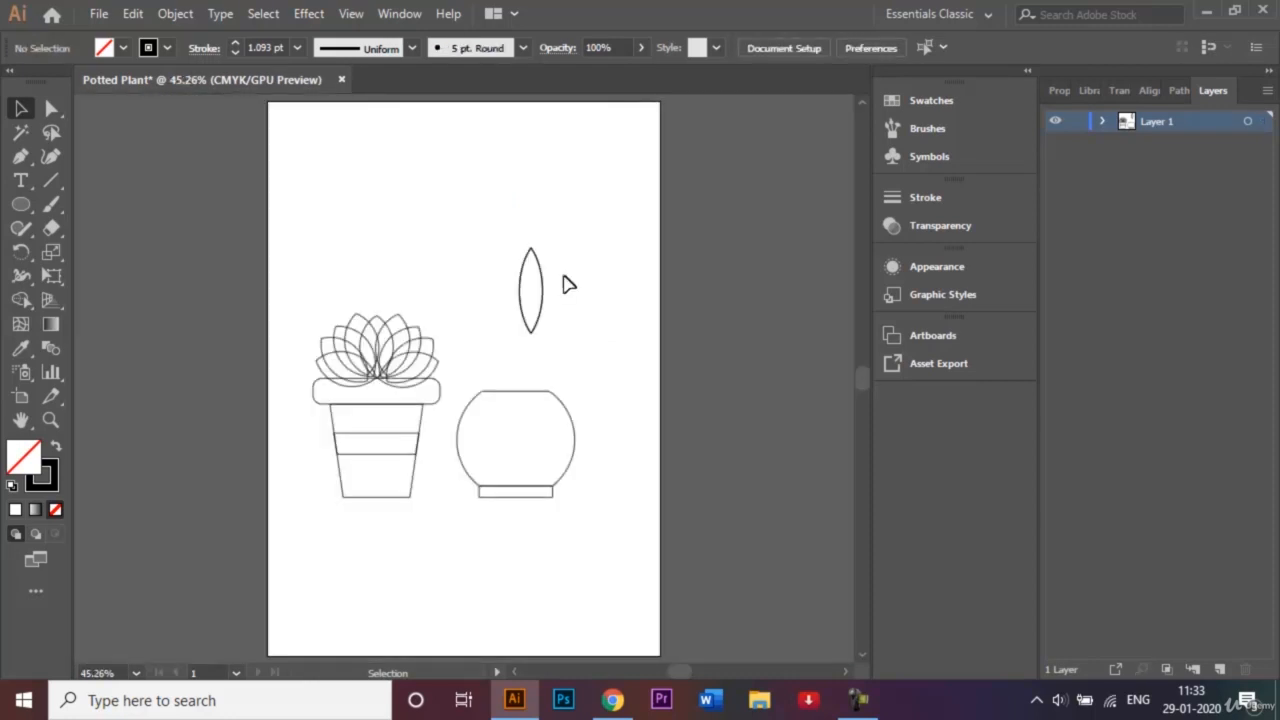
pyautogui.moveTo(540, 272); pyautogui.dragTo(525, 331)
pyautogui.click(641, 330)
pyautogui.hotkey('ctrl', '1')
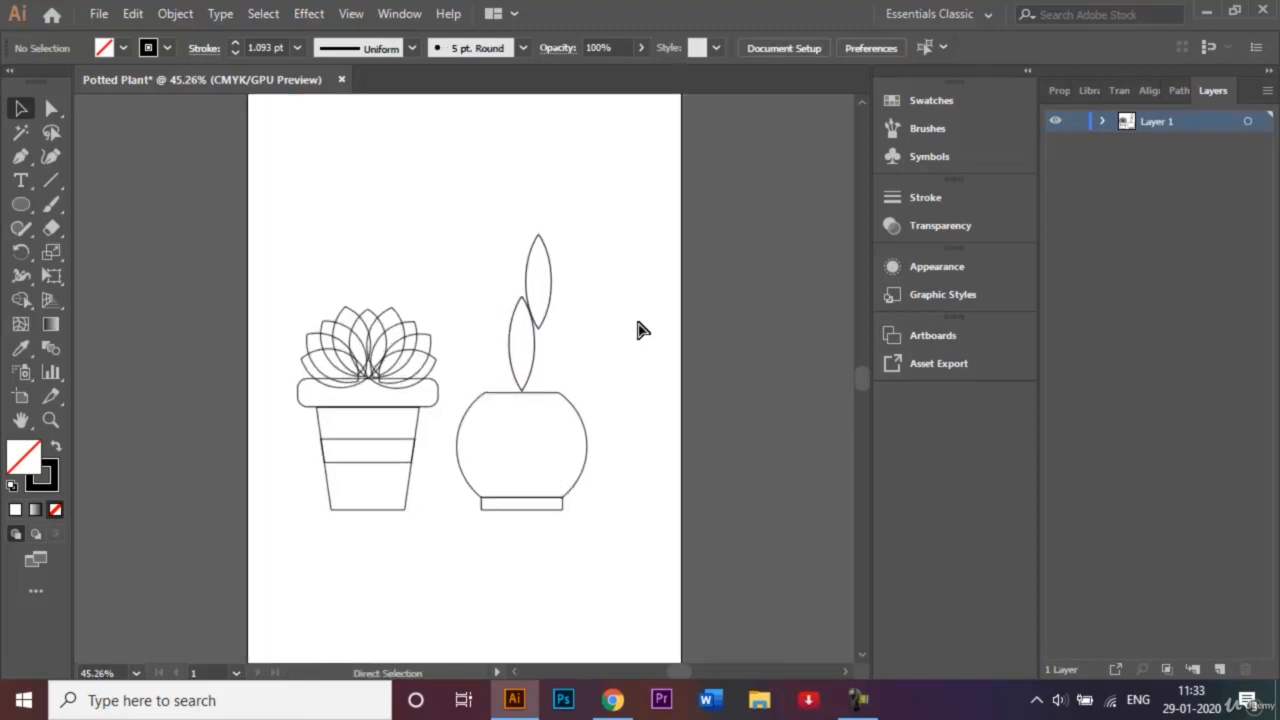
pyautogui.click(606, 320)
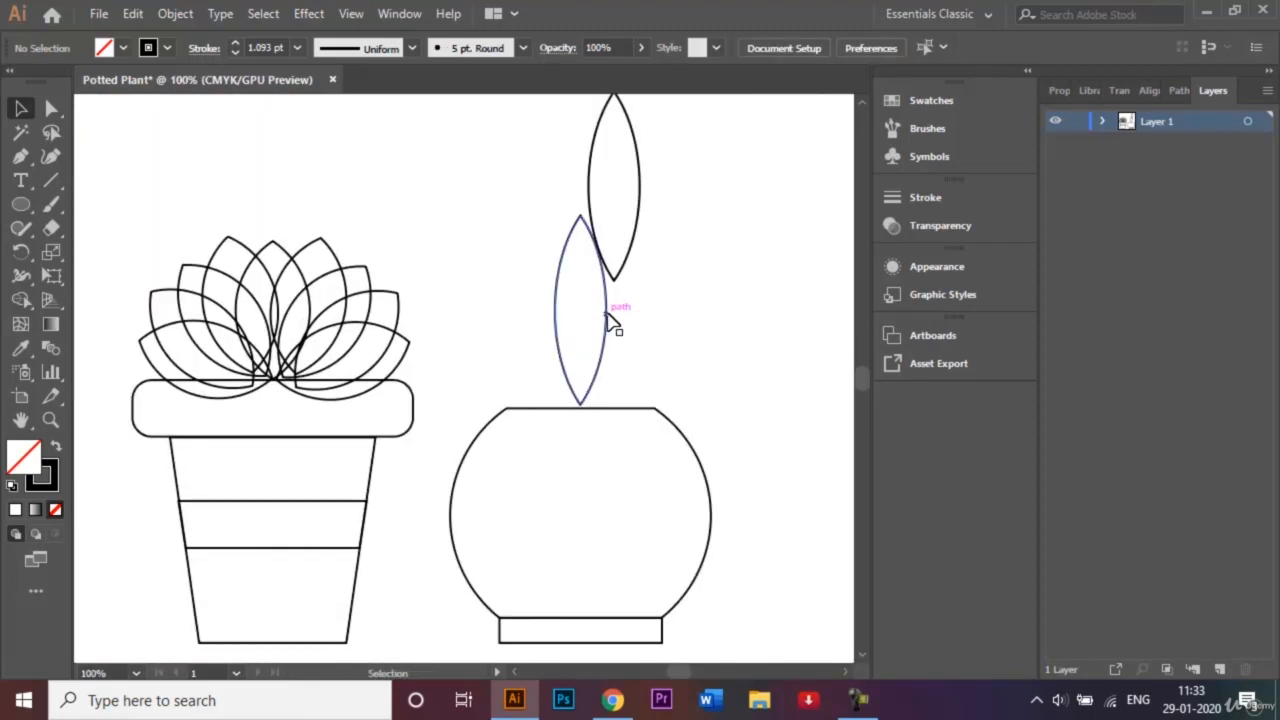
pyautogui.press('Down')
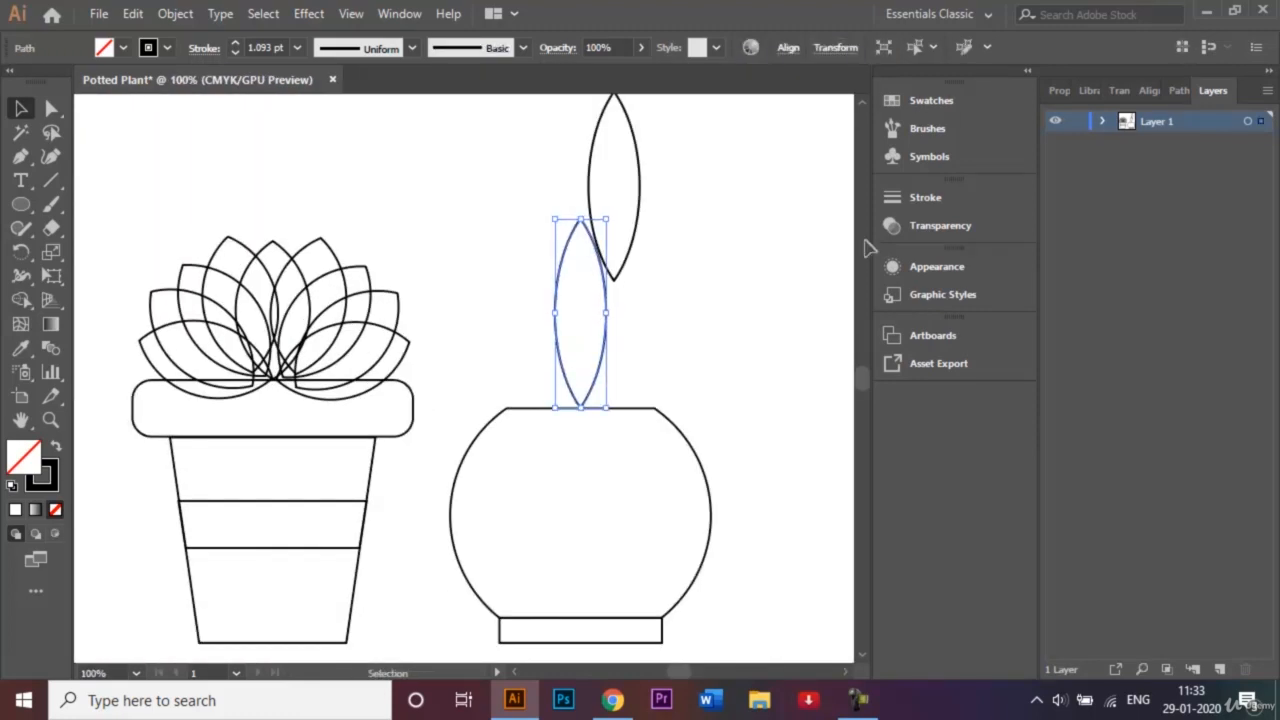
pyautogui.press('Down')
pyautogui.click(784, 220)
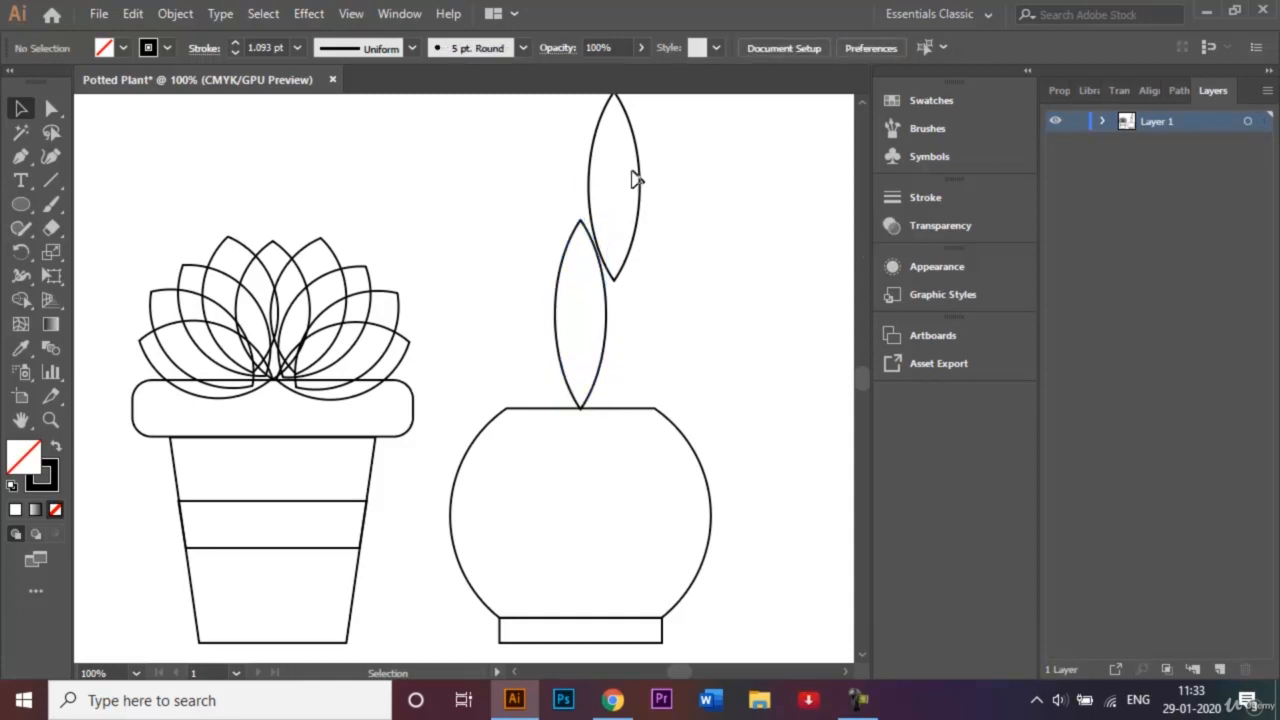
# Tilt the spare upper leaf slightly to the left and set it on the bowl's rim, overlapping the upright leaf's left side
pyautogui.moveTo(642, 176); pyautogui.dragTo(541, 253)
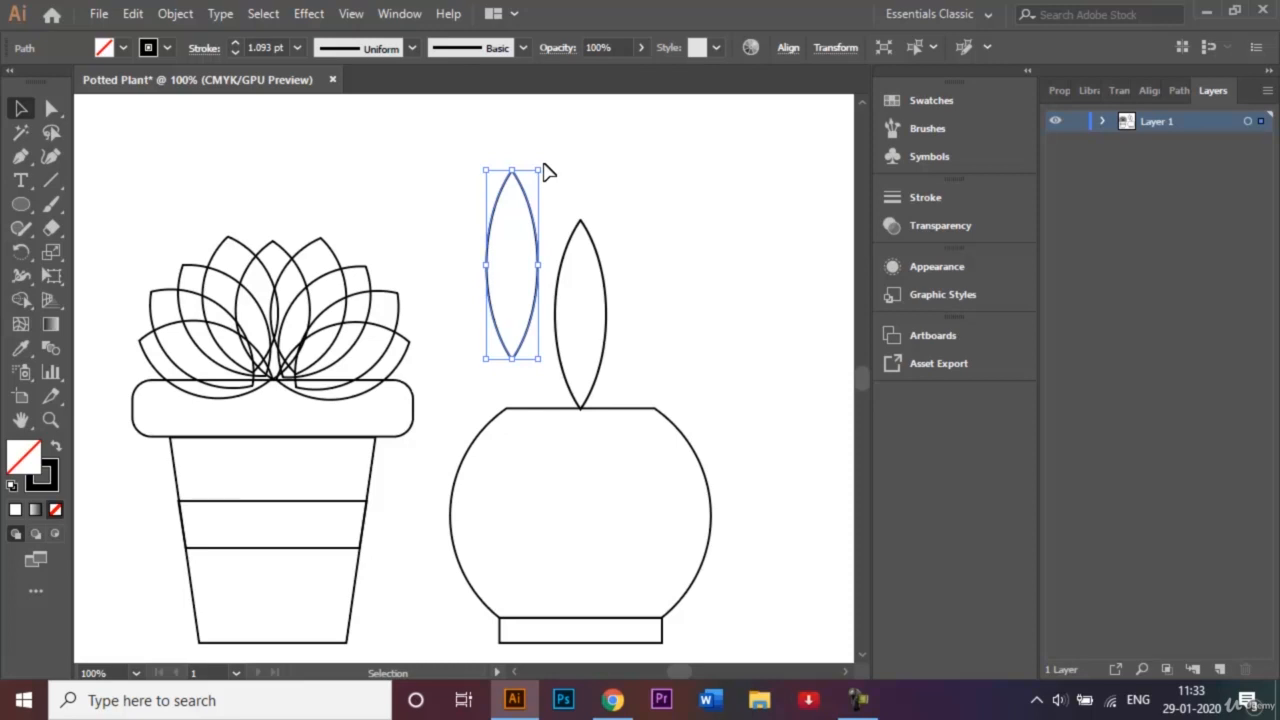
pyautogui.moveTo(543, 163); pyautogui.dragTo(517, 166)
pyautogui.hotkey('shift', 'Down')
pyautogui.hotkey('shift', 'Down')
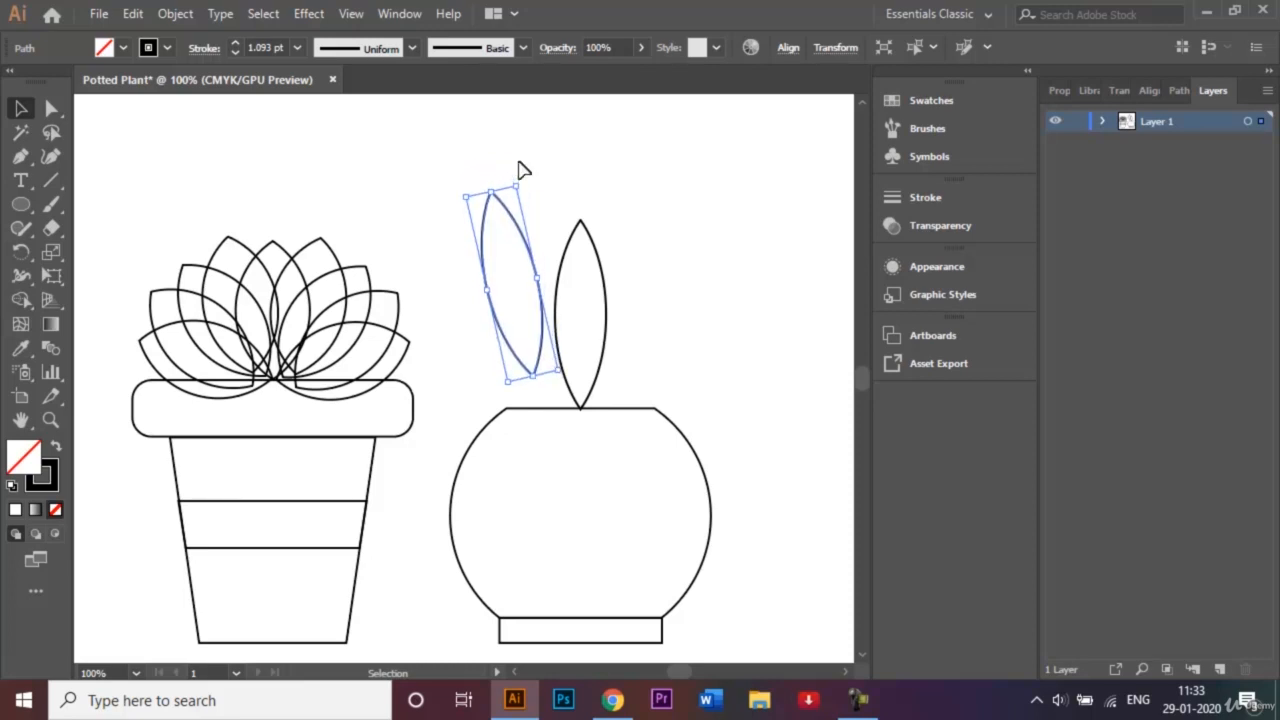
pyautogui.doubleClick(517, 228)
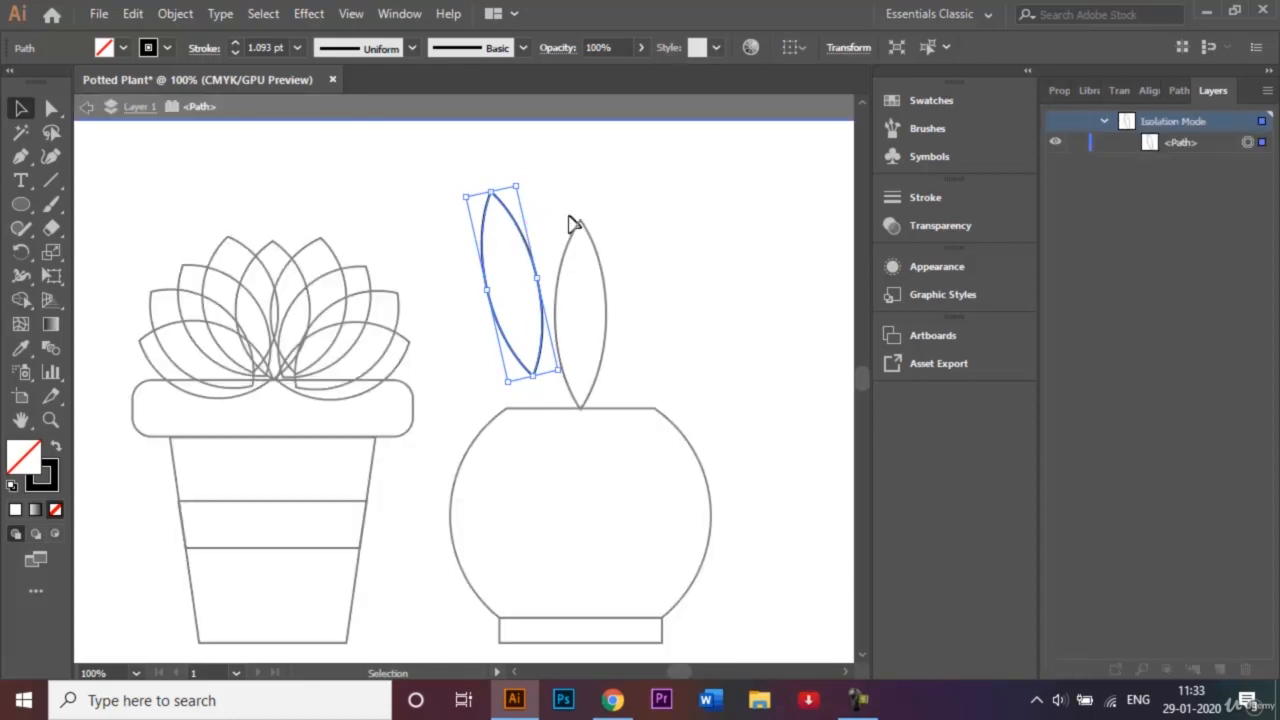
pyautogui.doubleClick(566, 222)
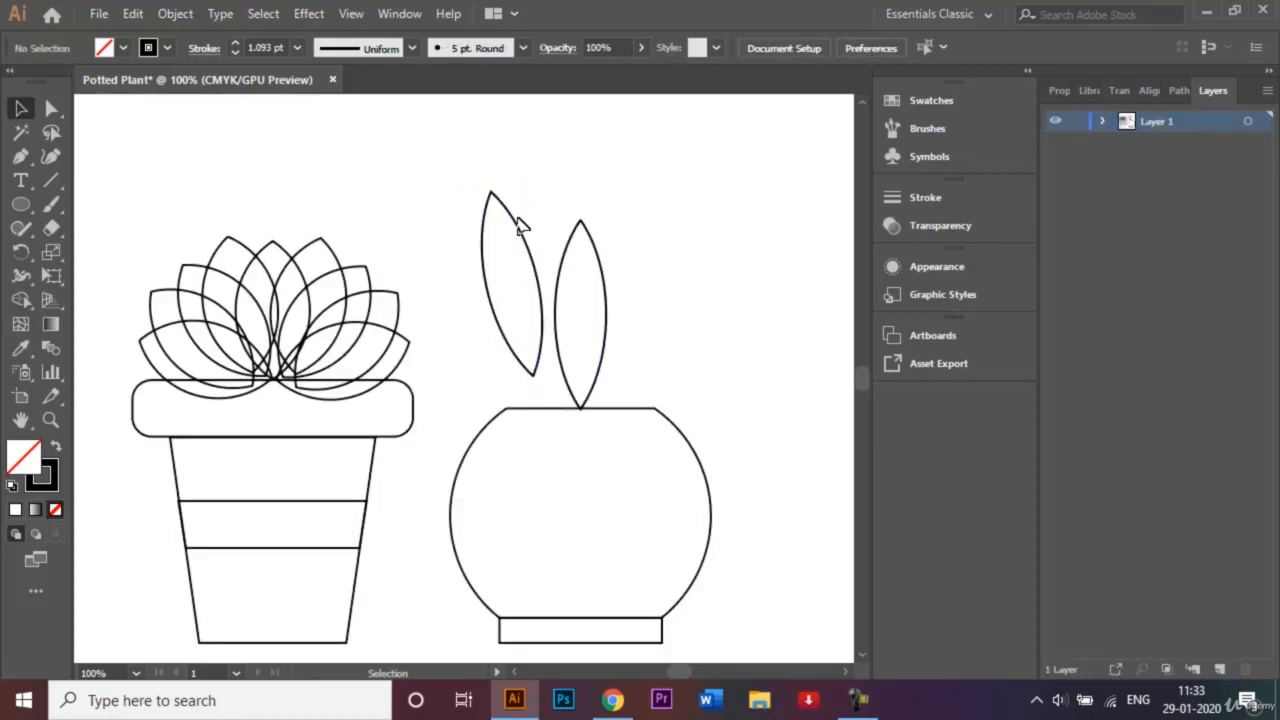
pyautogui.moveTo(520, 240); pyautogui.dragTo(541, 262)
pyautogui.click(709, 291)
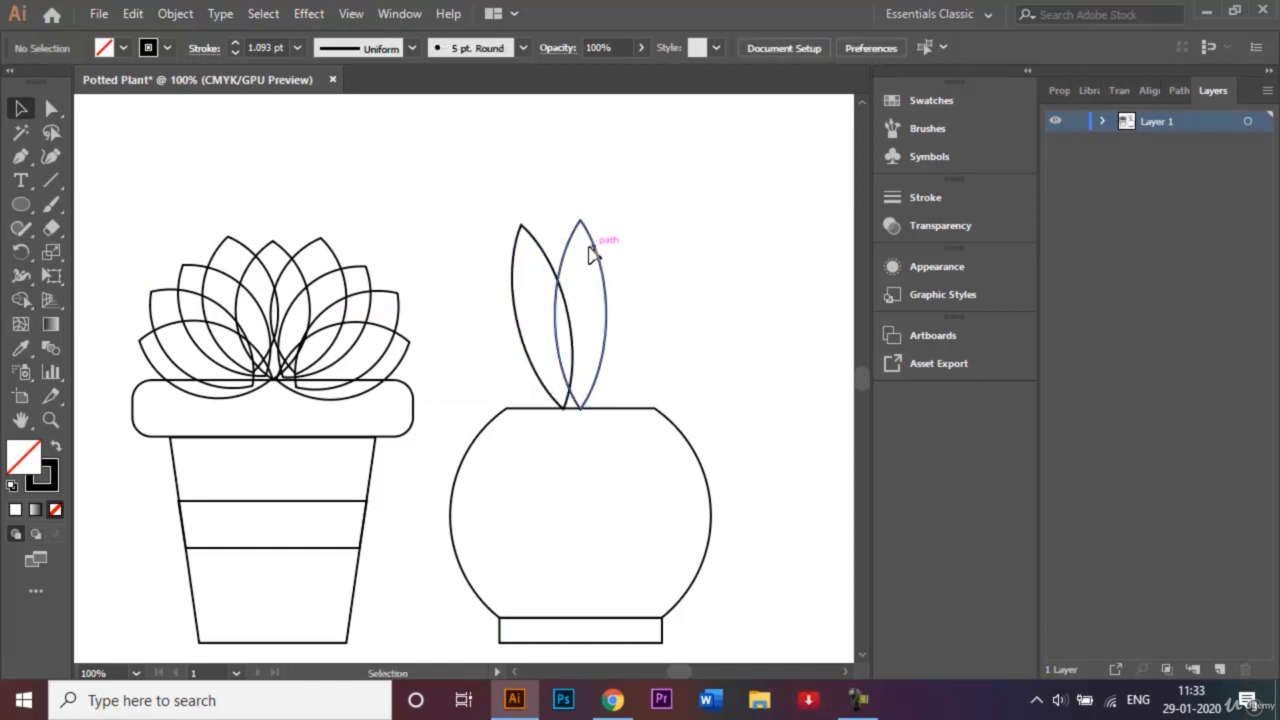
# Copy the tilted leaf, lean the copy further outward, and set its tip on the rim left of the other leaves
pyautogui.click(542, 255)
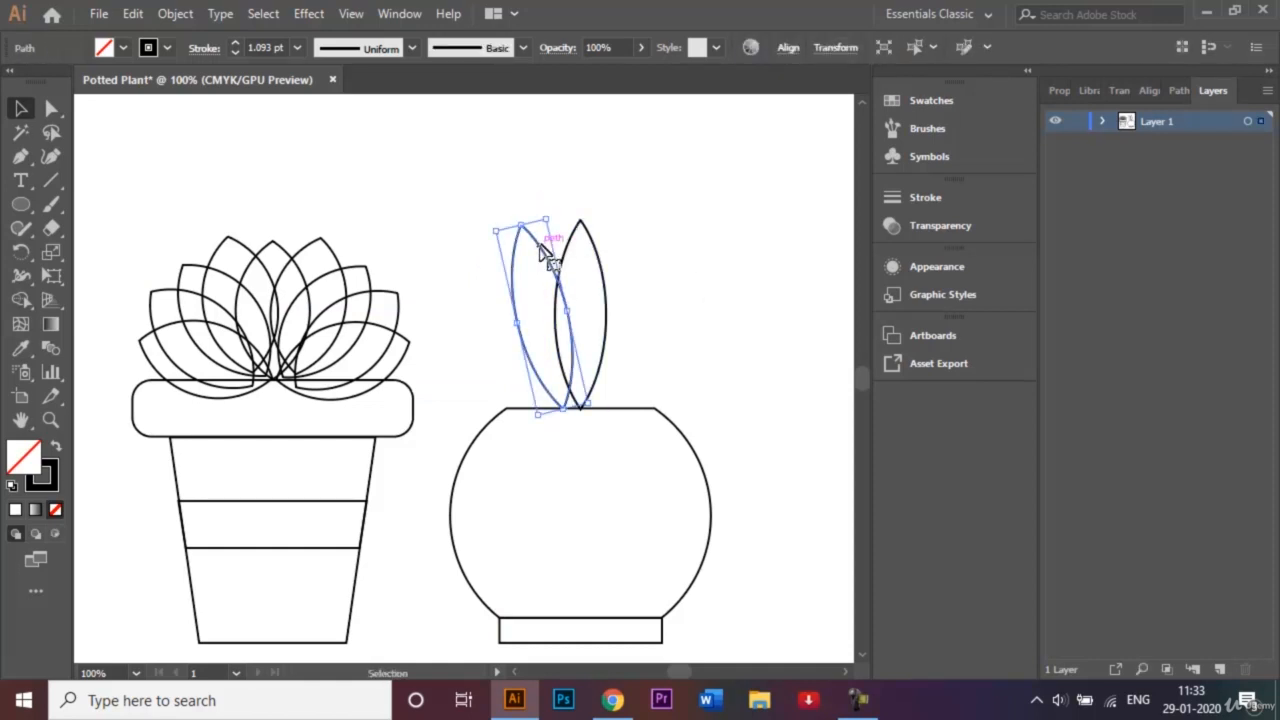
pyautogui.moveTo(541, 253); pyautogui.dragTo(432, 284)
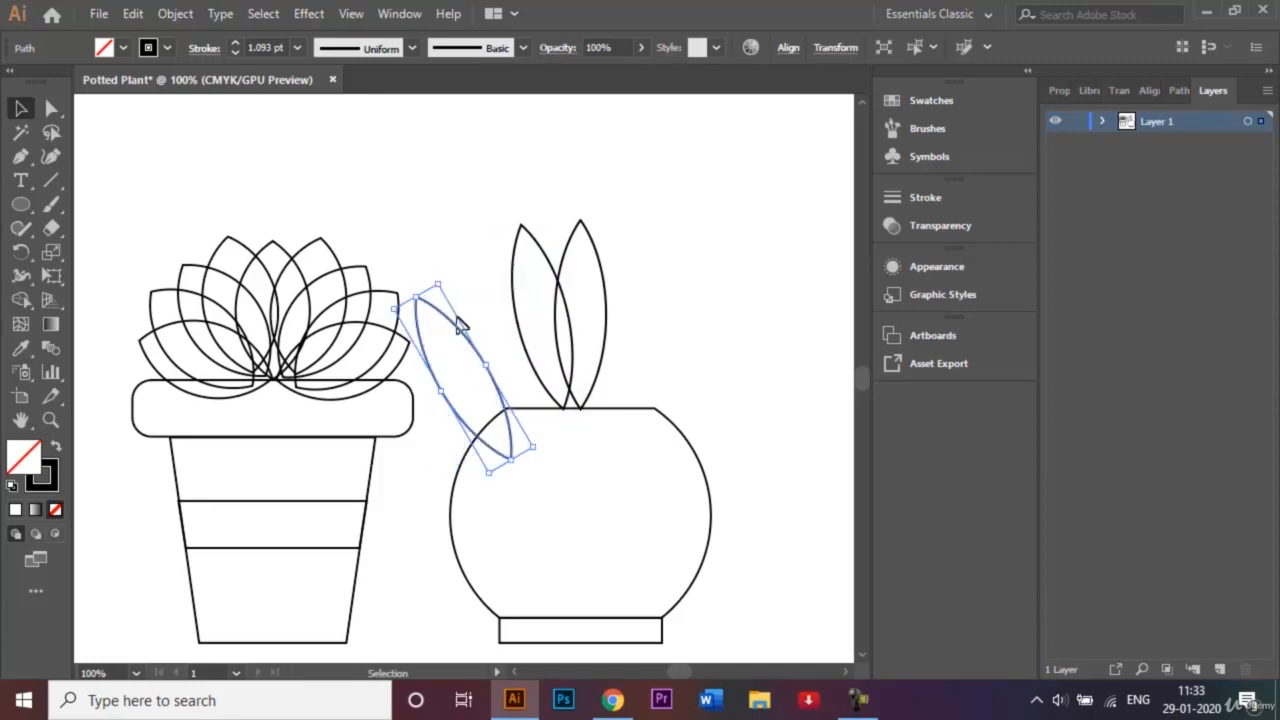
pyautogui.moveTo(455, 330); pyautogui.dragTo(488, 282)
pyautogui.click(659, 292)
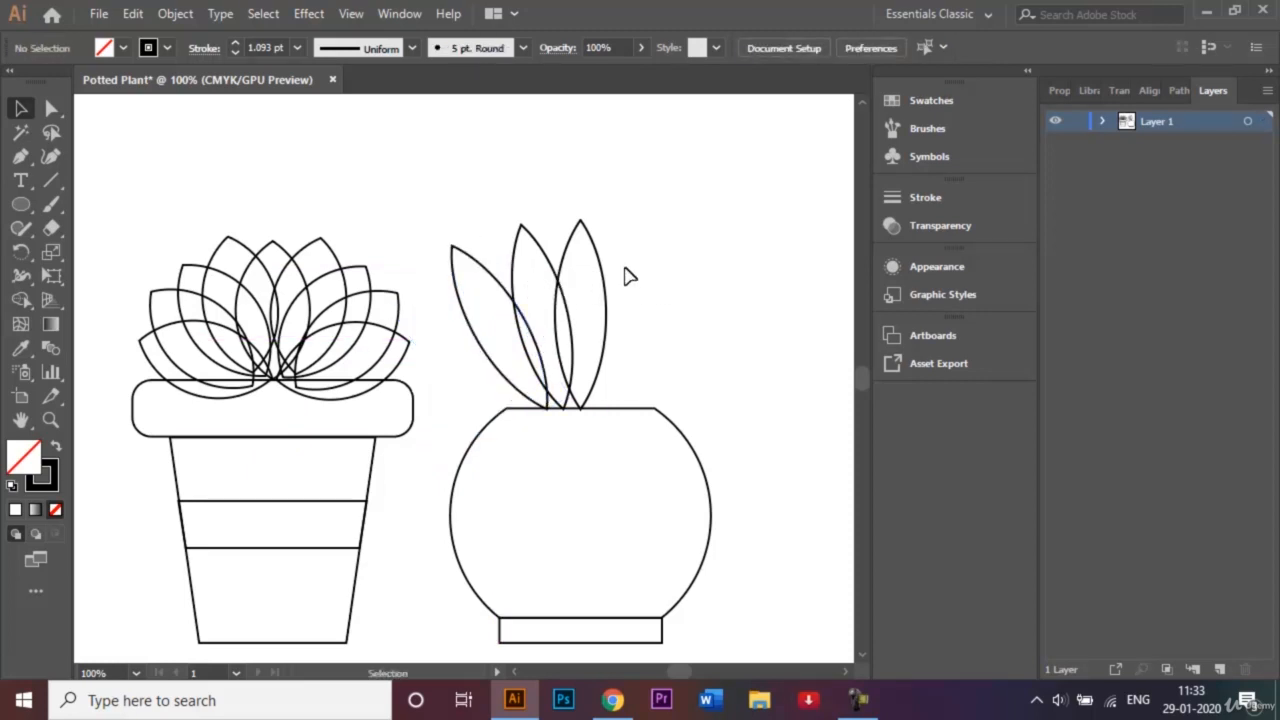
# Create a reflected copy of the two tilted leaves across the vertical axis
pyautogui.click(539, 240)
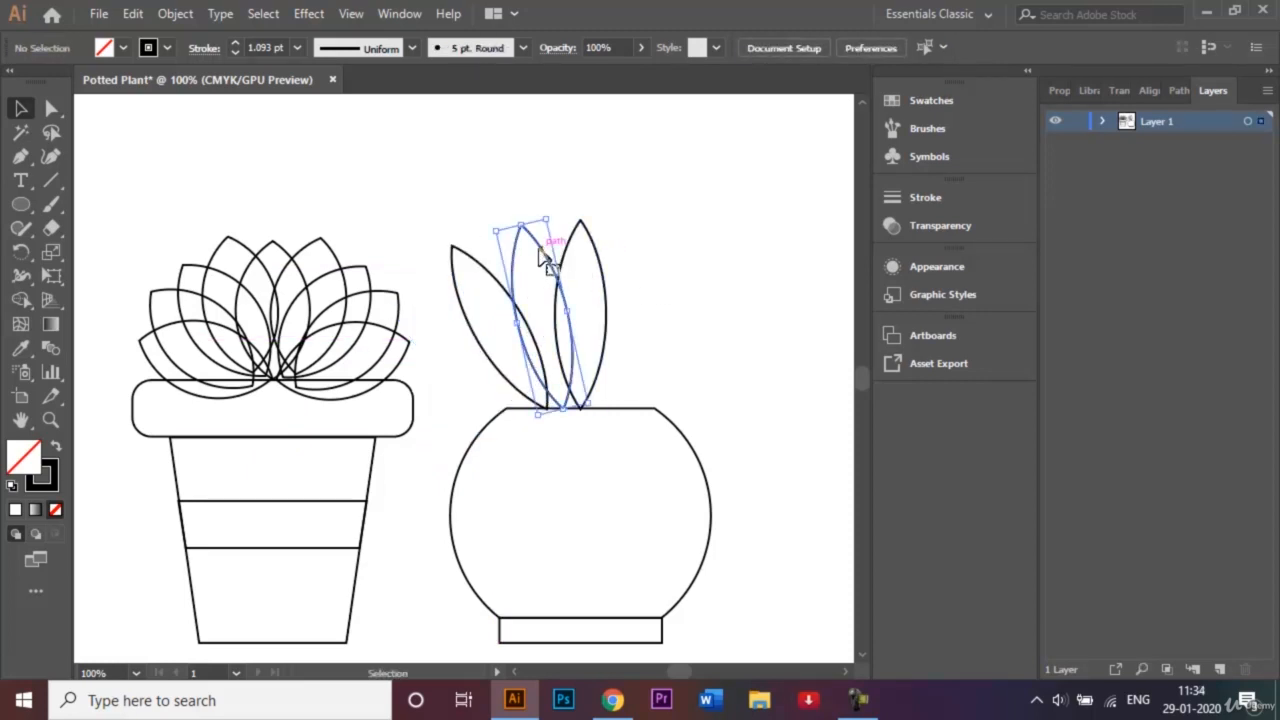
pyautogui.keyDown('shift'); pyautogui.click(476, 261); pyautogui.keyUp('shift')
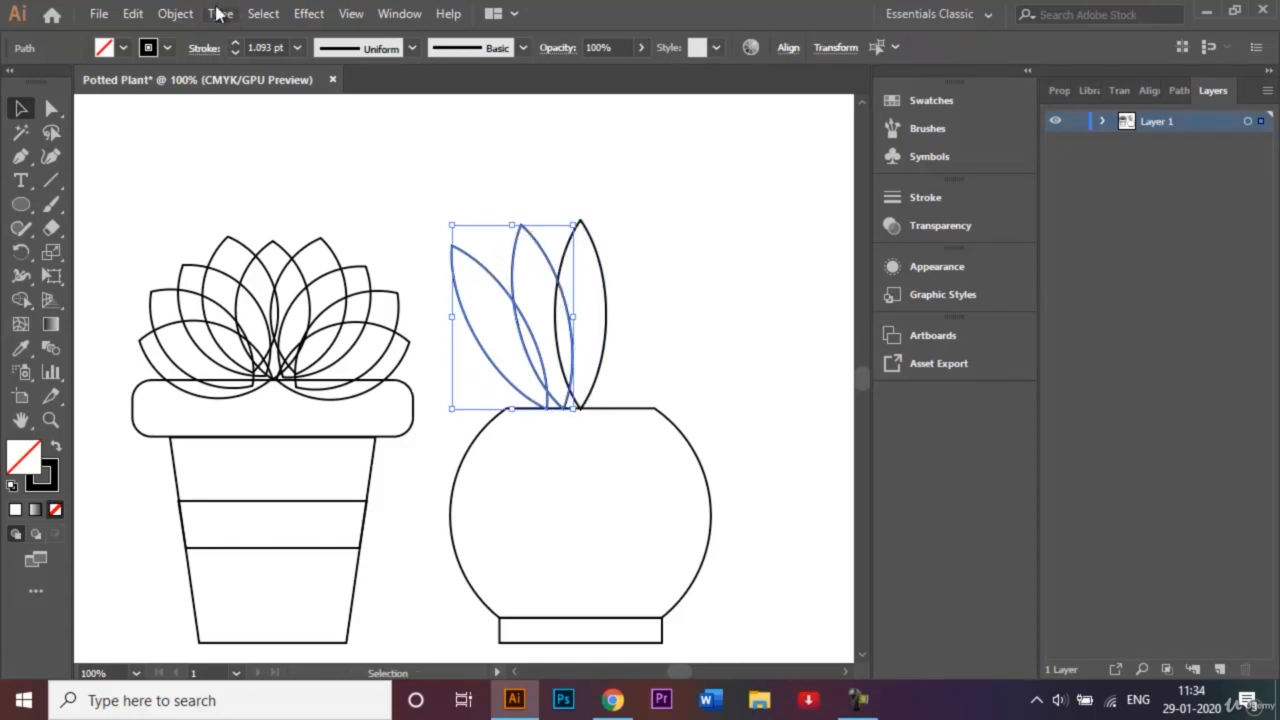
pyautogui.click(187, 16)
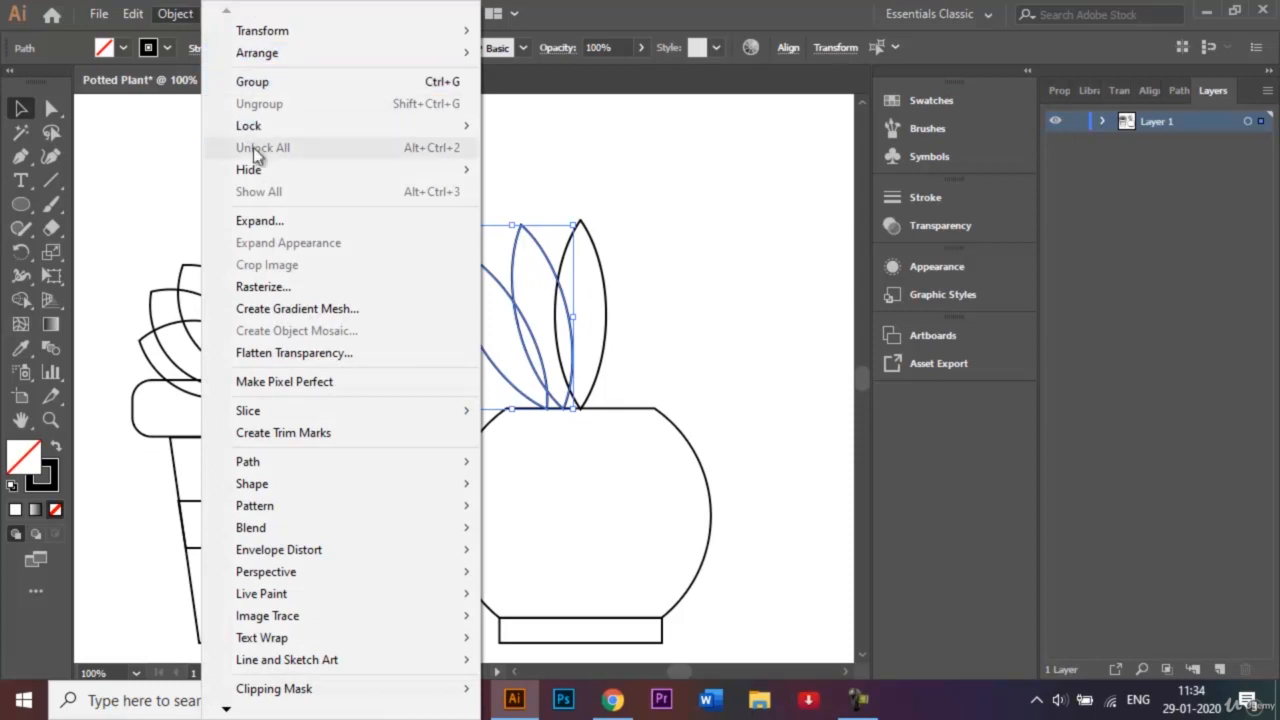
pyautogui.moveTo(334, 464)
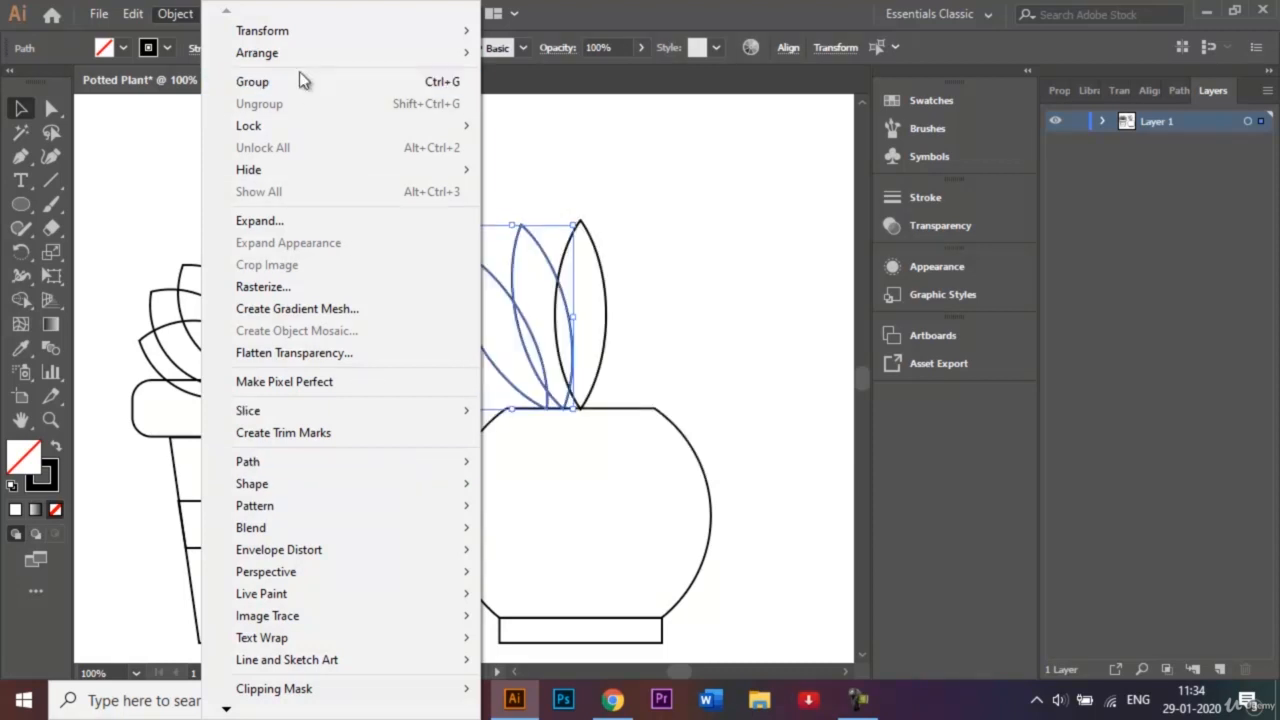
pyautogui.moveTo(340, 46)
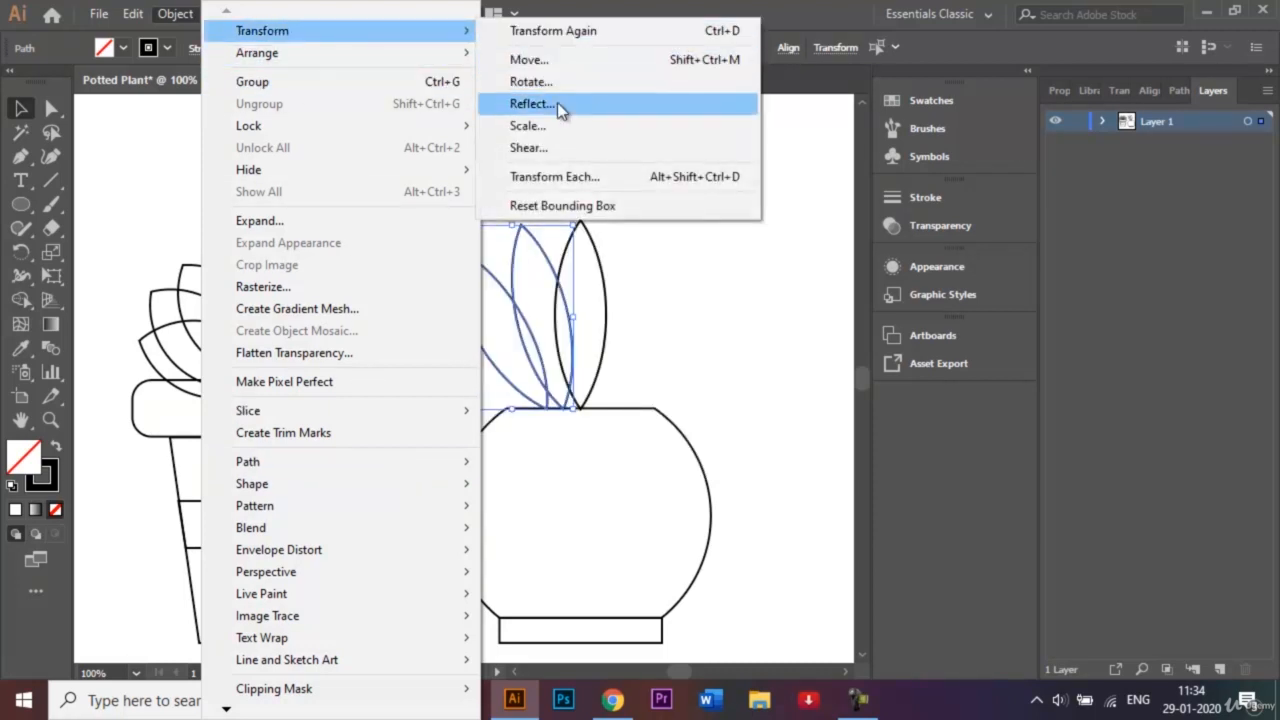
pyautogui.click(557, 102)
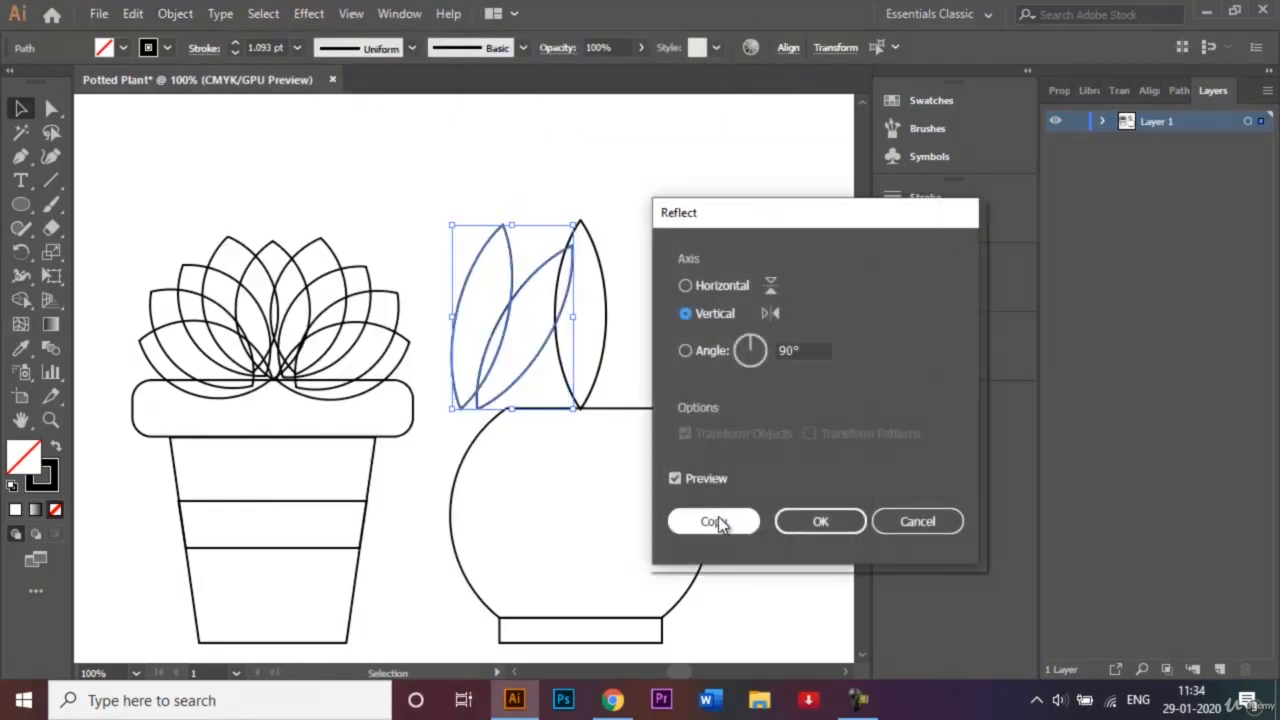
pyautogui.click(715, 521)
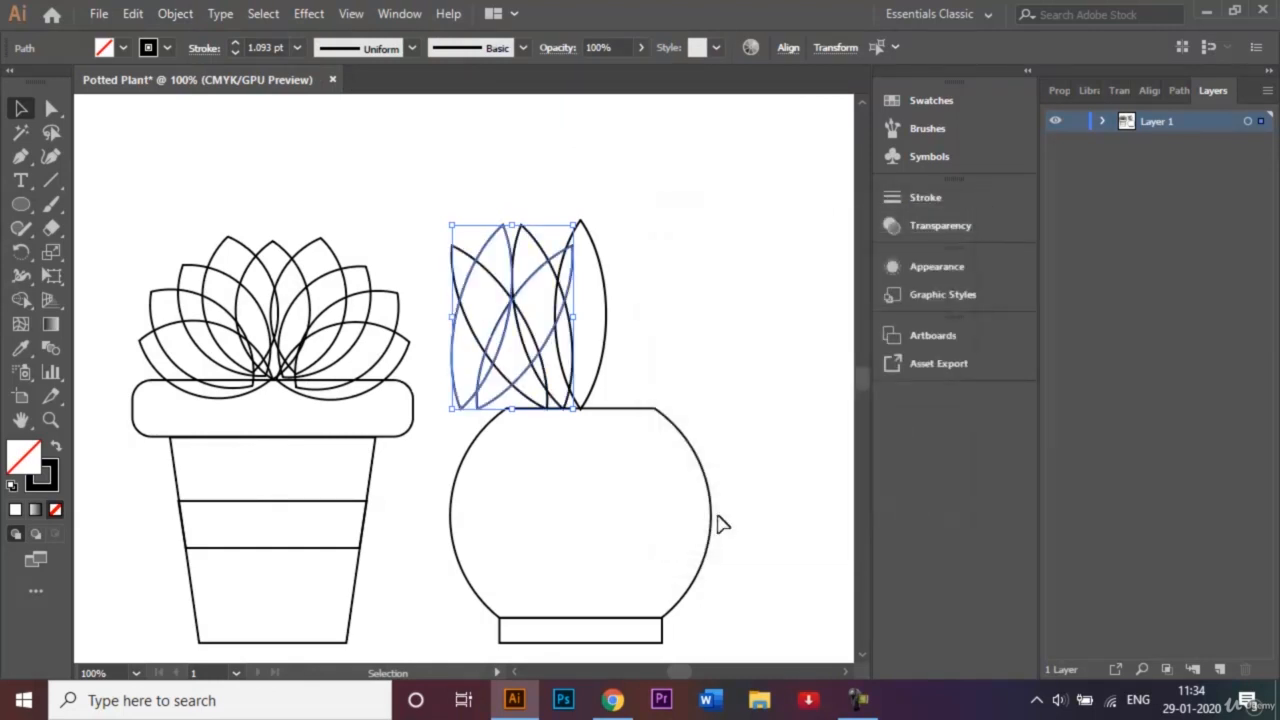
# Shift the mirrored leaf pair to the right of the upright leaf to complete a symmetric five-leaf fan, and deselect it
pyautogui.hotkey('shift', 'Right')
pyautogui.hotkey('shift', 'Right')
pyautogui.hotkey('shift', 'Right')
pyautogui.hotkey('shift', 'Right')
pyautogui.hotkey('shift', 'Right')
pyautogui.hotkey('shift', 'Right')
pyautogui.hotkey('shift', 'Right')
pyautogui.hotkey('shift', 'Right')
pyautogui.hotkey('shift', 'Right')
pyautogui.hotkey('shift', 'Right')
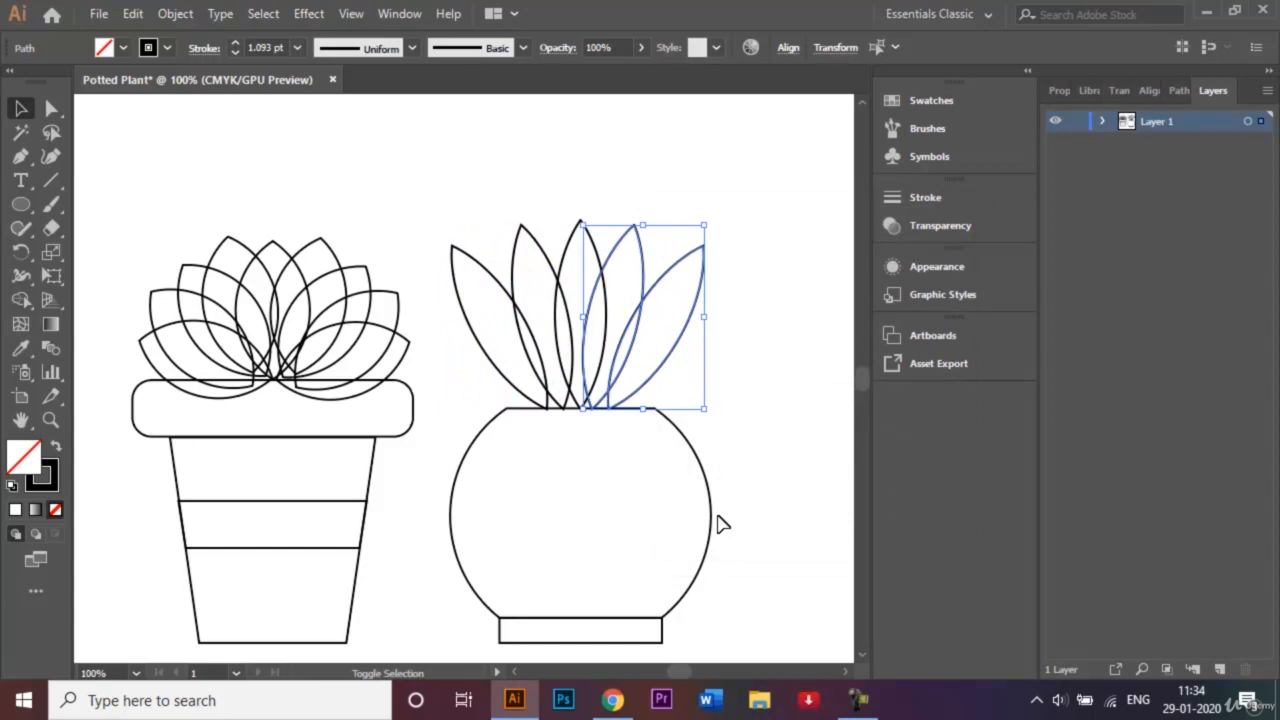
pyautogui.click(790, 211)
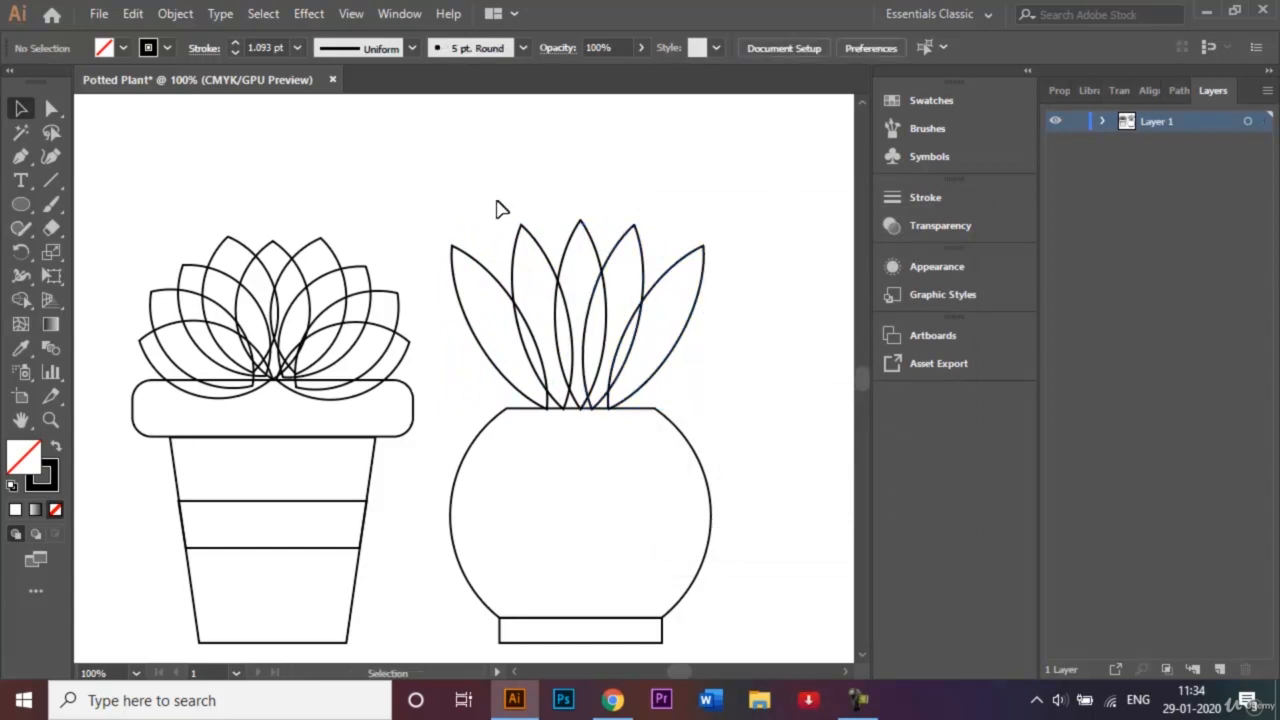
# Lower all five leaves together until their bases dip slightly below the round bowl's rim, and deselect them
pyautogui.moveTo(414, 204); pyautogui.dragTo(750, 338)
pyautogui.press('Down')
pyautogui.press('Down')
pyautogui.press('Down')
pyautogui.press('Down')
pyautogui.press('Down')
pyautogui.press('Down')
pyautogui.press('Down')
pyautogui.press('Down')
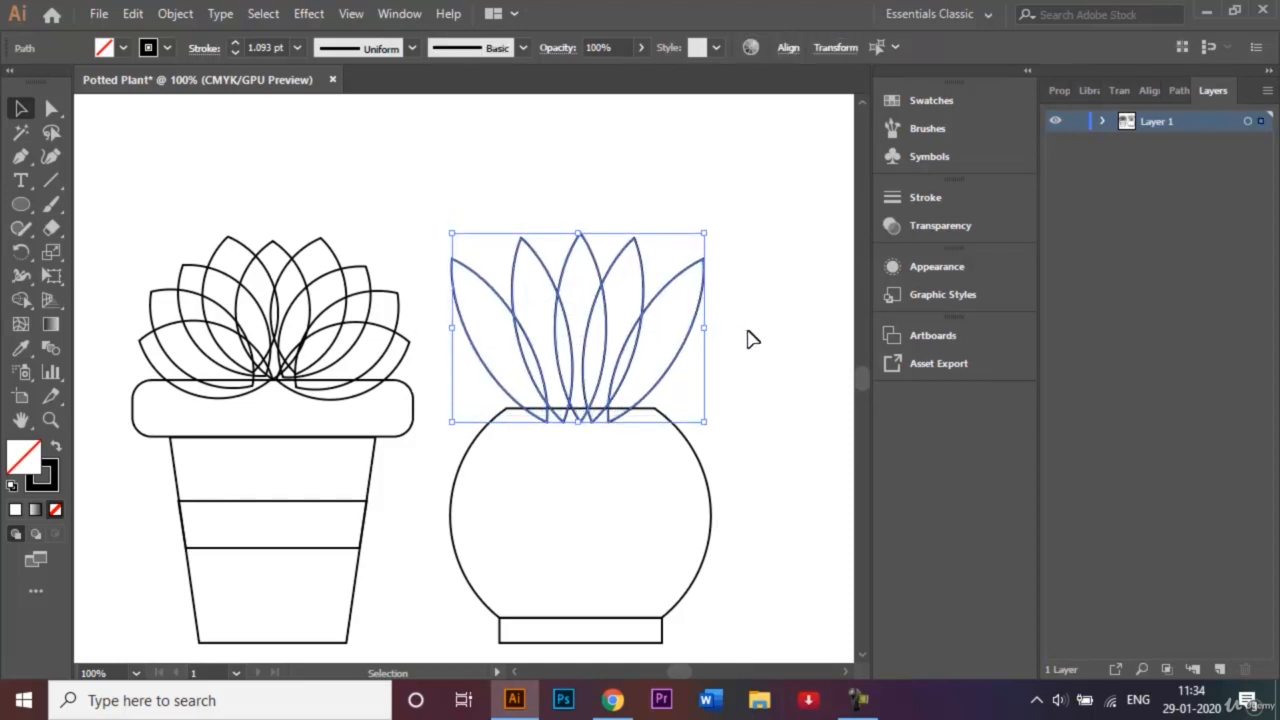
pyautogui.click(779, 337)
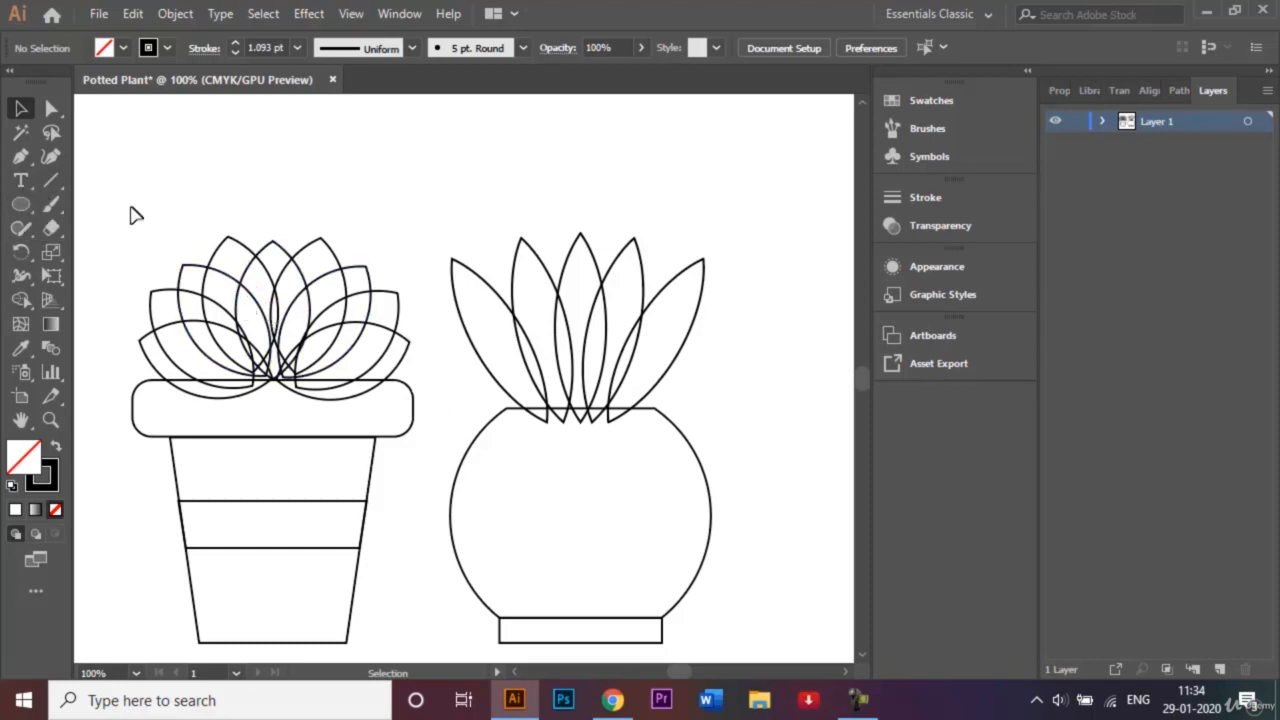
# Draw a small circle inside the upper left part of the round bowl with the Ellipse tool
pyautogui.moveTo(25, 208); pyautogui.dragTo(118, 252)
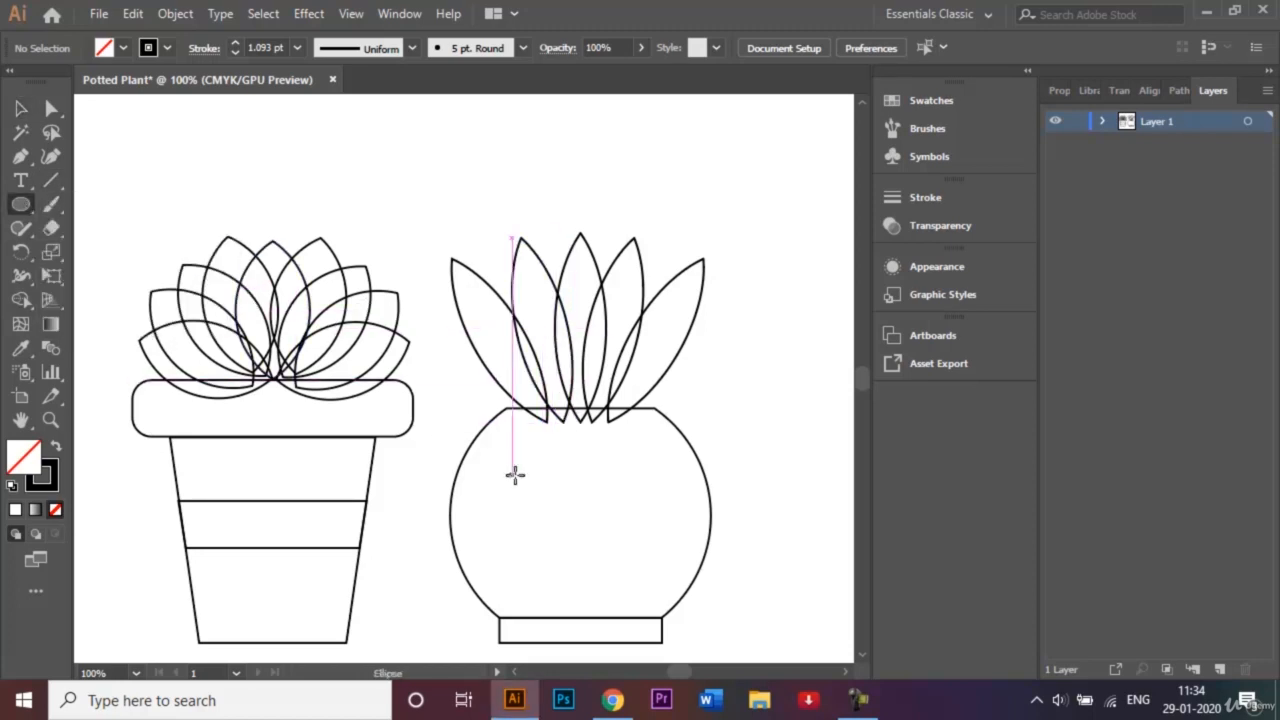
pyautogui.moveTo(515, 473); pyautogui.dragTo(546, 513)
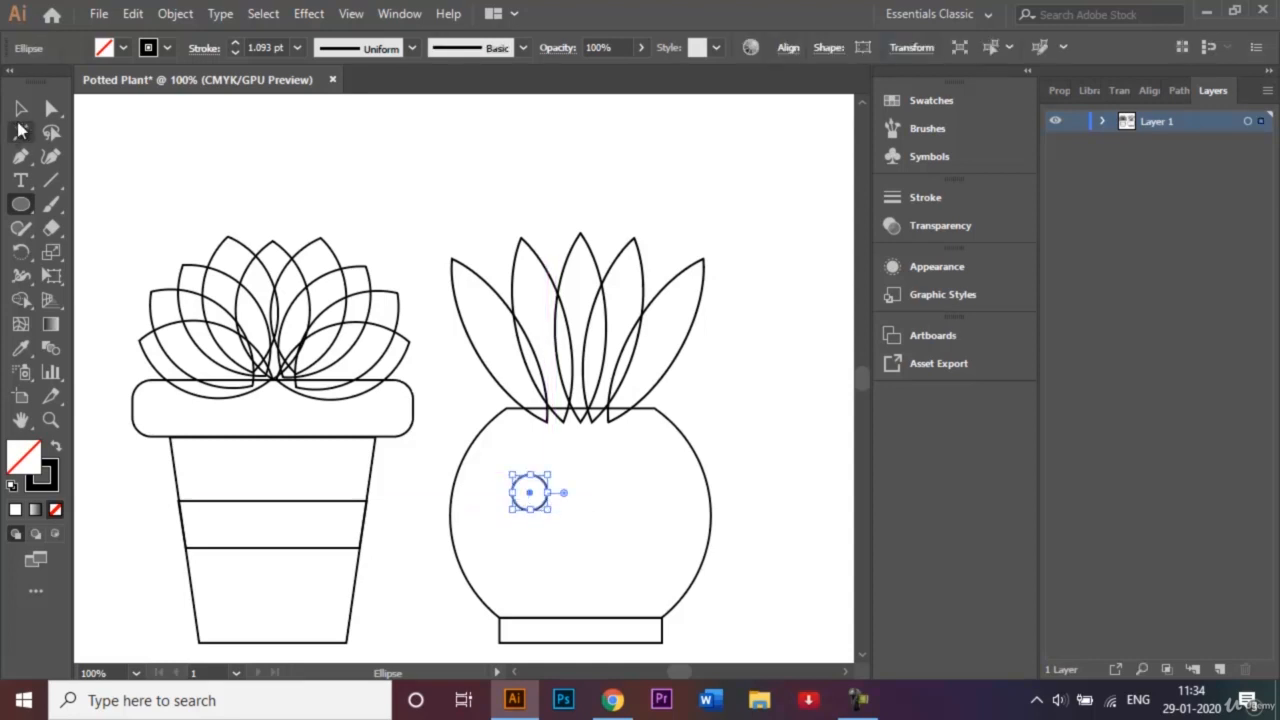
# Duplicate the small circle four times, scattering the copies across the upper, middle and lower parts of the round bowl
pyautogui.click(21, 116)
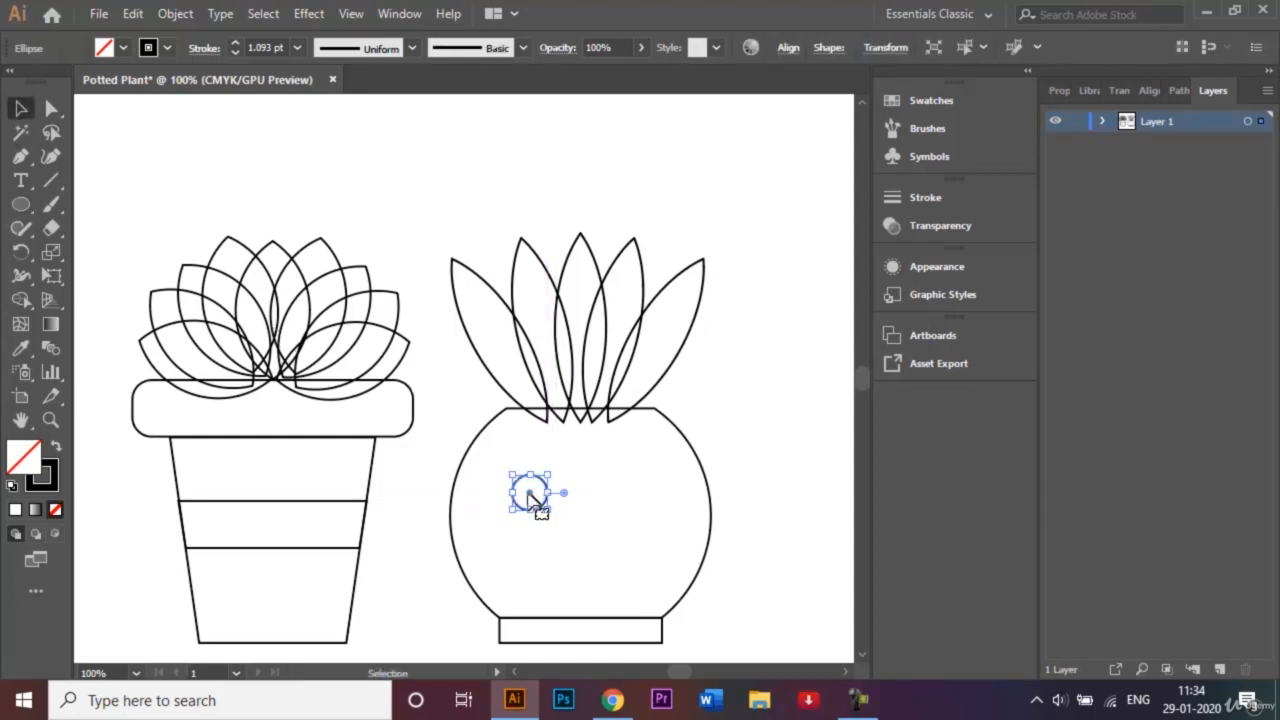
pyautogui.moveTo(534, 497); pyautogui.dragTo(624, 462)
pyautogui.moveTo(624, 462); pyautogui.dragTo(565, 541)
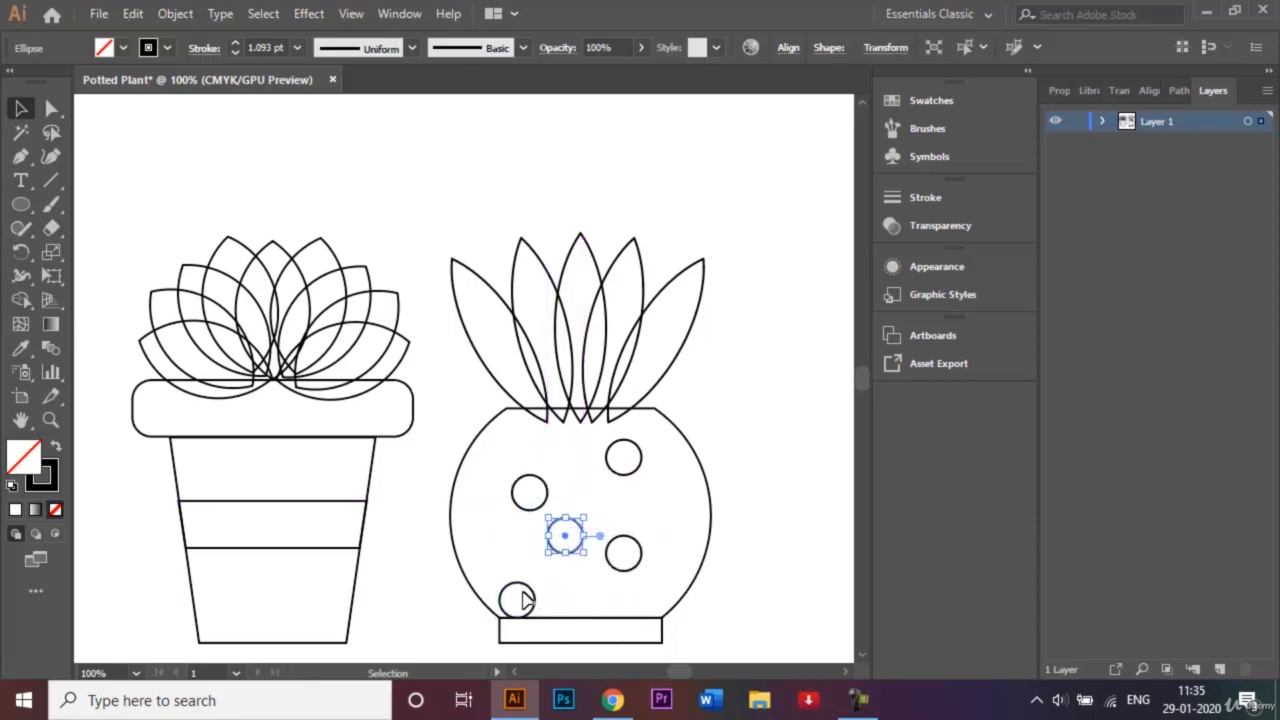
# Reposition the upper-left, lower-left and middle circles on the round bowl to spread them more evenly
pyautogui.click(531, 494)
pyautogui.moveTo(531, 494); pyautogui.dragTo(512, 459)
pyautogui.moveTo(518, 596); pyautogui.dragTo(511, 583)
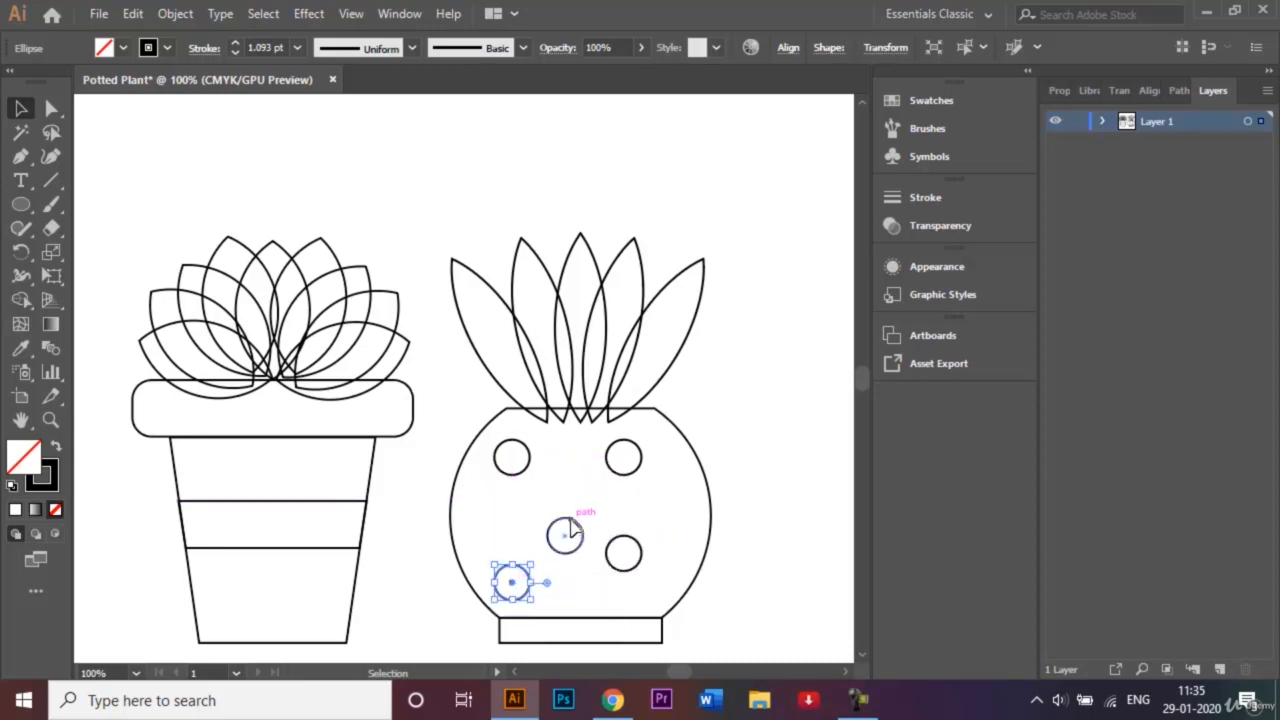
pyautogui.moveTo(565, 537); pyautogui.dragTo(566, 514)
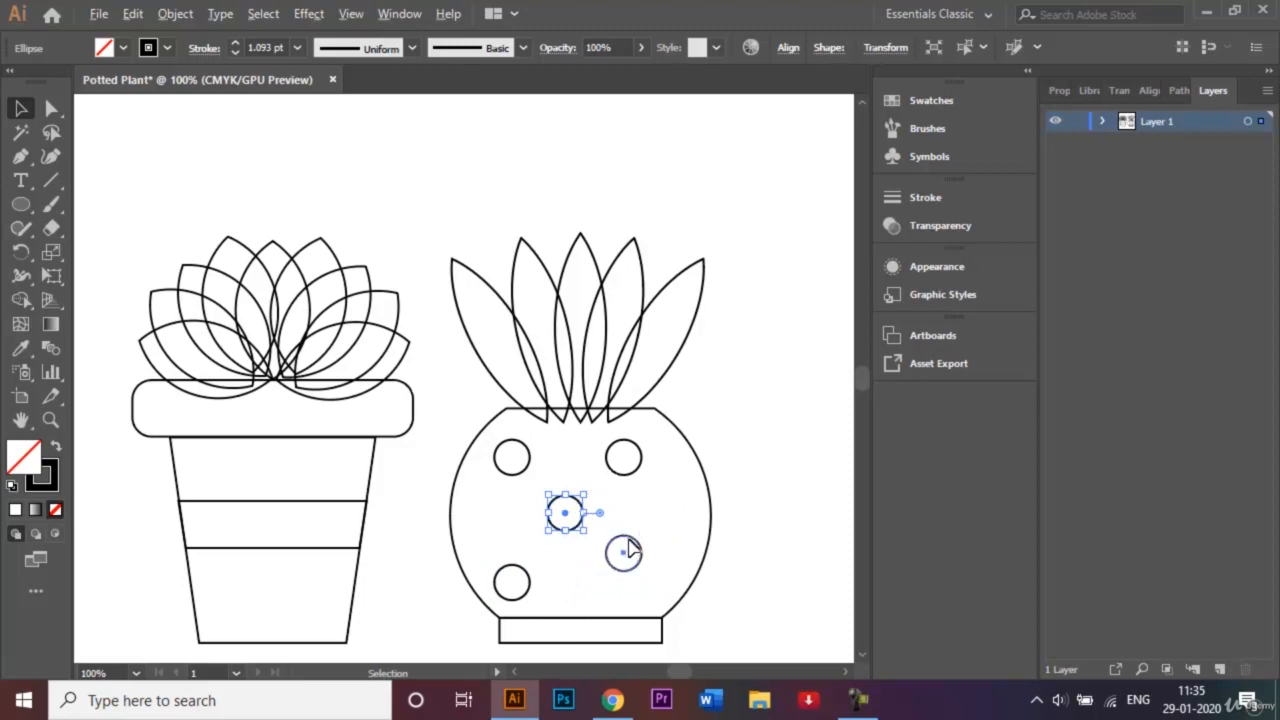
# Fill the remaining gaps on the round bowl with five more circle copies, nudge the inner right circle up, and deselect
pyautogui.moveTo(629, 541); pyautogui.dragTo(686, 505)
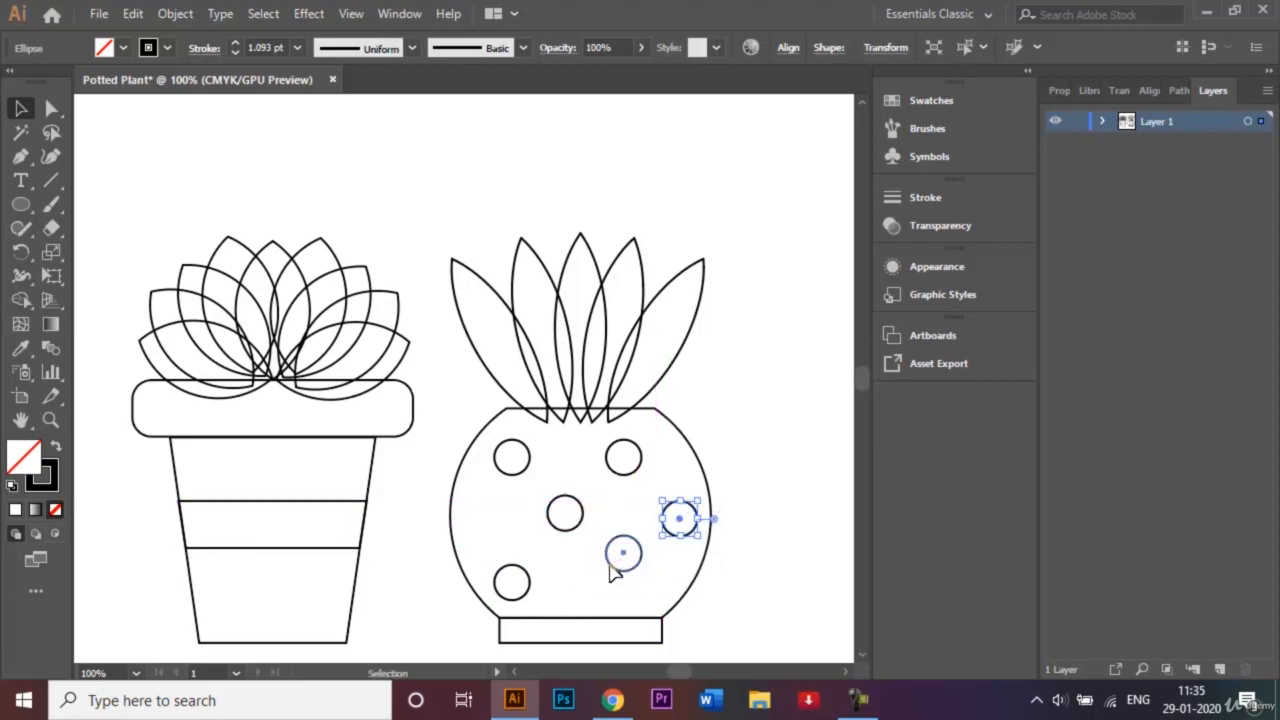
pyautogui.moveTo(617, 570); pyautogui.dragTo(639, 616)
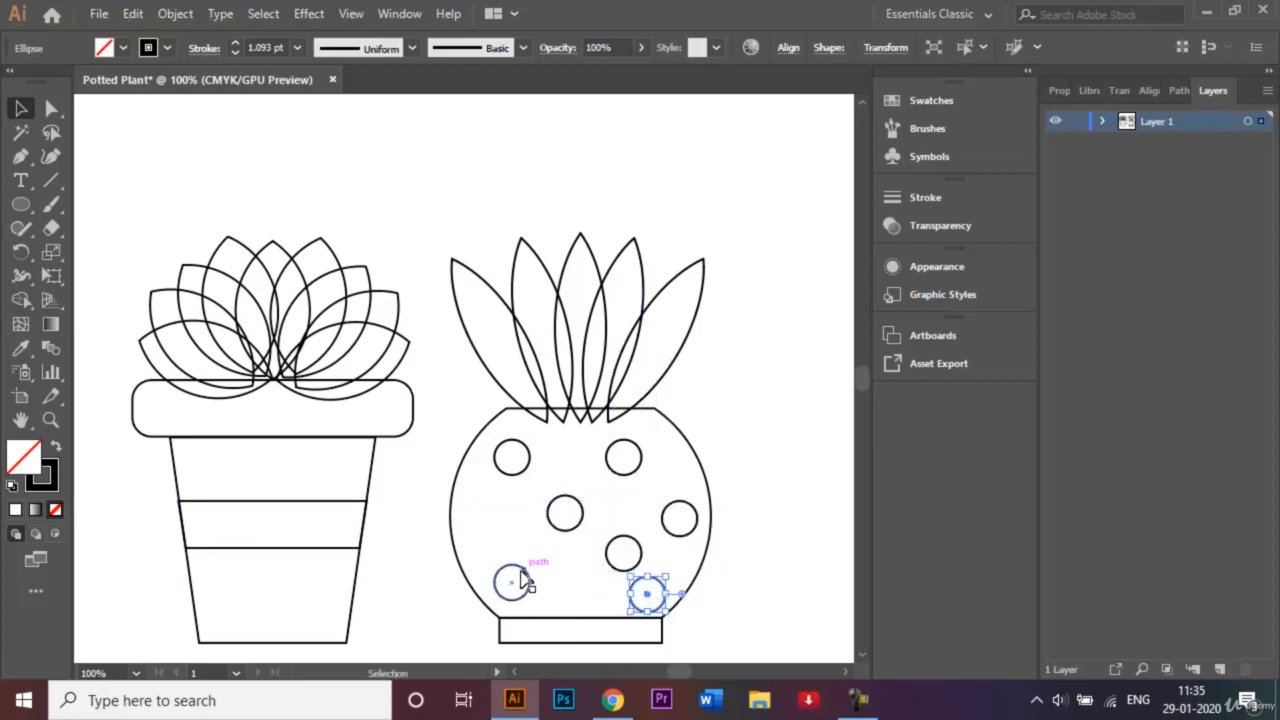
pyautogui.moveTo(512, 578); pyautogui.dragTo(568, 573)
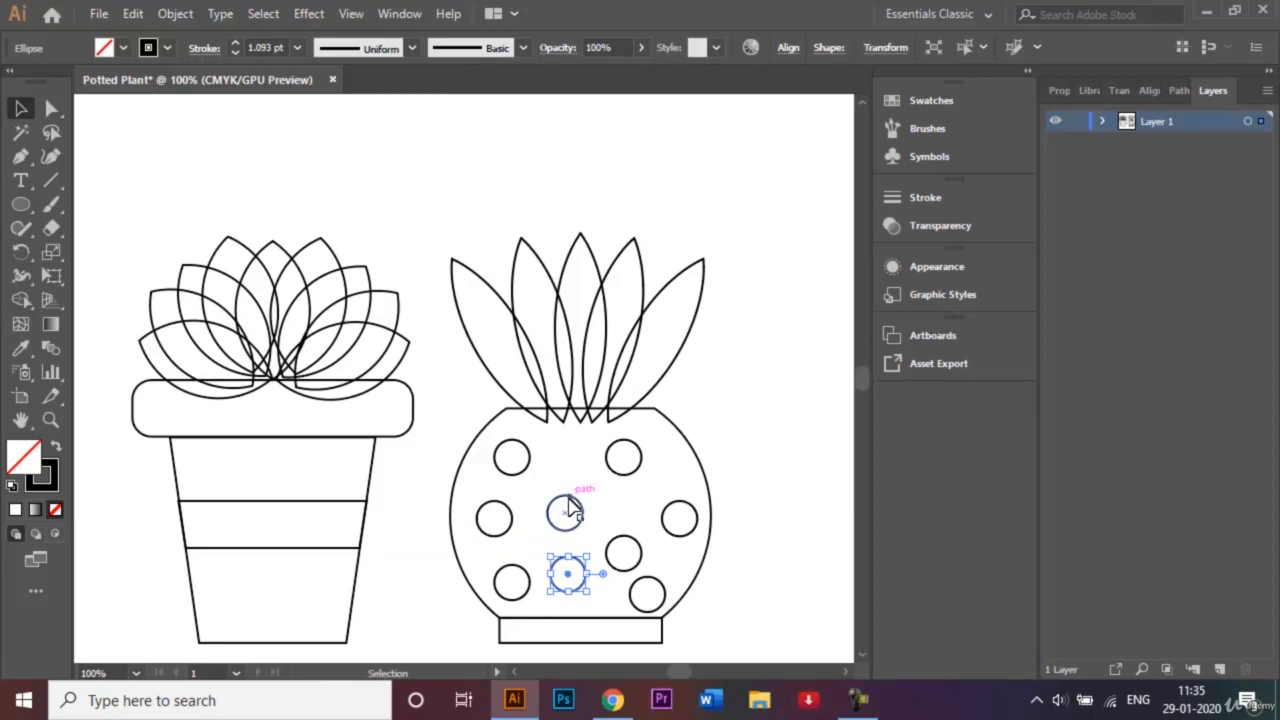
pyautogui.moveTo(568, 499); pyautogui.dragTo(575, 452)
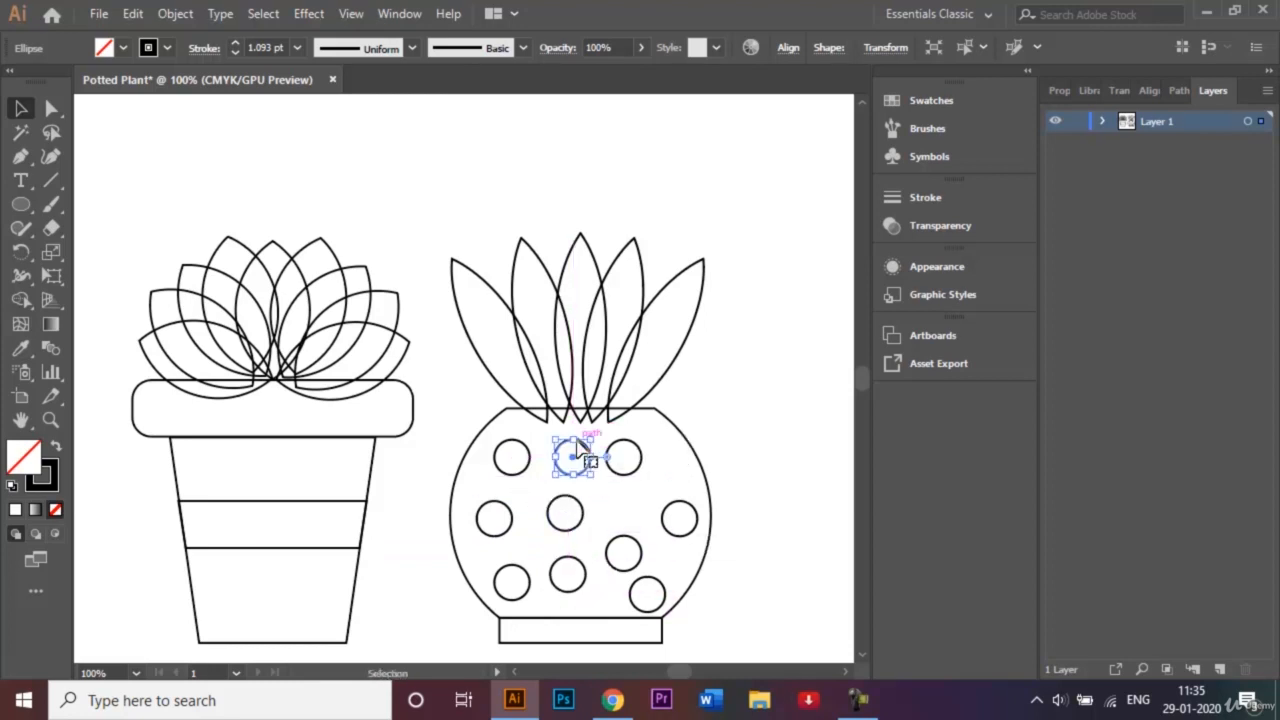
pyautogui.moveTo(637, 545); pyautogui.dragTo(636, 524)
pyautogui.click(731, 440)
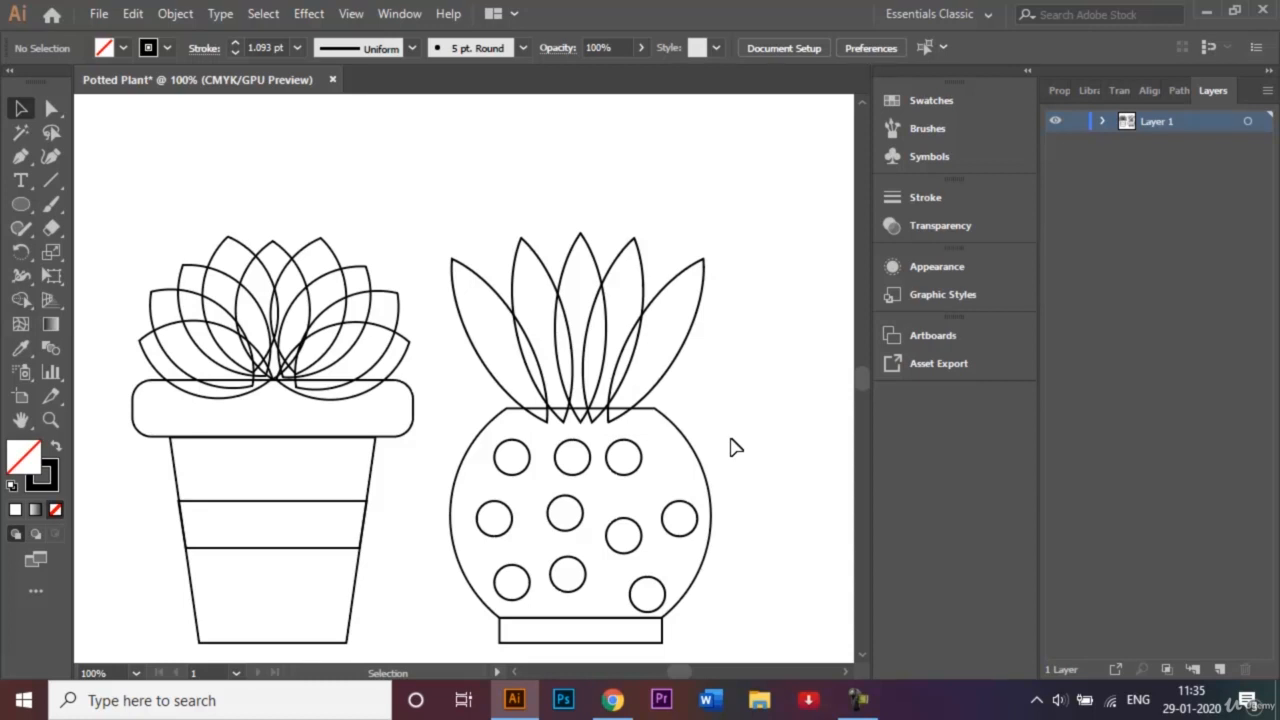
# Fill the rounded rim of the tapered pot with brown and deselect it
pyautogui.click(413, 425)
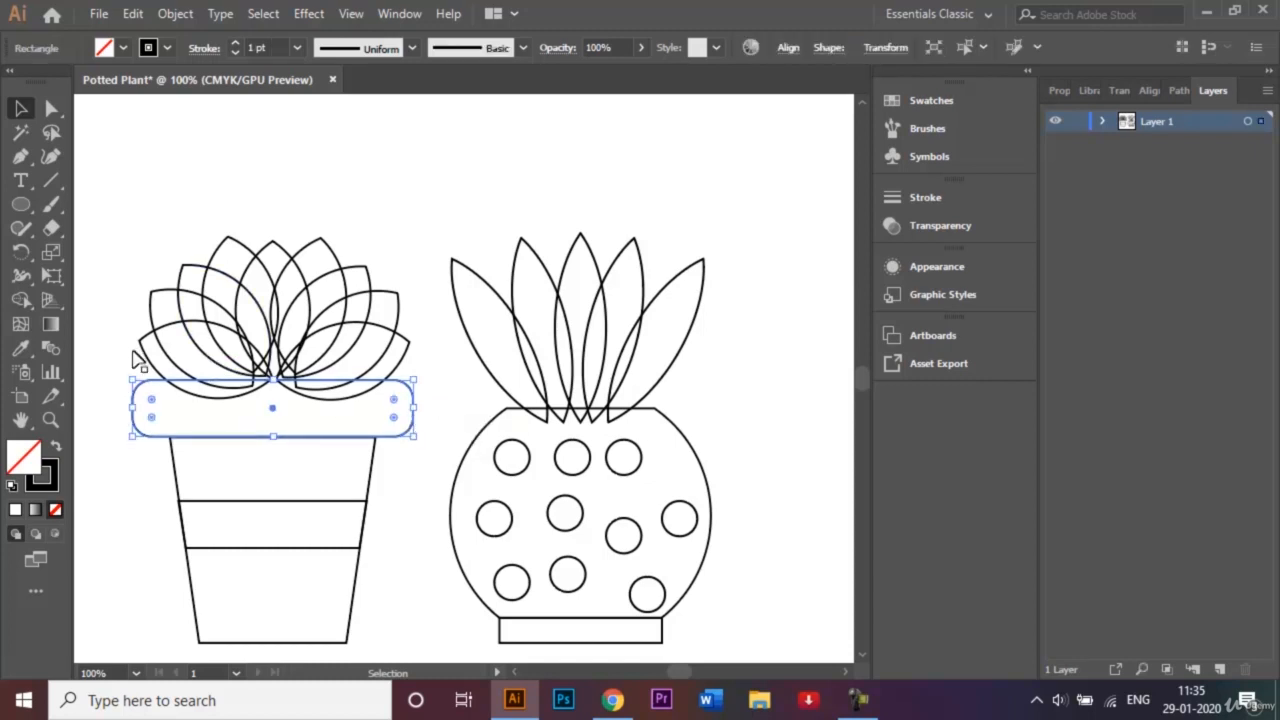
pyautogui.click(123, 48)
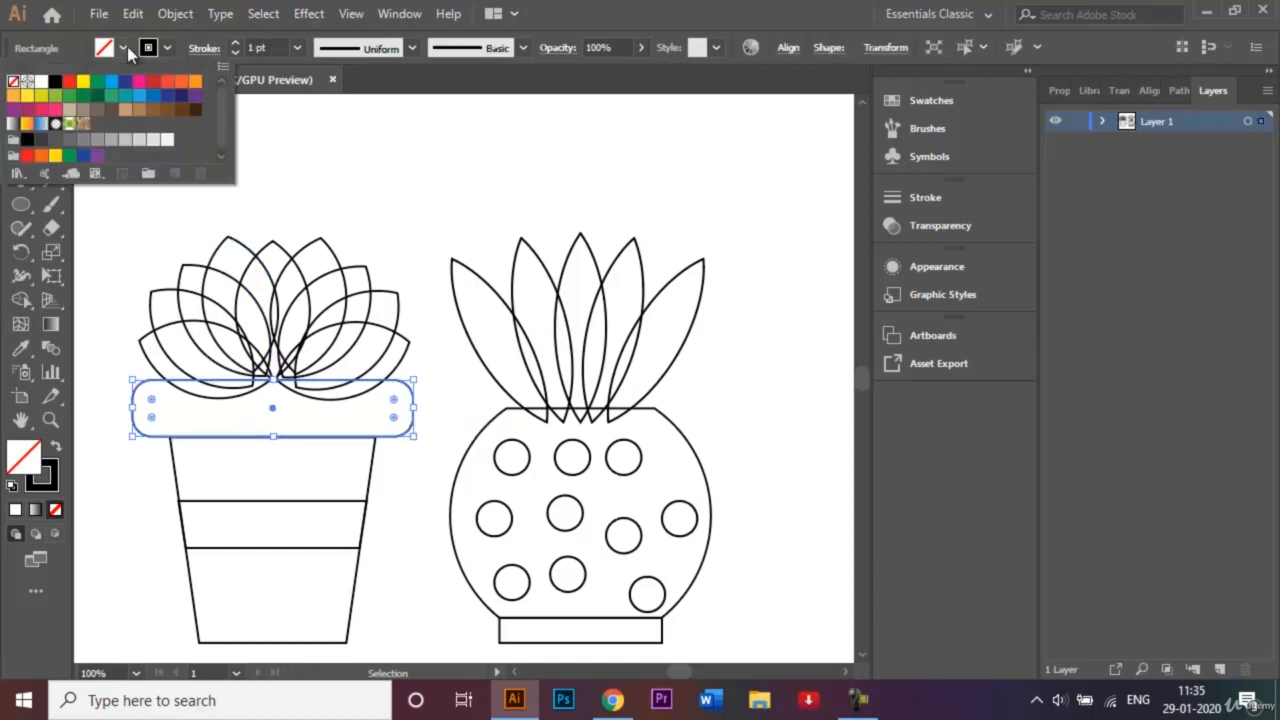
pyautogui.click(166, 112)
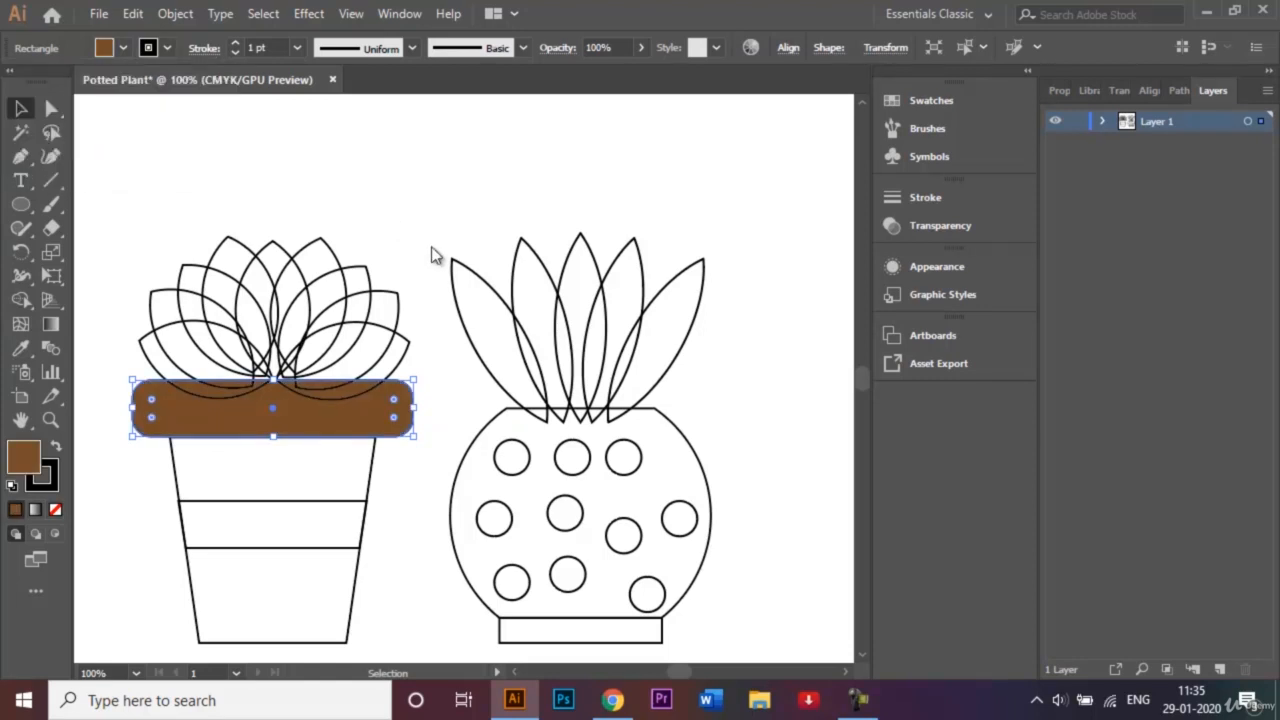
pyautogui.click(439, 327)
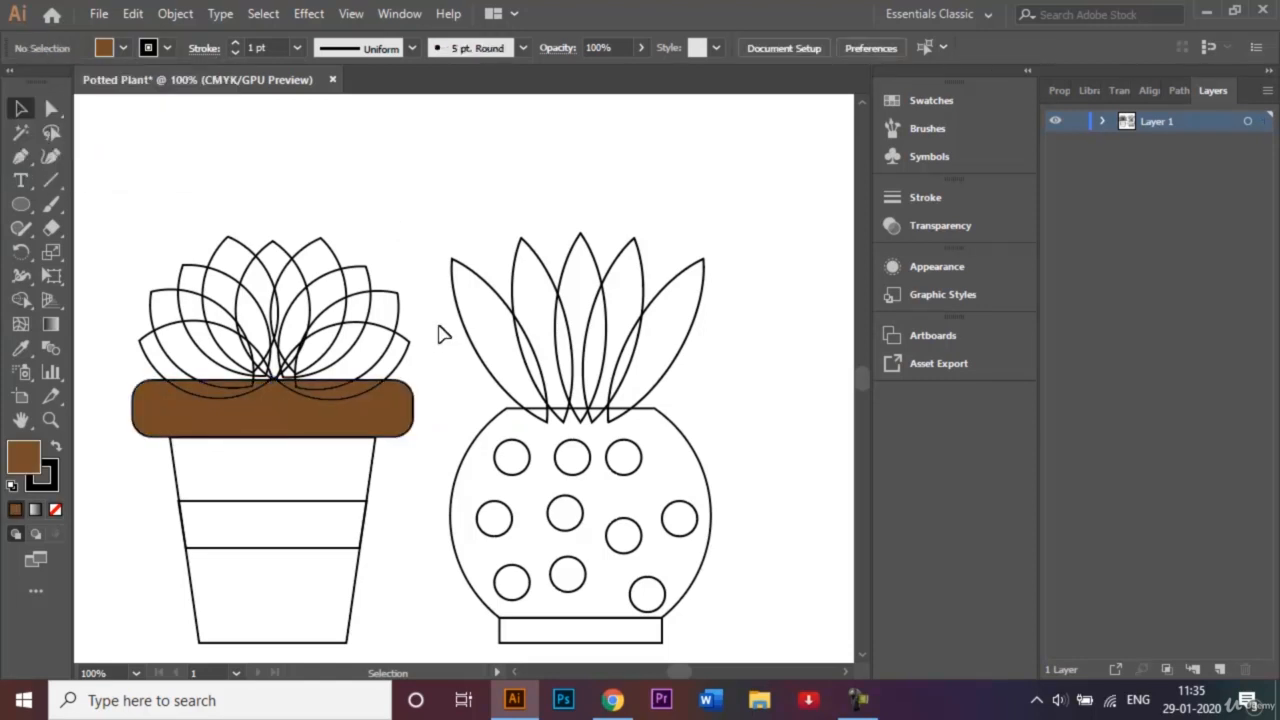
pyautogui.click(287, 252)
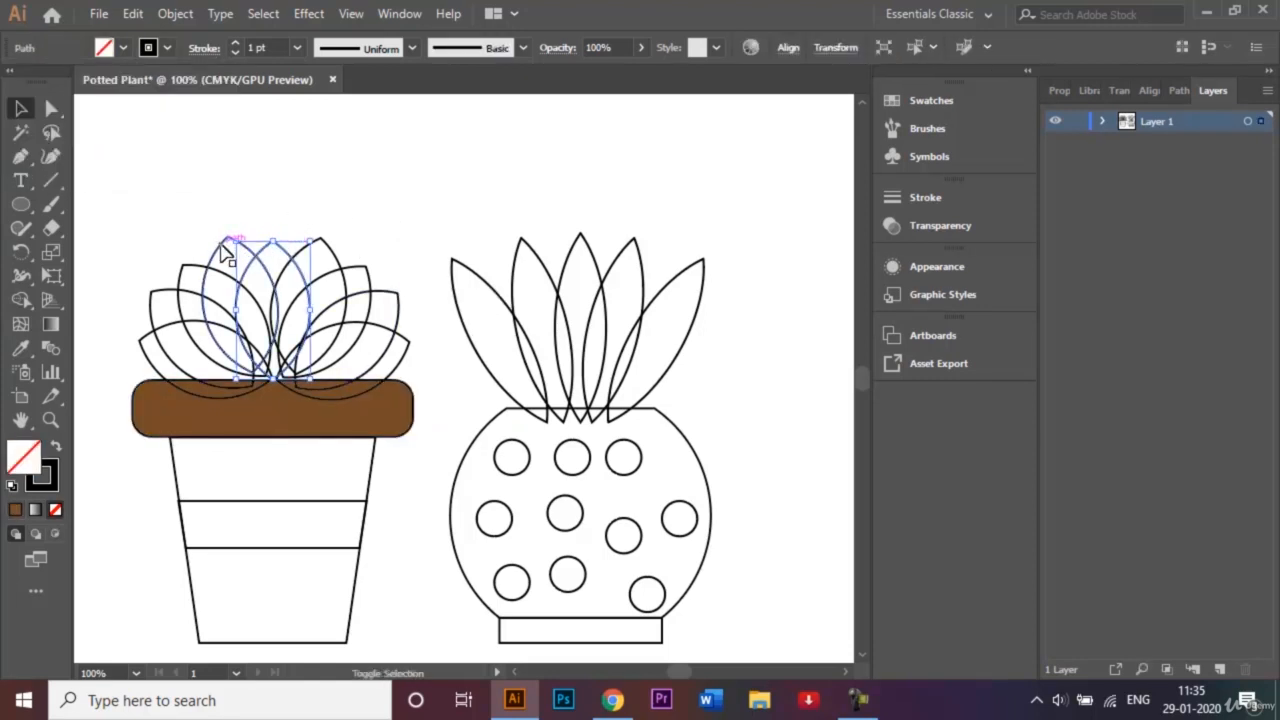
pyautogui.keyDown('shift'); pyautogui.click(220, 244); pyautogui.keyUp('shift')
pyautogui.keyDown('shift'); pyautogui.click(196, 266); pyautogui.keyUp('shift')
pyautogui.click(152, 242)
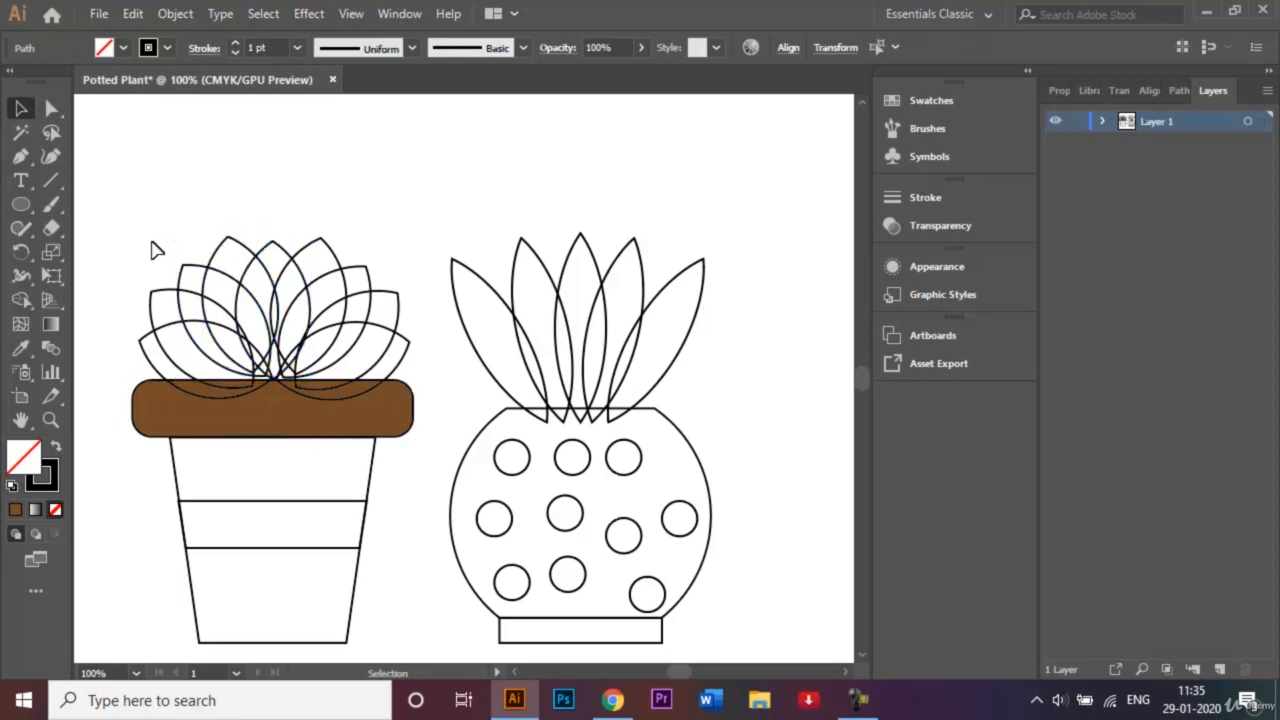
# Fill all the leaves above the tapered pot with dark green and deselect them
pyautogui.moveTo(131, 223); pyautogui.dragTo(412, 368)
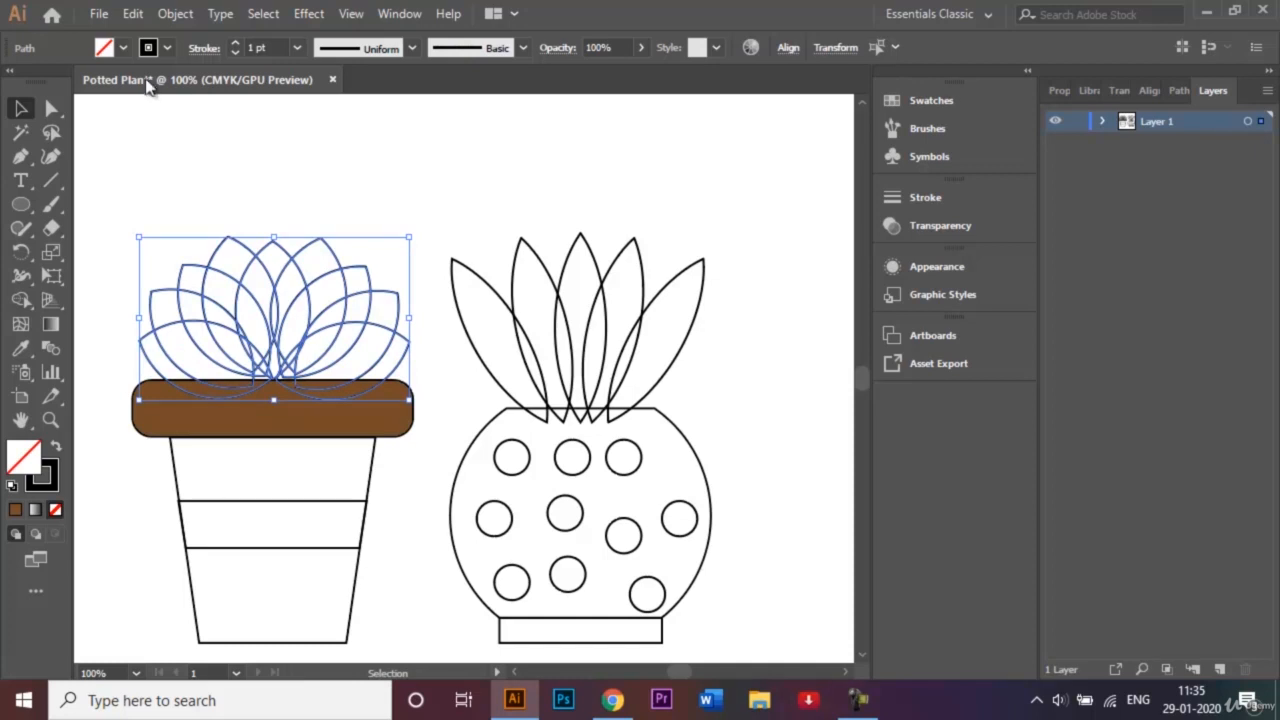
pyautogui.click(122, 48)
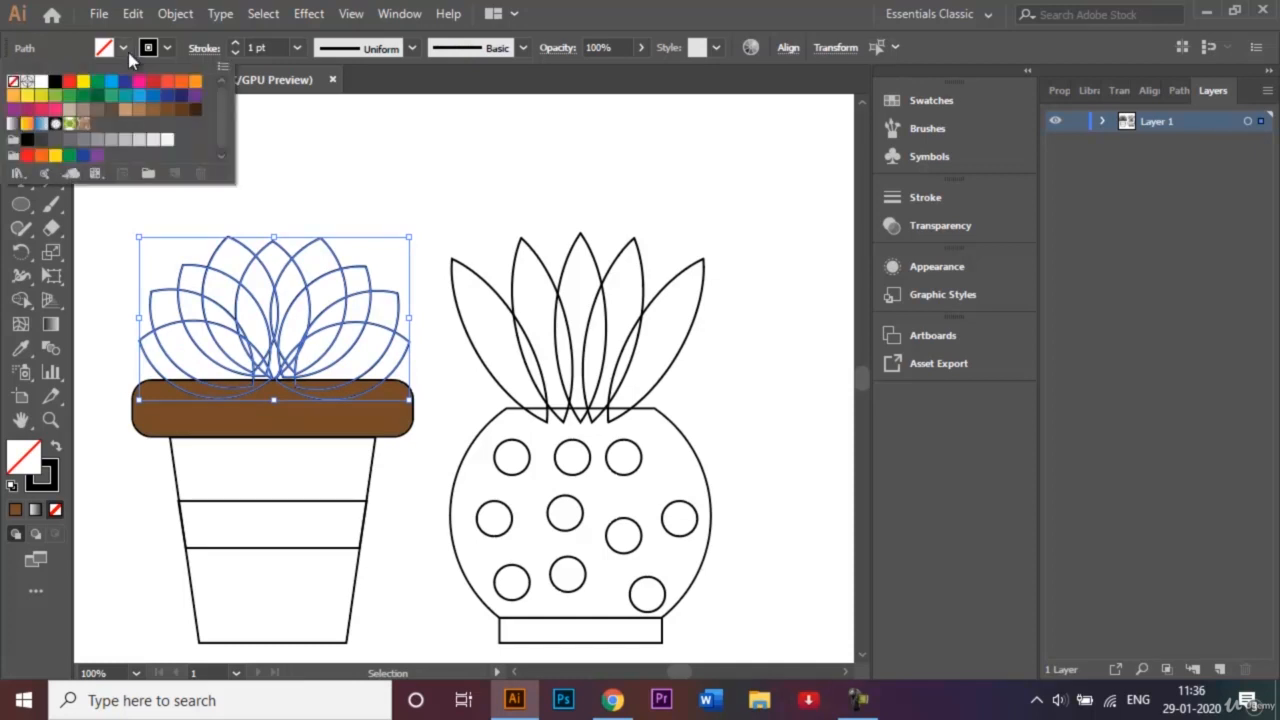
pyautogui.click(97, 96)
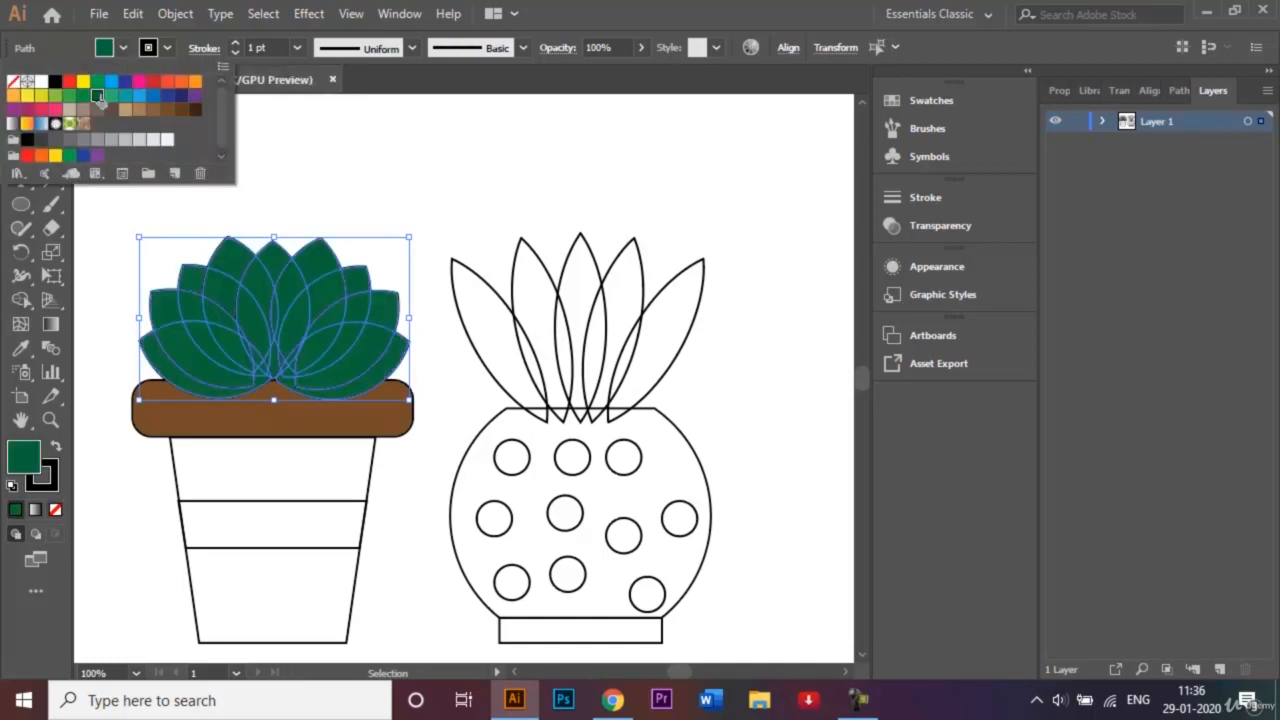
pyautogui.click(408, 214)
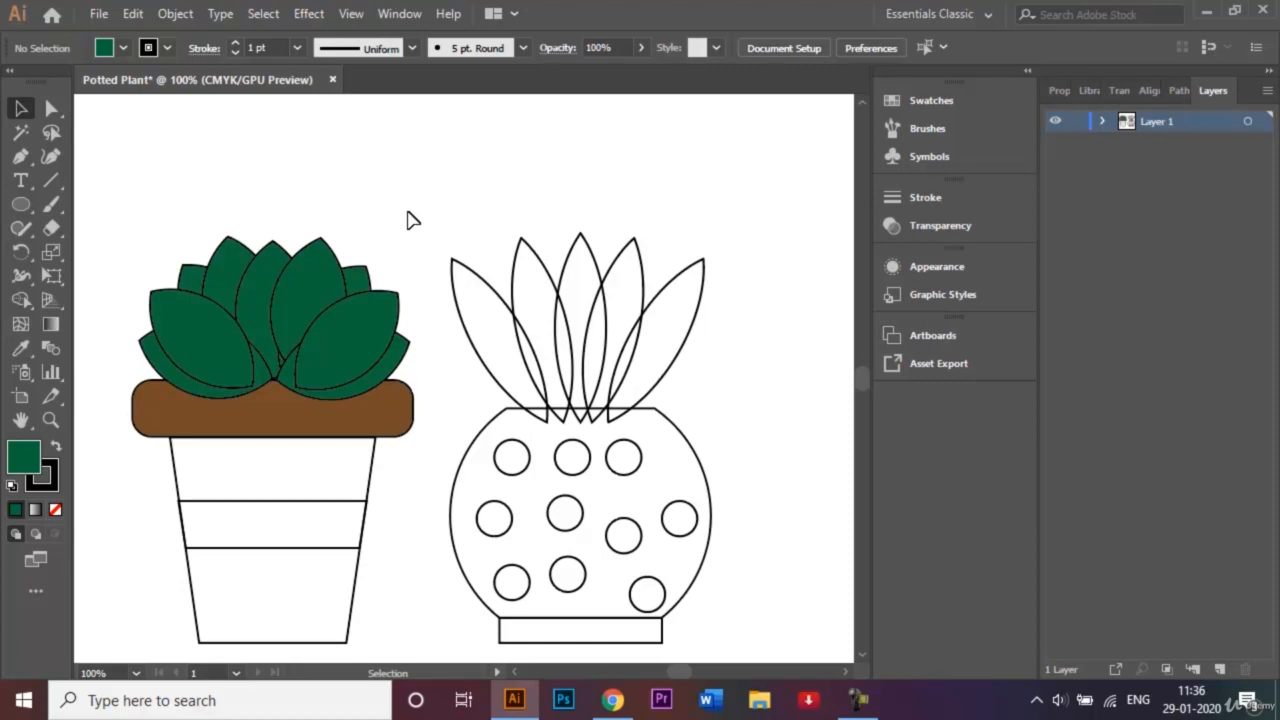
# Send the second-lowest leaf on the left side of the green fan to the back, and deselect it
pyautogui.hotkey('ctrl', '=')
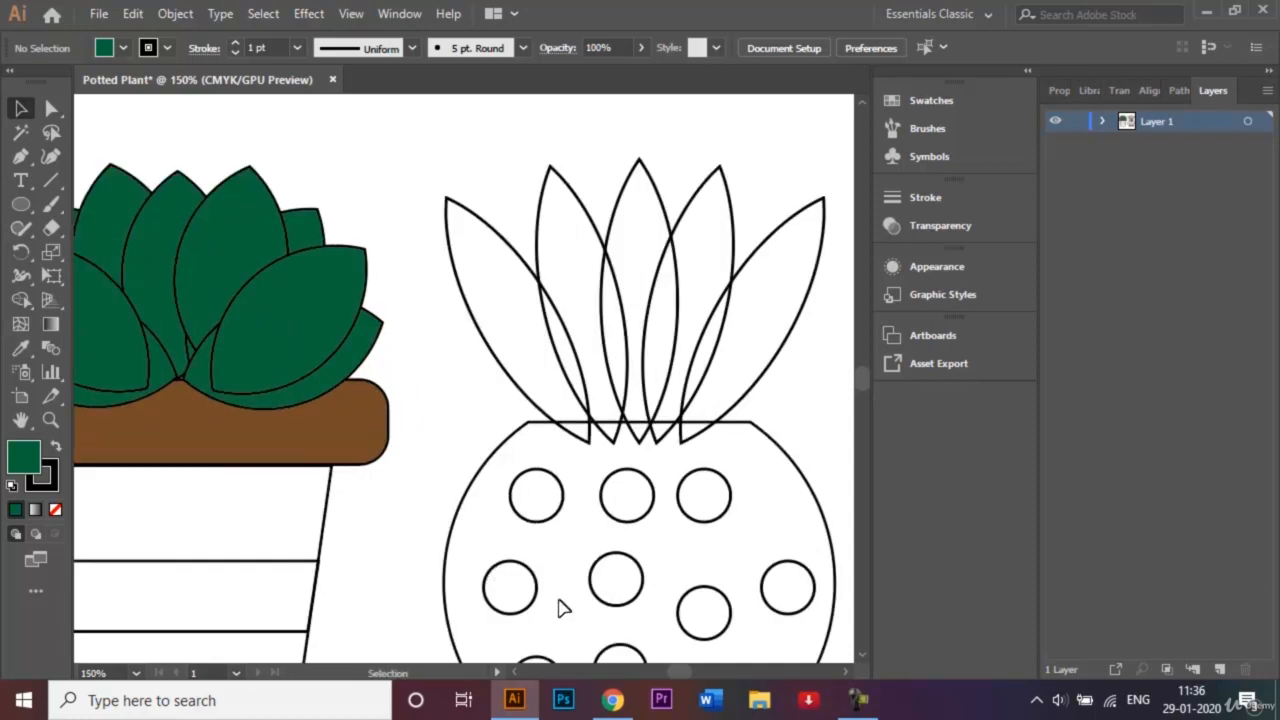
pyautogui.click(514, 672)
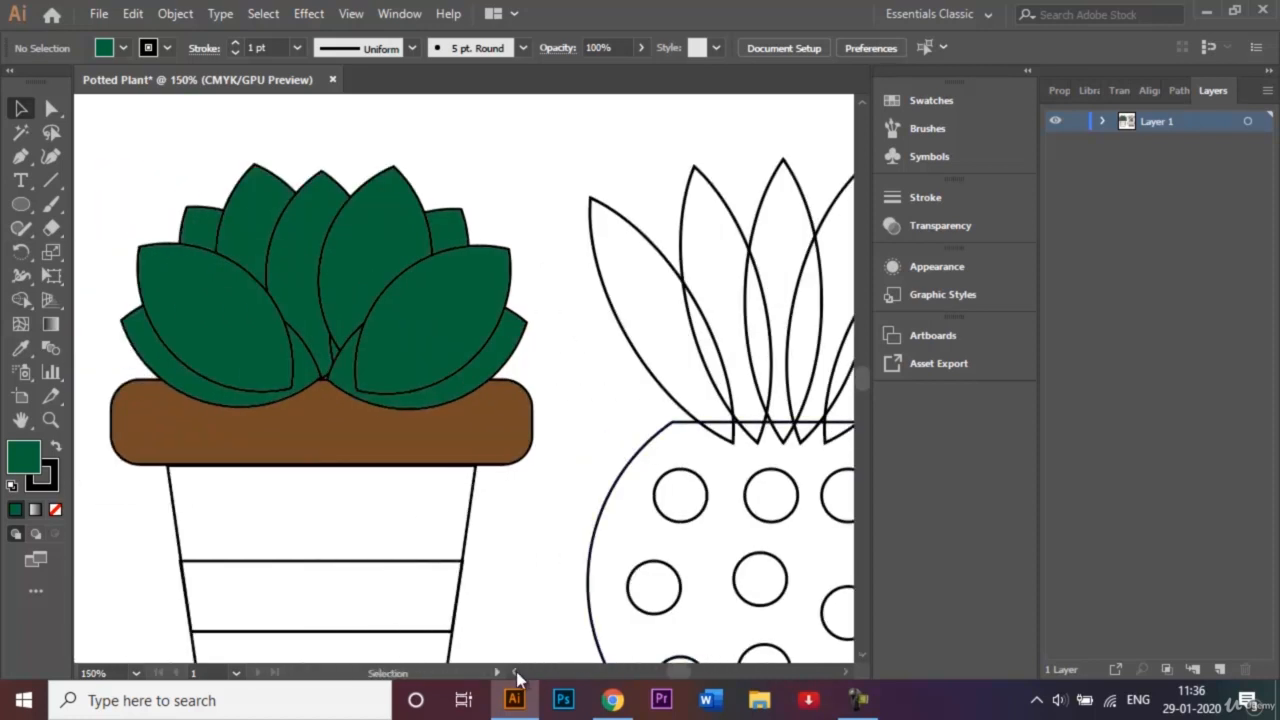
pyautogui.click(240, 297)
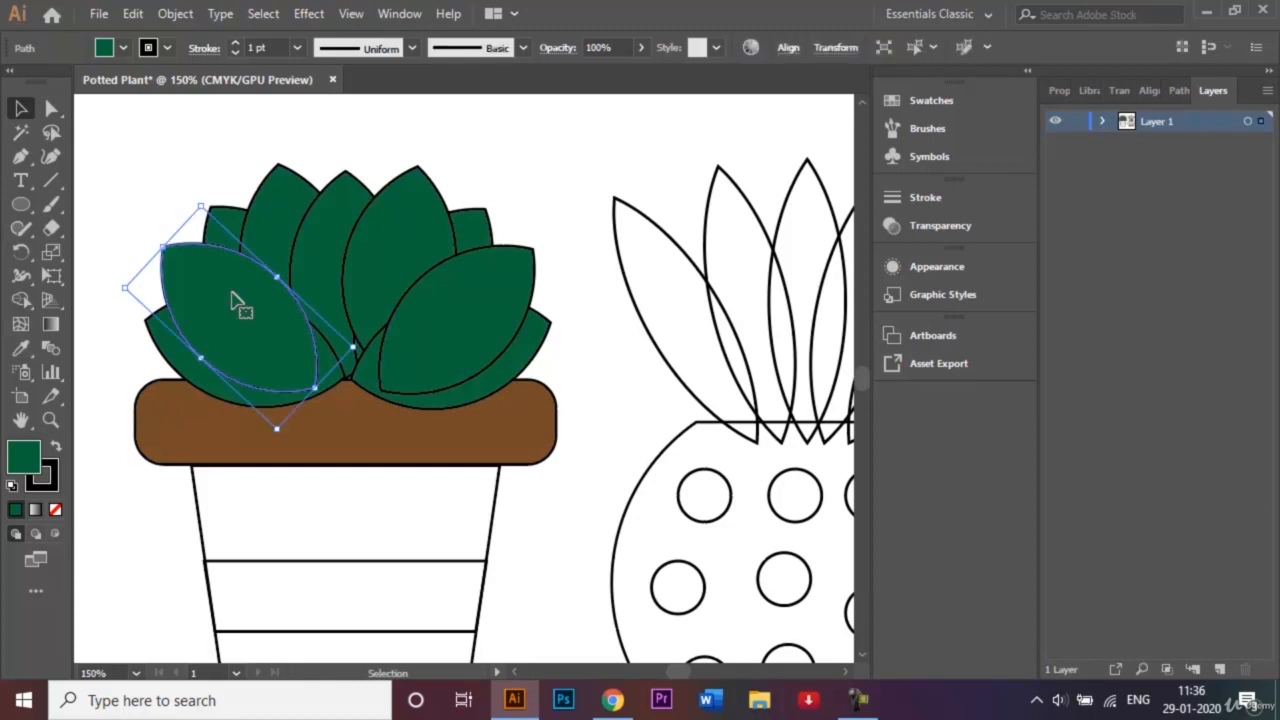
pyautogui.rightClick(236, 300)
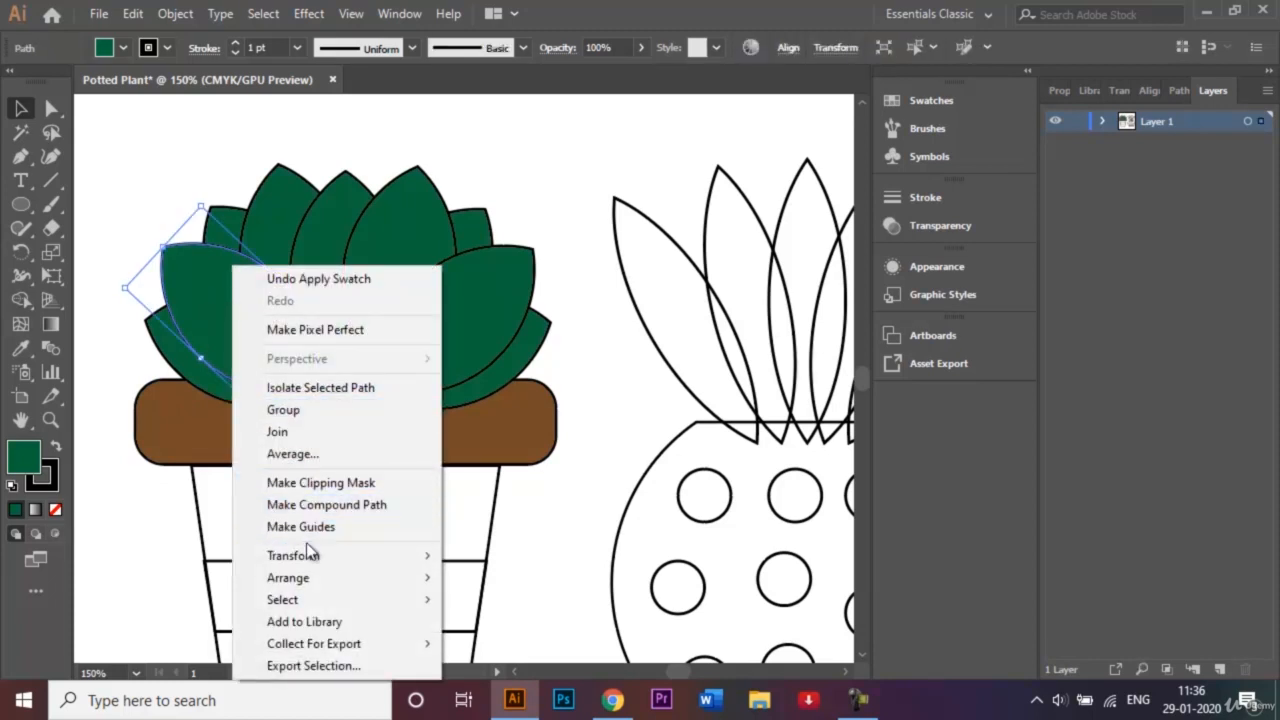
pyautogui.moveTo(338, 580)
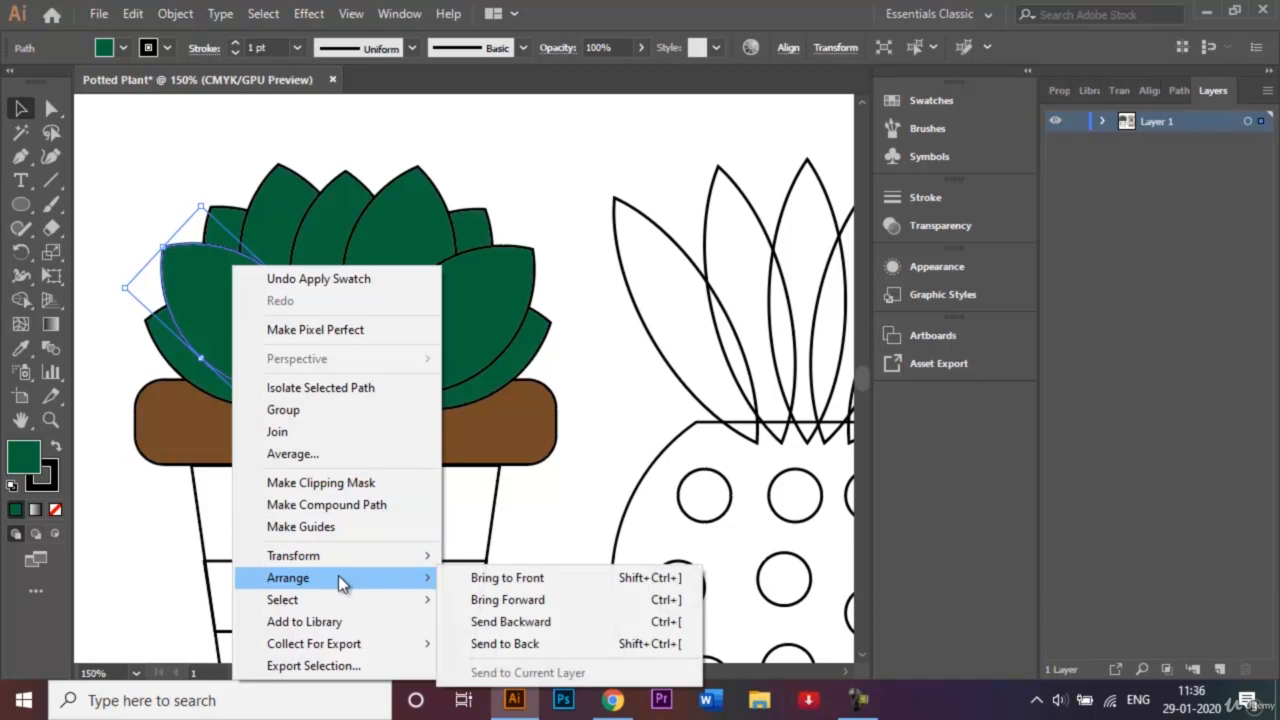
pyautogui.click(518, 639)
pyautogui.click(102, 165)
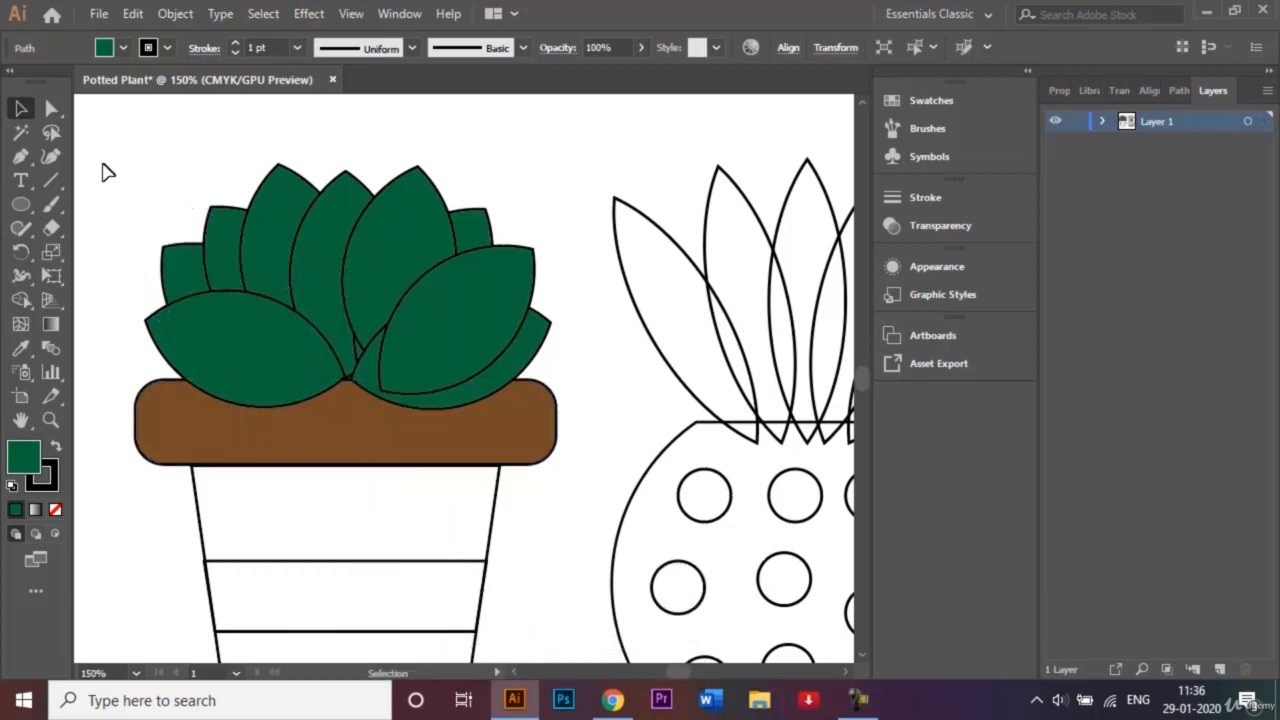
# Send the lowest leaf on the left side of the green fan to the back, behind the brown rim, and deselect it
pyautogui.click(198, 364)
pyautogui.rightClick(196, 364)
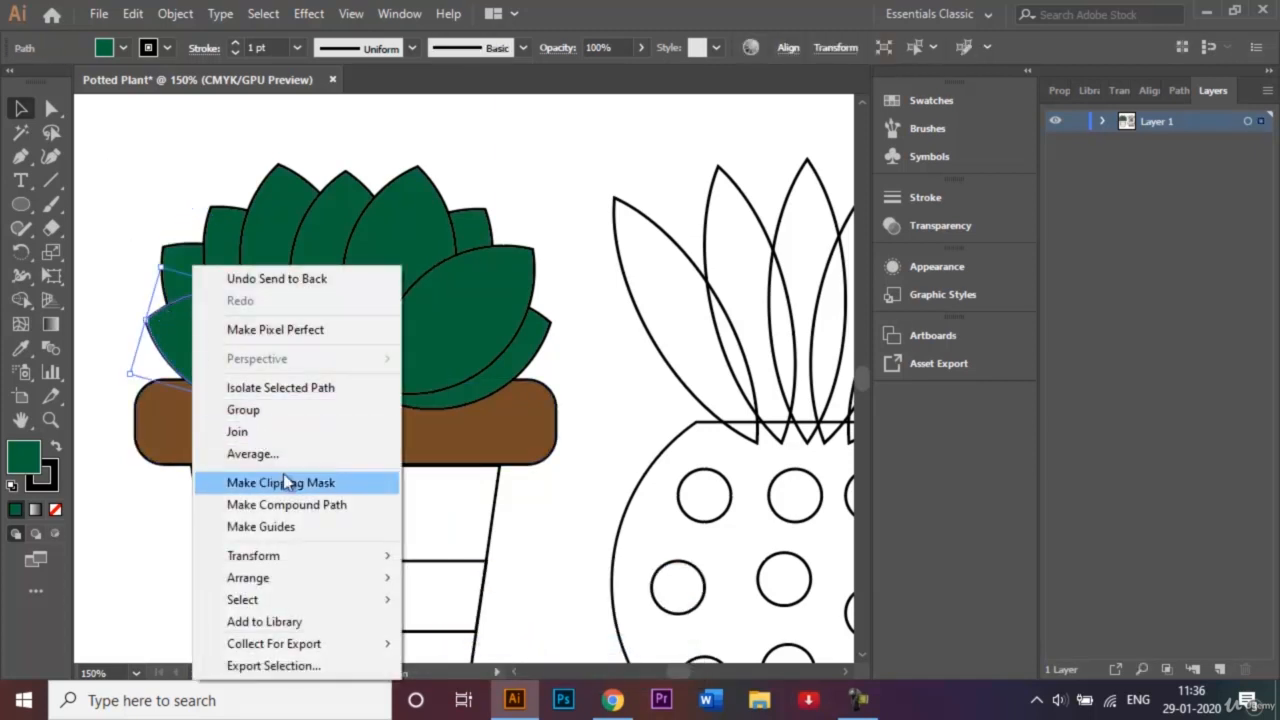
pyautogui.moveTo(378, 581)
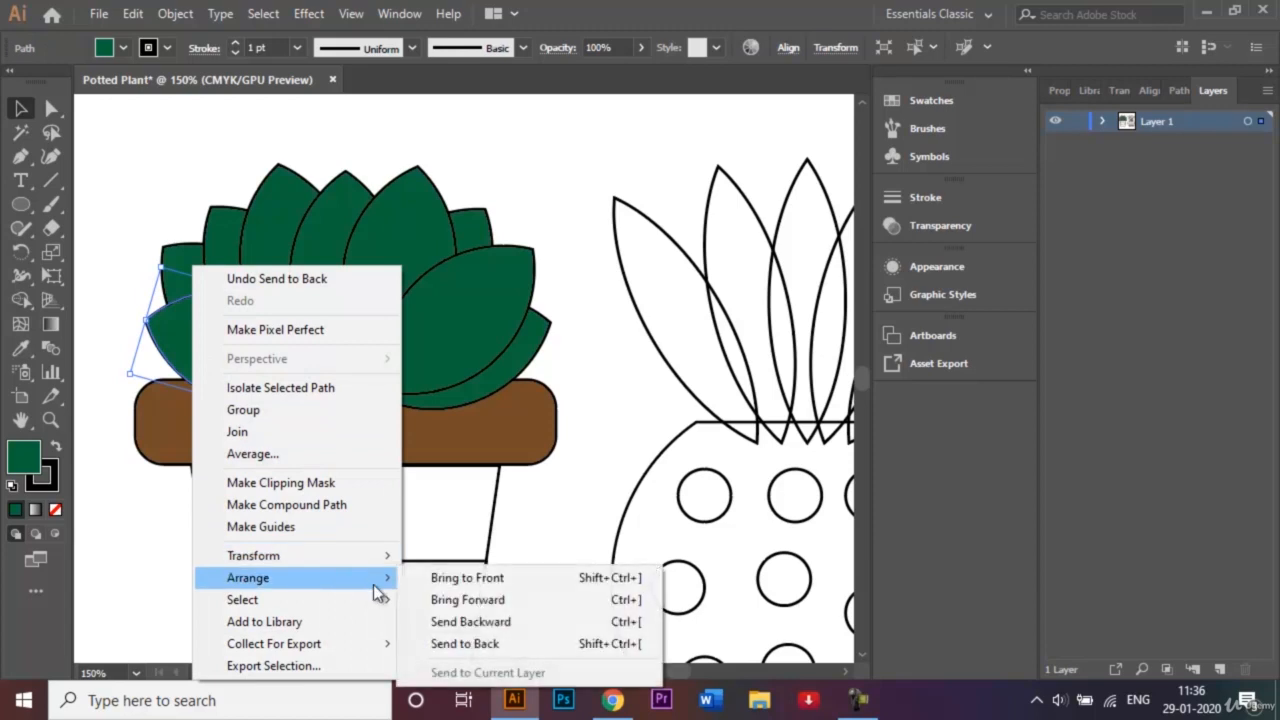
pyautogui.click(484, 646)
pyautogui.click(491, 157)
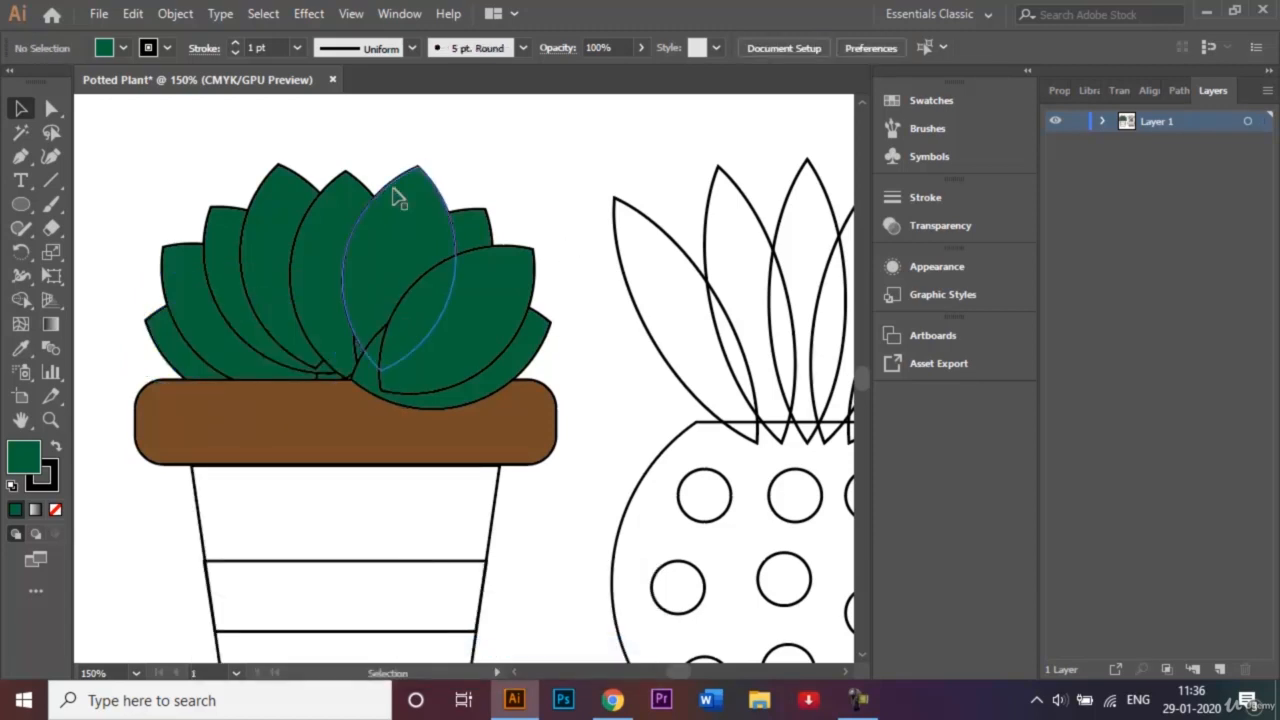
# Send the leaf just right of the green fan's central leaf to the back
pyautogui.click(405, 257)
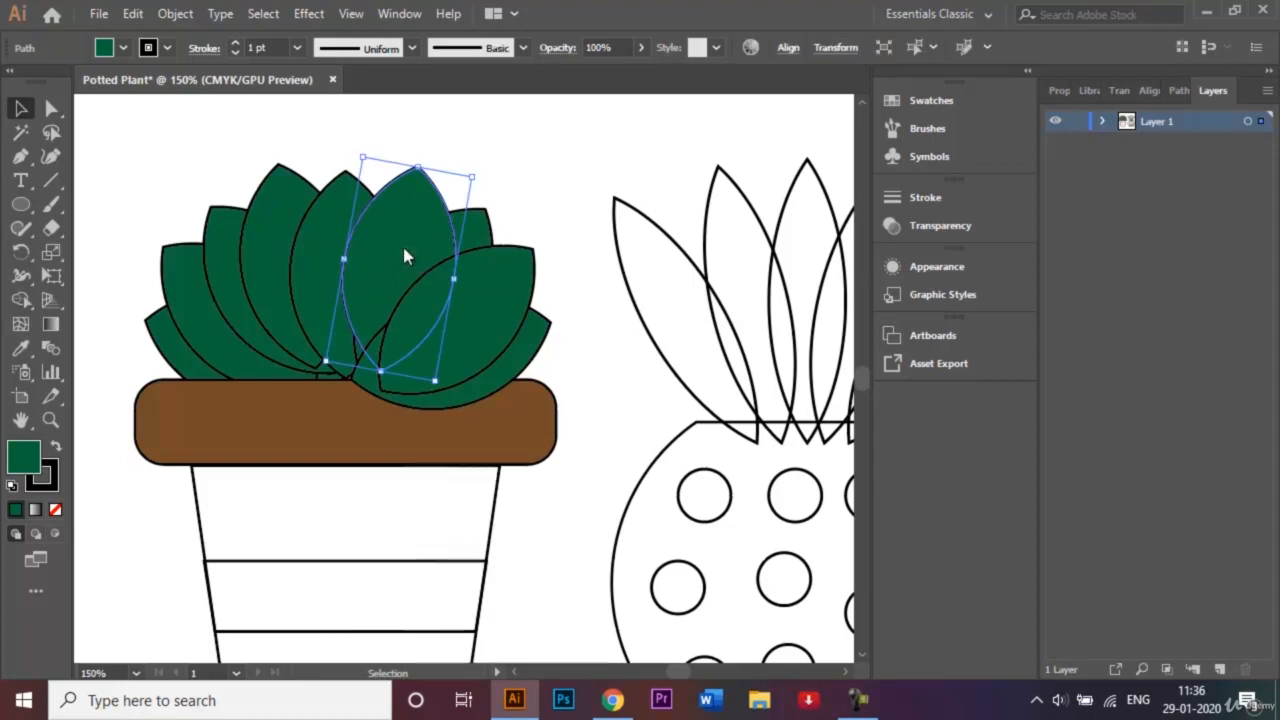
pyautogui.rightClick(405, 254)
pyautogui.moveTo(551, 562)
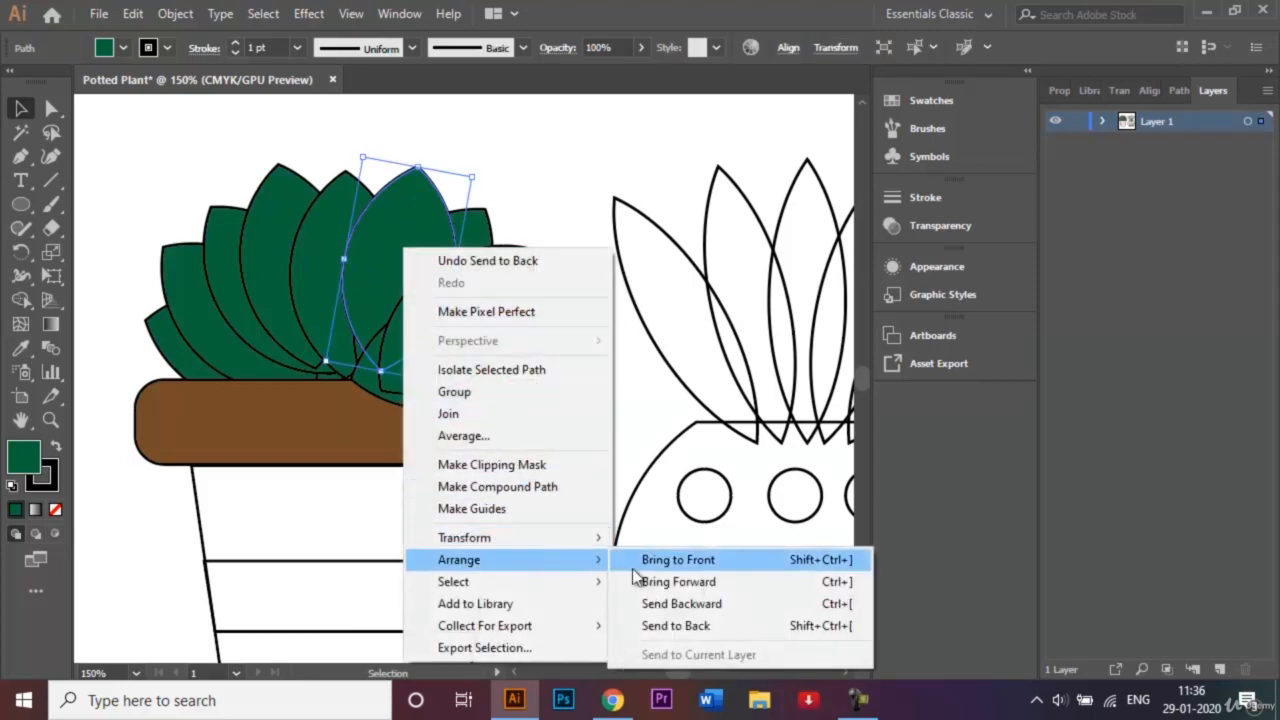
pyautogui.click(685, 626)
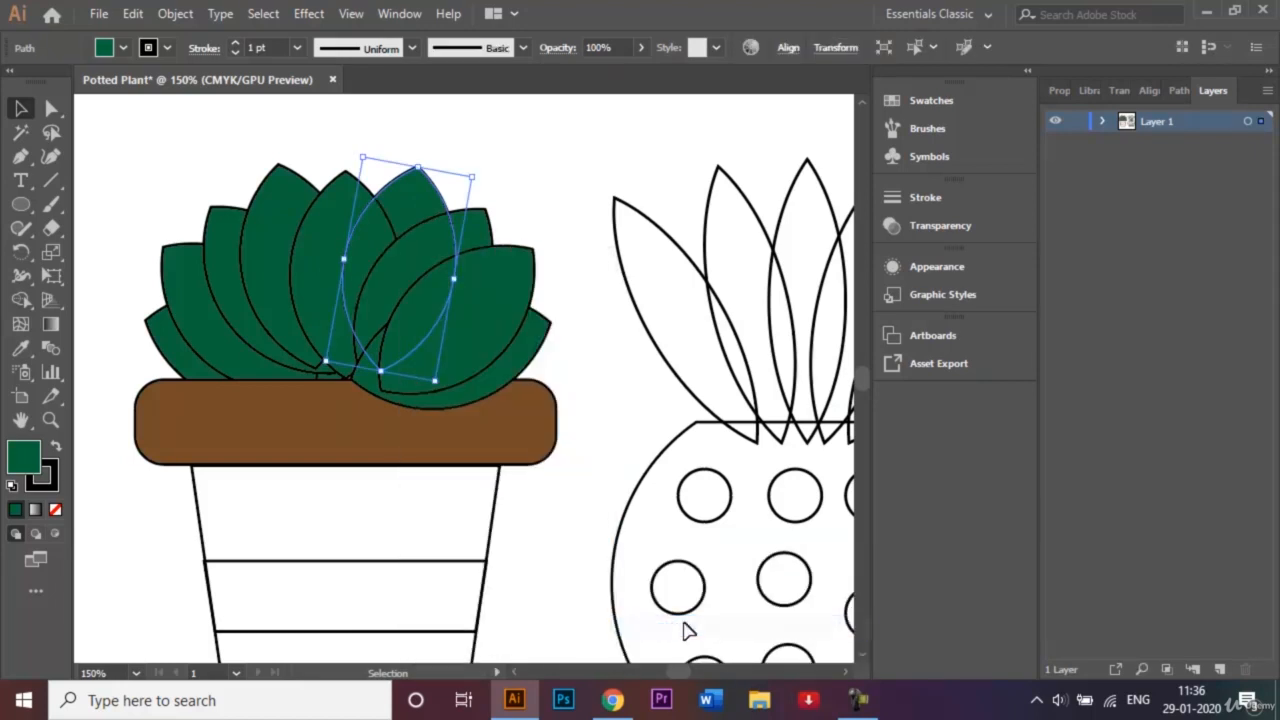
# Send the second-lowest leaf on the right side of the green fan to the back, and deselect it
pyautogui.click(480, 326)
pyautogui.rightClick(482, 328)
pyautogui.moveTo(582, 602)
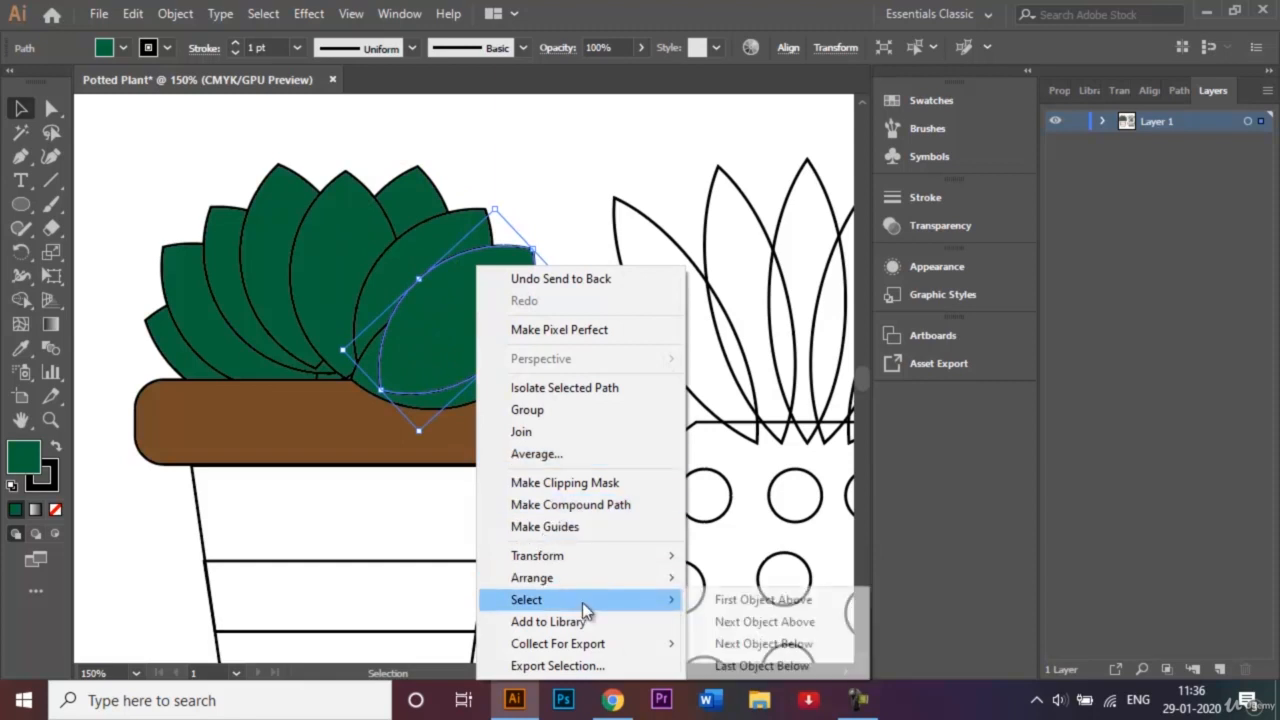
pyautogui.moveTo(624, 584)
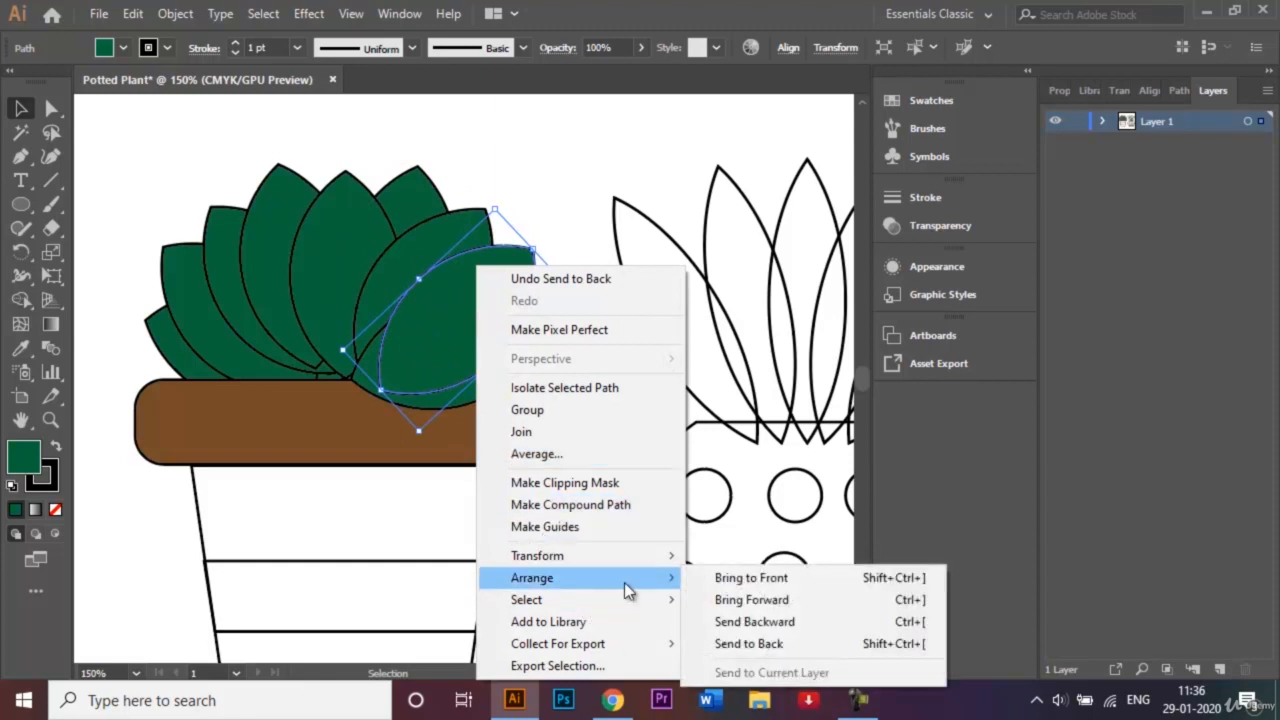
pyautogui.click(782, 644)
pyautogui.click(536, 190)
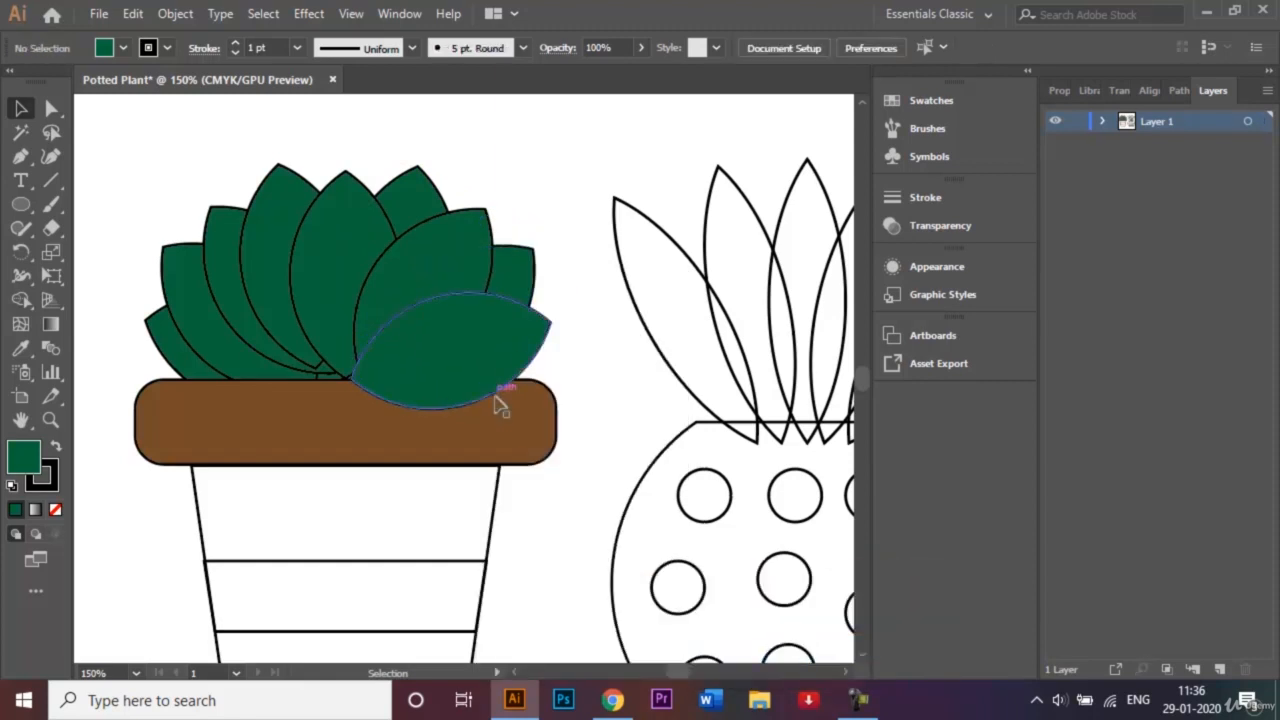
# Send the lowest leaf on the right side of the green fan to the back, behind the brown rim, and deselect it
pyautogui.rightClick(438, 368)
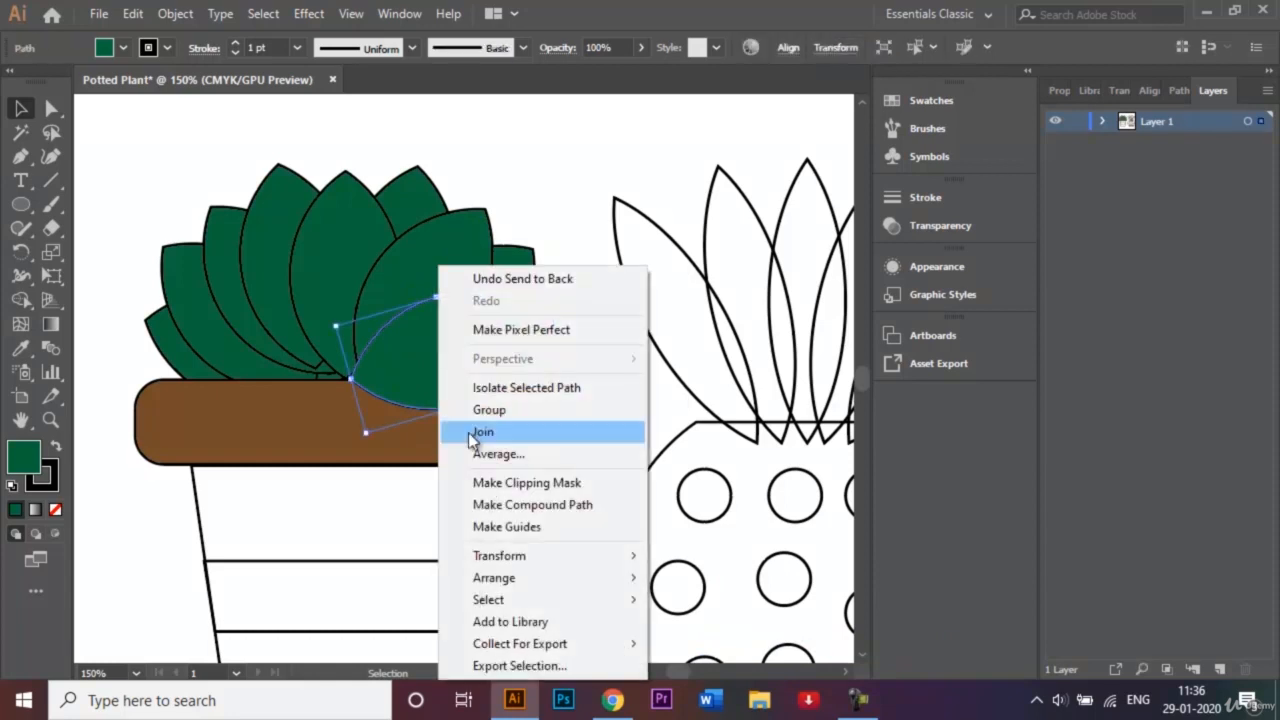
pyautogui.moveTo(575, 592)
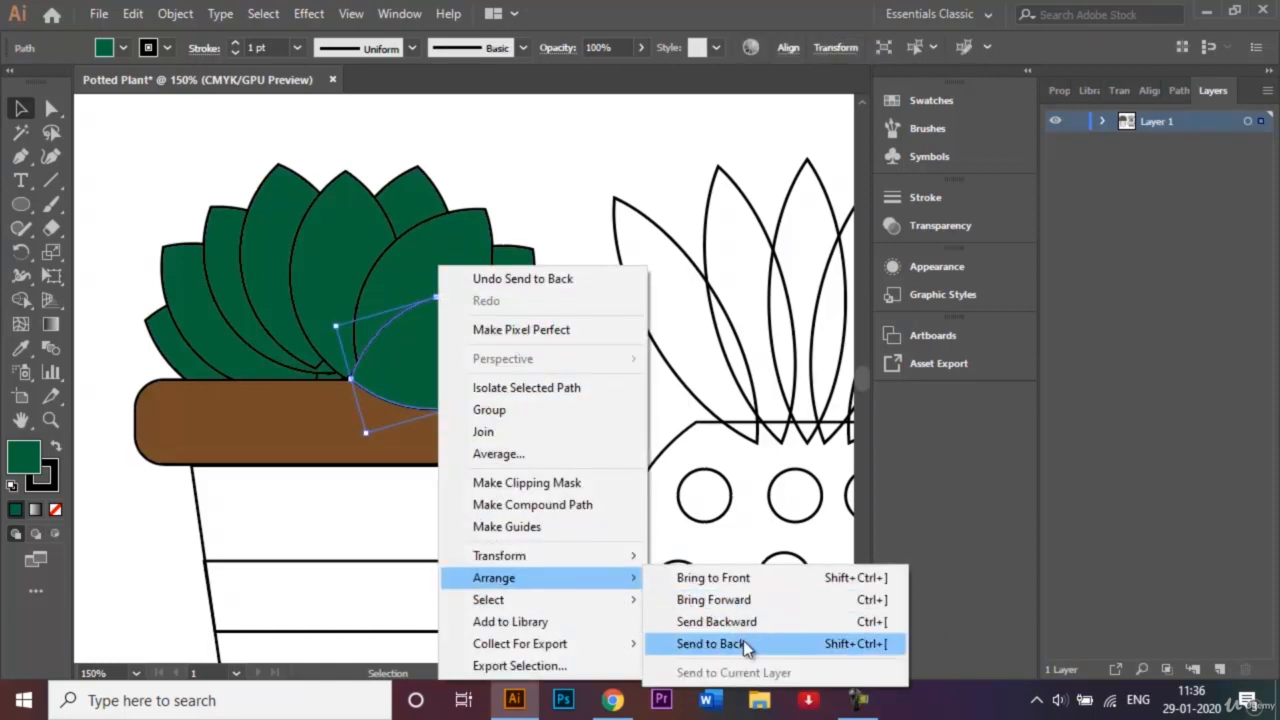
pyautogui.click(745, 646)
pyautogui.click(518, 162)
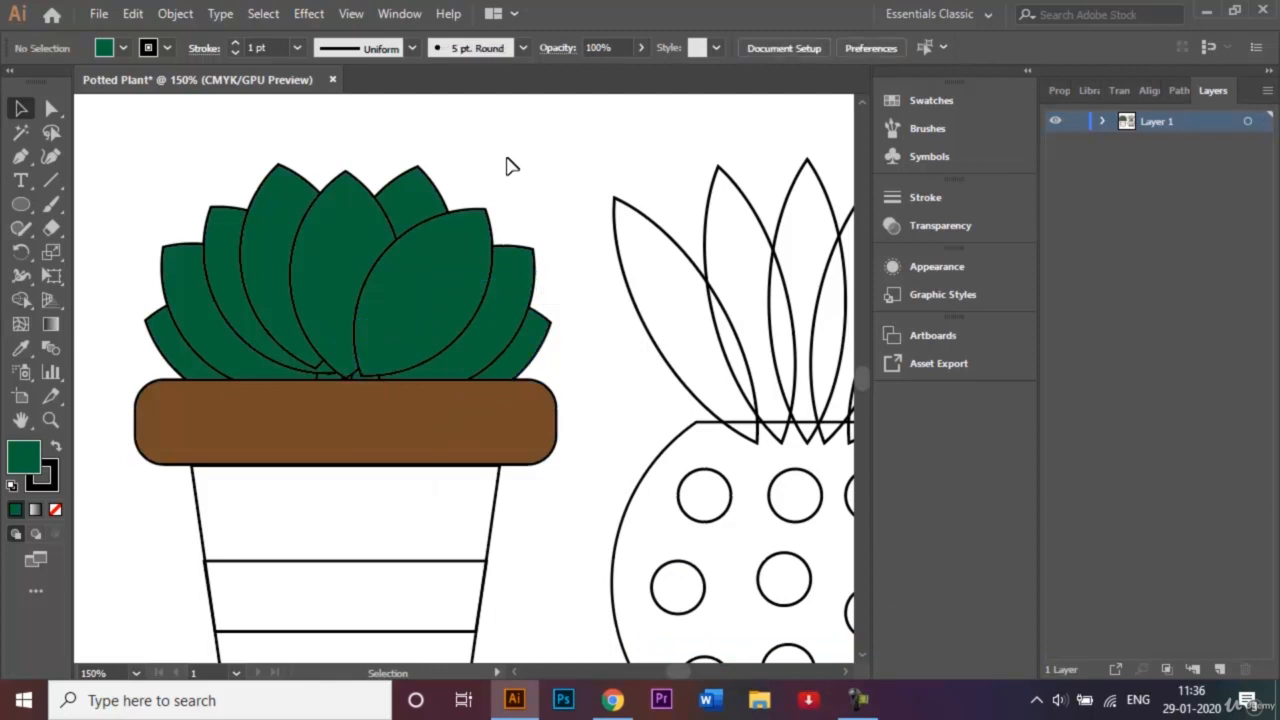
# Nudge the leaf just left of the green fan's central leaf down until its base reaches the brown rim, and deselect it
pyautogui.click(287, 232)
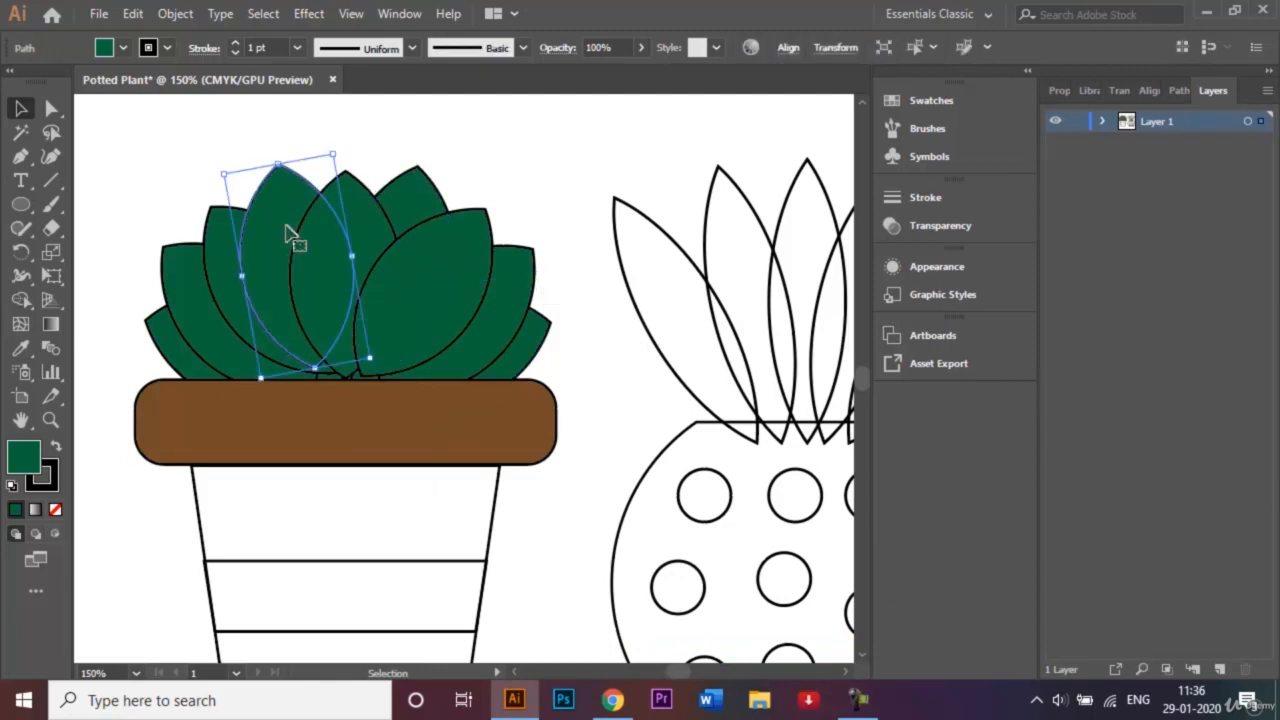
pyautogui.press('Down')
pyautogui.press('Down')
pyautogui.press('Down')
pyautogui.press('Down')
pyautogui.press('Down')
pyautogui.press('Down')
pyautogui.press('Down')
pyautogui.press('Down')
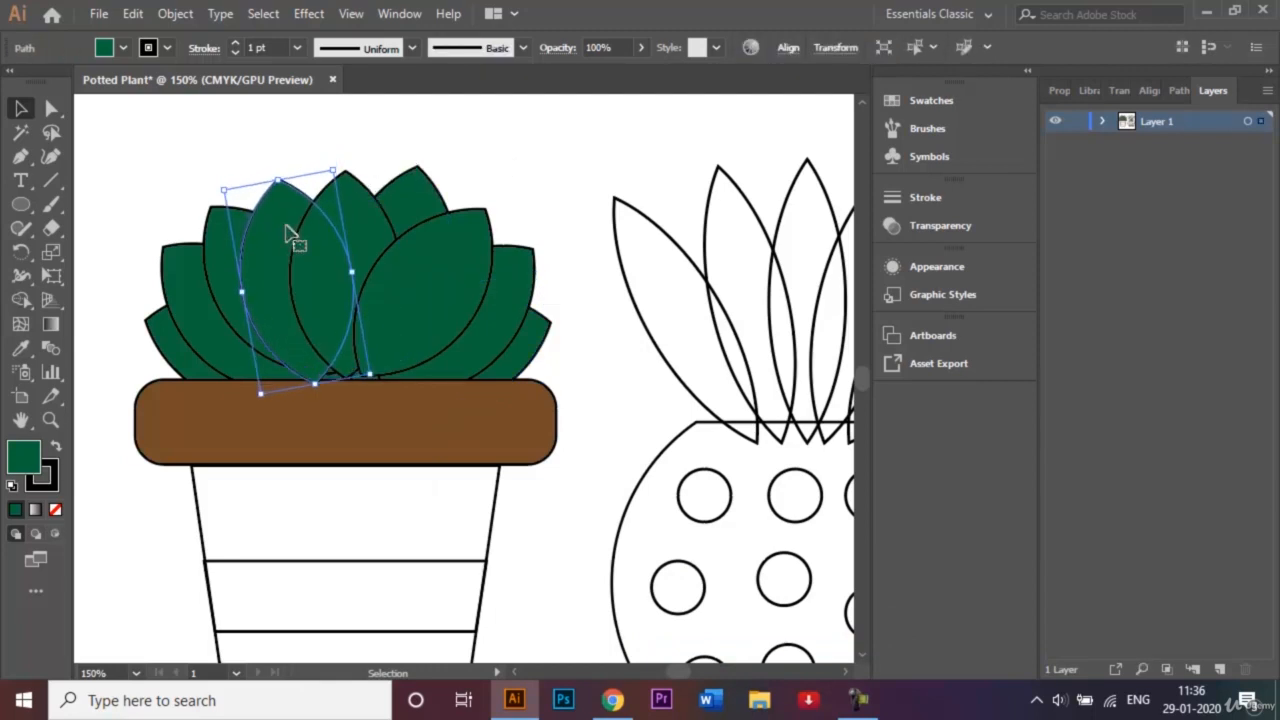
pyautogui.click(394, 108)
# Send the third-lowest leaf on the right side of the green fan to the back, and deselect it
pyautogui.click(436, 290)
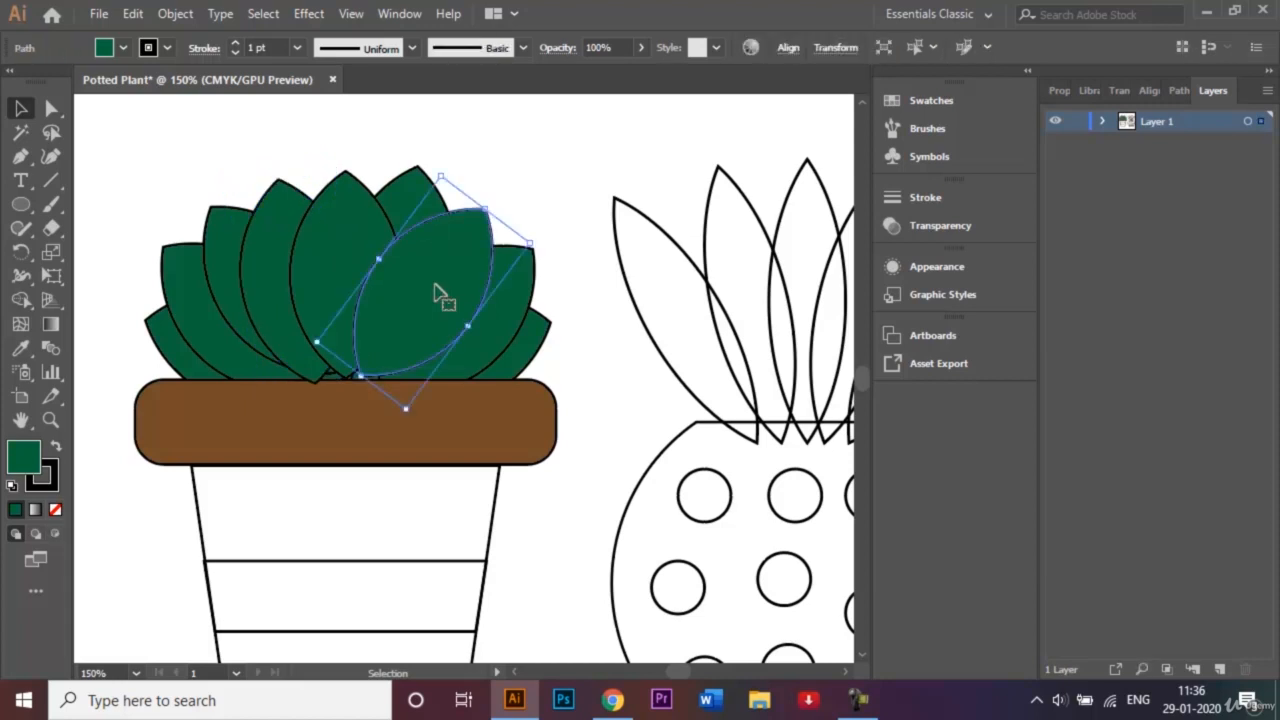
pyautogui.rightClick(436, 290)
pyautogui.moveTo(528, 580)
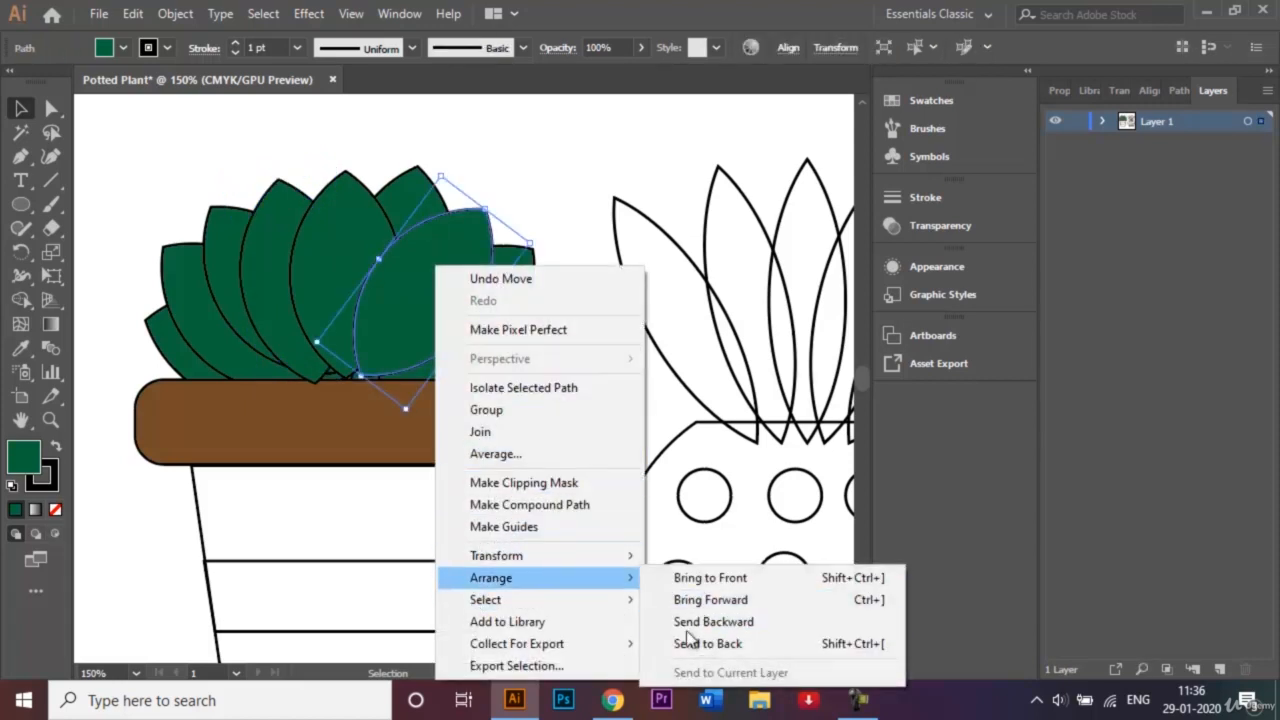
pyautogui.click(690, 641)
pyautogui.click(508, 133)
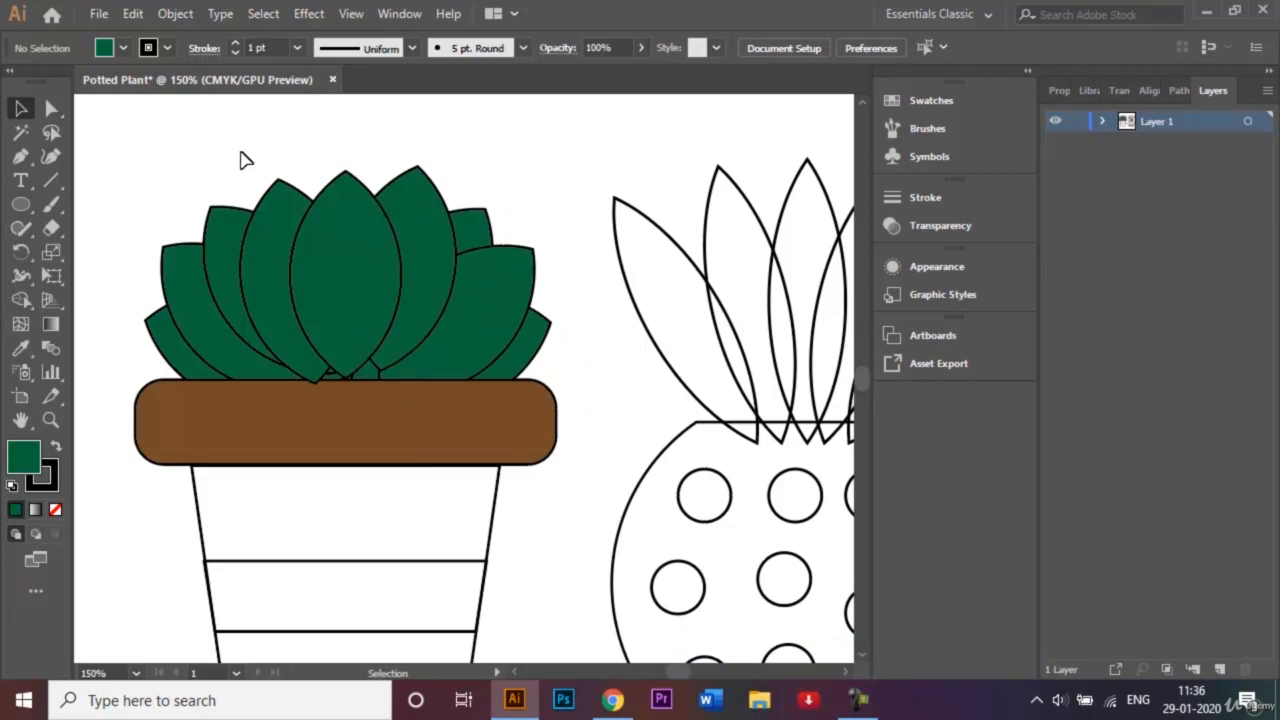
# Bring the brown rim of the tapered pot to the front, over the leaf bases, and deselect it
pyautogui.click(387, 406)
pyautogui.rightClick(388, 412)
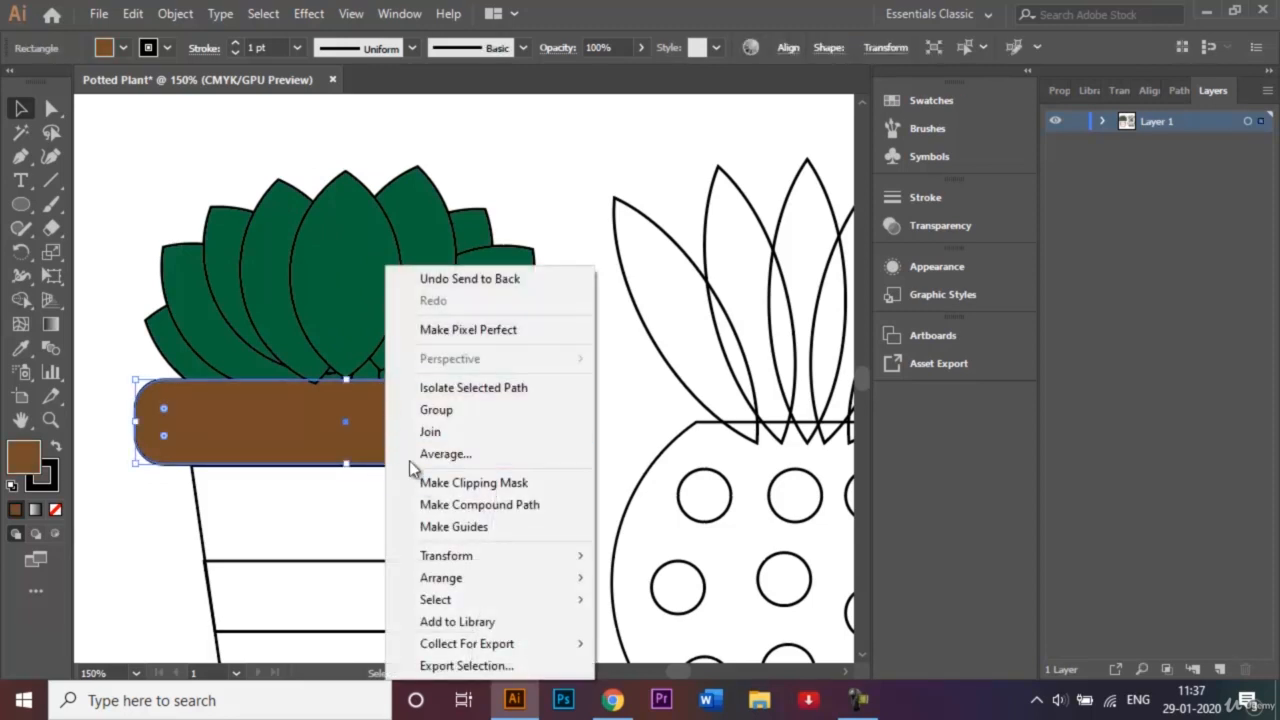
pyautogui.moveTo(527, 579)
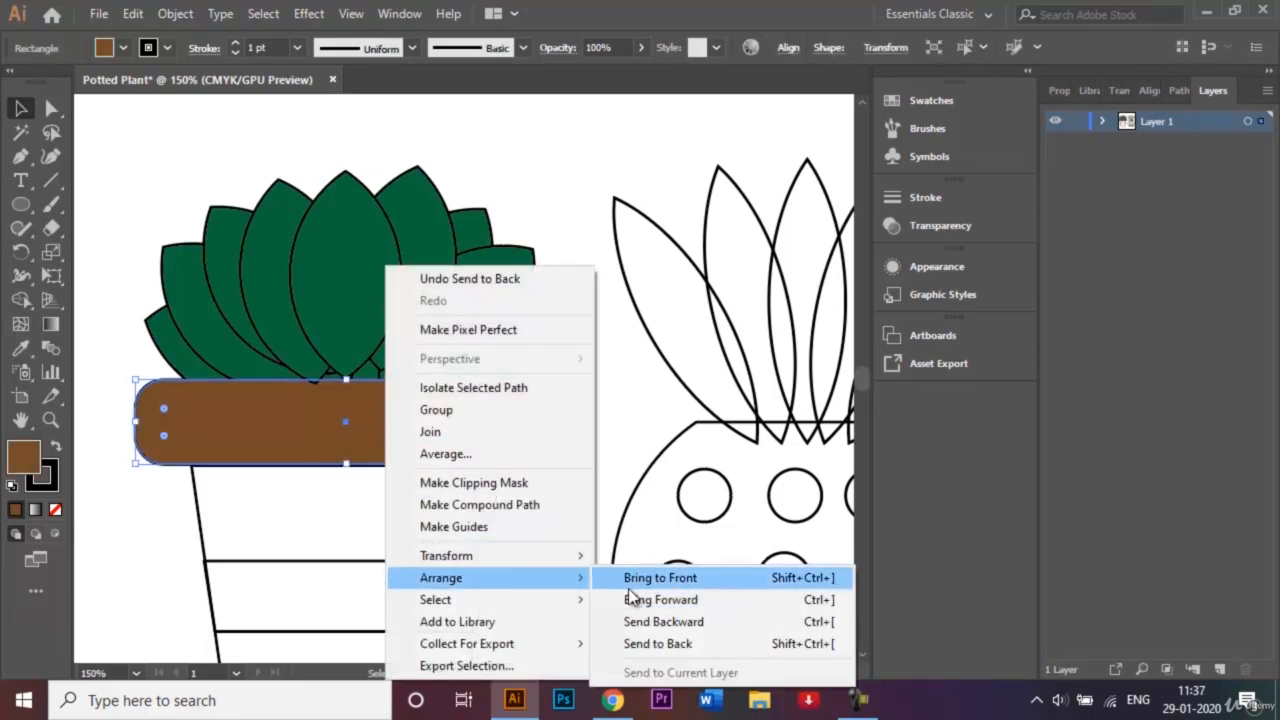
pyautogui.click(636, 578)
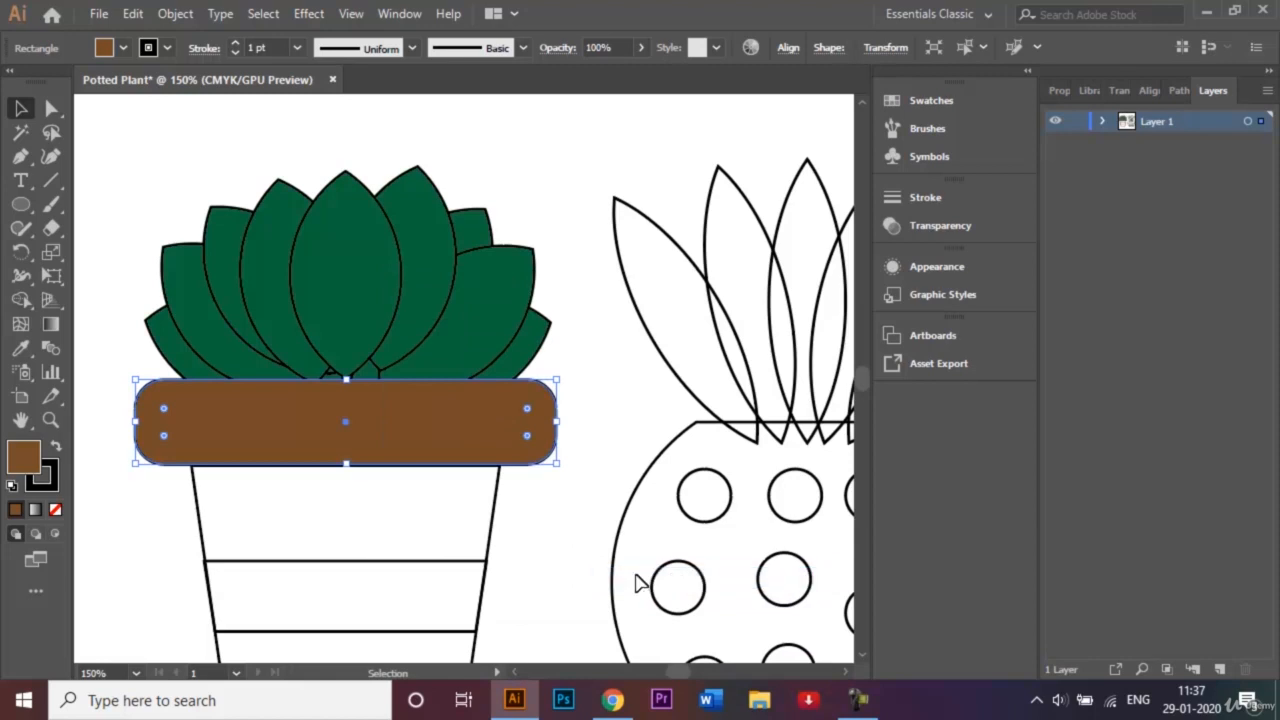
pyautogui.click(523, 170)
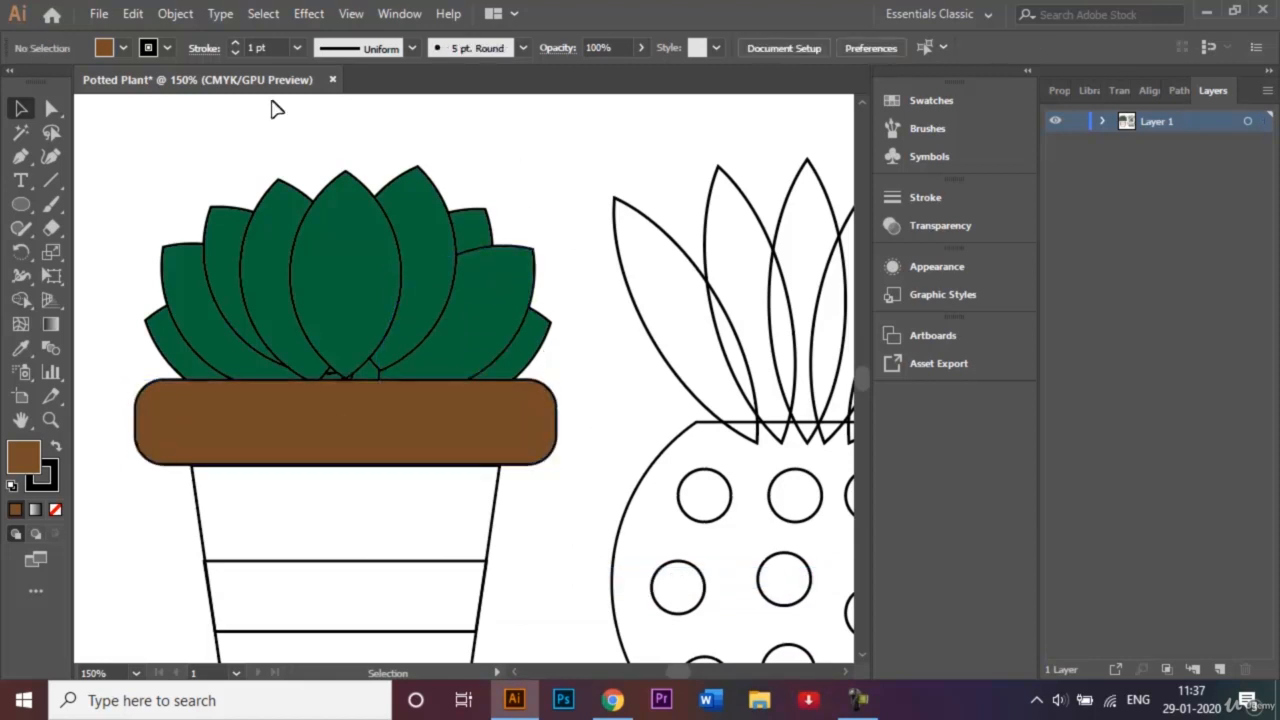
# Nudge all the leaves of the green fan down together to hide the gaps at their bases behind the rim, and deselect them
pyautogui.moveTo(155, 162); pyautogui.dragTo(548, 355)
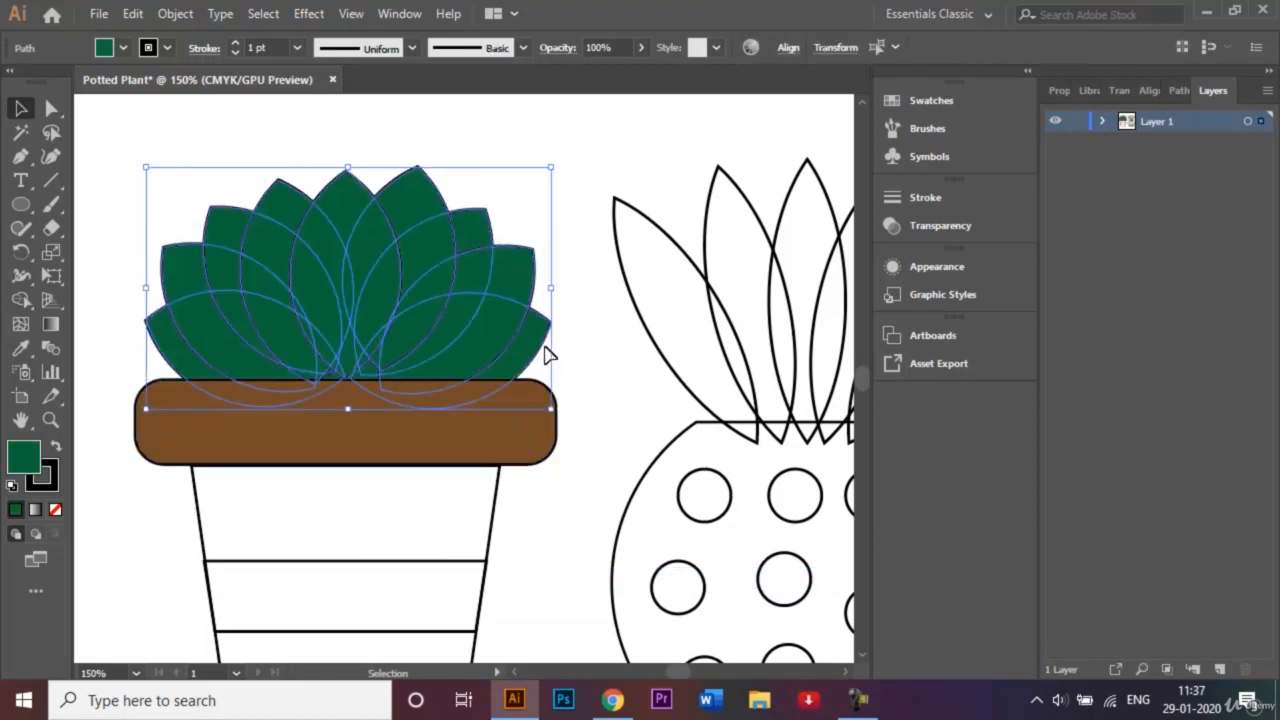
pyautogui.press('Down')
pyautogui.press('Down')
pyautogui.press('Down')
pyautogui.press('Down')
pyautogui.press('Down')
pyautogui.press('Down')
pyautogui.press('Down')
pyautogui.press('Down')
pyautogui.press('Down')
pyautogui.press('Down')
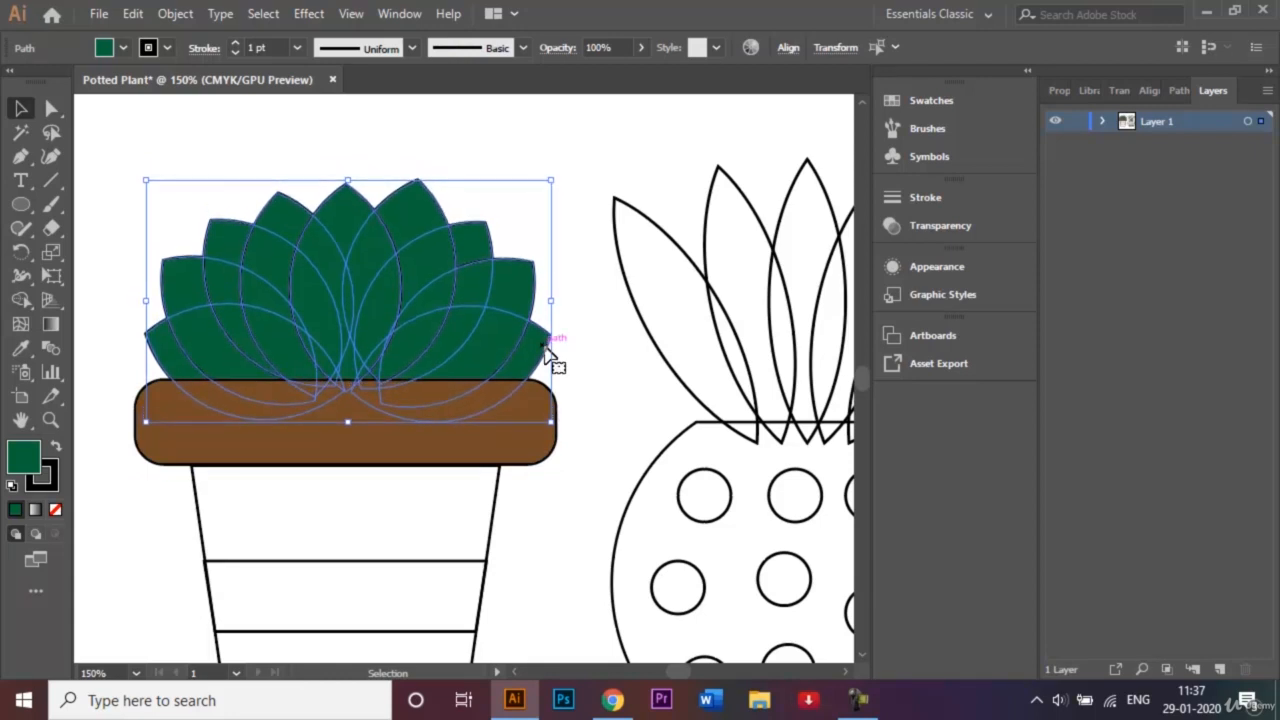
pyautogui.click(558, 186)
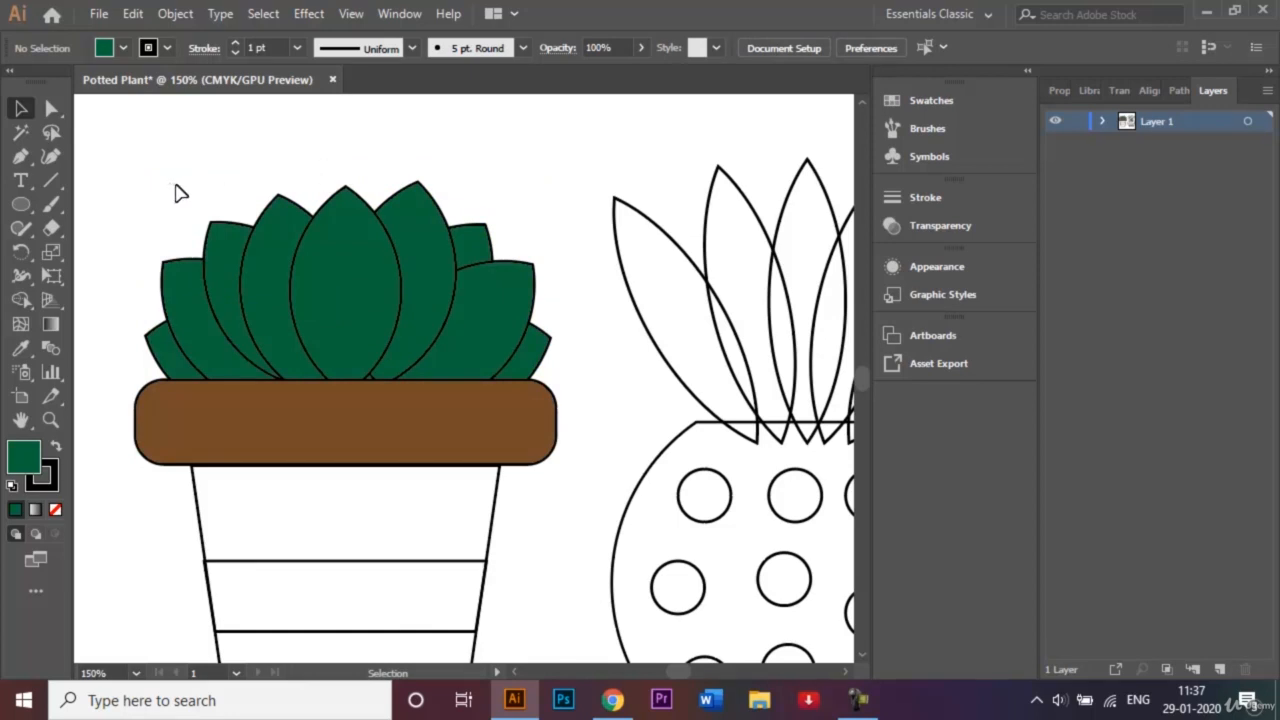
# Change the outline colour of all the fan leaves to dark green (C=90 M=30 Y=95 K=30), and deselect them
pyautogui.moveTo(175, 186); pyautogui.dragTo(543, 362)
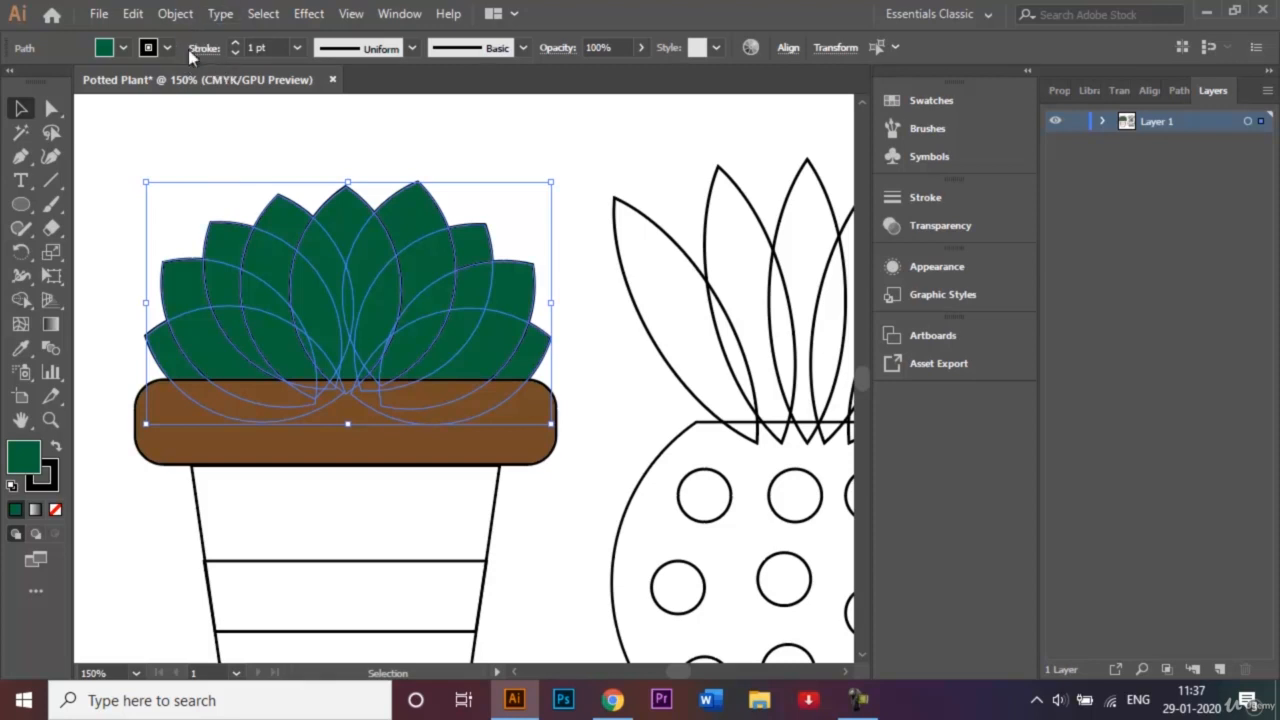
pyautogui.click(123, 48)
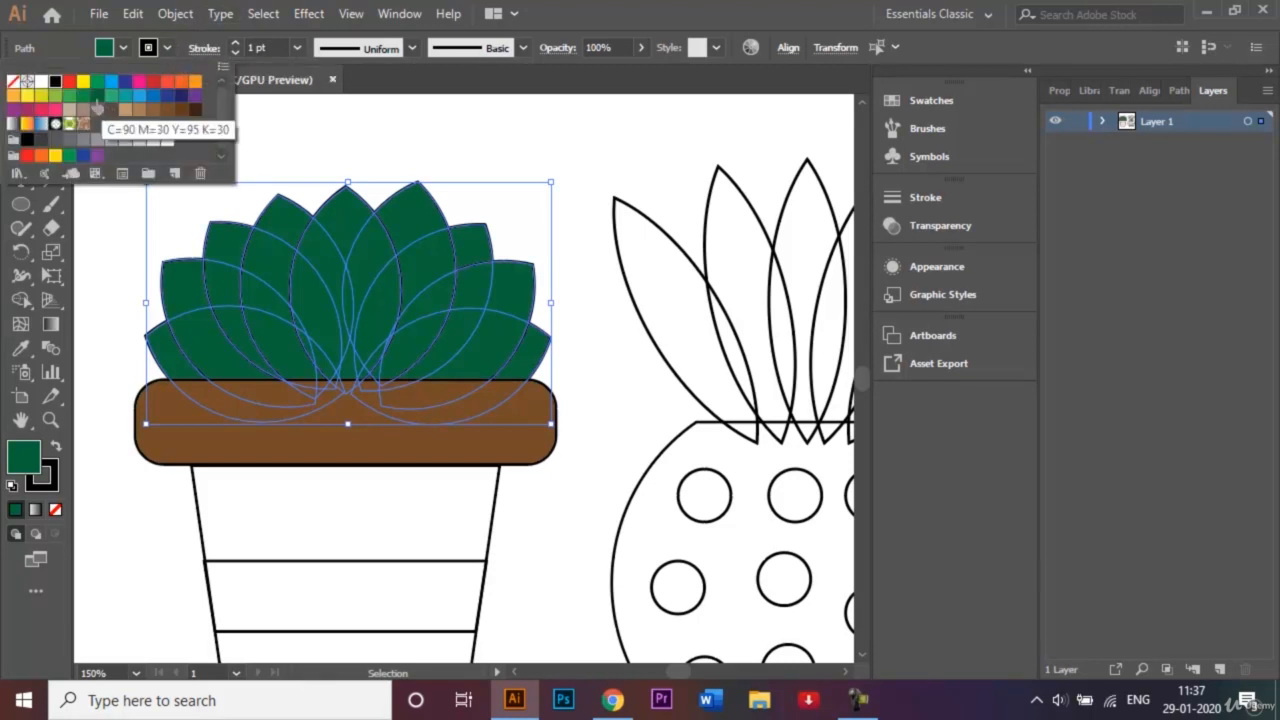
pyautogui.click(95, 103)
pyautogui.click(340, 143)
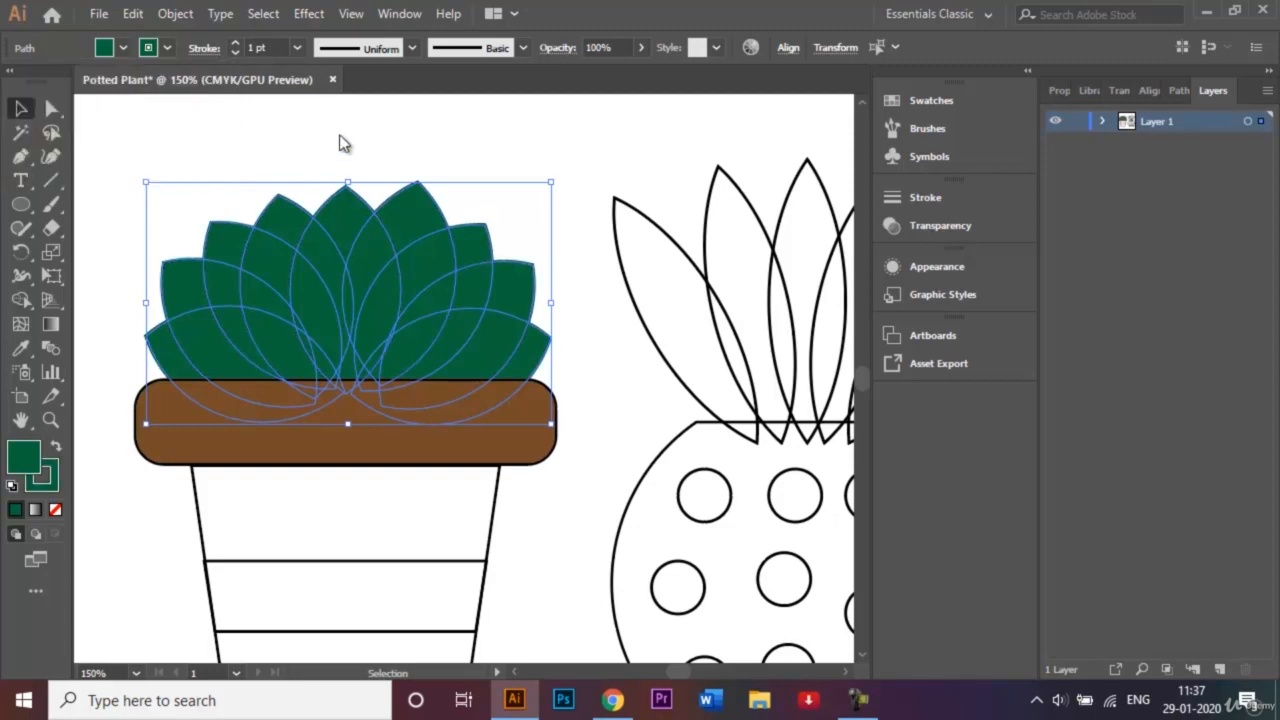
pyautogui.click(381, 143)
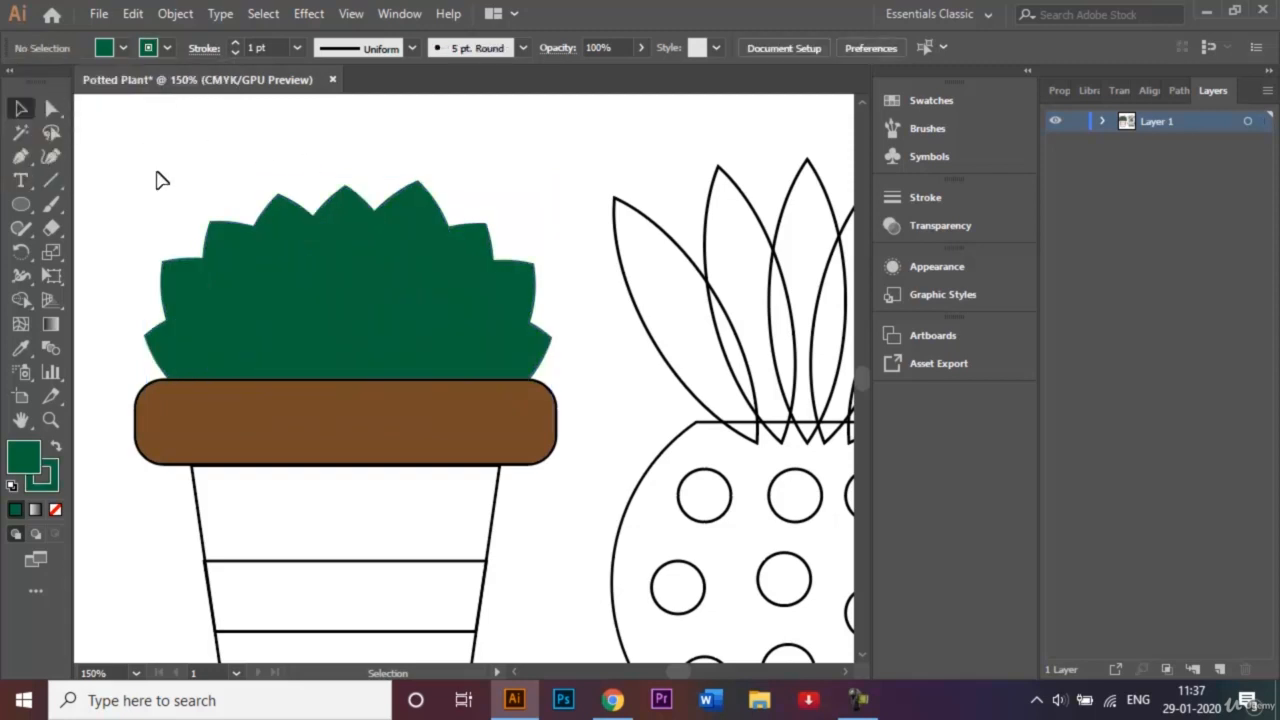
# Fill all the fan leaves with a lighter green than their outlines, and deselect them
pyautogui.moveTo(156, 178); pyautogui.dragTo(558, 348)
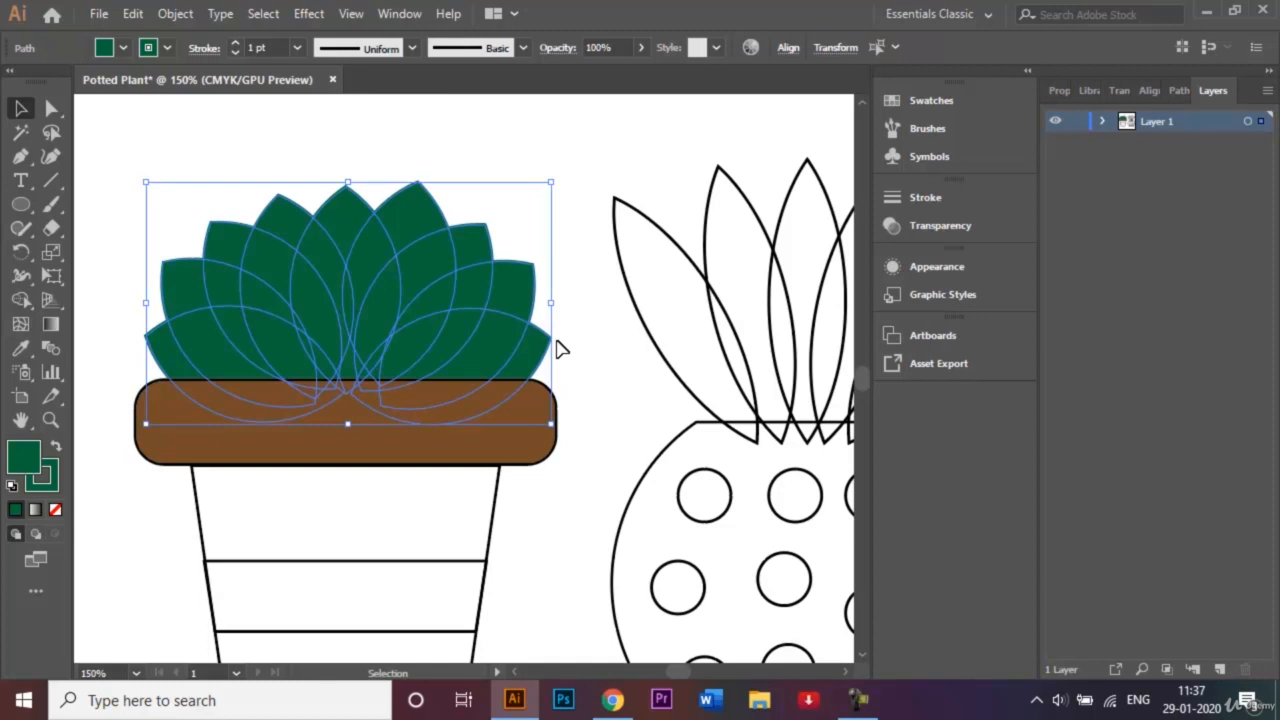
pyautogui.click(168, 48)
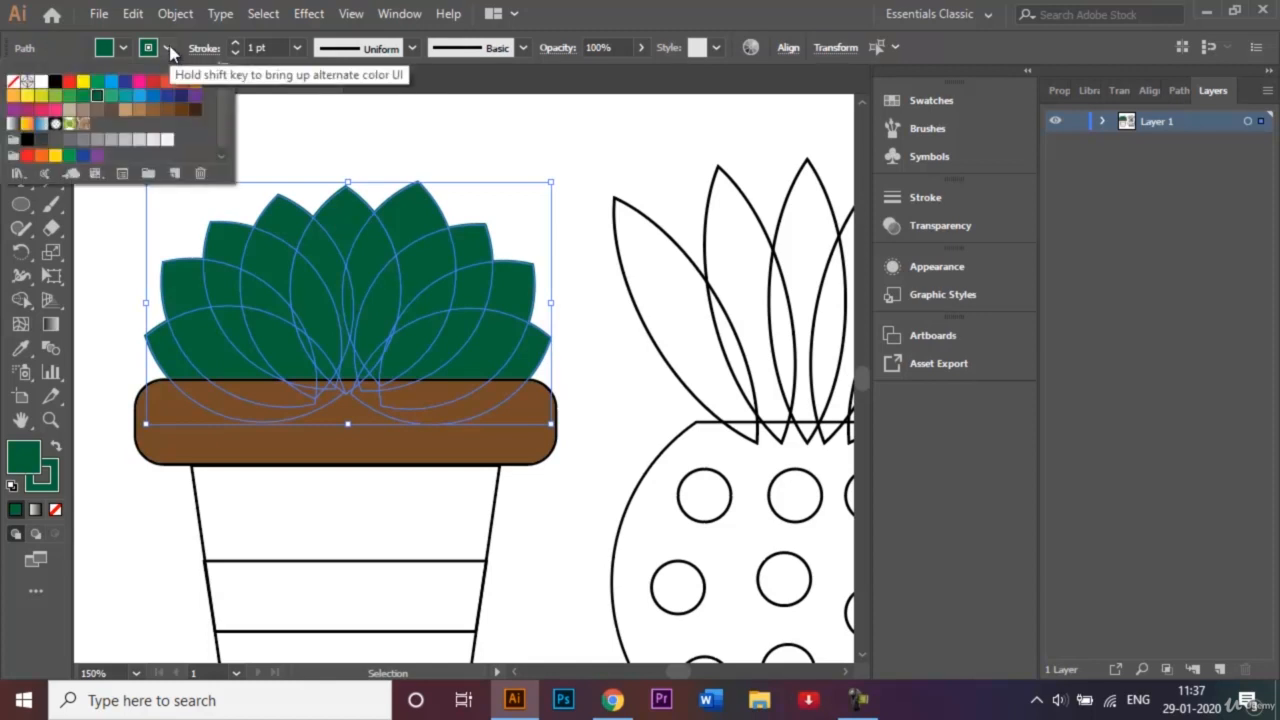
pyautogui.click(264, 108)
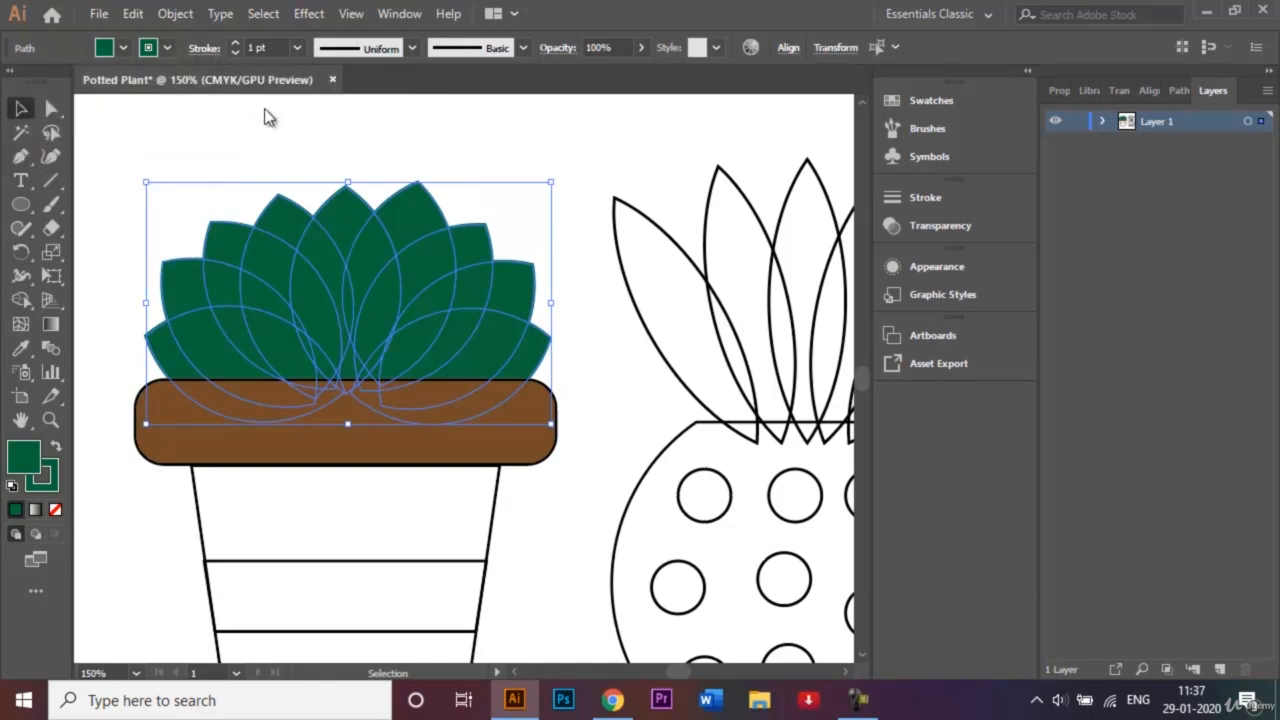
pyautogui.click(124, 48)
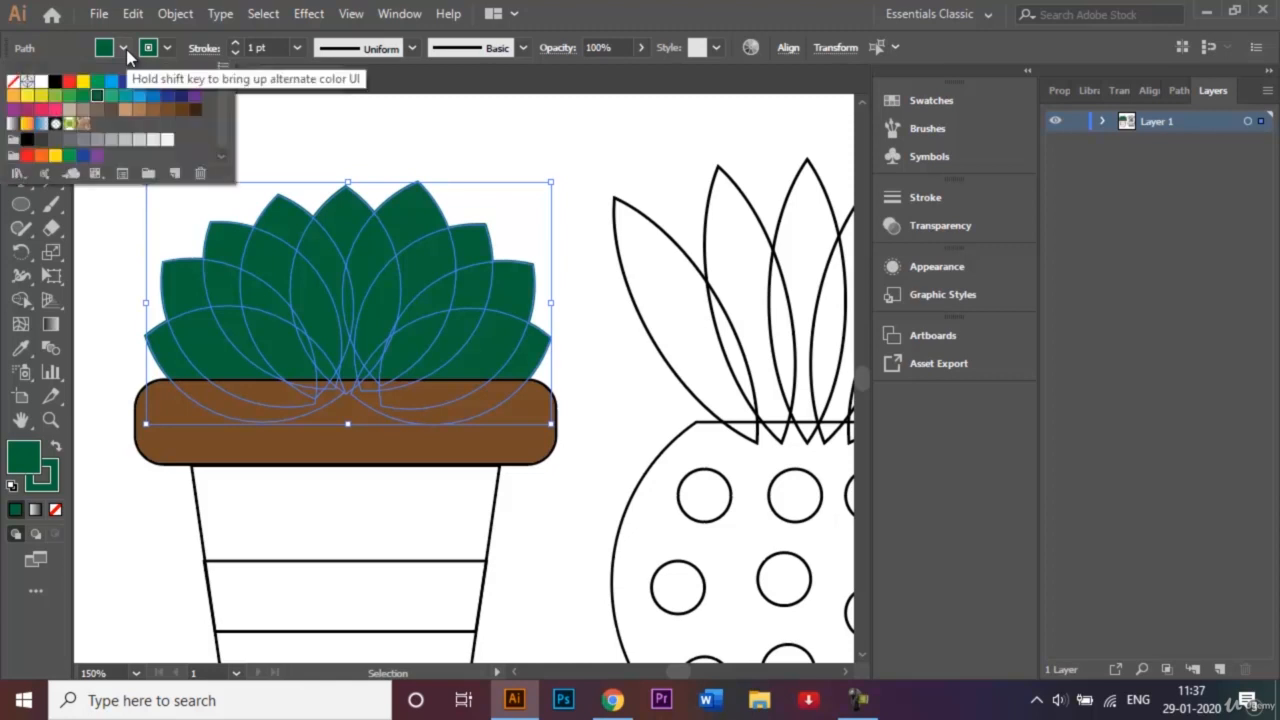
pyautogui.click(83, 97)
pyautogui.click(276, 160)
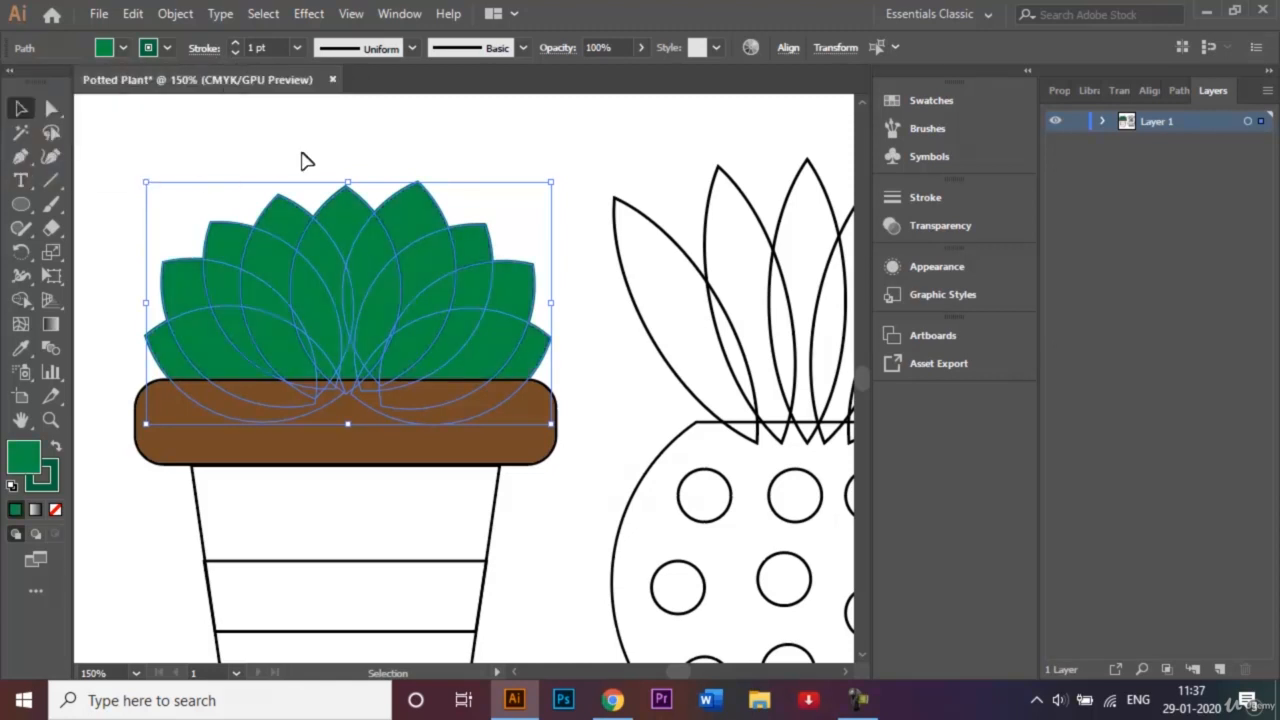
pyautogui.click(328, 157)
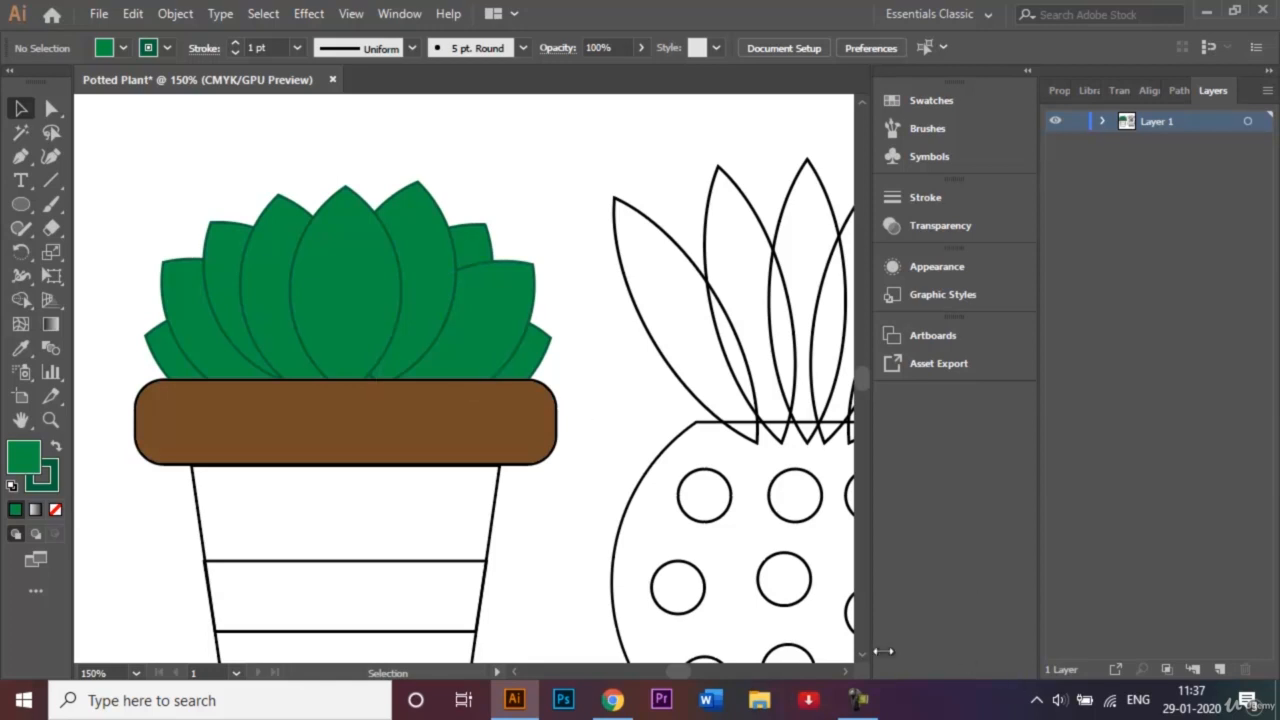
# Fill the body of the tapered pot with dark blue
pyautogui.scroll(-3, 864, 650)
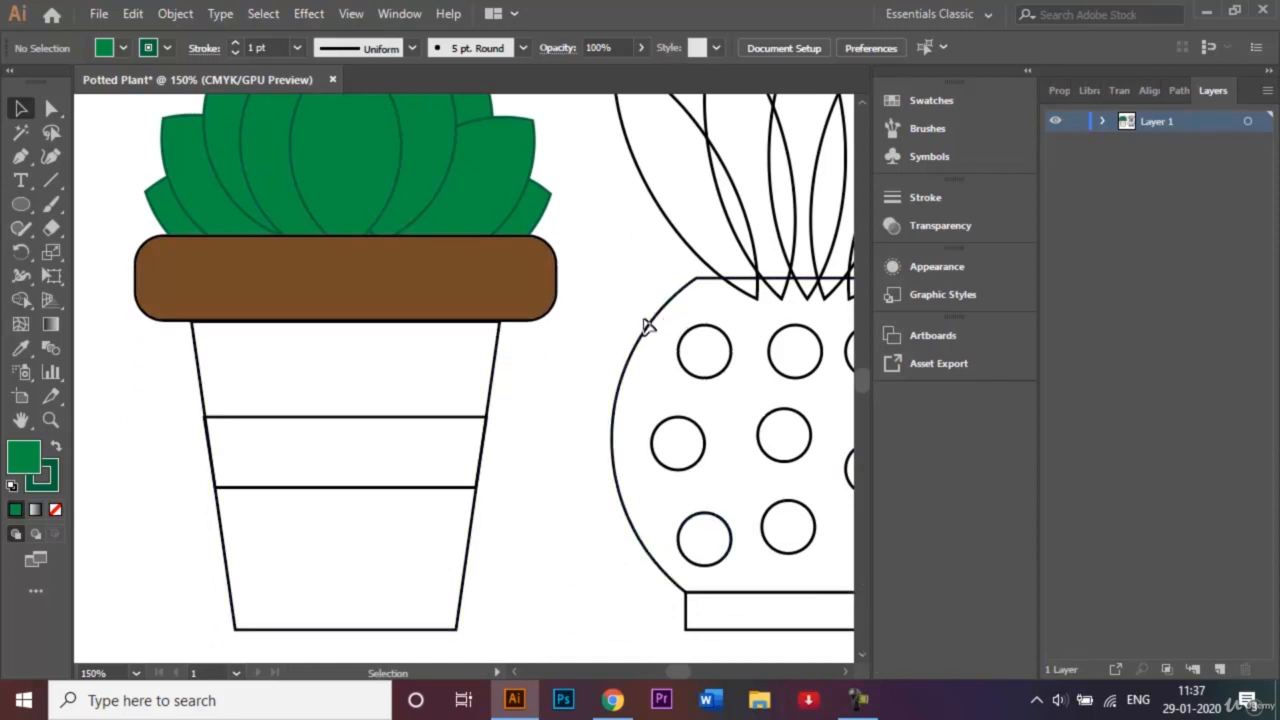
pyautogui.click(497, 358)
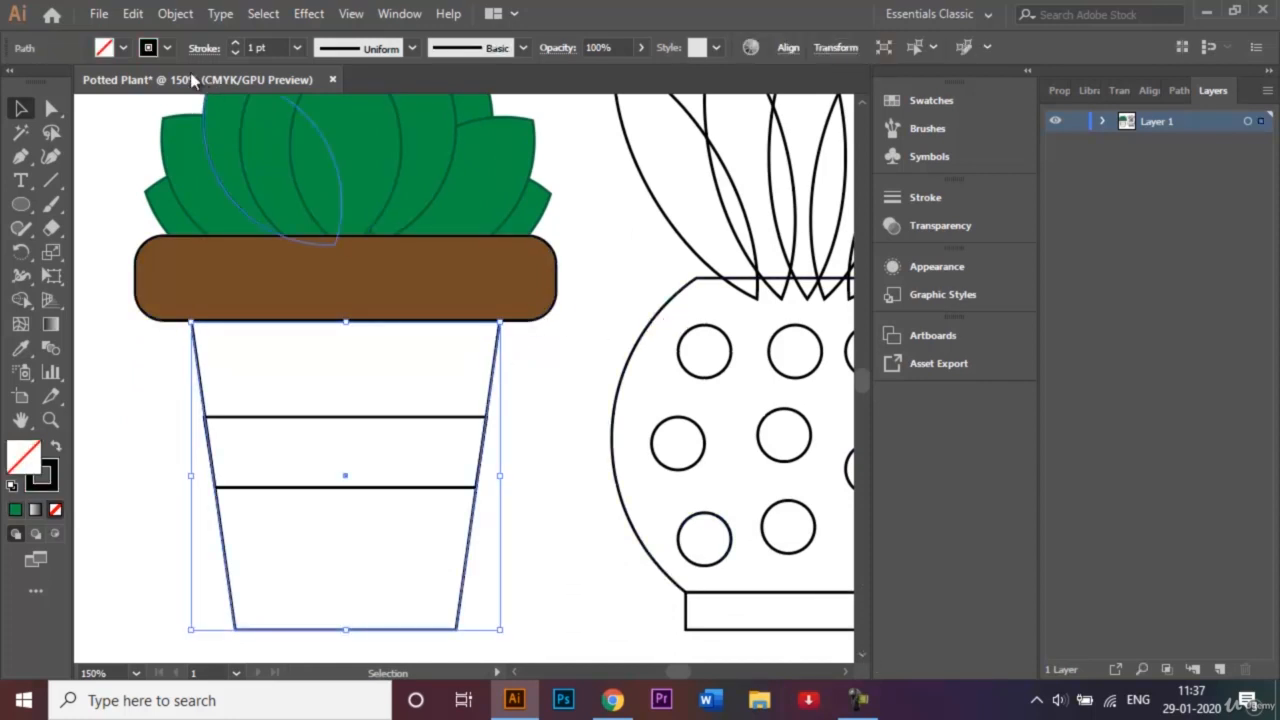
pyautogui.click(124, 47)
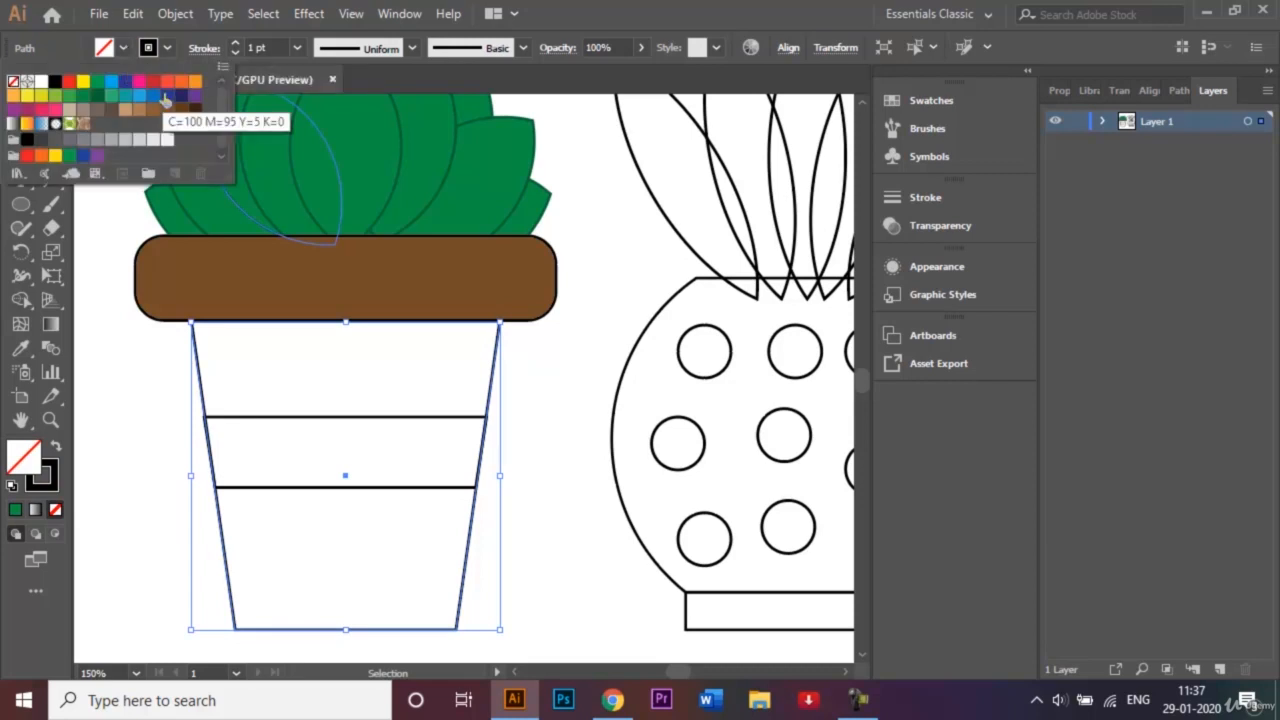
pyautogui.click(125, 82)
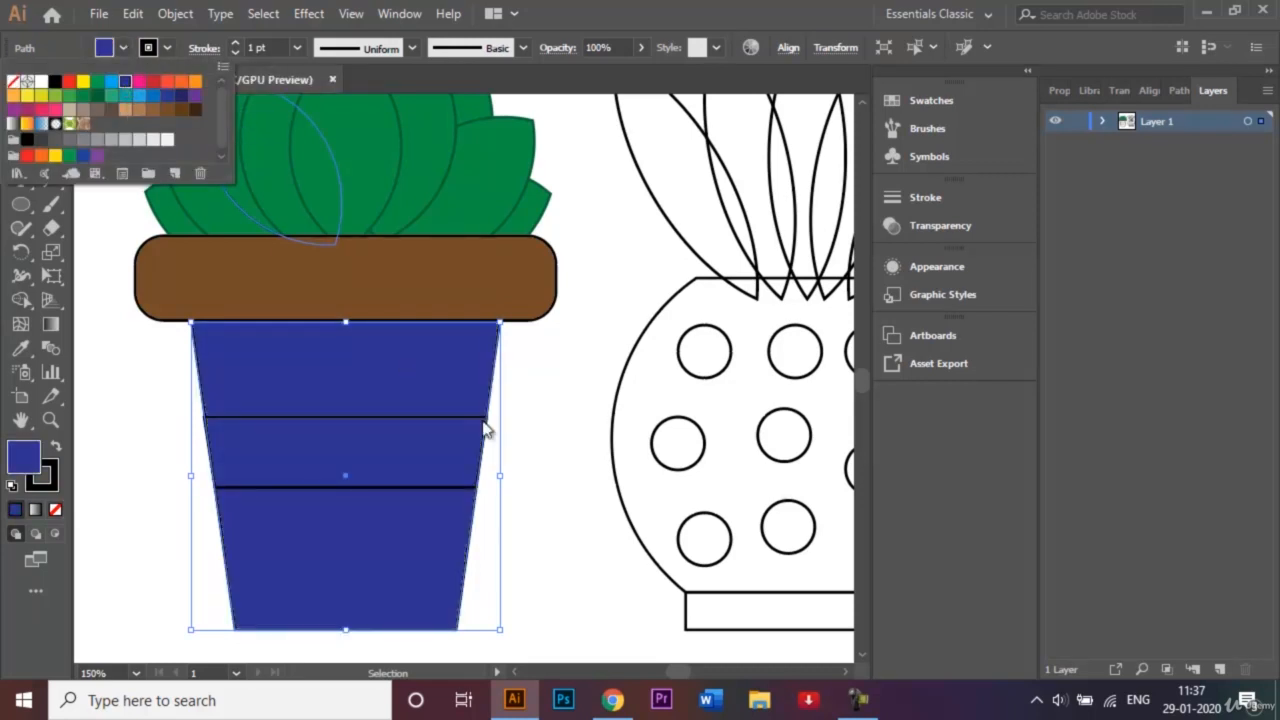
# Fill the horizontal band across the middle of the tapered pot with orange, and deselect it
pyautogui.click(410, 421)
pyautogui.click(414, 420)
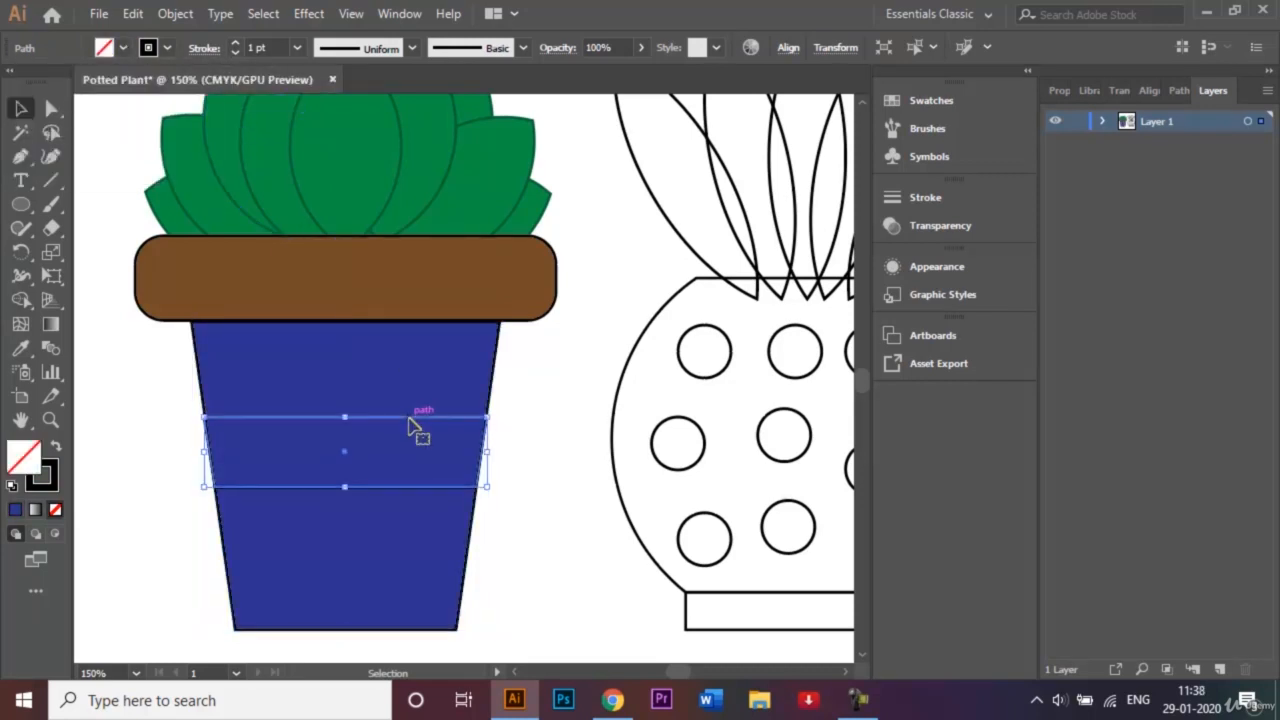
pyautogui.click(126, 53)
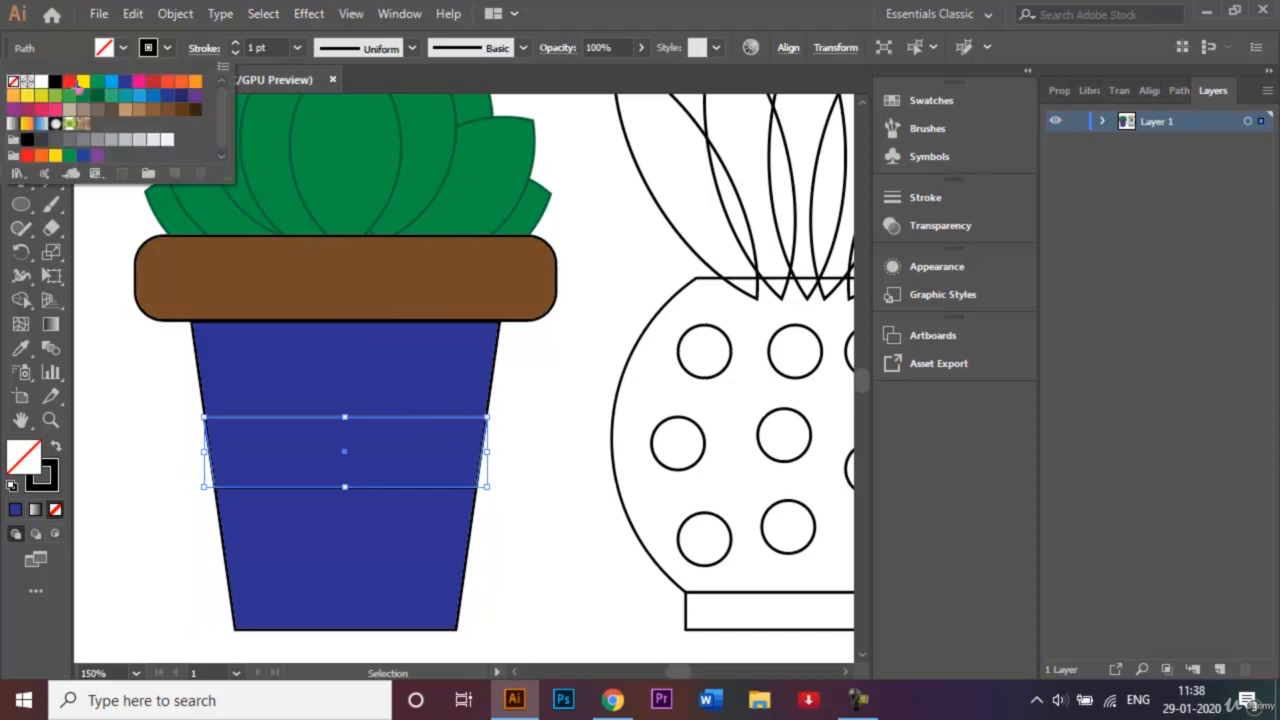
pyautogui.click(180, 91)
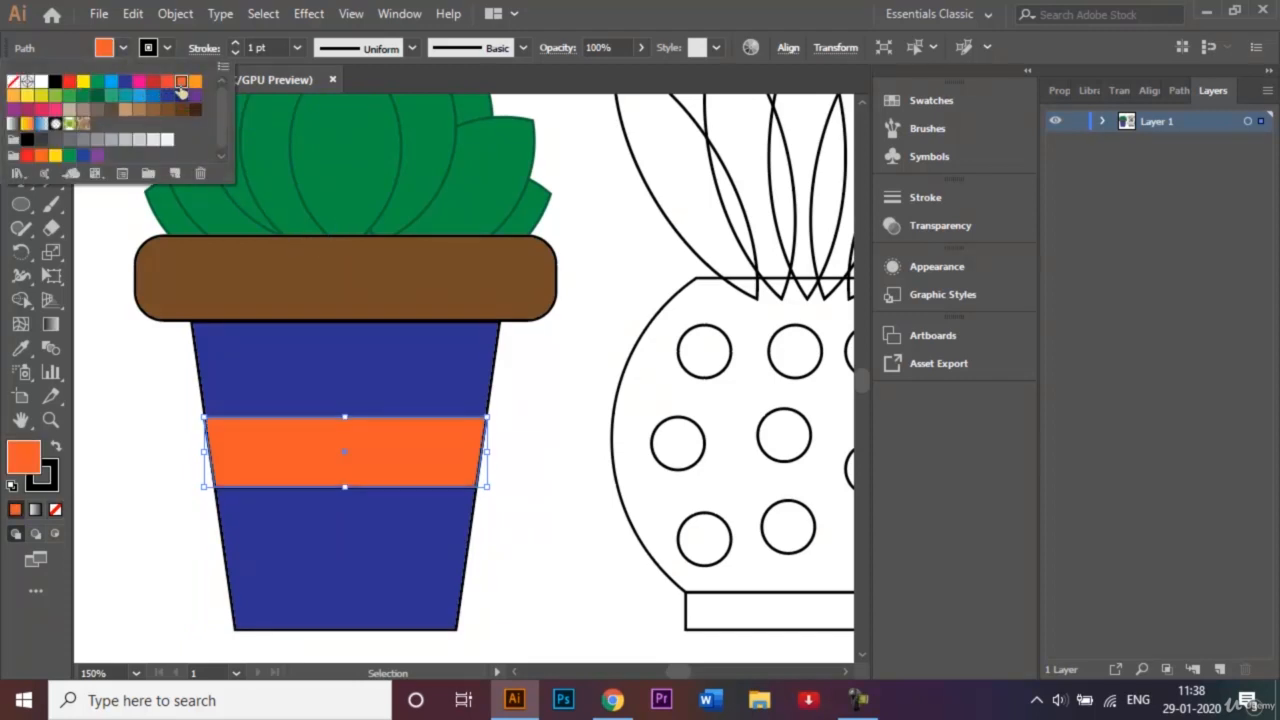
pyautogui.click(172, 400)
pyautogui.click(155, 390)
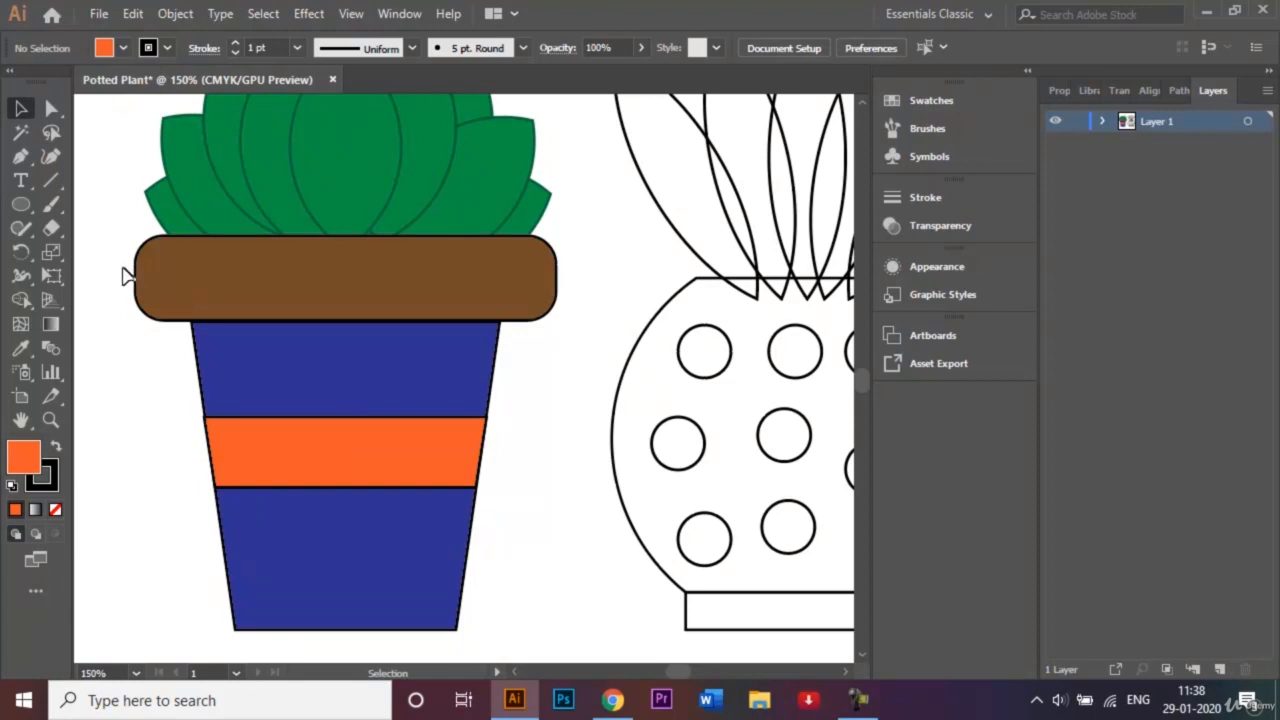
# Remove the outlines from the tapered pot's rim, body and orange band, and deselect them
pyautogui.click(172, 290)
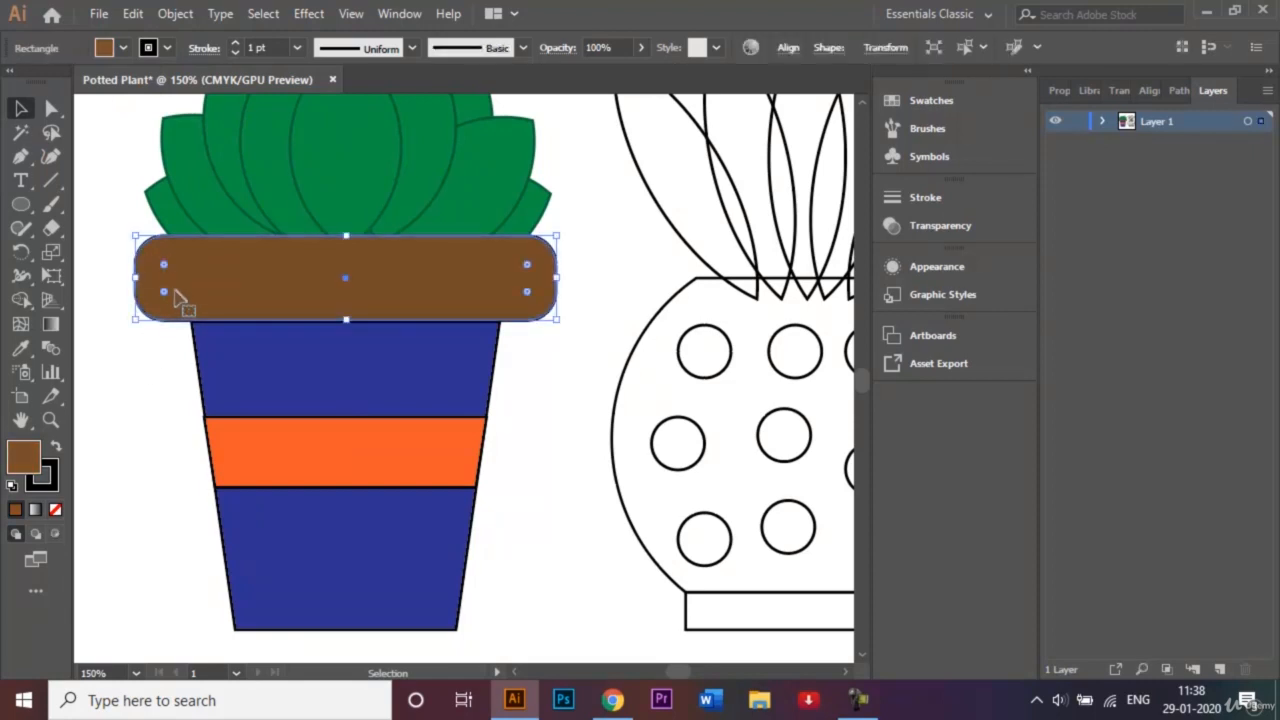
pyautogui.keyDown('shift'); pyautogui.click(240, 358); pyautogui.keyUp('shift')
pyautogui.keyDown('shift'); pyautogui.click(270, 432); pyautogui.keyUp('shift')
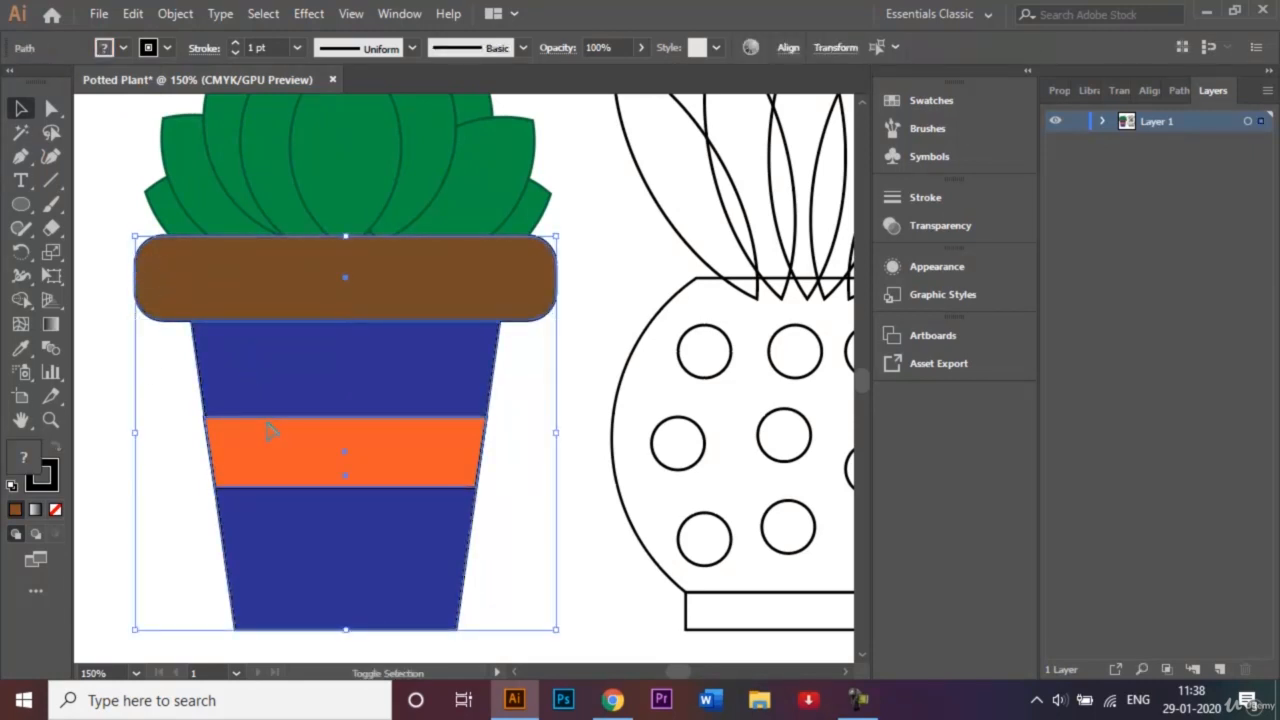
pyautogui.click(168, 48)
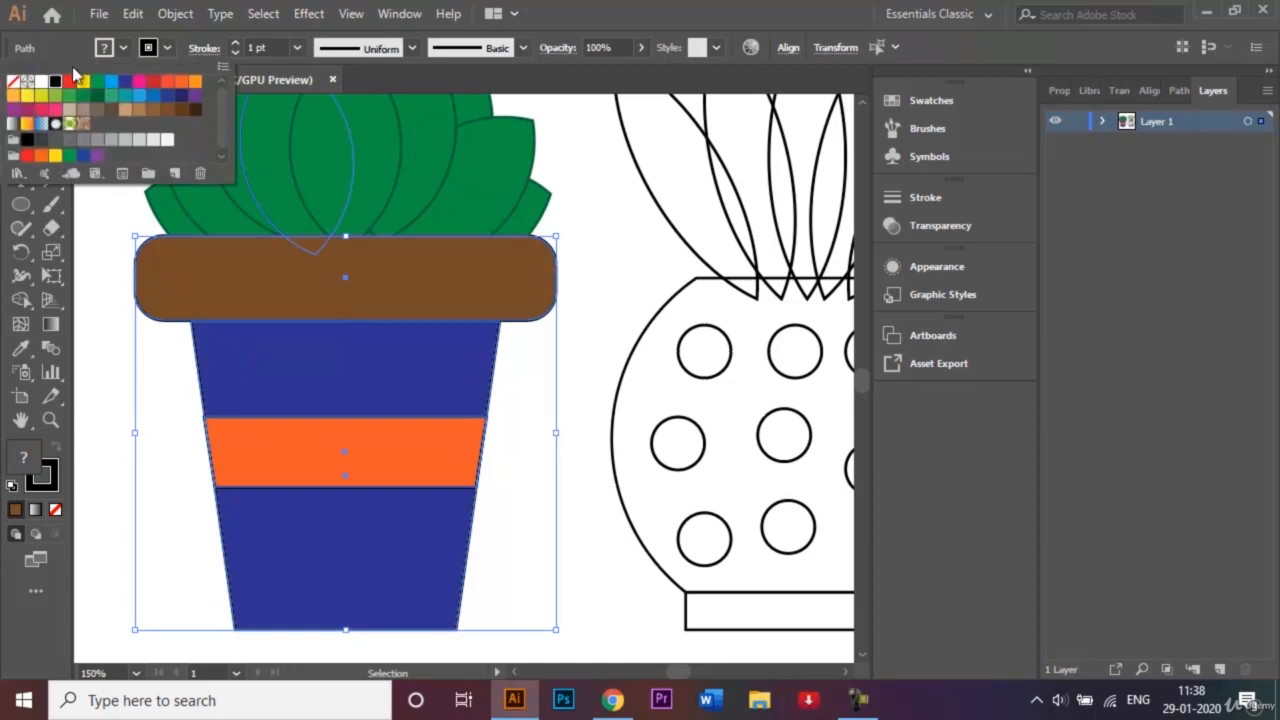
pyautogui.click(12, 86)
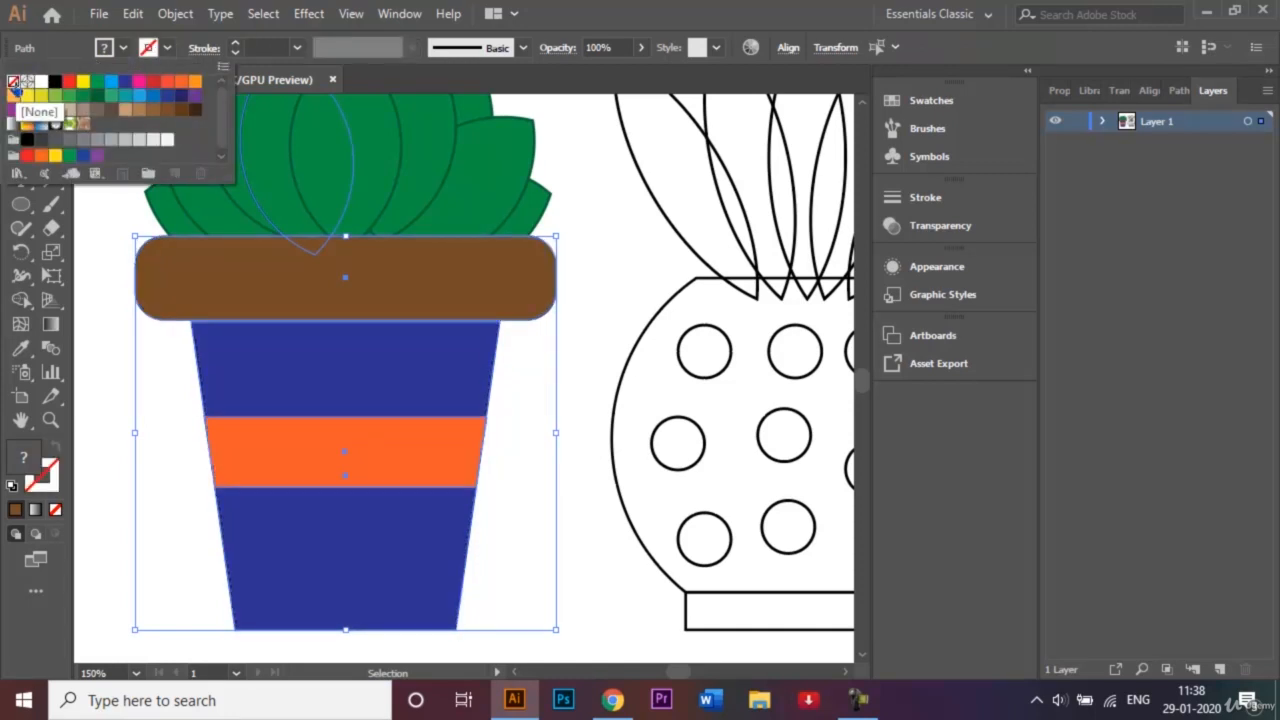
pyautogui.click(114, 292)
pyautogui.click(116, 308)
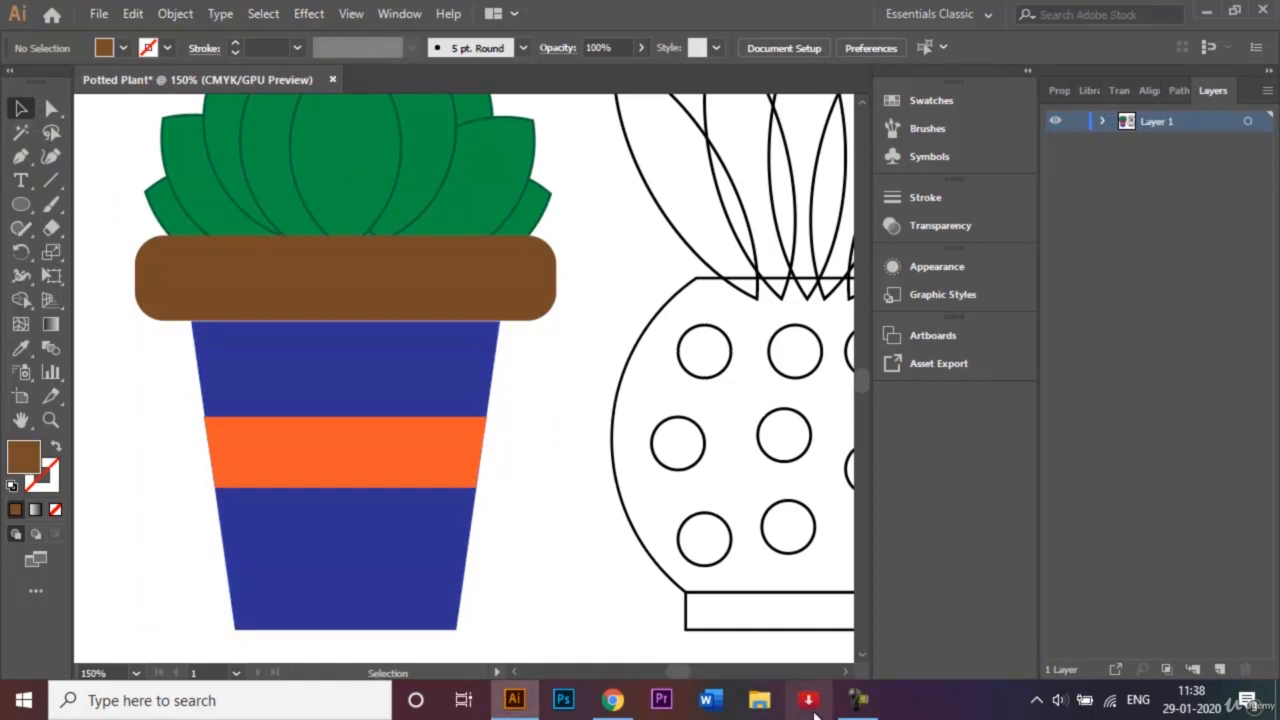
# Fill all the slender leaves above the round pot with light green, give them a darker green outline, and deselect them
pyautogui.hotkey('ctrl', '0')
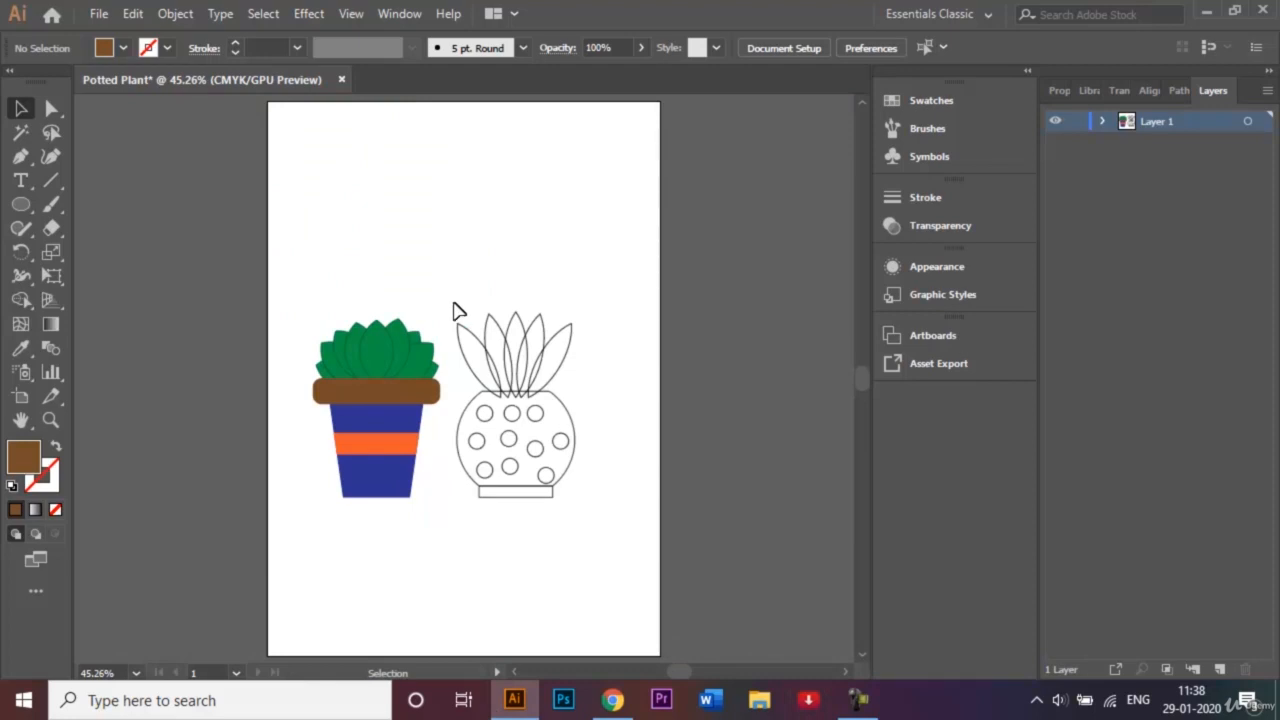
pyautogui.moveTo(487, 340); pyautogui.dragTo(574, 377)
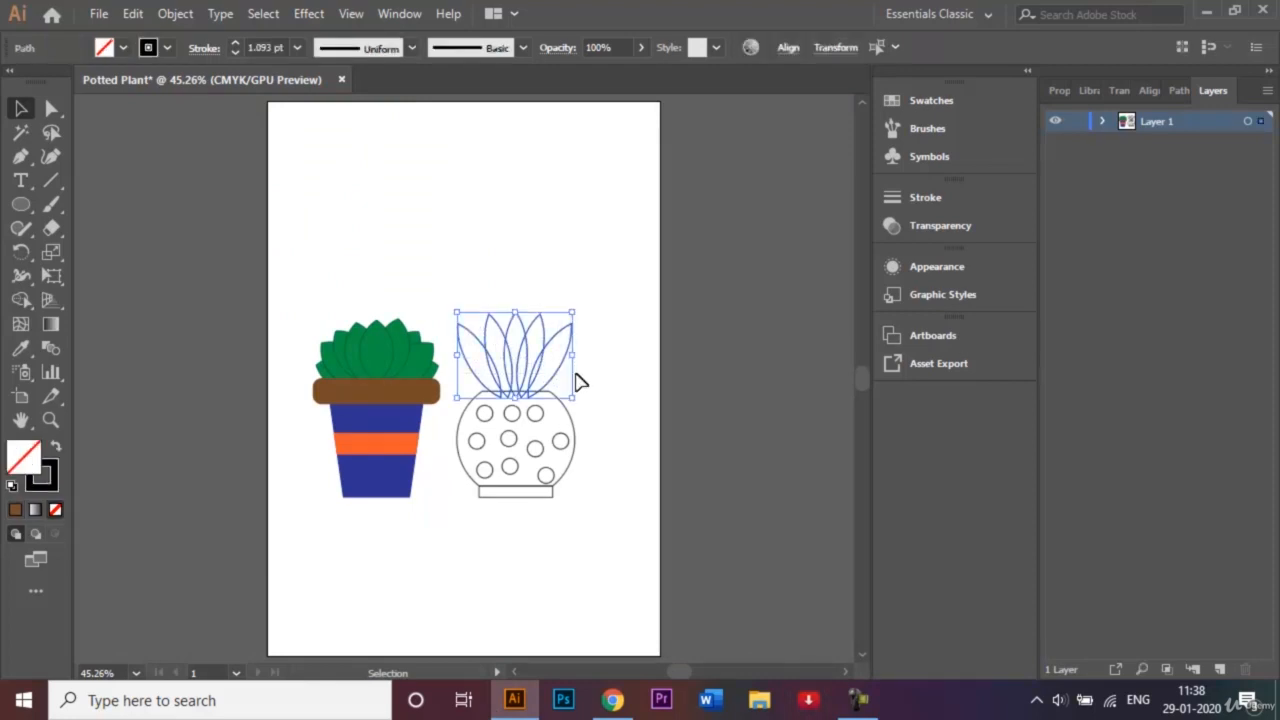
pyautogui.click(124, 48)
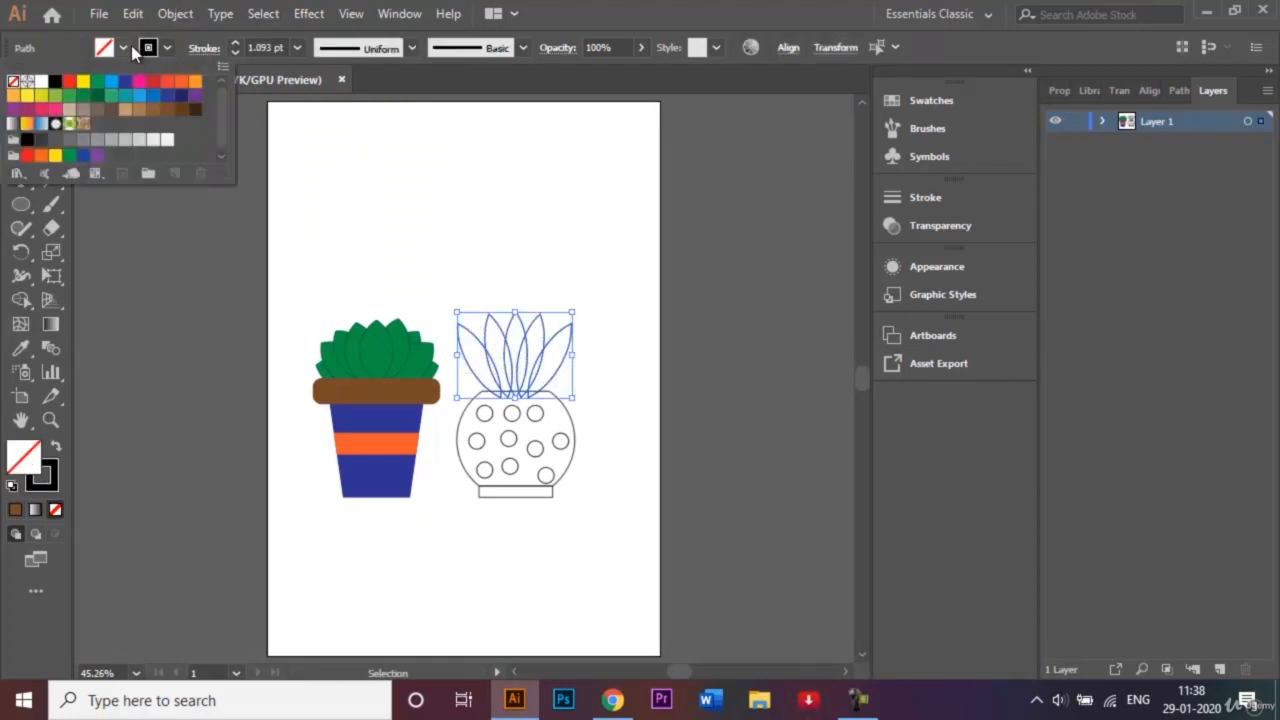
pyautogui.click(56, 97)
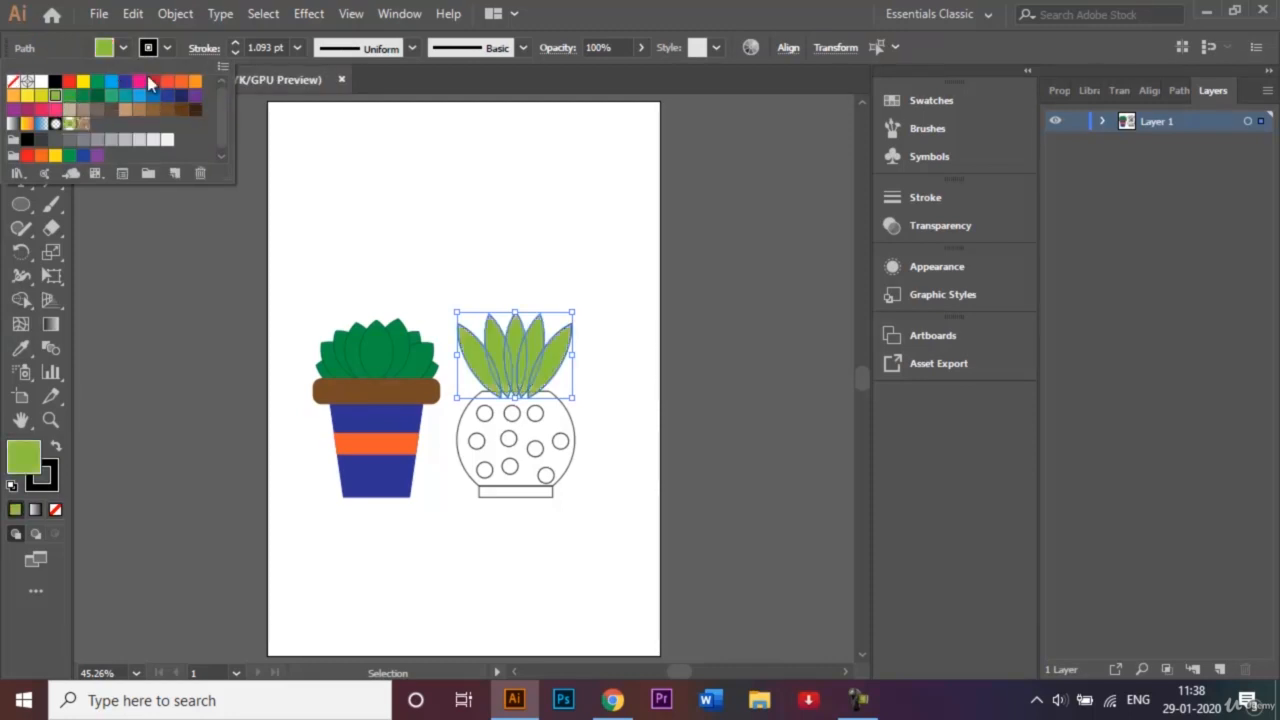
pyautogui.click(164, 52)
pyautogui.click(164, 52)
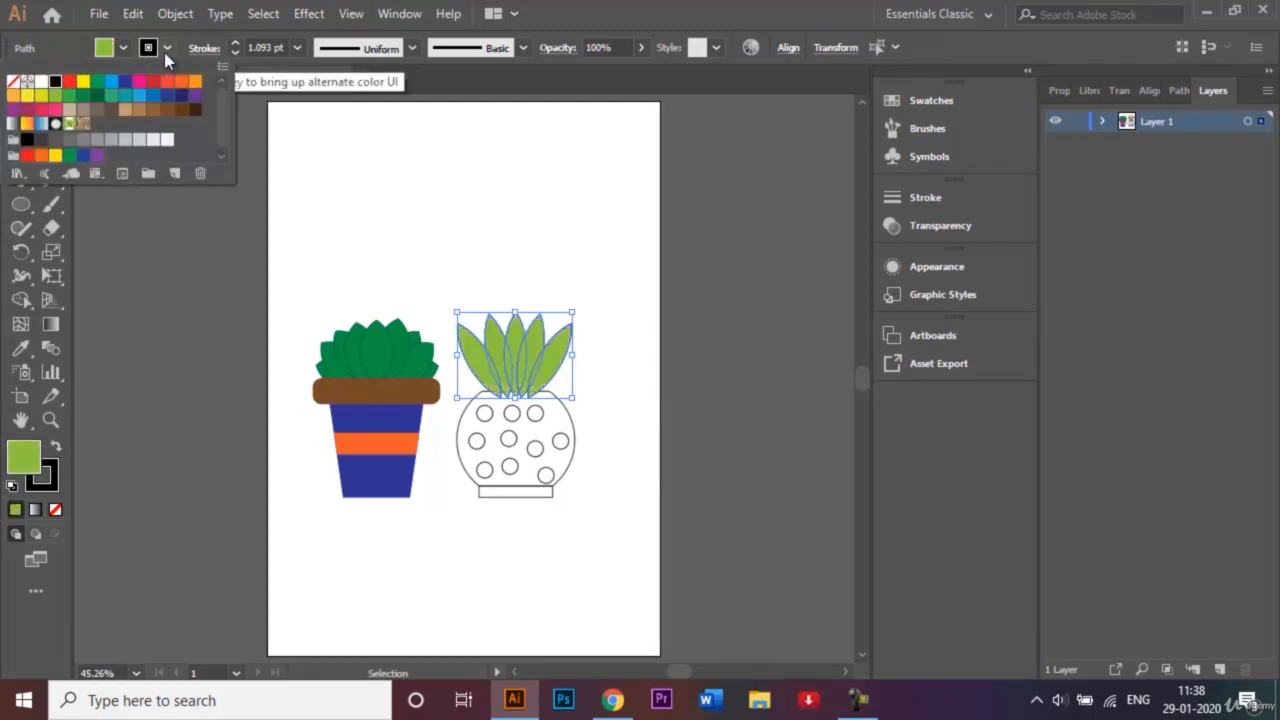
pyautogui.click(84, 98)
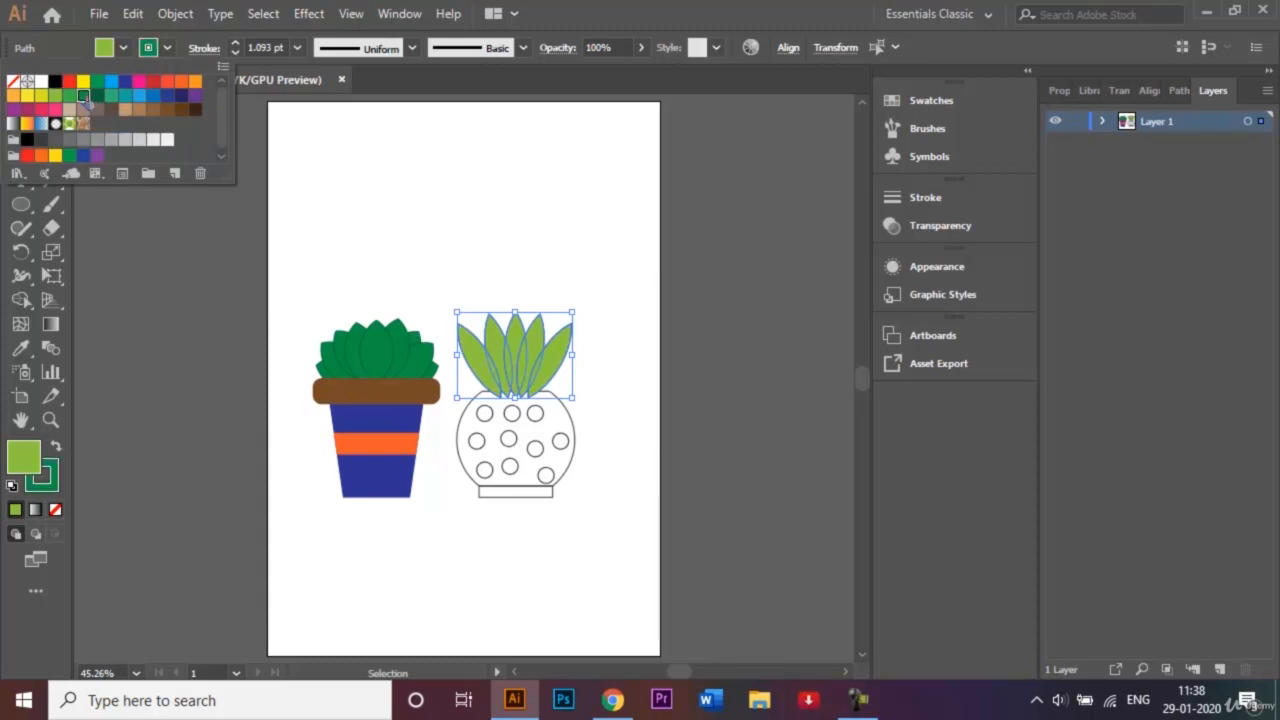
pyautogui.click(512, 233)
pyautogui.click(575, 275)
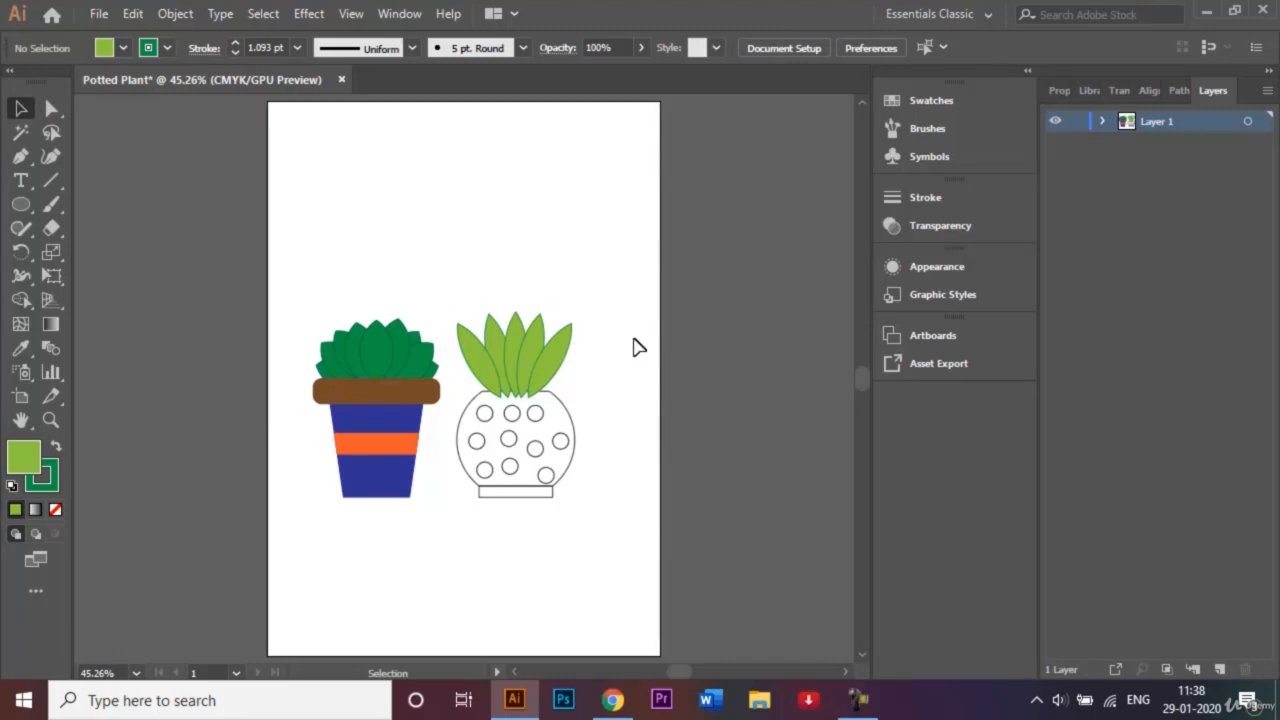
# Send the slender leaf immediately right of the central one to the back of the stacking order
pyautogui.hotkey('ctrl', '1')
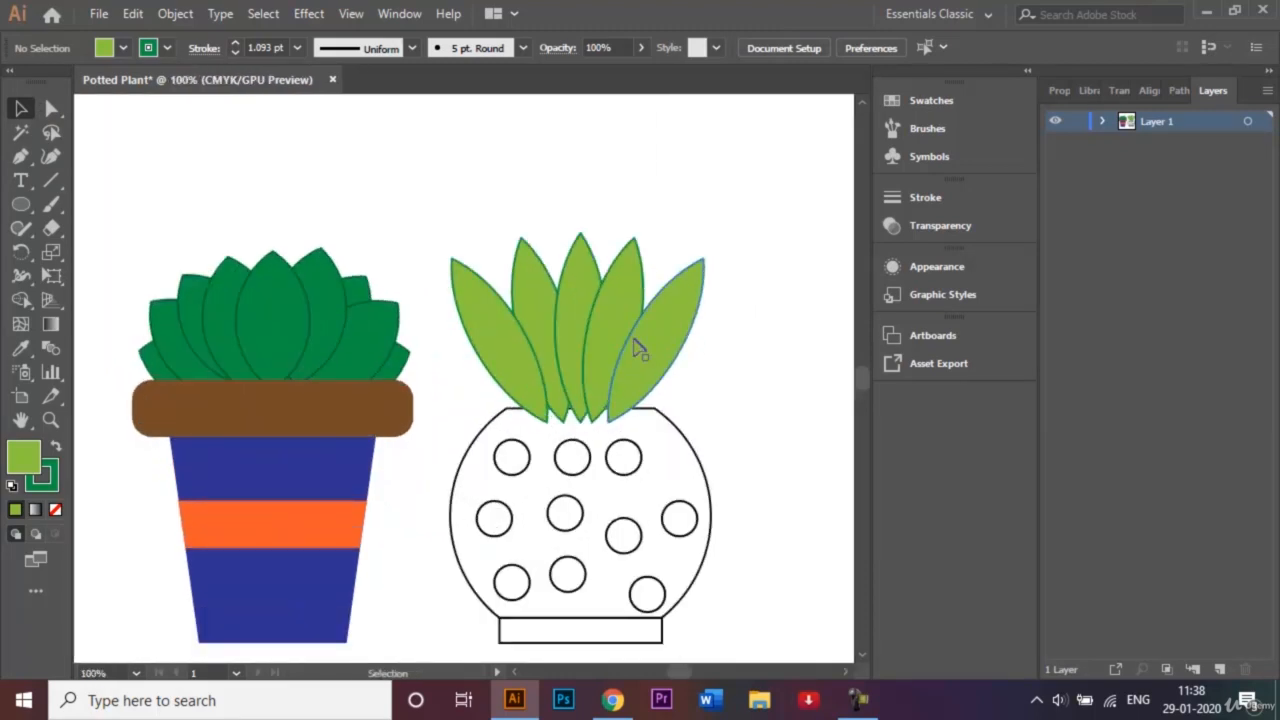
pyautogui.rightClick(618, 316)
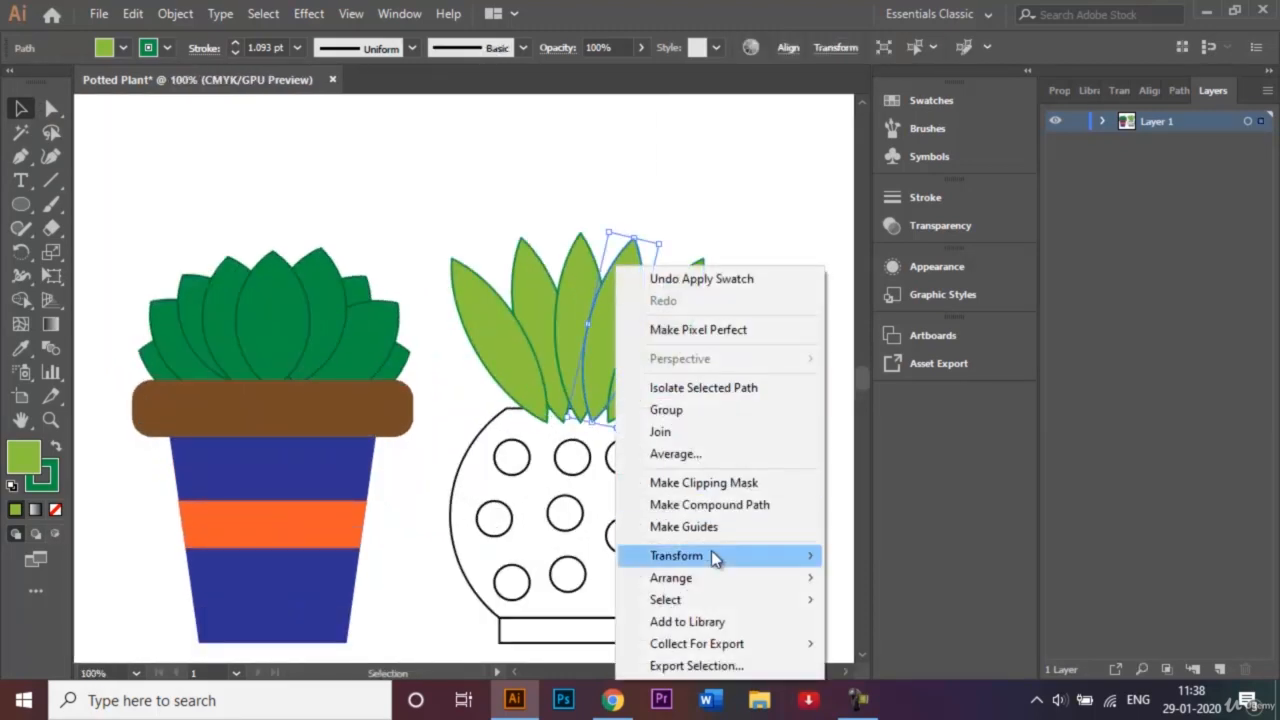
pyautogui.moveTo(741, 586)
pyautogui.click(886, 642)
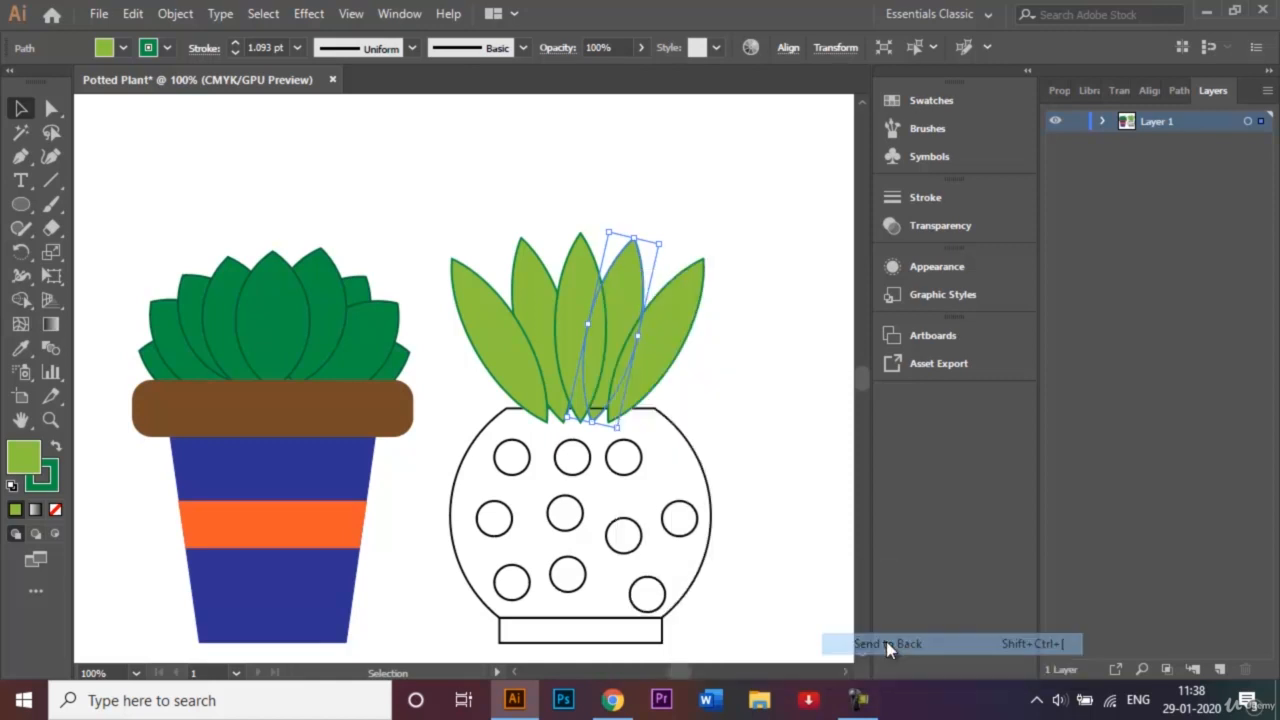
# Send the outermost right slender leaf to the back of the stacking order
pyautogui.doubleClick(689, 335)
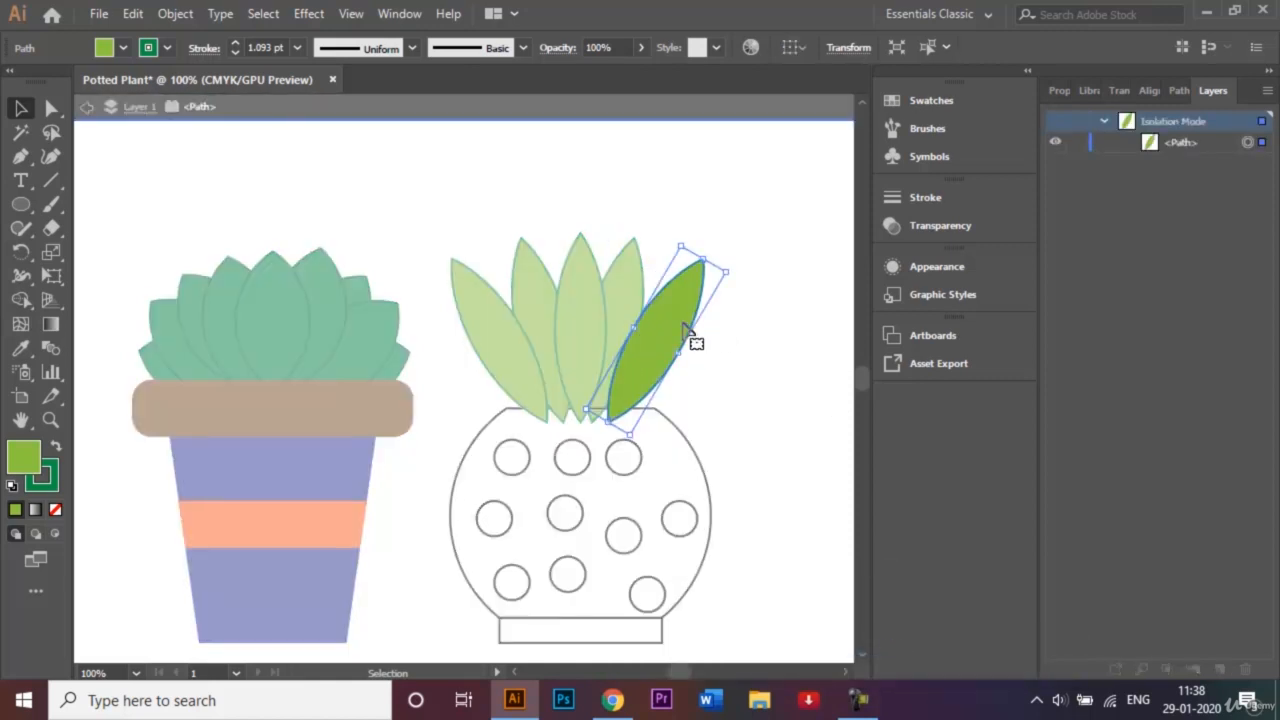
pyautogui.doubleClick(783, 368)
pyautogui.click(670, 325)
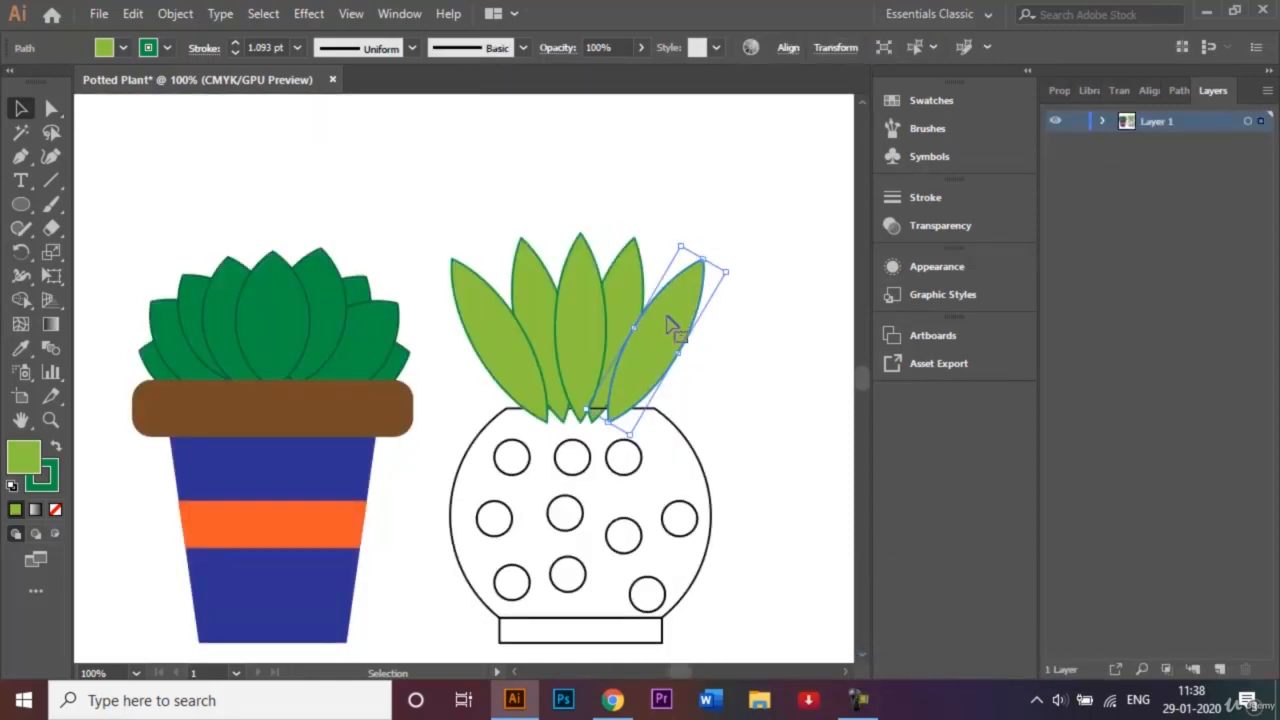
pyautogui.rightClick(667, 316)
pyautogui.moveTo(774, 583)
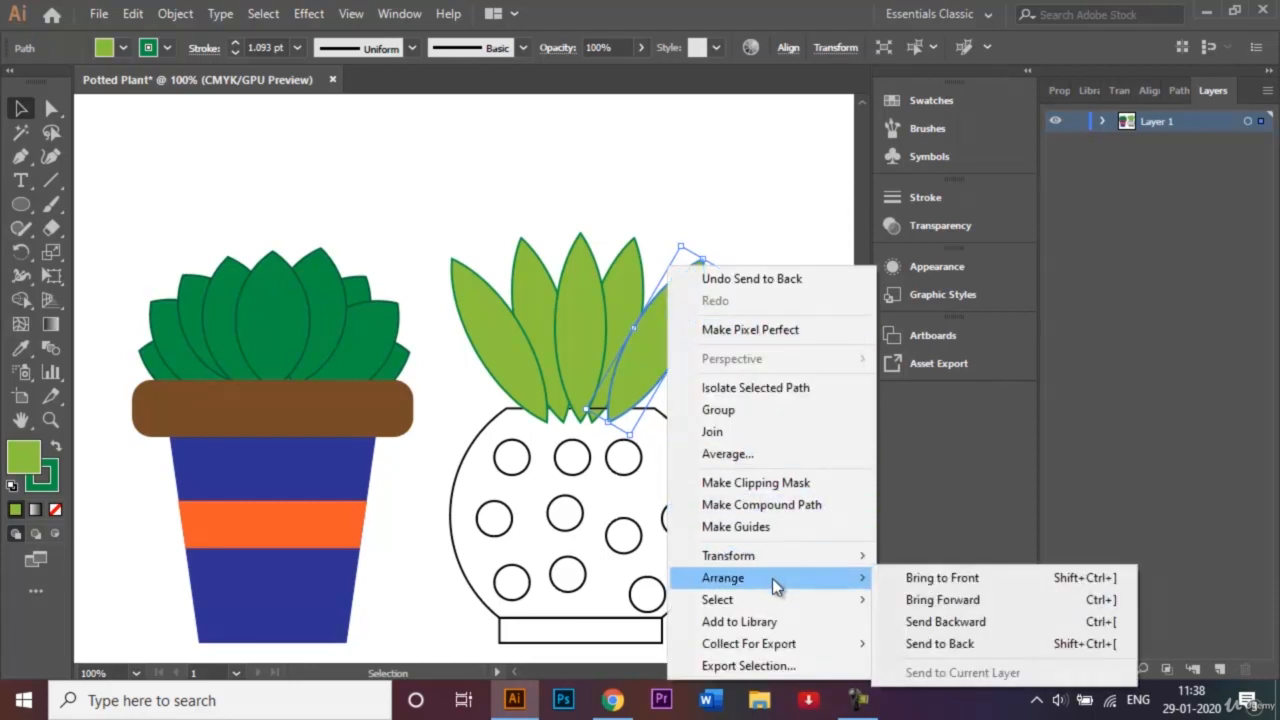
pyautogui.click(930, 643)
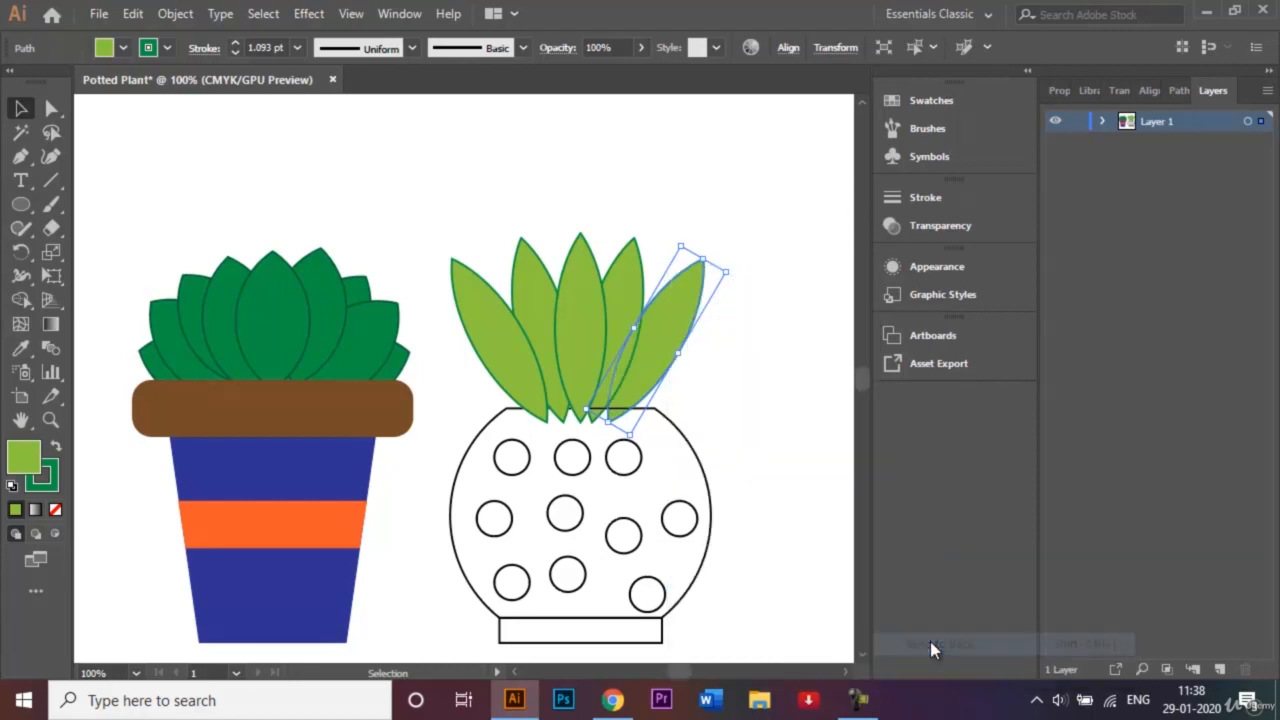
# Send the outermost left slender leaf to the back of the stacking order, and deselect it
pyautogui.click(510, 368)
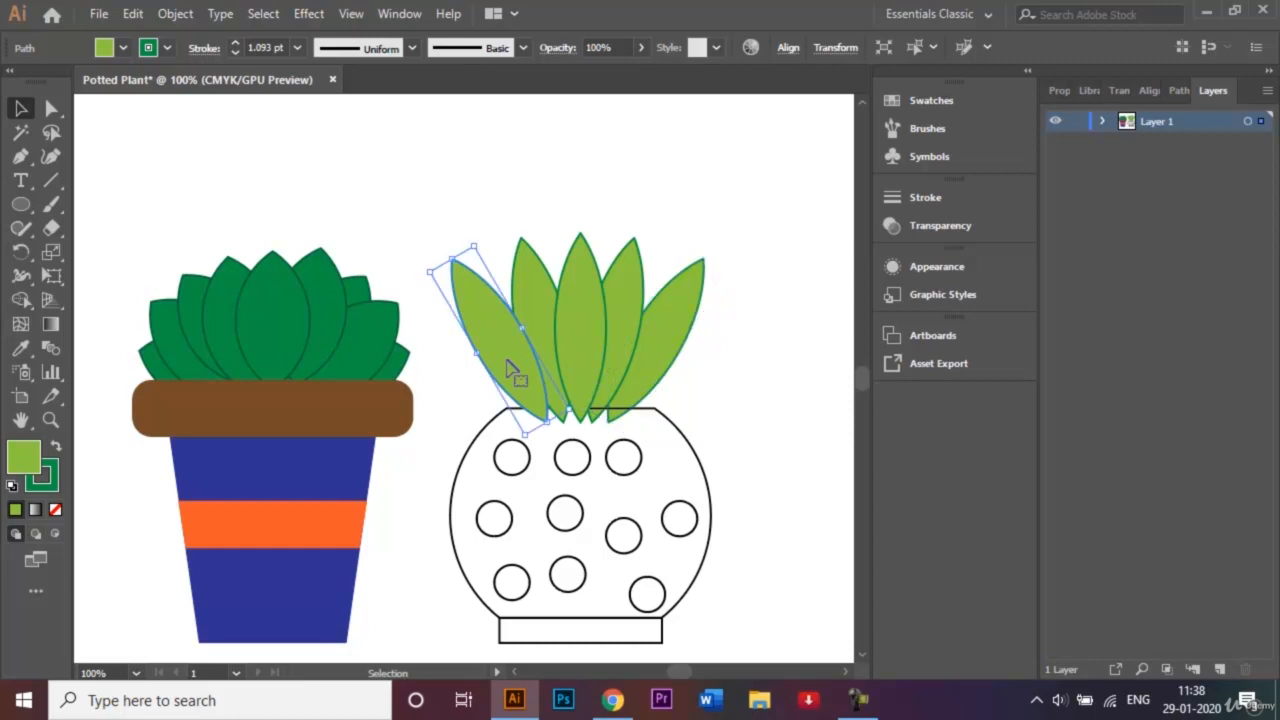
pyautogui.rightClick(507, 360)
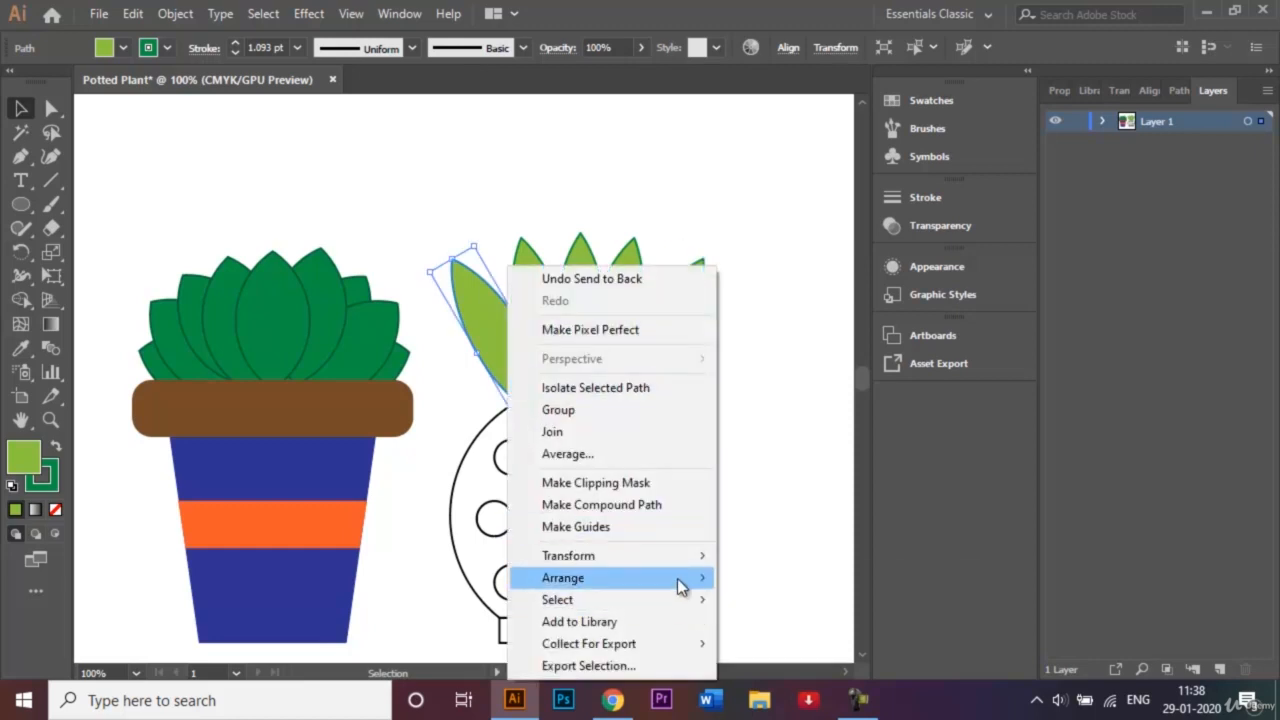
pyautogui.moveTo(680, 580)
pyautogui.click(826, 645)
pyautogui.click(788, 512)
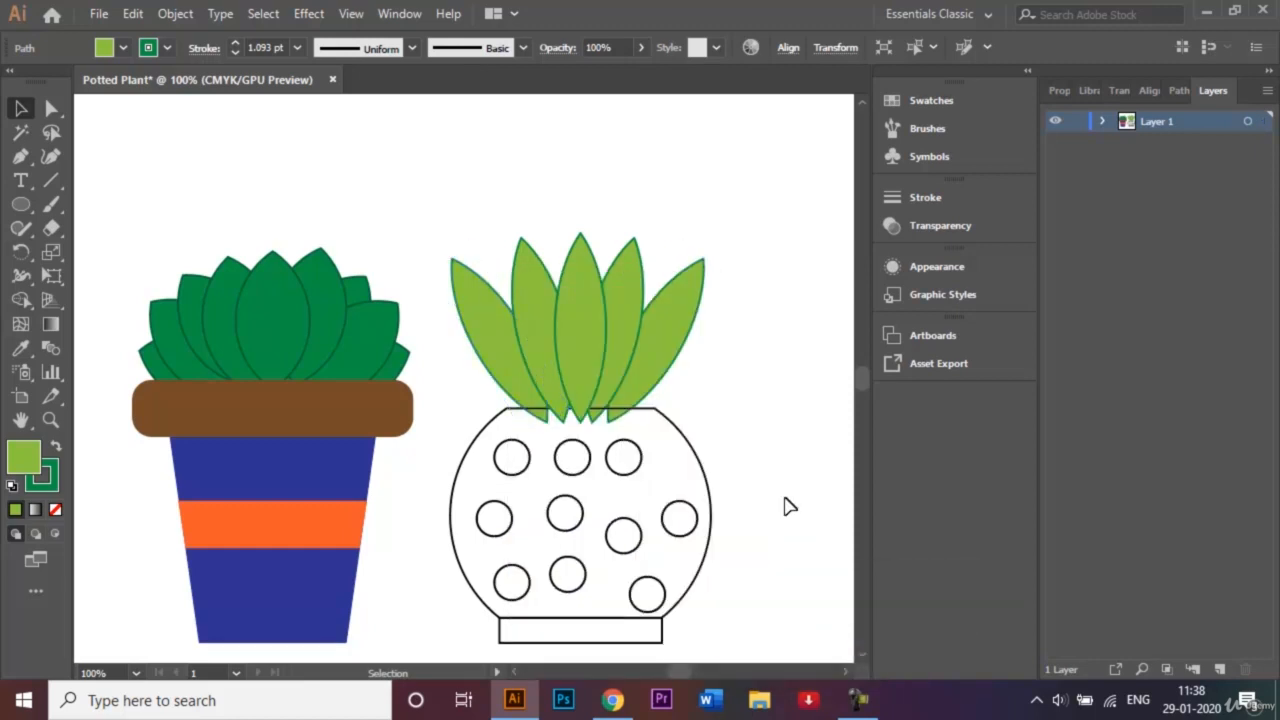
# Fill the body of the round pot with light brown
pyautogui.click(672, 422)
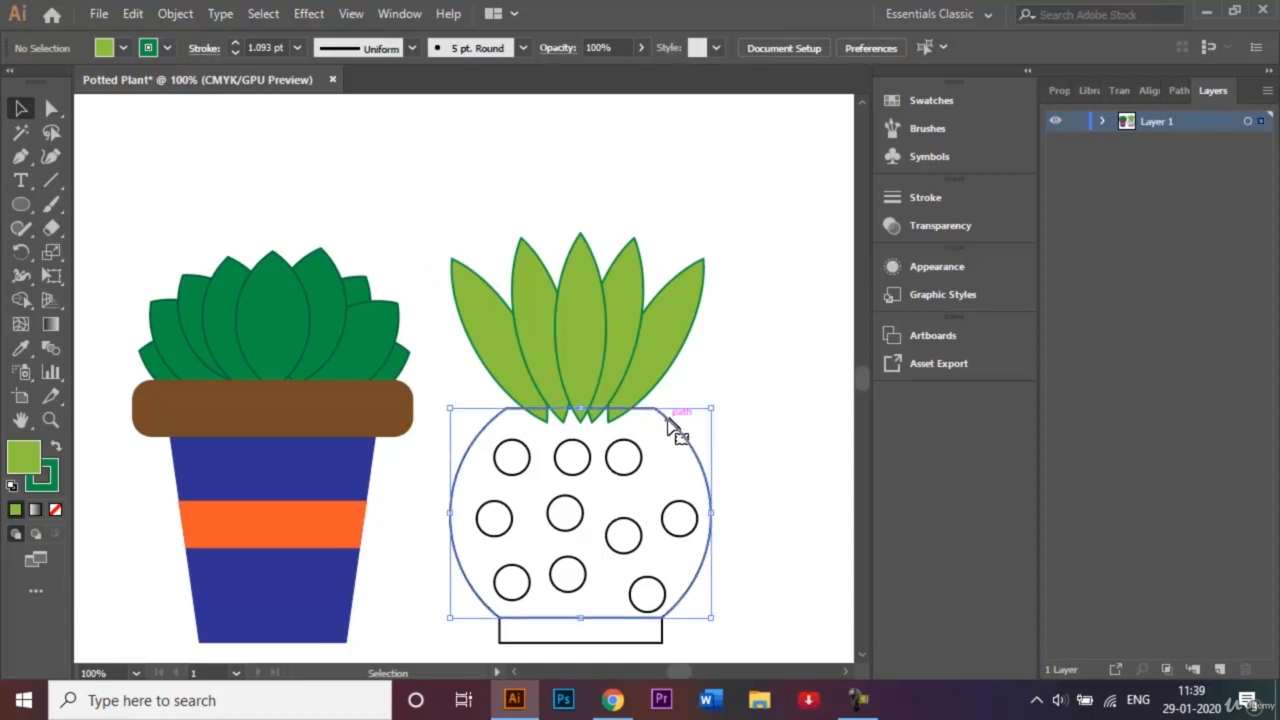
pyautogui.click(121, 48)
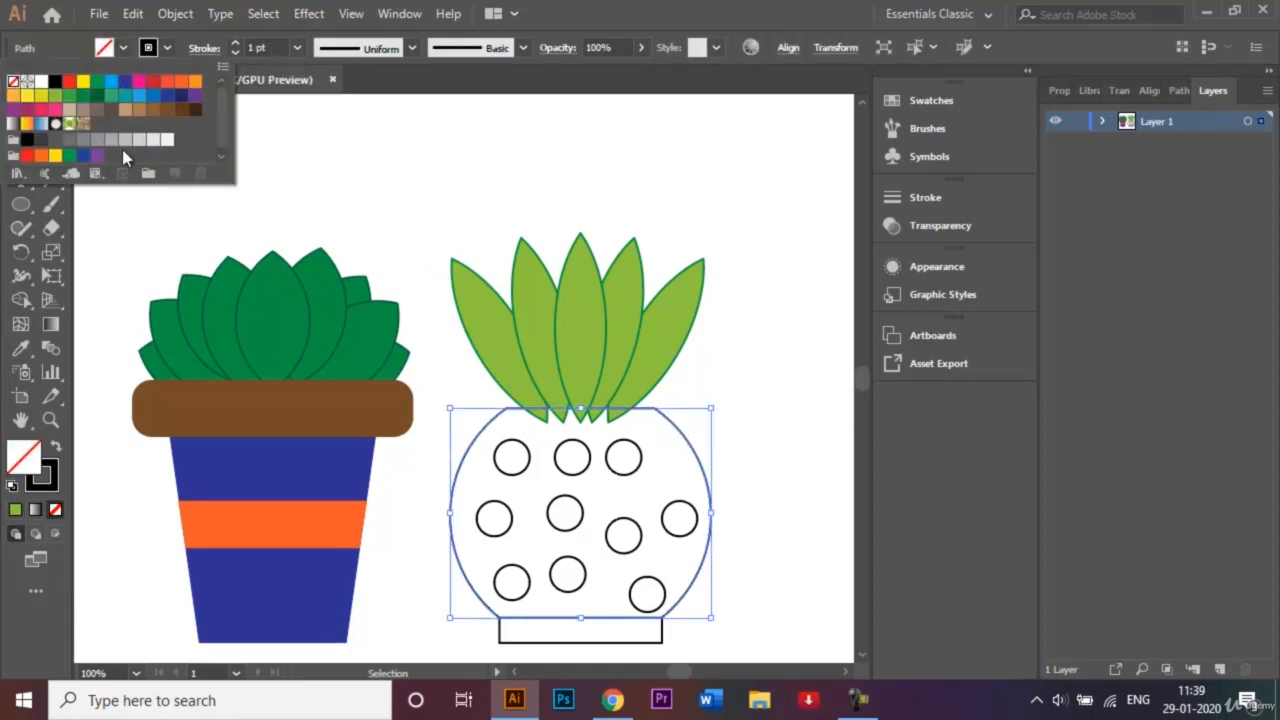
pyautogui.click(125, 110)
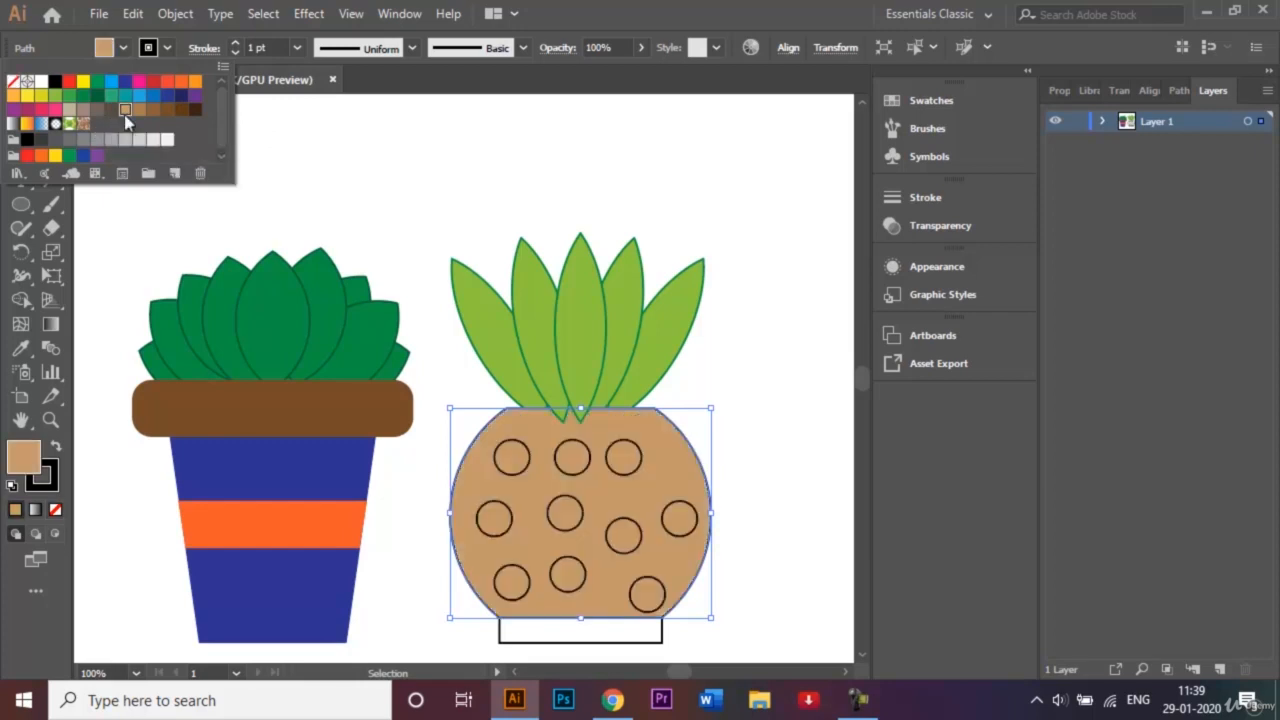
pyautogui.press('Escape')
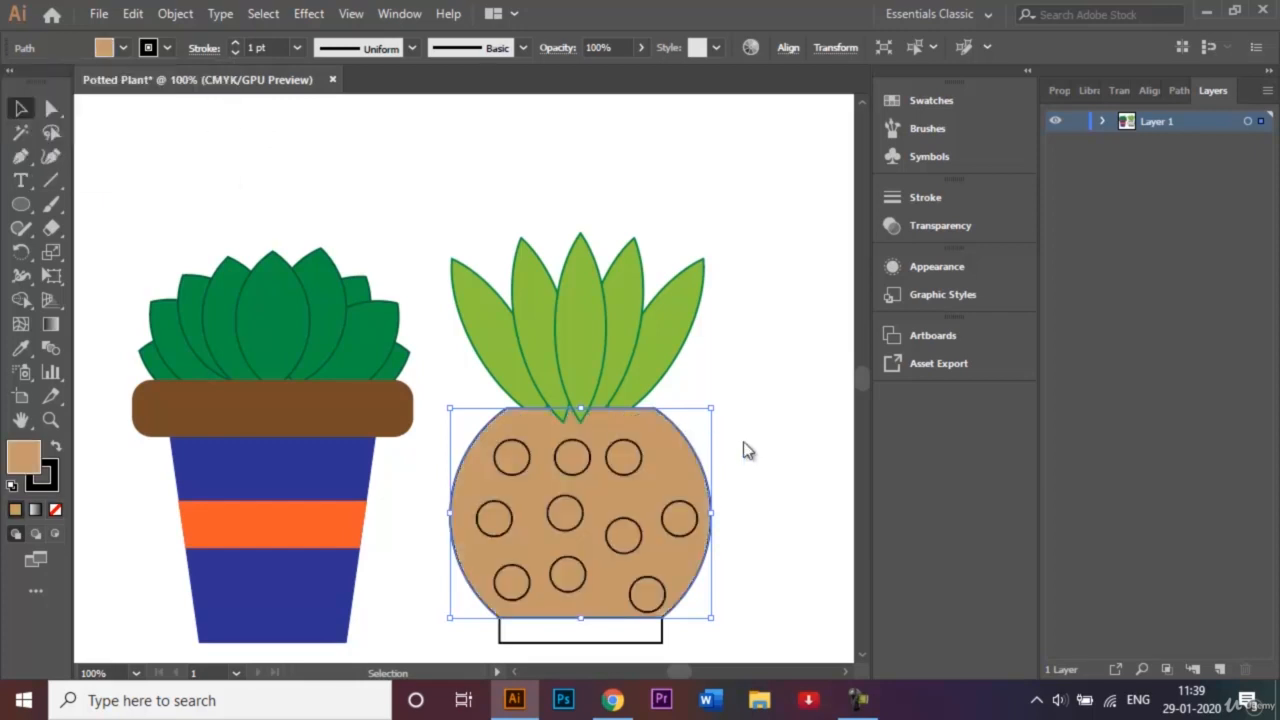
pyautogui.click(608, 448)
pyautogui.keyDown('shift'); pyautogui.click(578, 448); pyautogui.keyUp('shift')
pyautogui.click(772, 407)
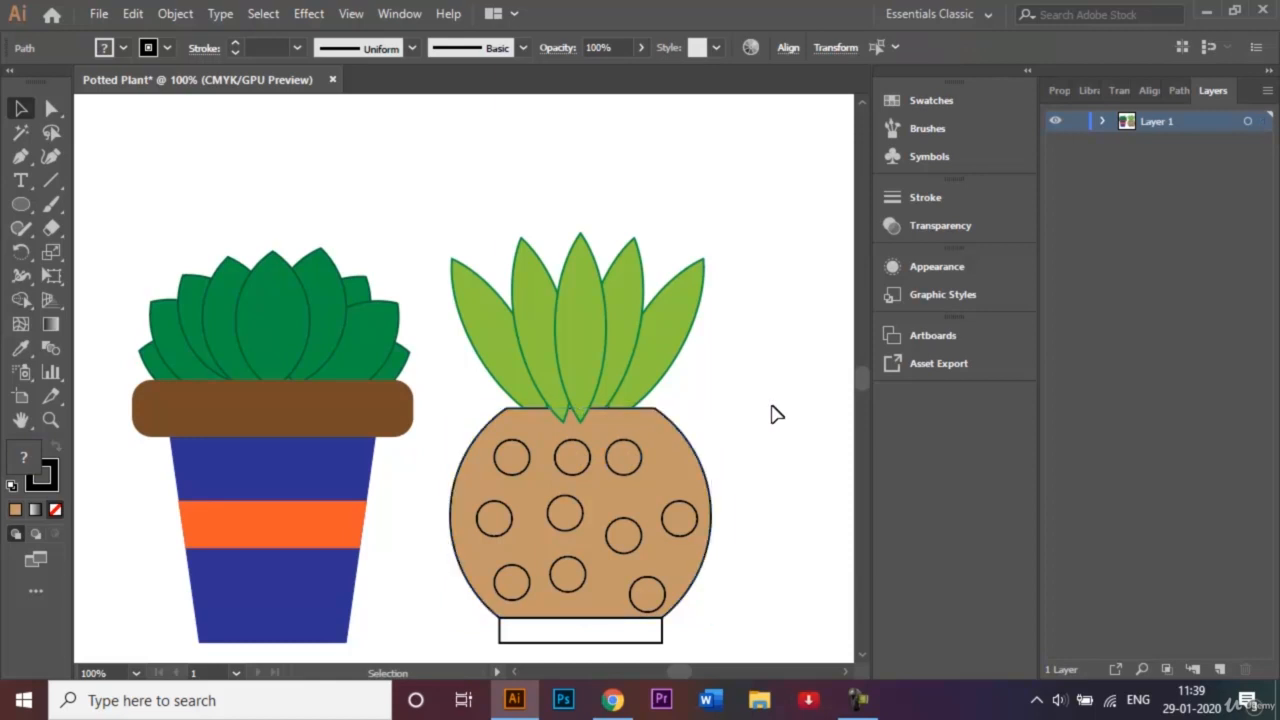
# Fill all ten circles on the round pot with red
pyautogui.click(564, 521)
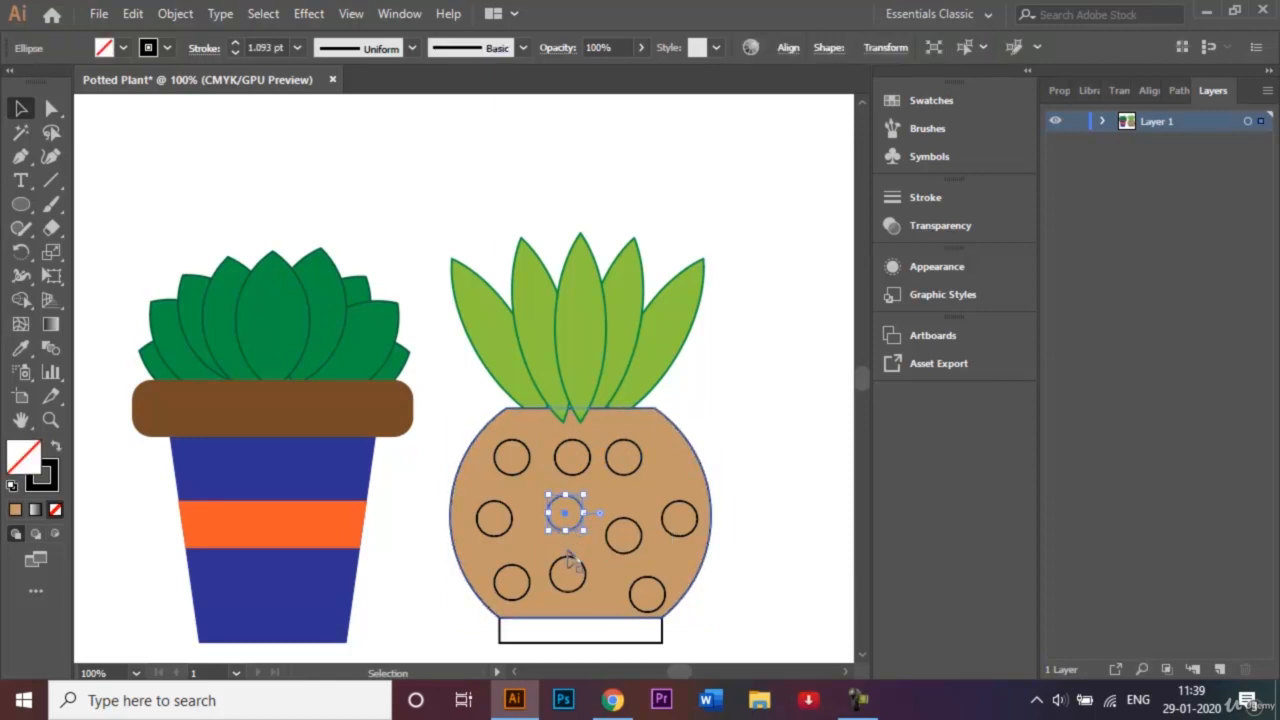
pyautogui.keyDown('shift'); pyautogui.click(567, 572); pyautogui.keyUp('shift')
pyautogui.keyDown('shift'); pyautogui.click(512, 582); pyautogui.keyUp('shift')
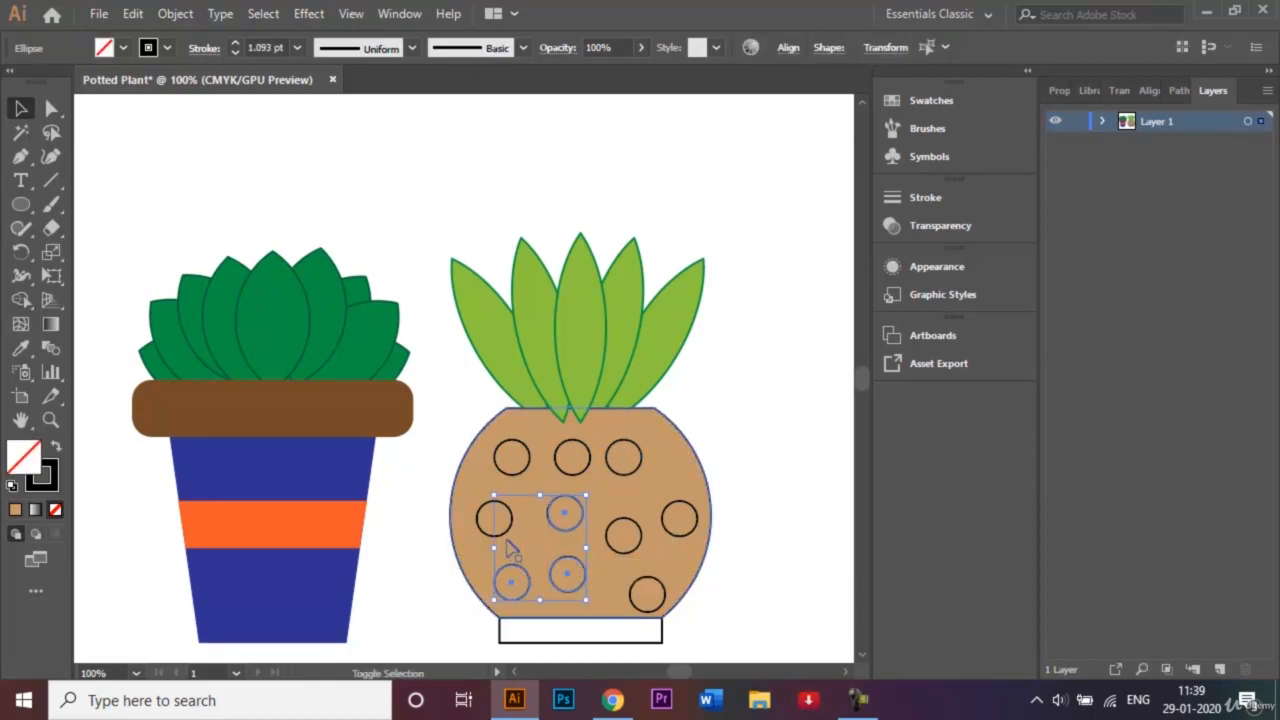
pyautogui.keyDown('shift'); pyautogui.click(496, 522); pyautogui.keyUp('shift')
pyautogui.keyDown('shift'); pyautogui.click(513, 455); pyautogui.keyUp('shift')
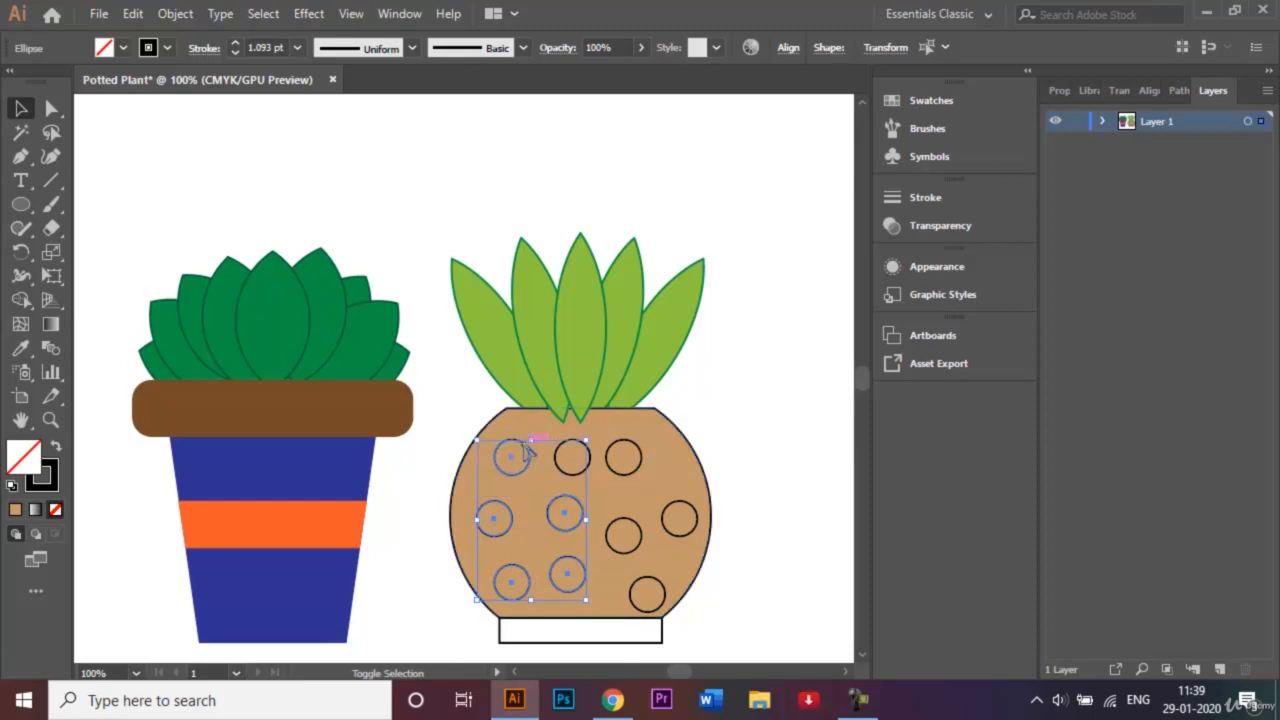
pyautogui.keyDown('shift'); pyautogui.click(573, 458); pyautogui.keyUp('shift')
pyautogui.keyDown('shift'); pyautogui.click(623, 456); pyautogui.keyUp('shift')
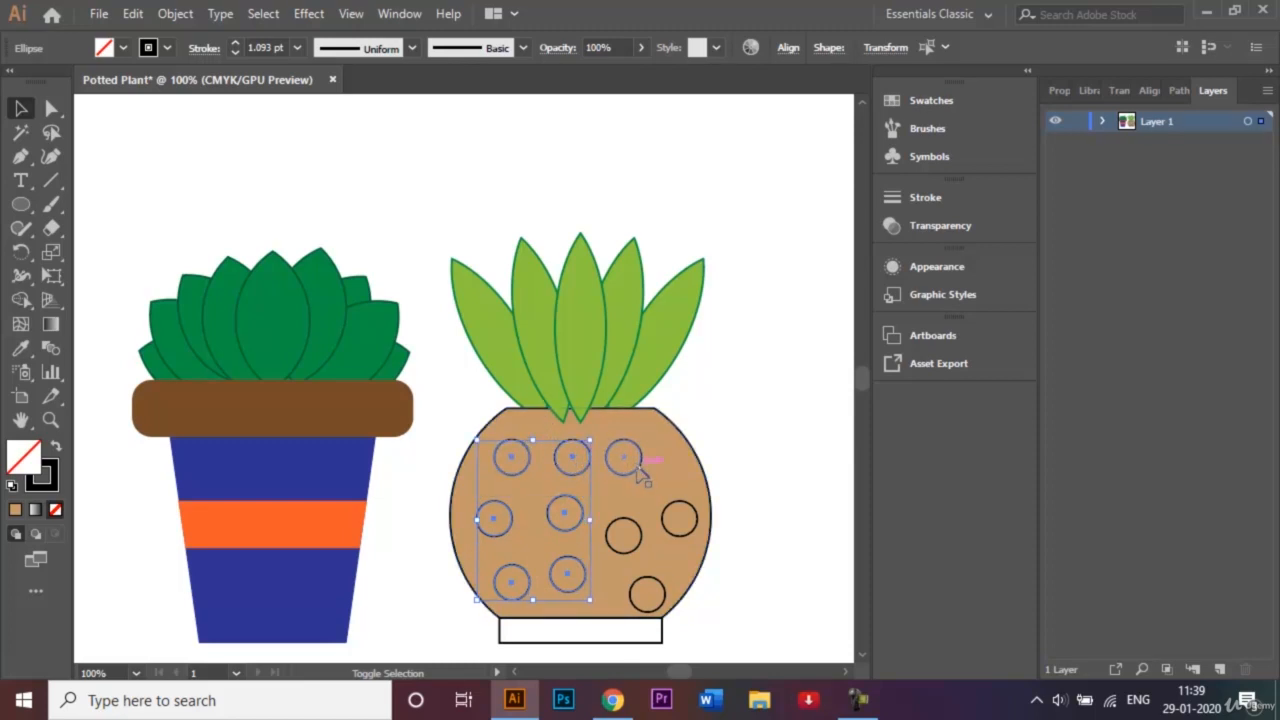
pyautogui.keyDown('shift'); pyautogui.click(621, 533); pyautogui.keyUp('shift')
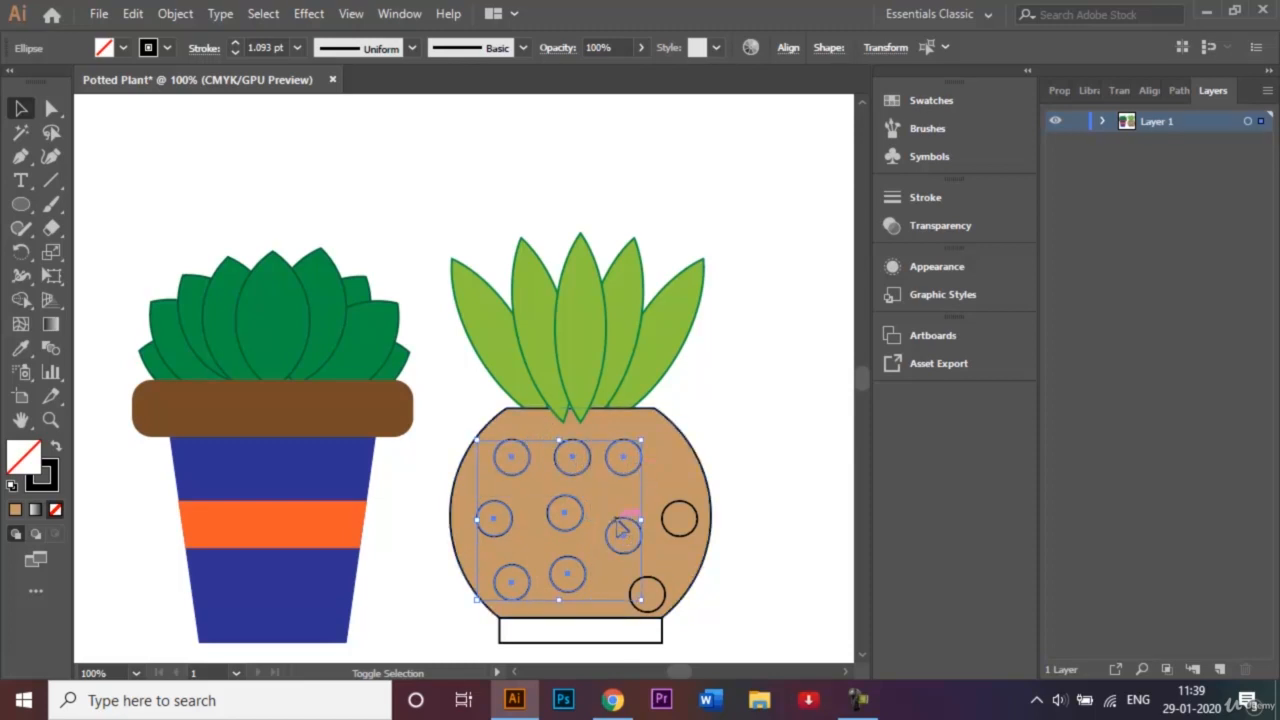
pyautogui.keyDown('shift'); pyautogui.click(648, 596); pyautogui.keyUp('shift')
pyautogui.keyDown('shift'); pyautogui.click(695, 518); pyautogui.keyUp('shift')
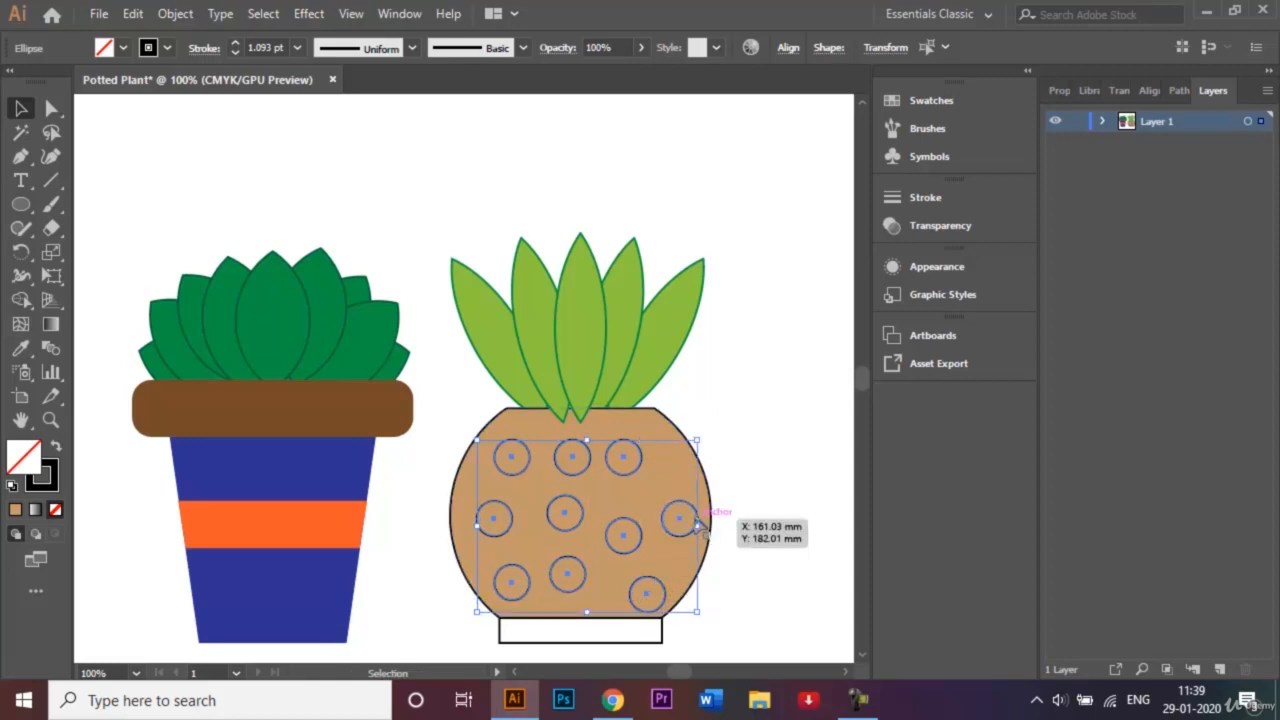
pyautogui.click(125, 48)
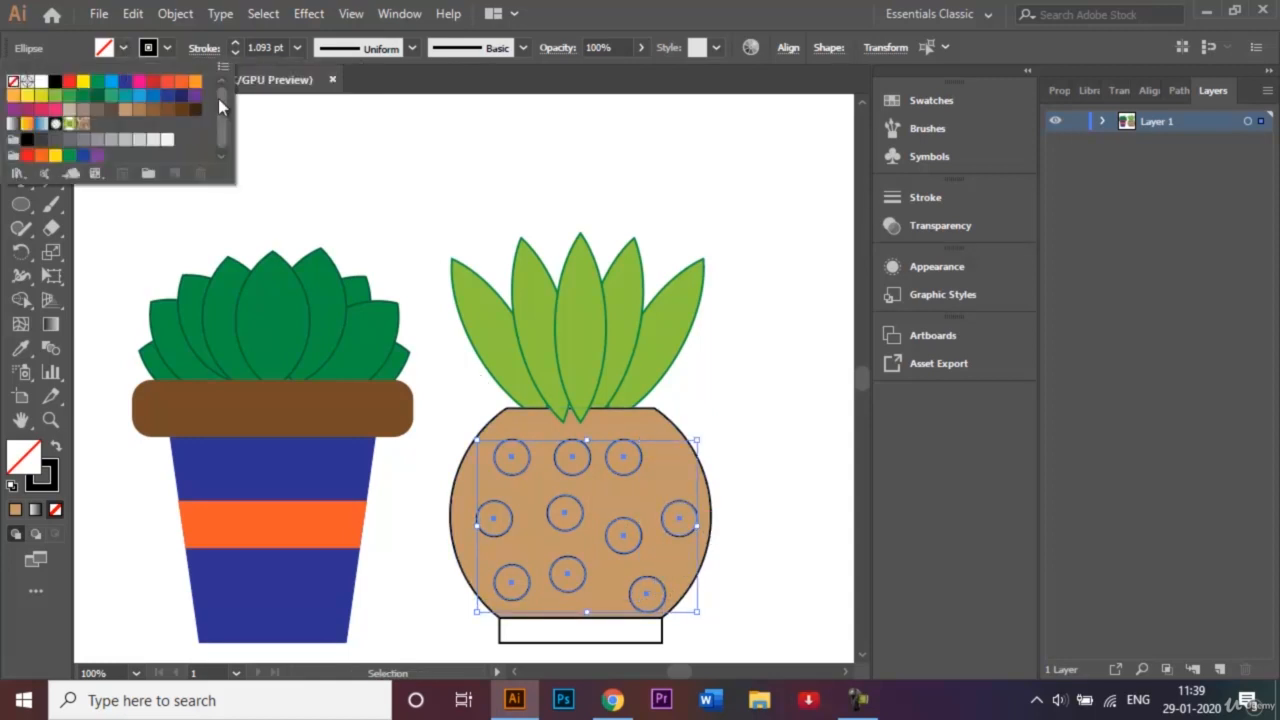
pyautogui.click(148, 83)
pyautogui.click(785, 322)
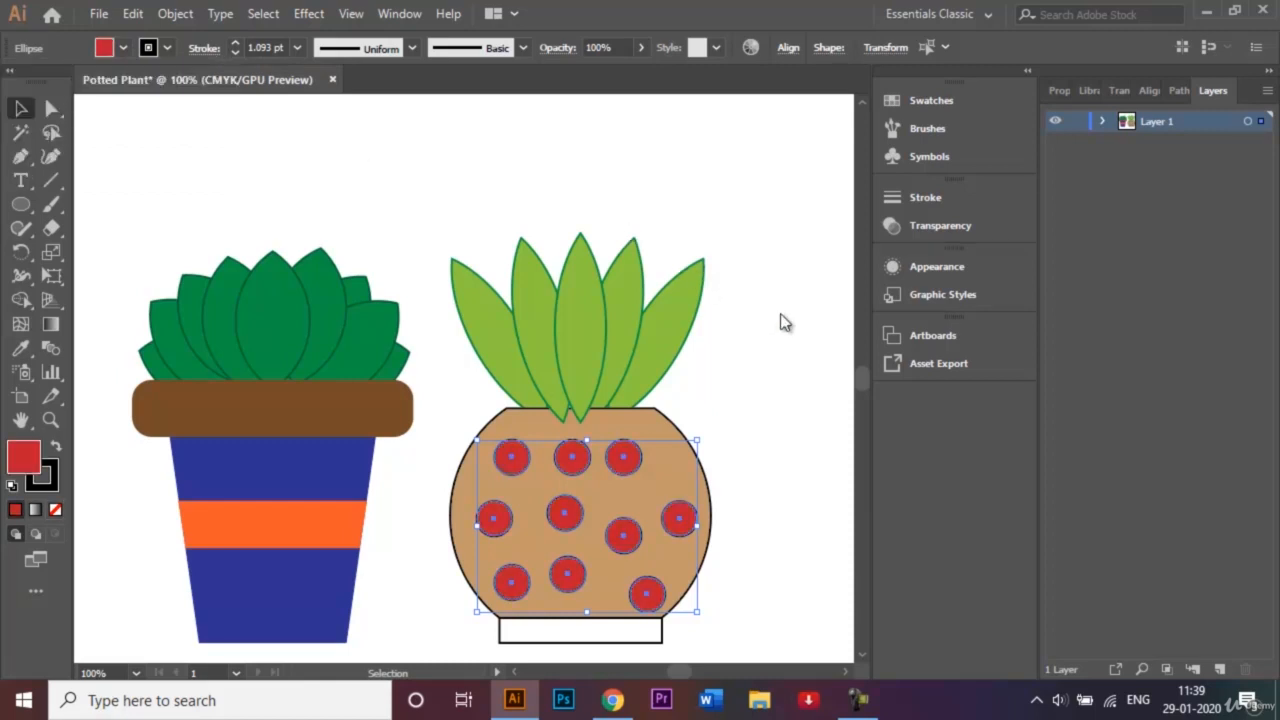
# Try to bring the body of the round pot to the front of the stacking order, and undo it
pyautogui.click(655, 428)
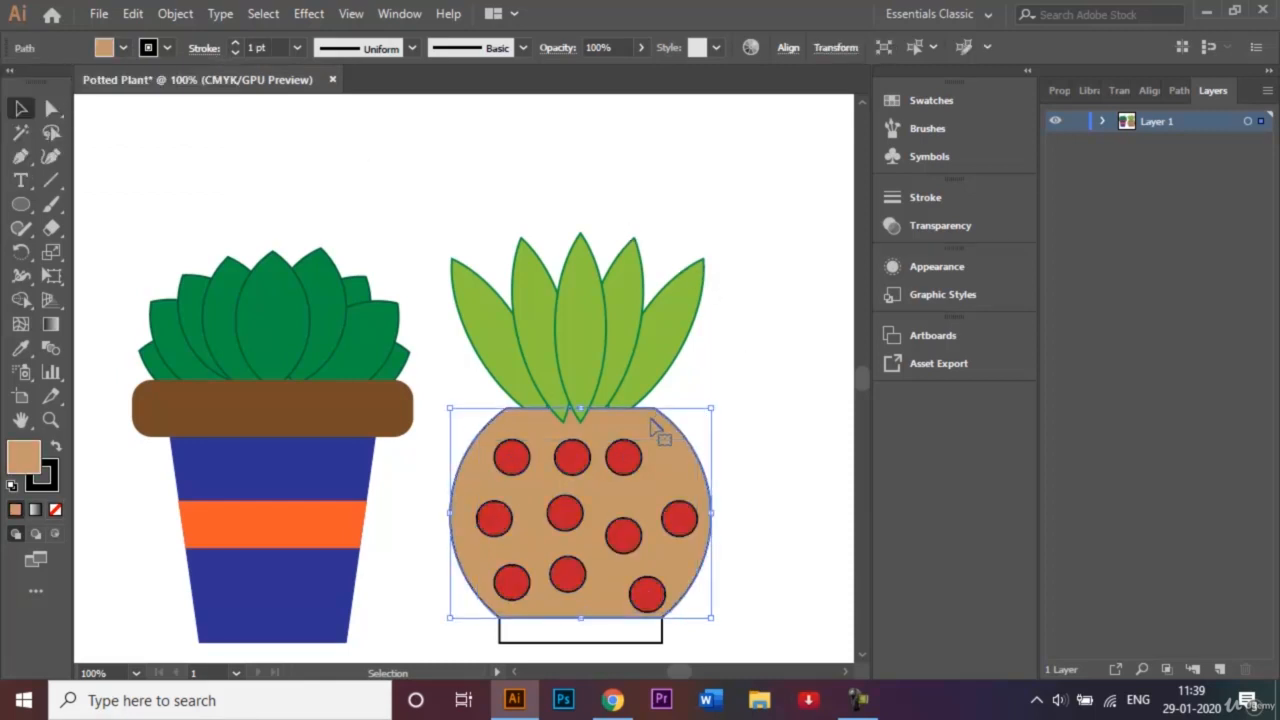
pyautogui.rightClick(652, 424)
pyautogui.moveTo(800, 334)
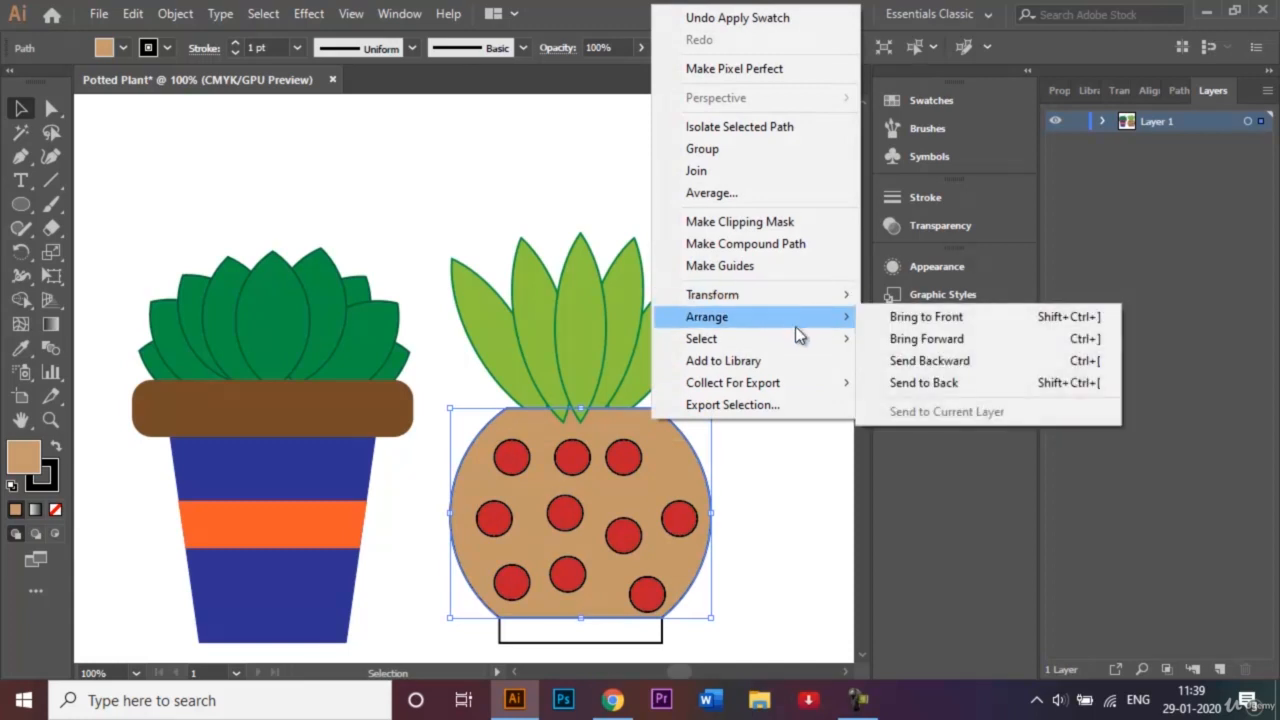
pyautogui.click(934, 318)
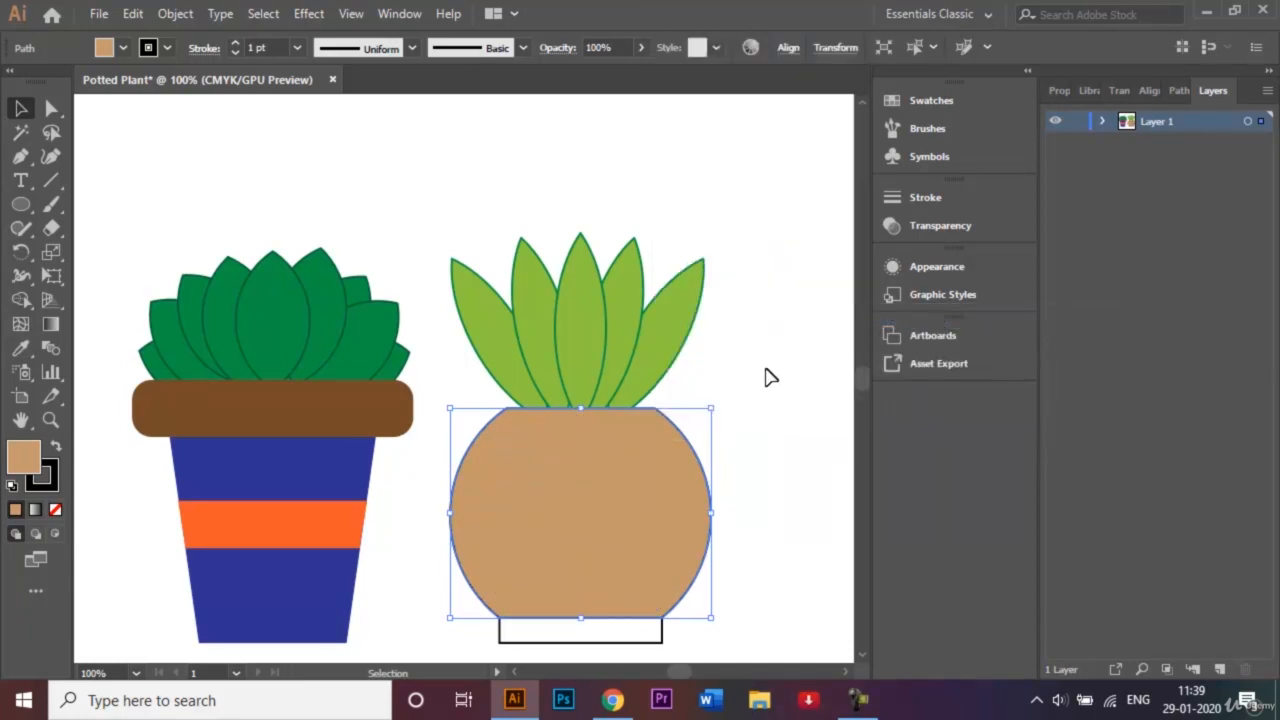
pyautogui.click(726, 426)
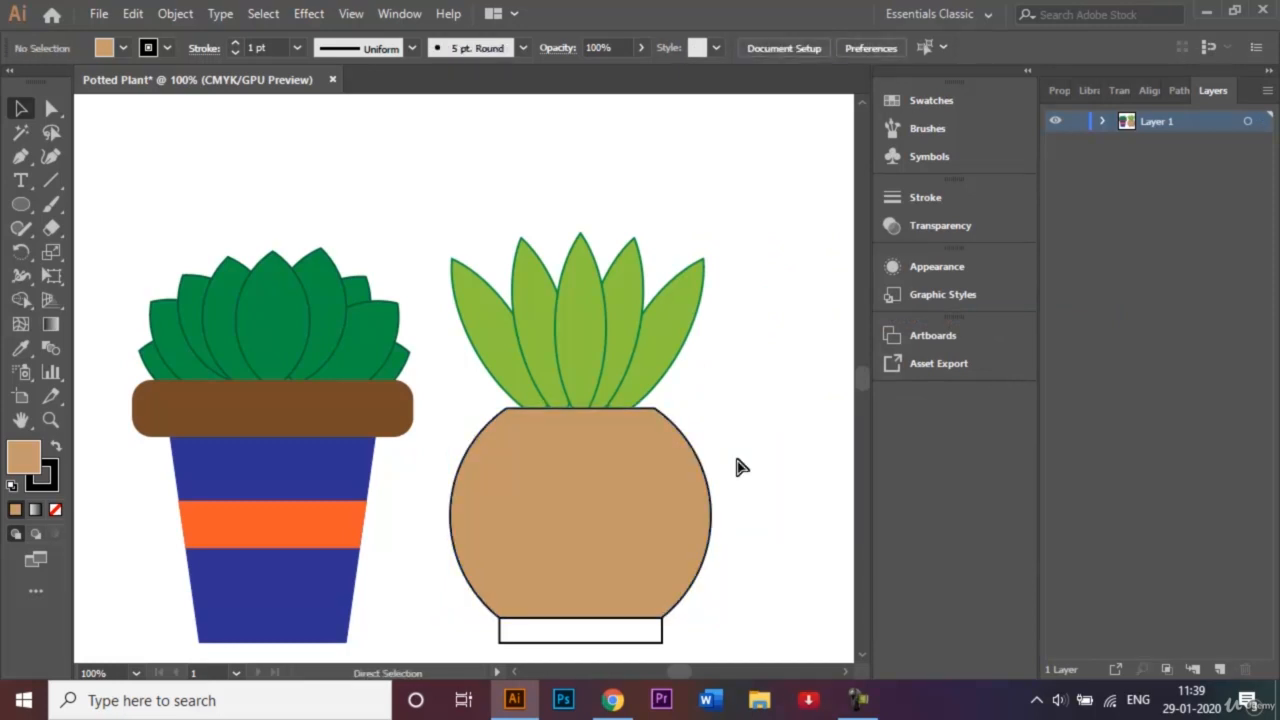
pyautogui.hotkey('ctrl', 'z')
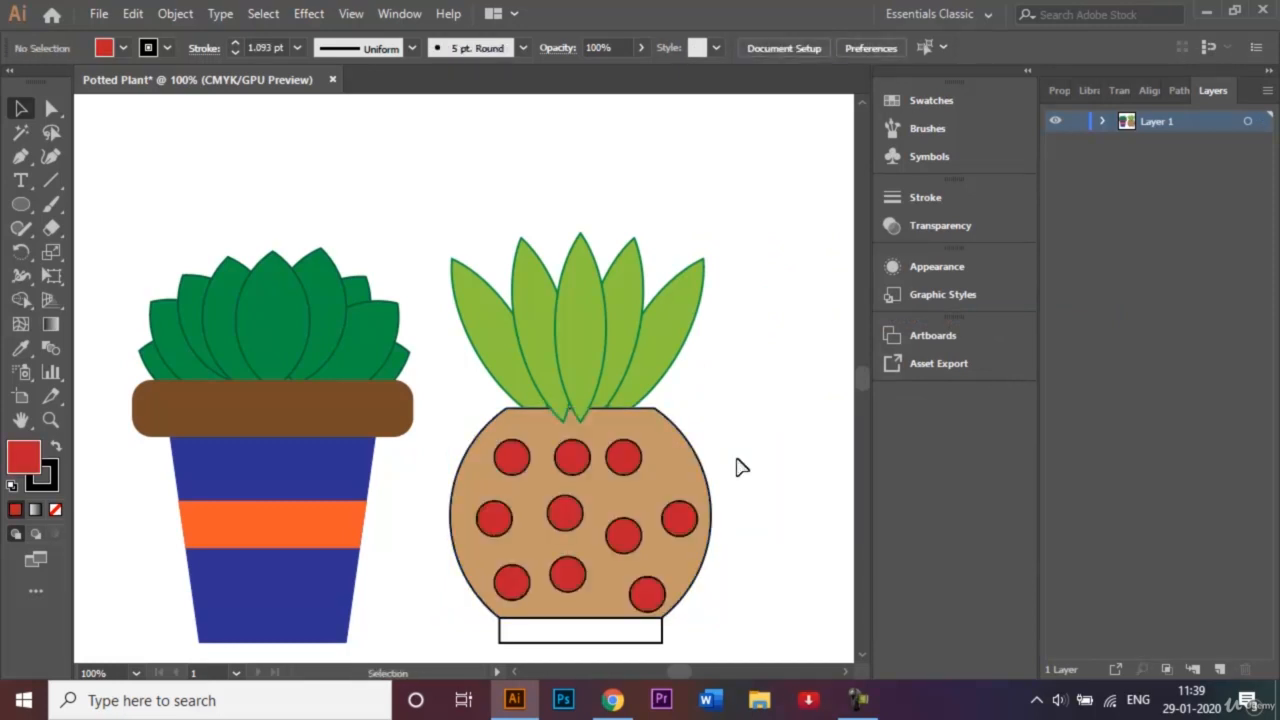
# Send the centre slender leaf and the inner left slender leaf to the back of the stacking order, and deselect them
pyautogui.click(591, 336)
pyautogui.rightClick(537, 285)
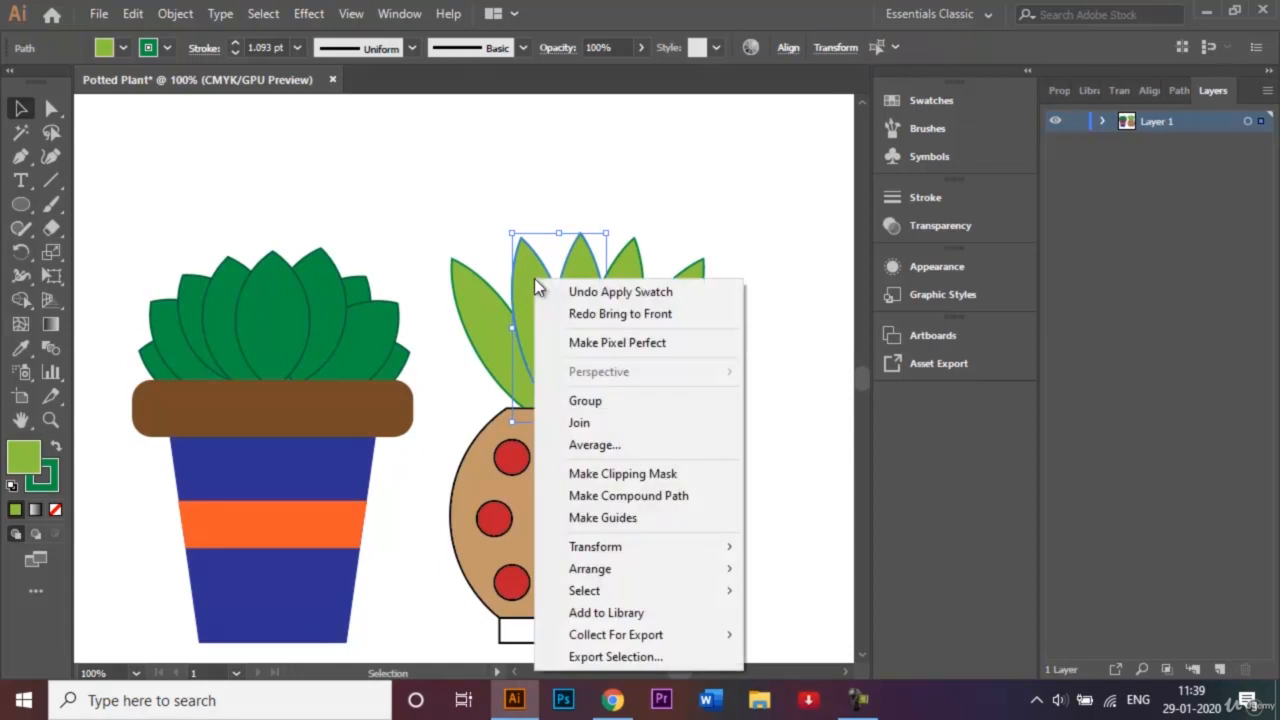
pyautogui.moveTo(650, 570)
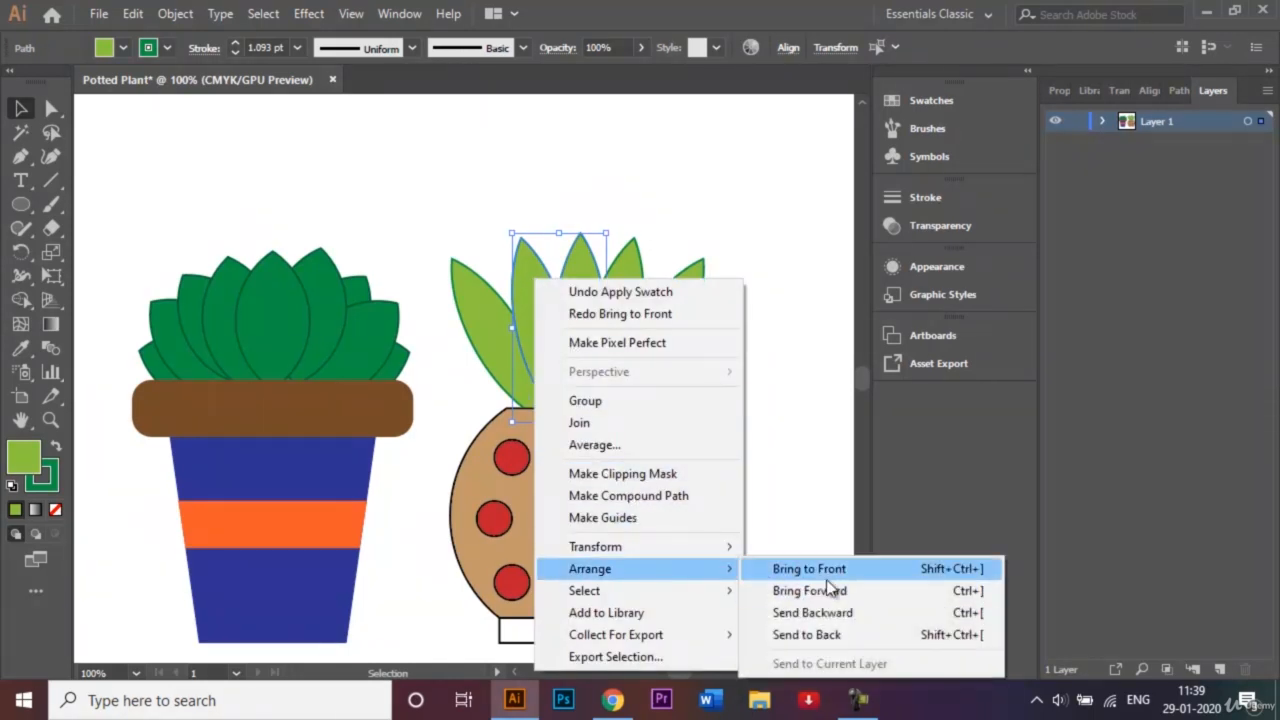
pyautogui.click(843, 632)
pyautogui.click(811, 539)
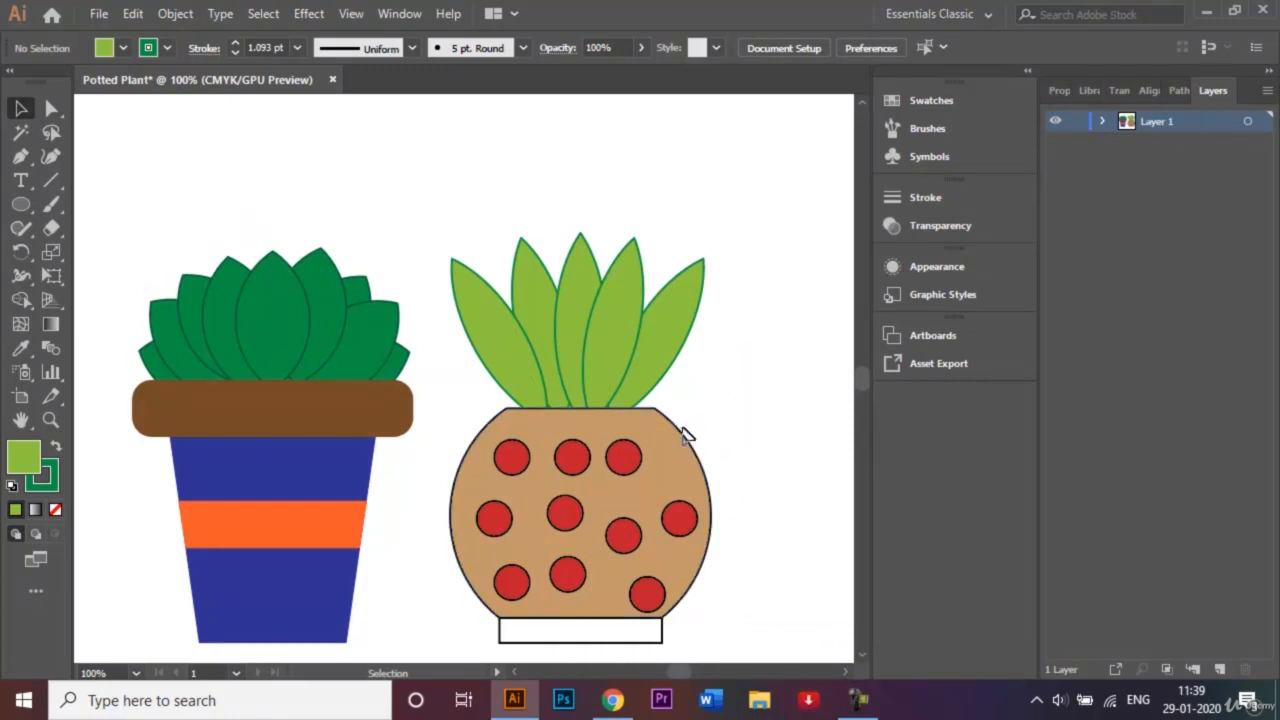
# Fill the rectangular base of the round pot with dark brown, and deselect it
pyautogui.click(660, 648)
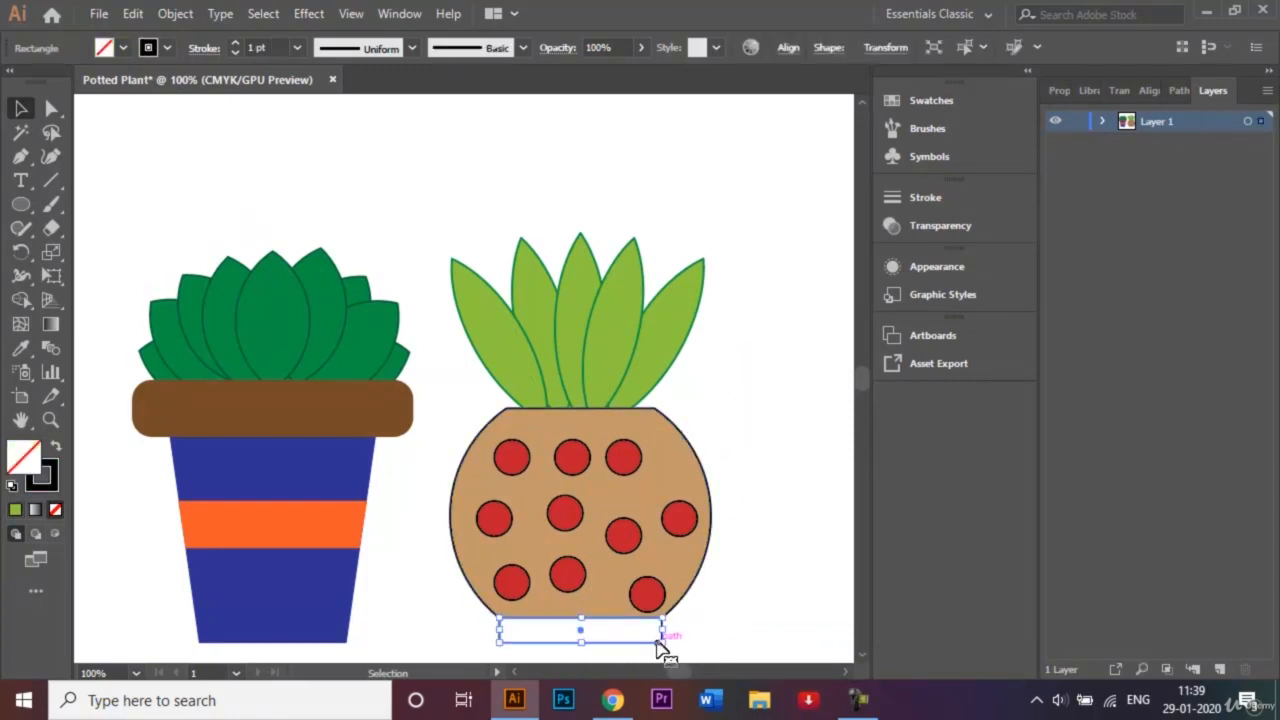
pyautogui.click(125, 48)
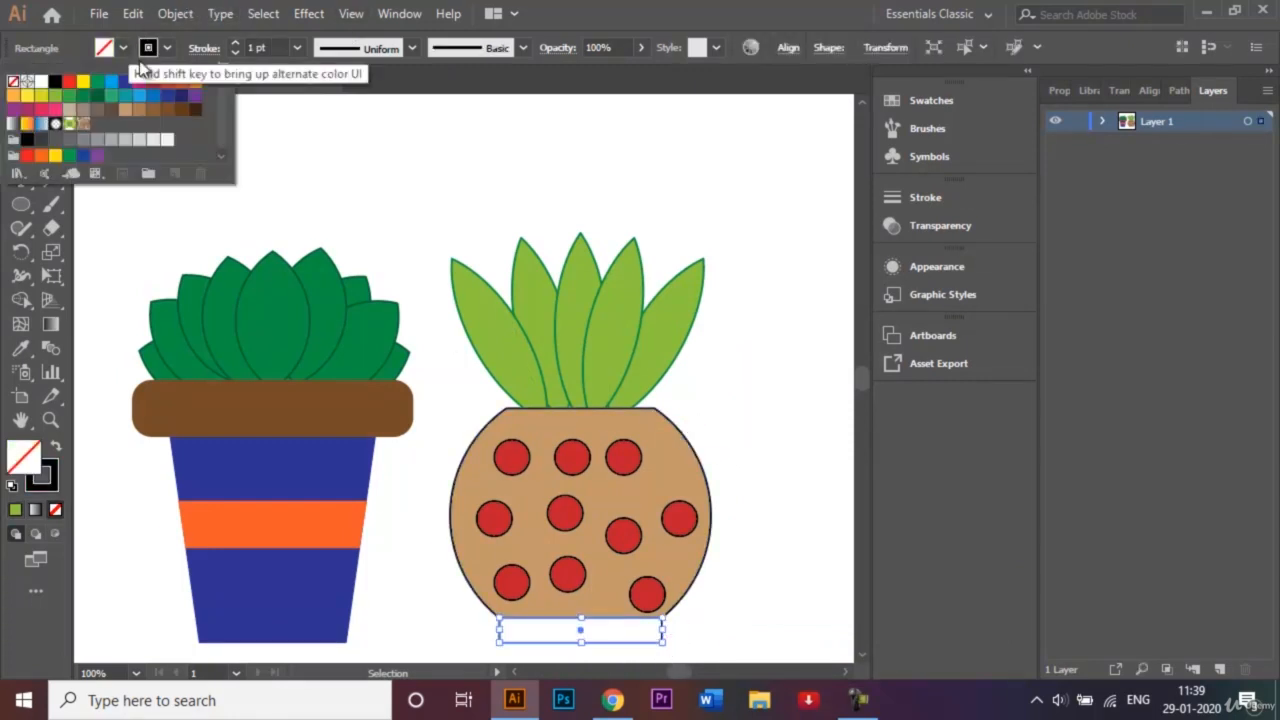
pyautogui.click(167, 110)
pyautogui.click(795, 403)
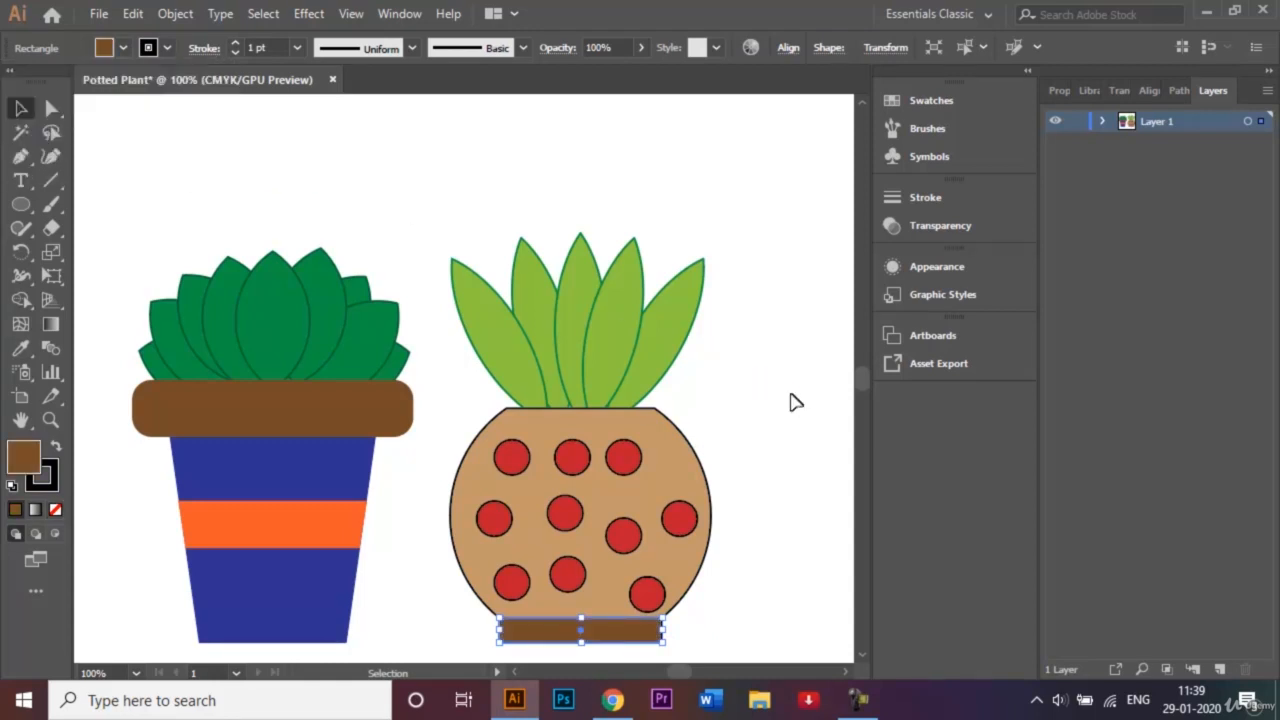
pyautogui.click(751, 570)
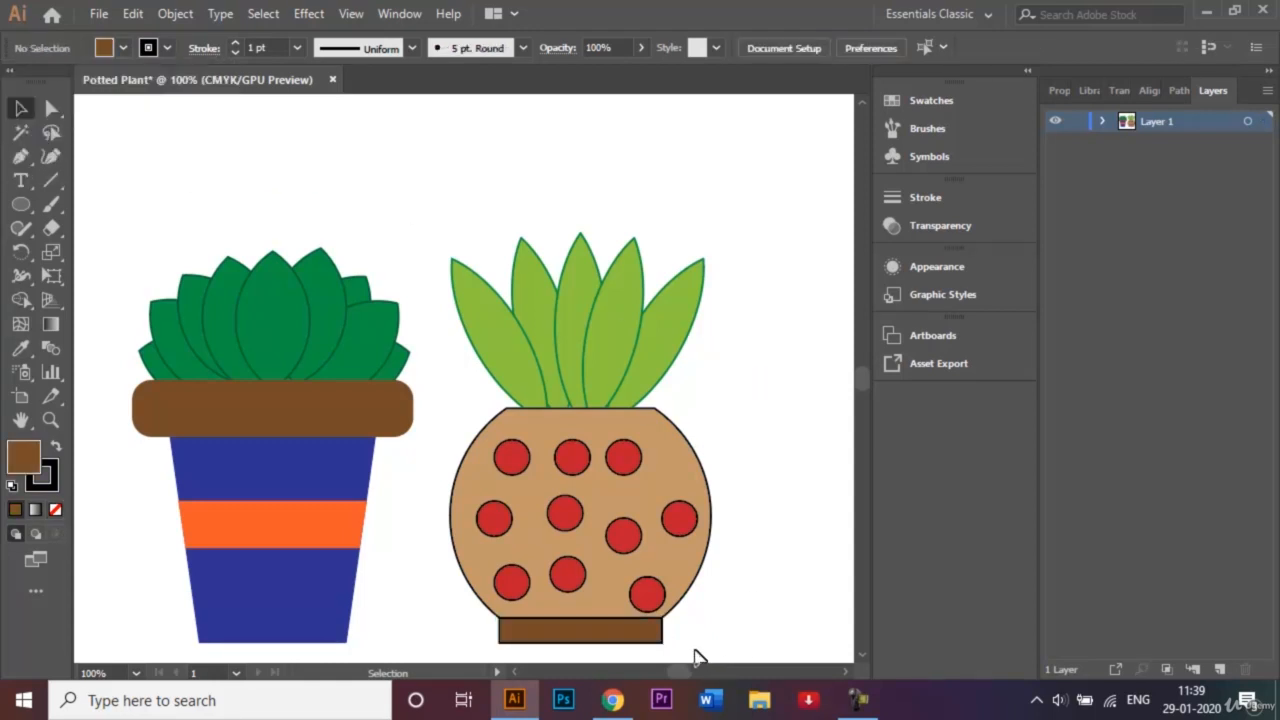
# Remove the outline stroke from the round pot's body, base and all ten red circles, and deselect them
pyautogui.click(490, 452)
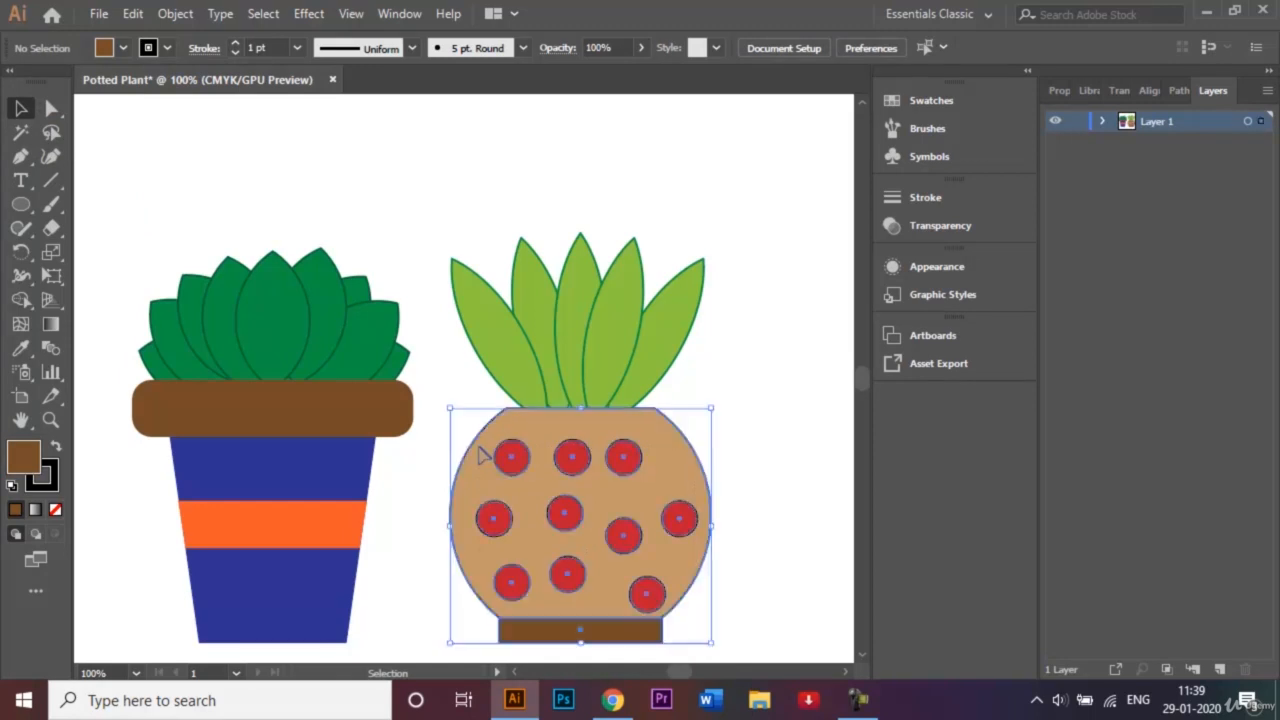
pyautogui.click(167, 48)
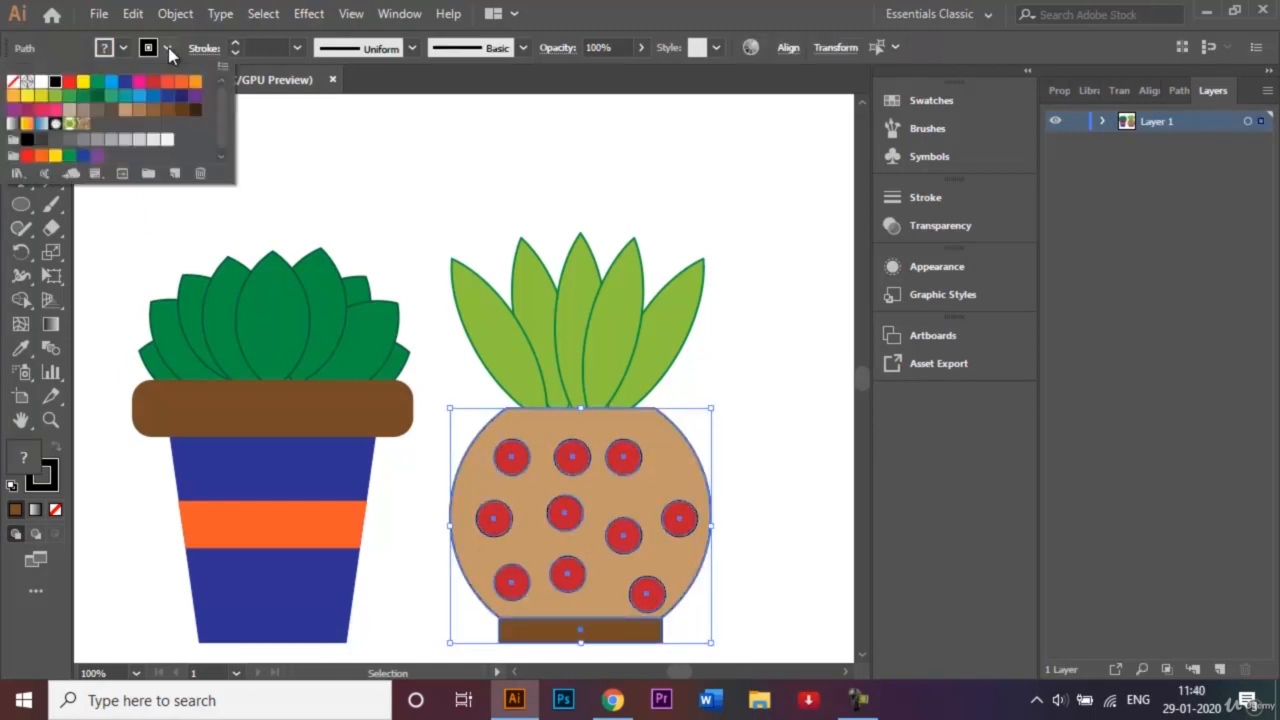
pyautogui.click(12, 81)
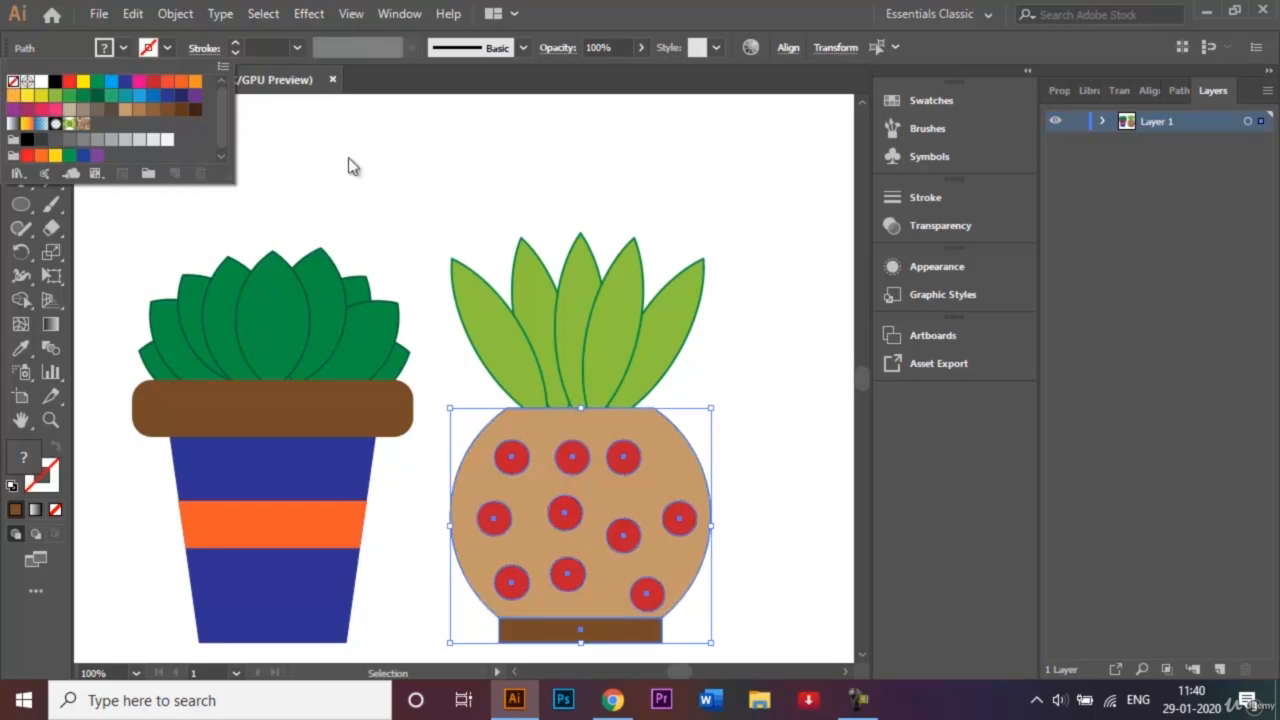
pyautogui.click(506, 187)
pyautogui.click(652, 184)
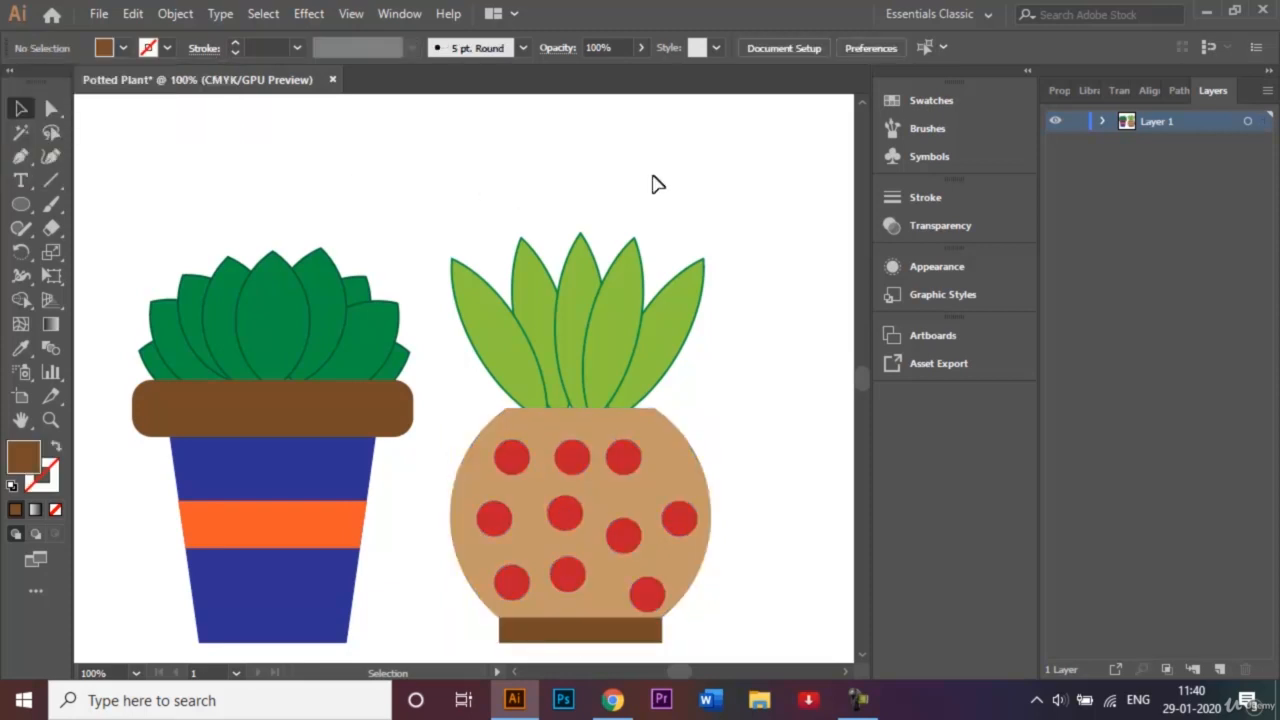
# Save the illustration as Potted Plant.ai in Adobe Illustrator format, keeping the Illustrator CC version and default save options
pyautogui.hotkey('ctrl', '0')
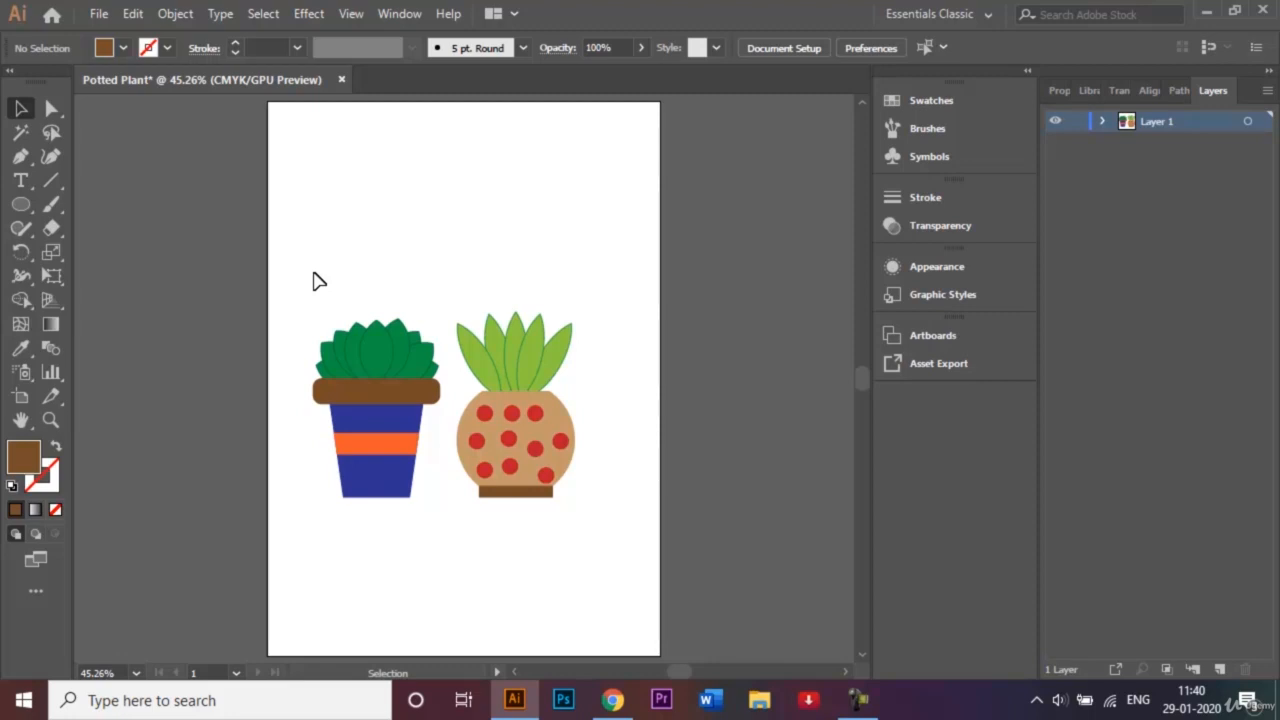
pyautogui.click(97, 16)
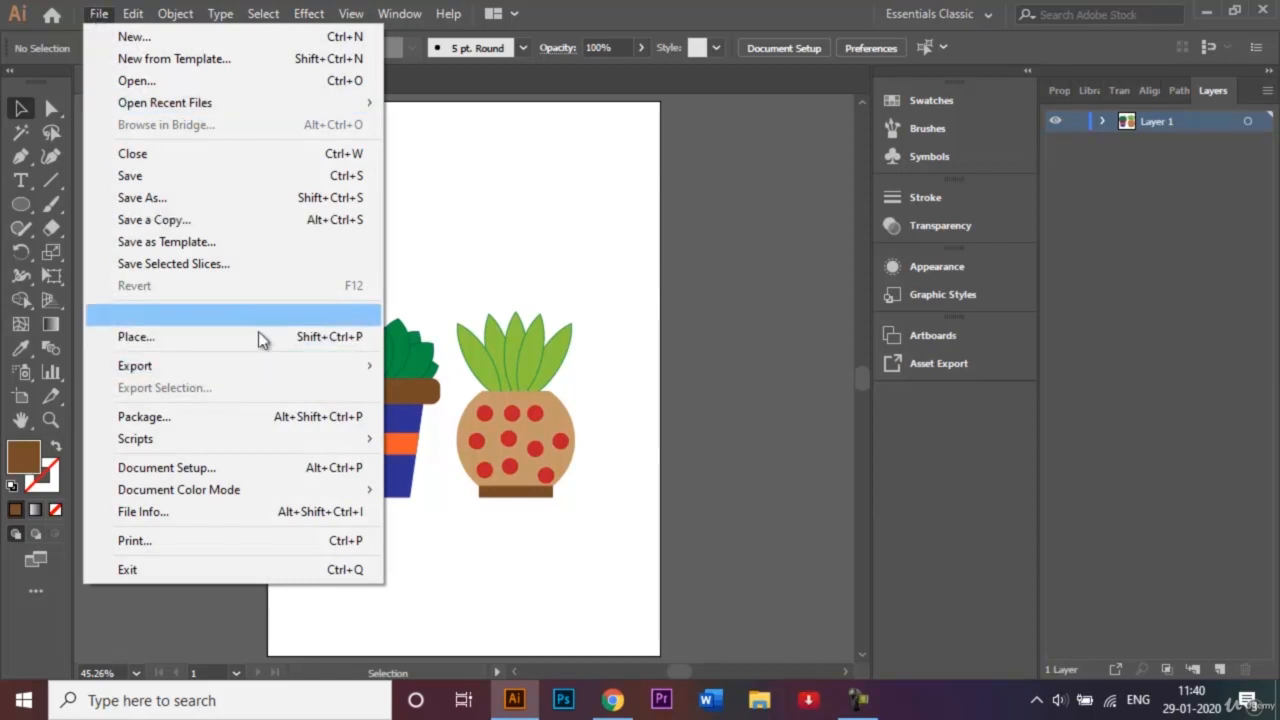
pyautogui.click(256, 198)
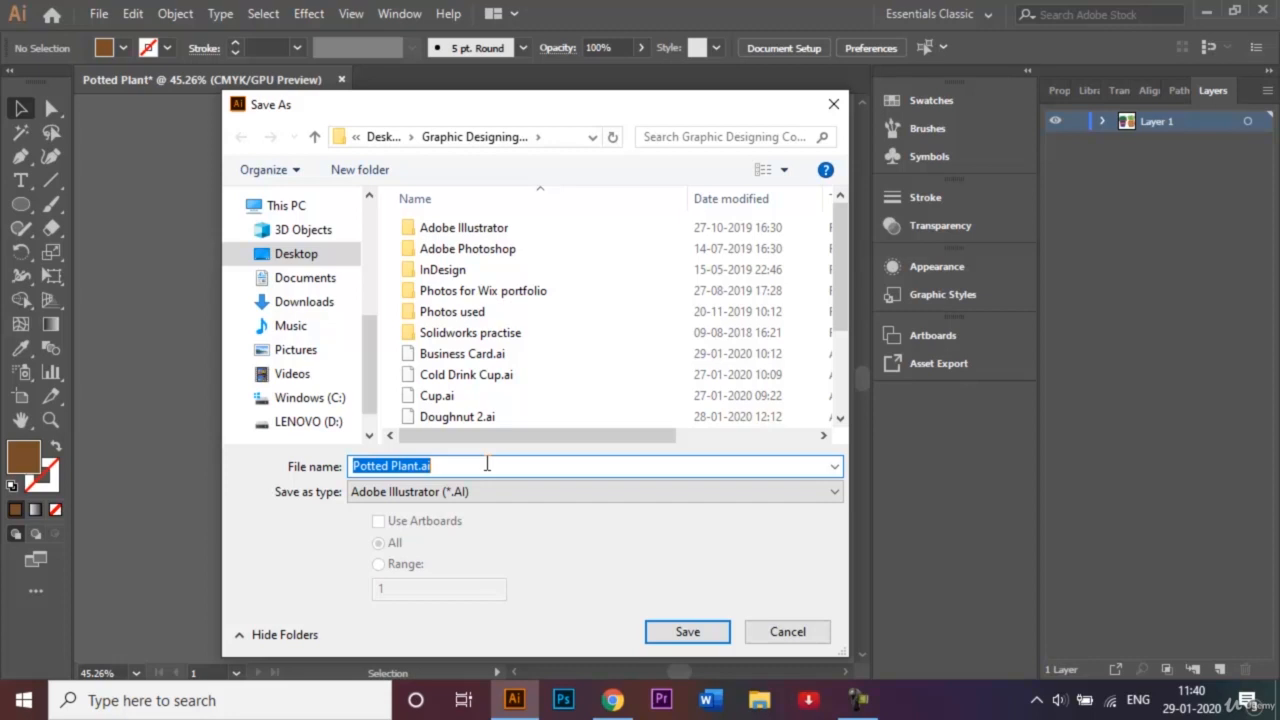
pyautogui.click(681, 632)
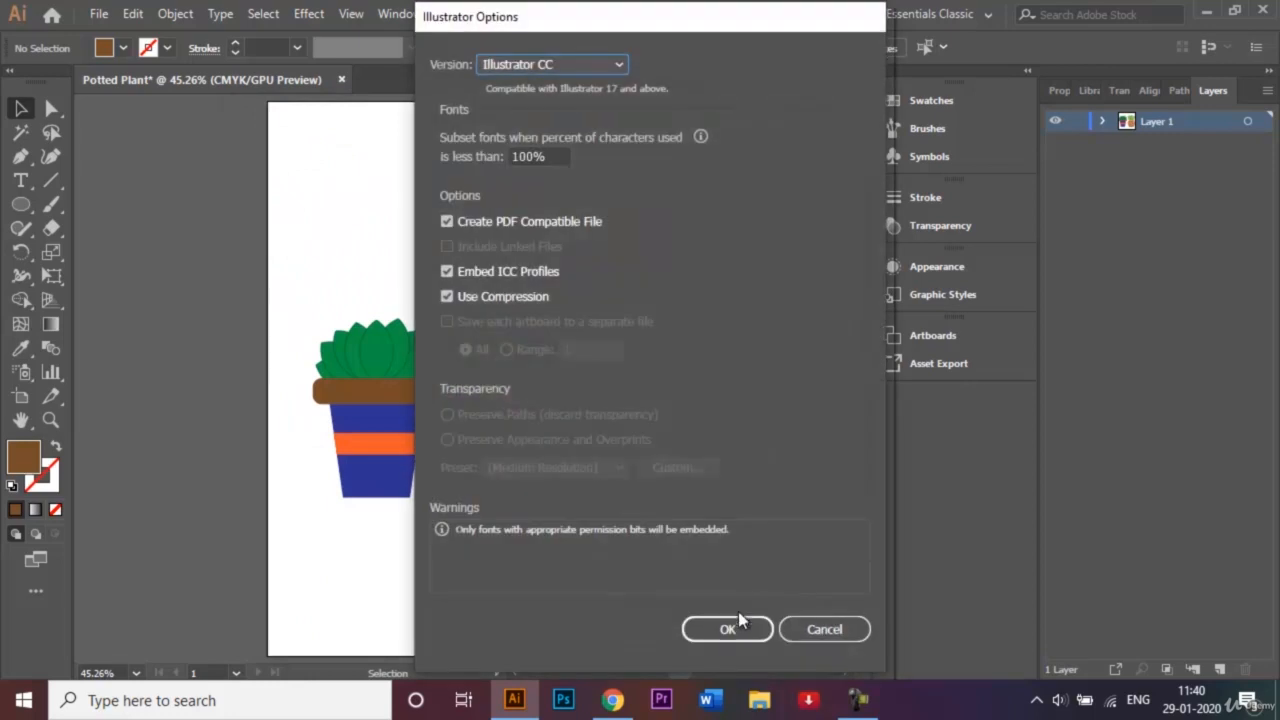
pyautogui.click(745, 628)
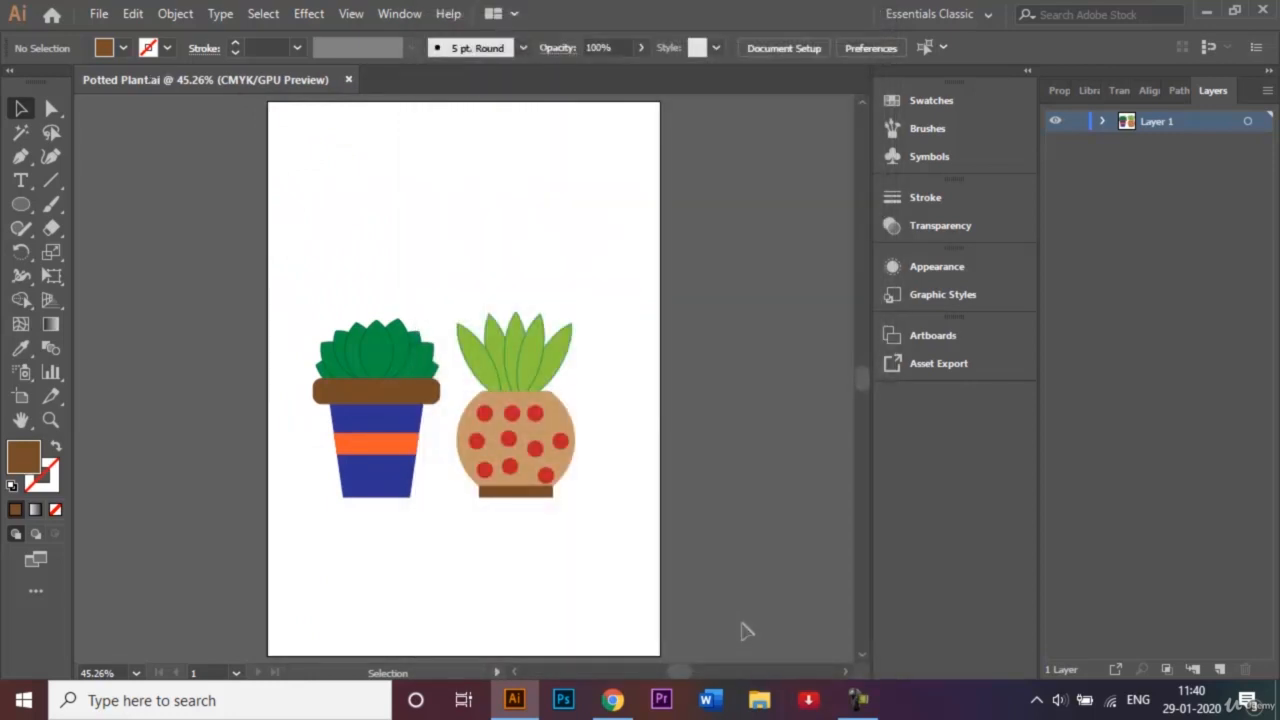